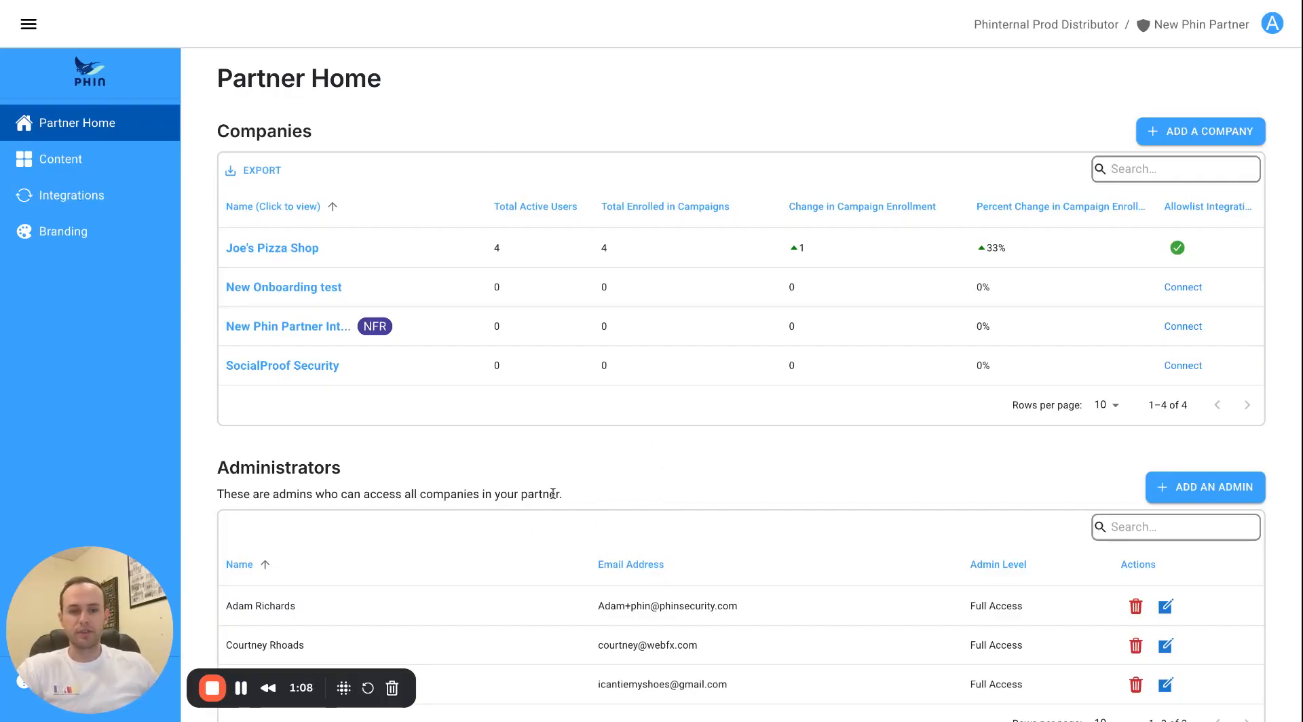
Open the content library and filter it to the 186 phishing templates.
click(114, 164)
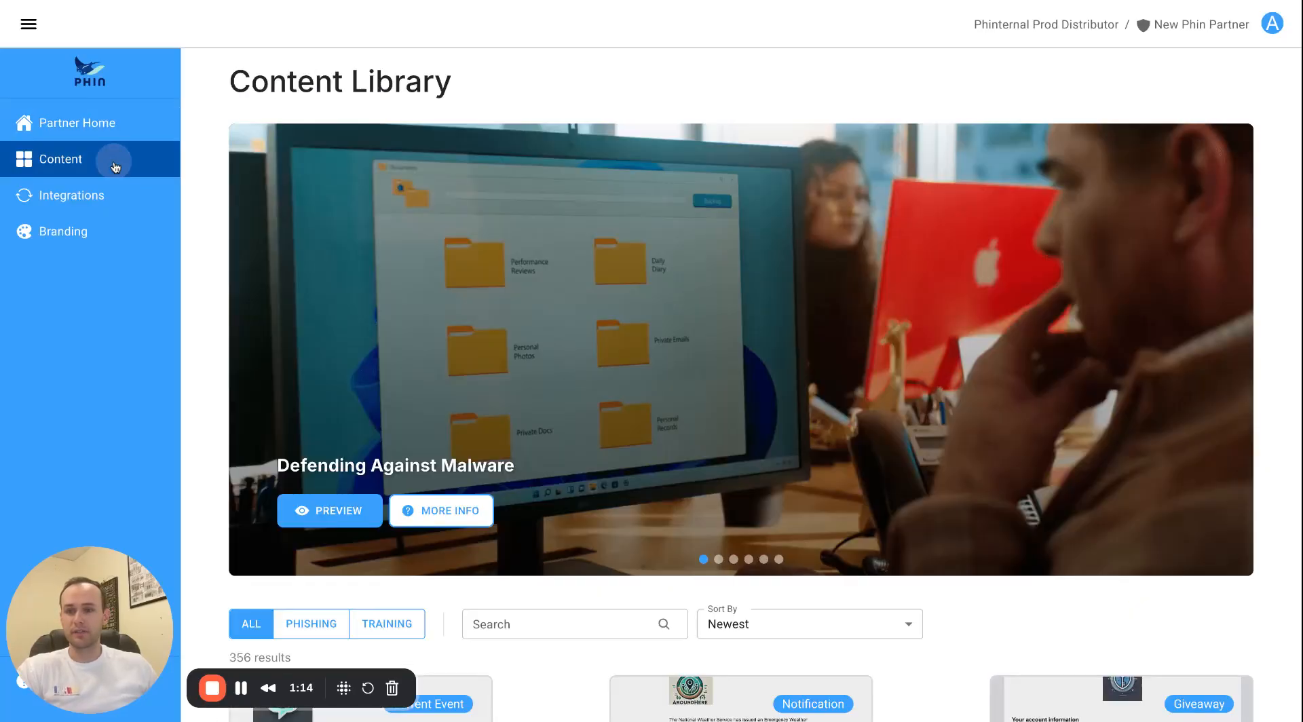
scroll(254, 319, down, 1)
scroll(255, 319, down, 5)
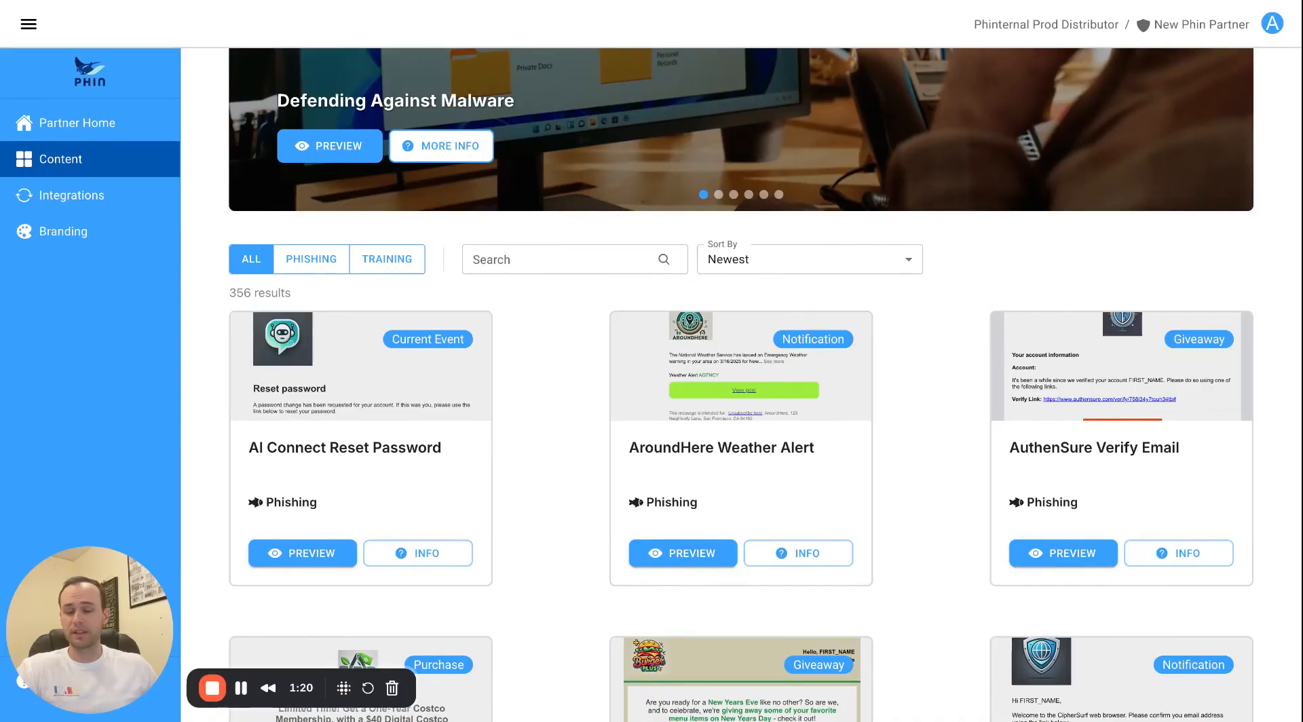
click(310, 258)
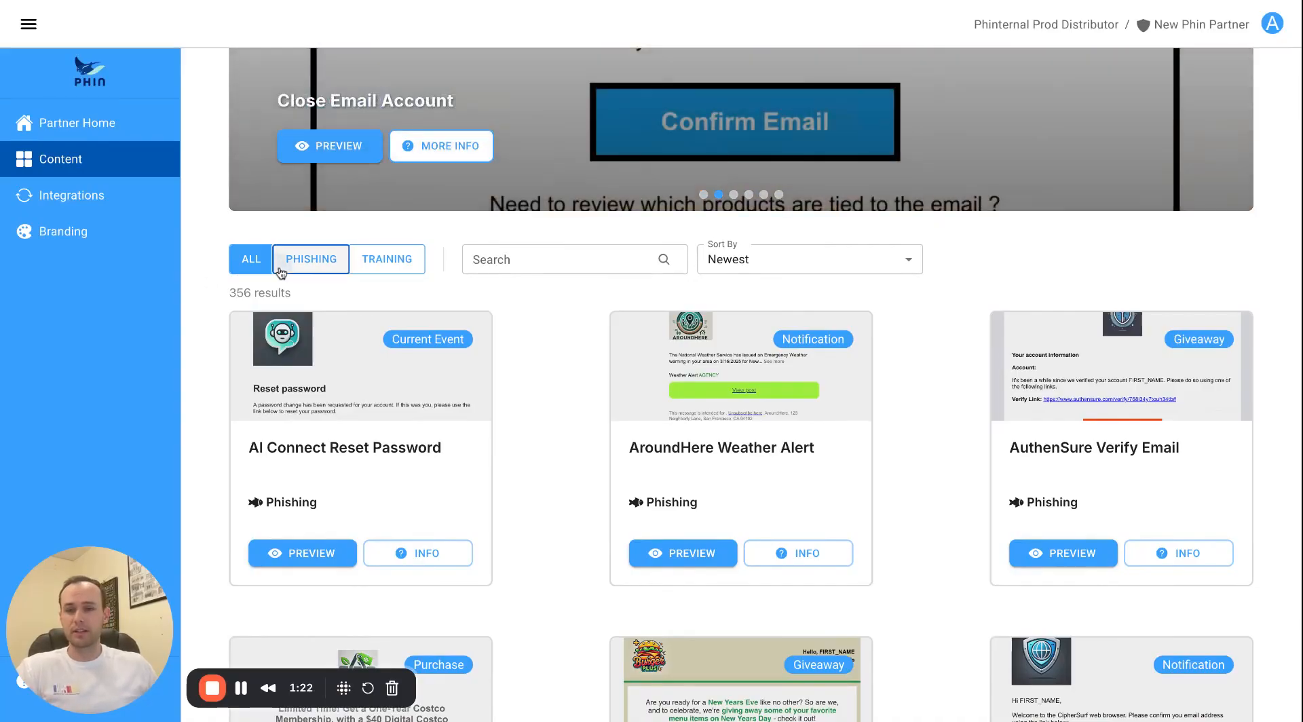
scroll(272, 305, down, 6)
scroll(257, 318, down, 8)
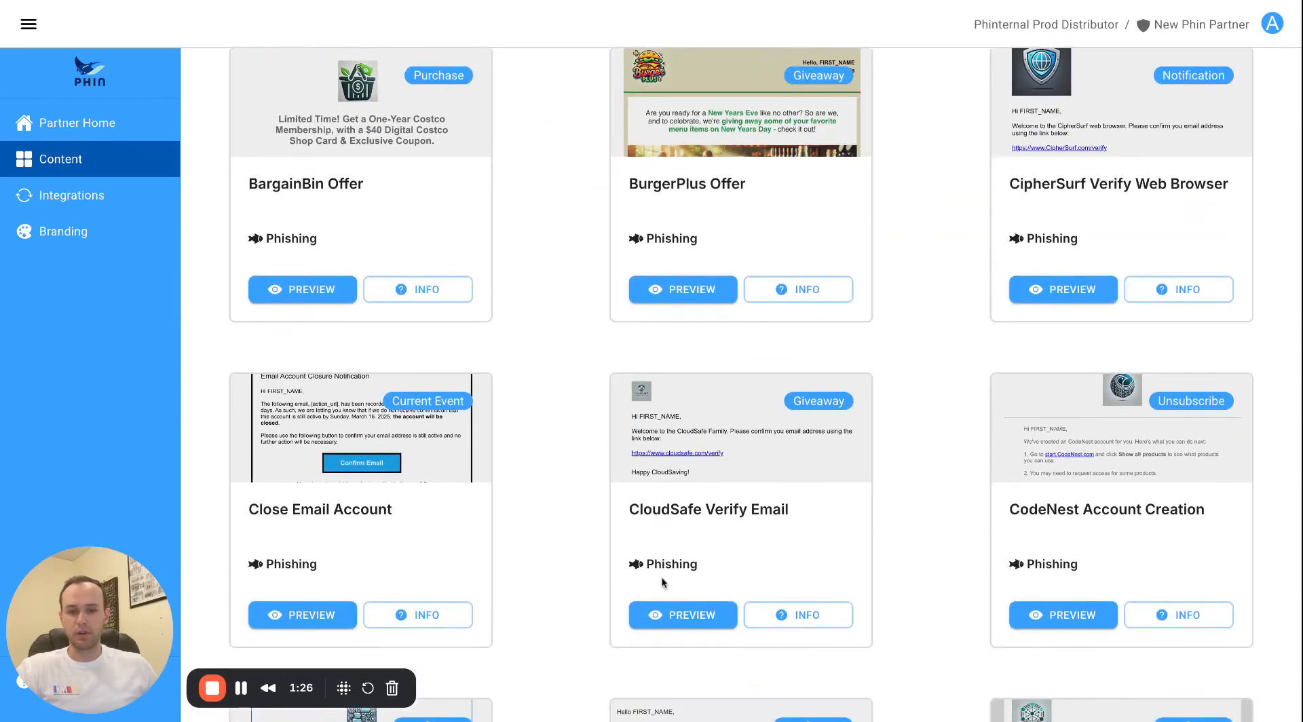
Preview the CloudSafe Verify Email template, then open the Company Analytics Invite email preview.
click(683, 615)
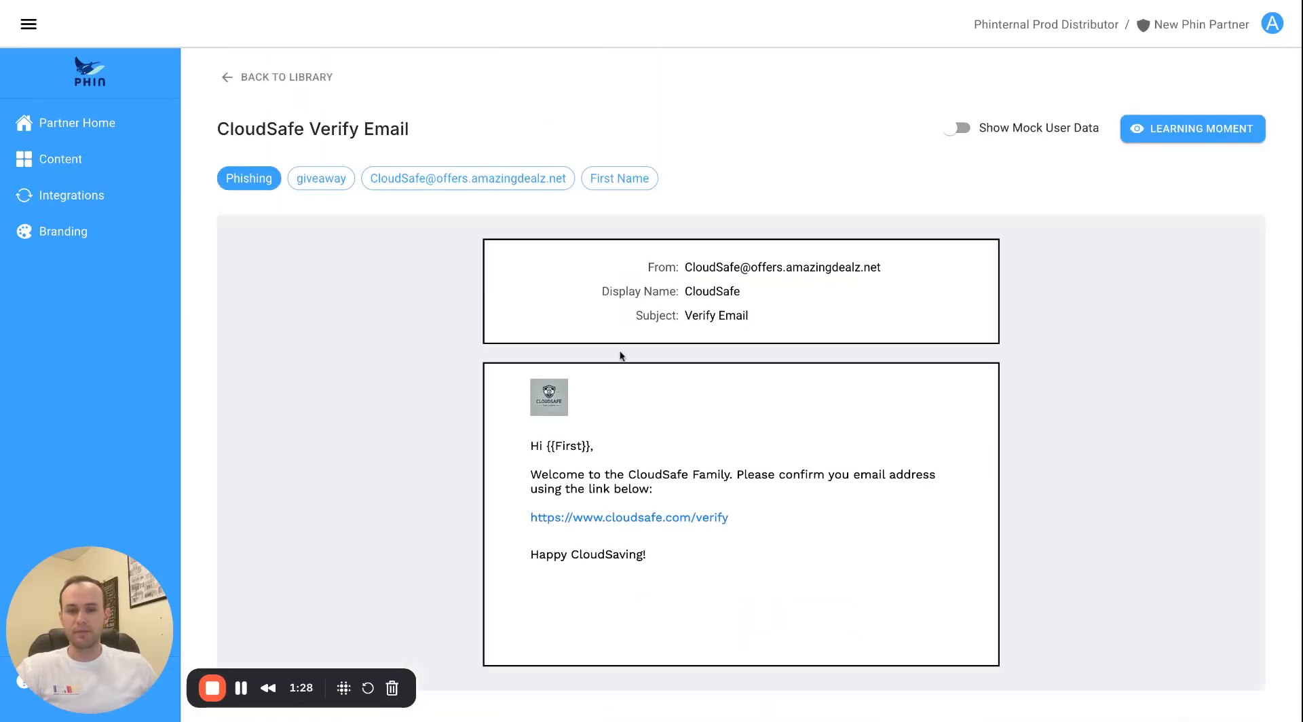
click(292, 77)
scroll(675, 426, down, 8)
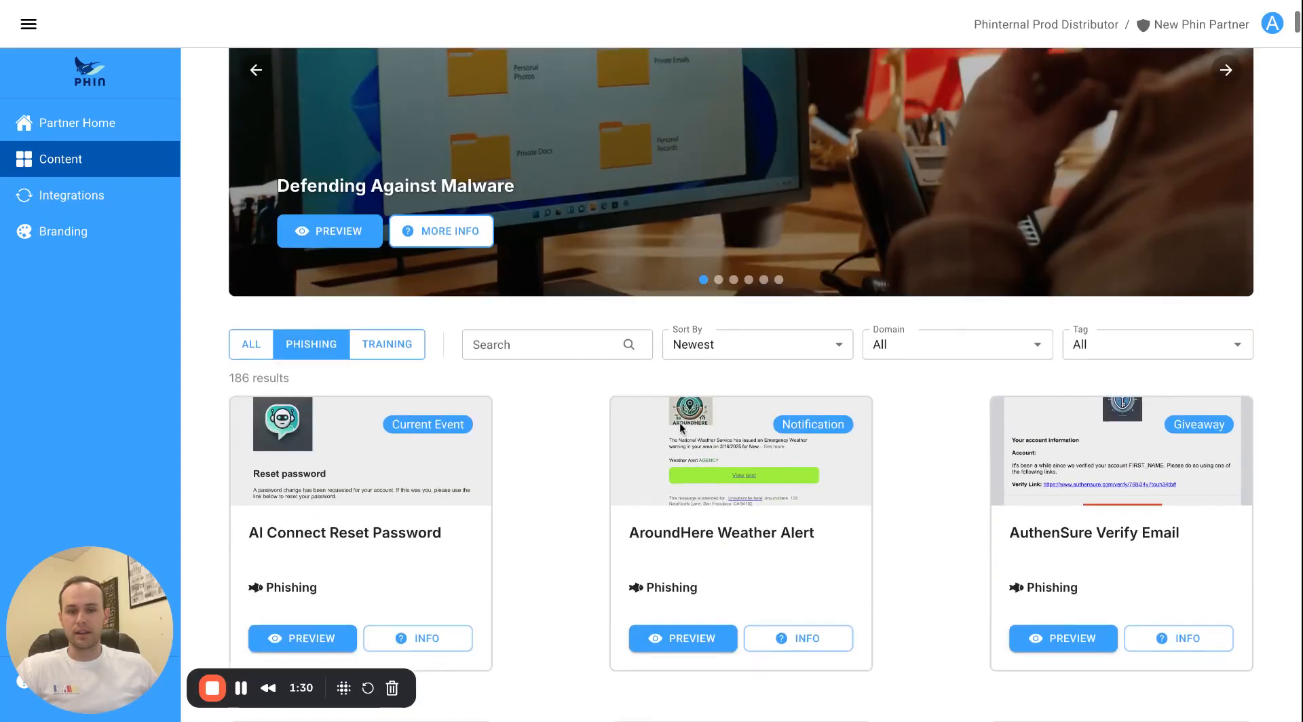
scroll(672, 431, down, 7)
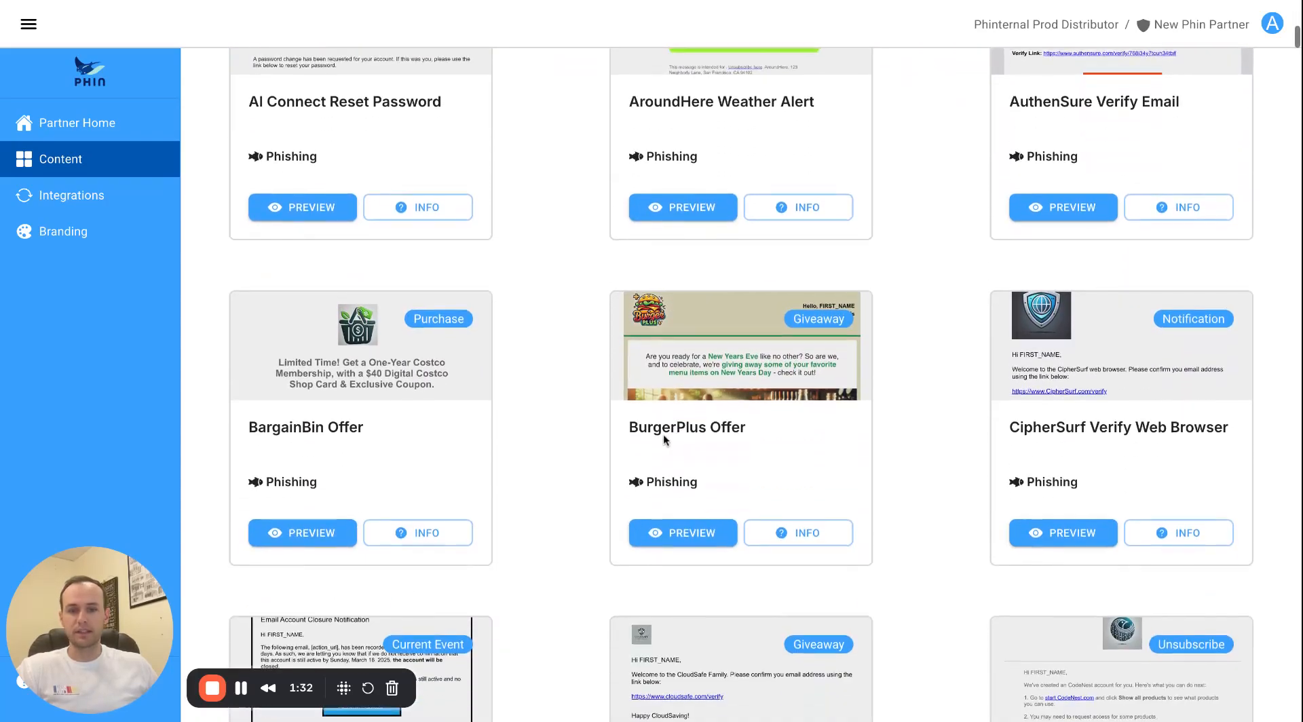
scroll(651, 439, down, 3)
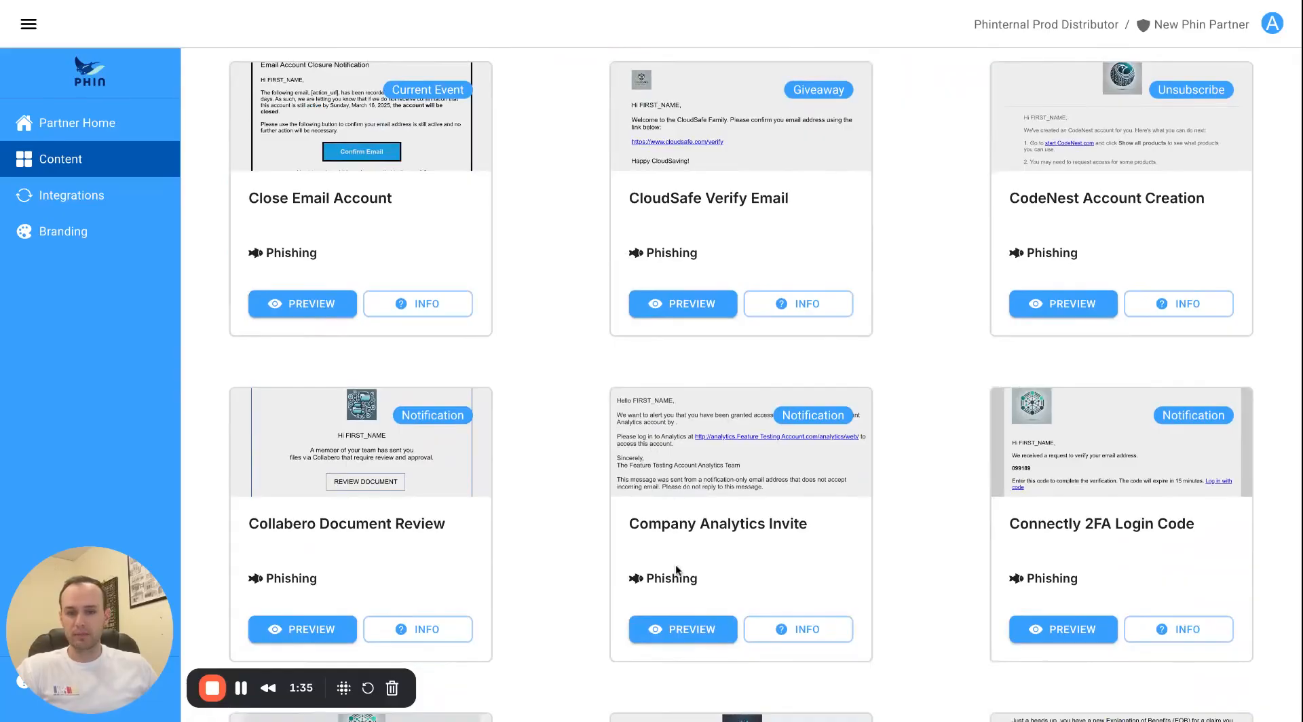
click(677, 623)
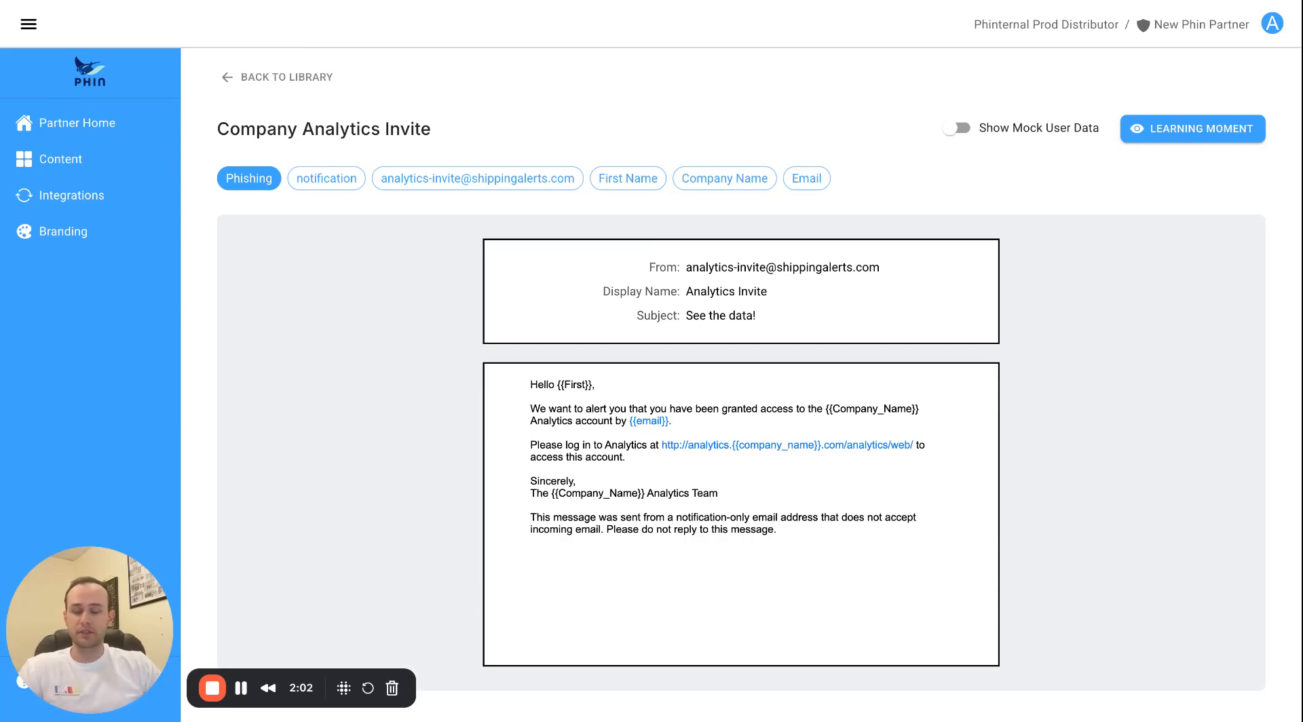
Toggle Show Mock User Data on and off in the Company Analytics Invite preview, then return to the library.
click(957, 133)
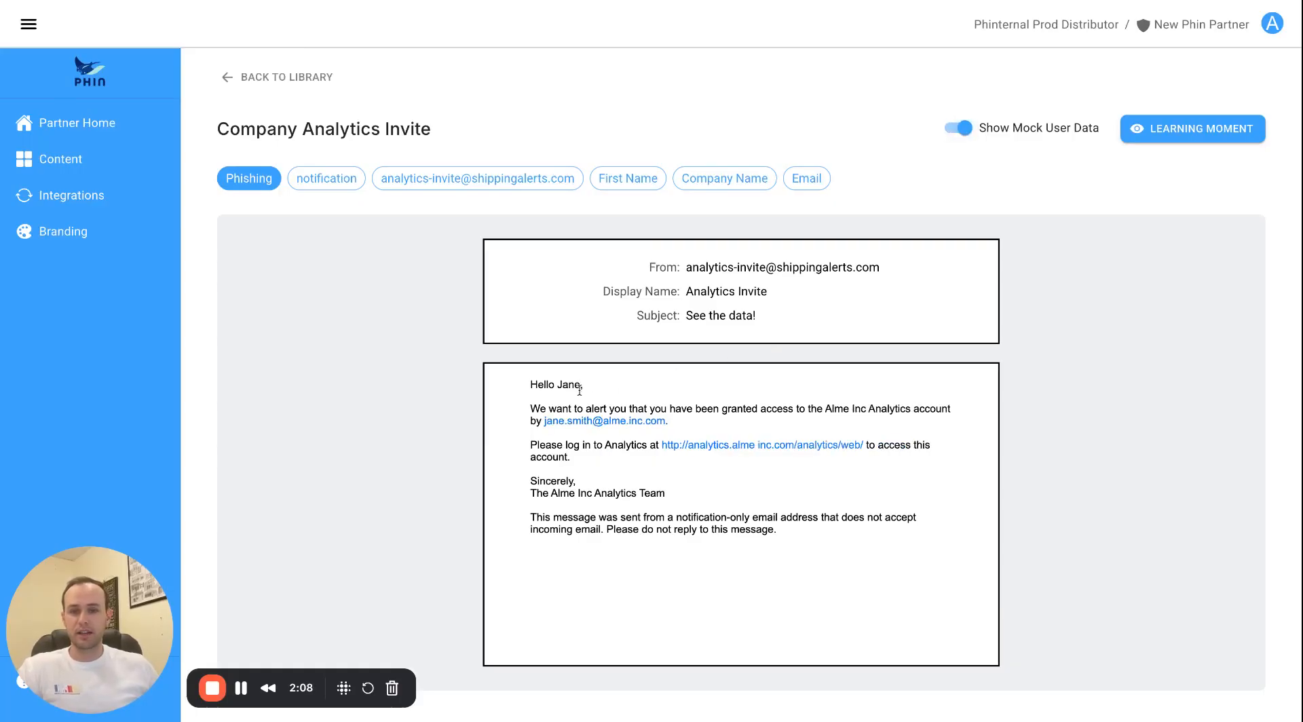
click(956, 130)
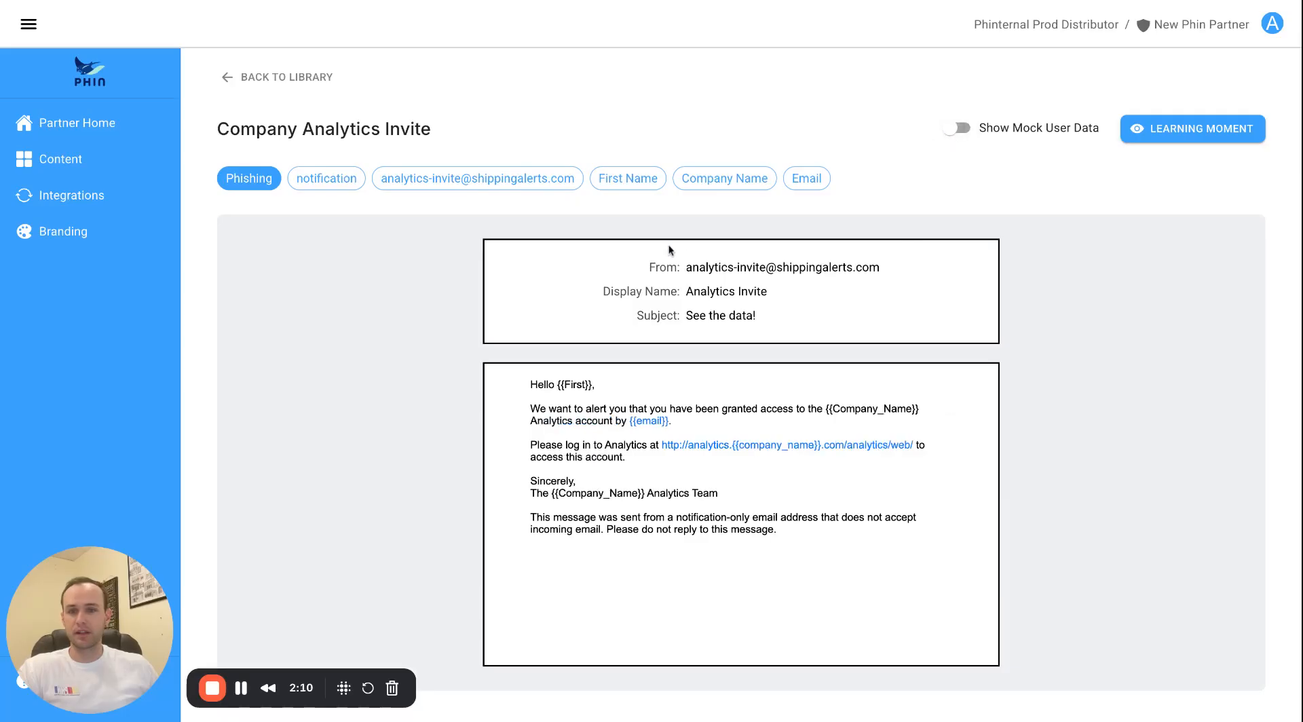
click(294, 80)
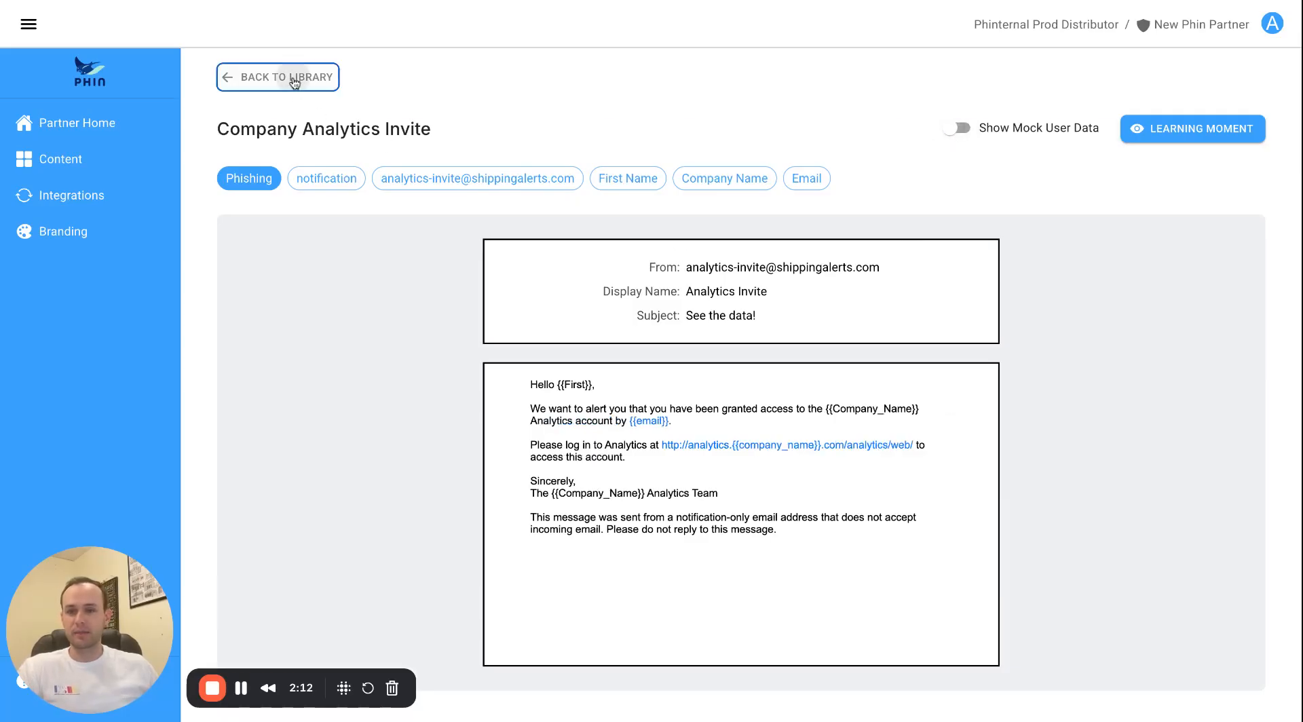
Filter the library to the 170 training courses and preview Protecting the Workplace from Identity Fraud.
scroll(364, 291, down, 2)
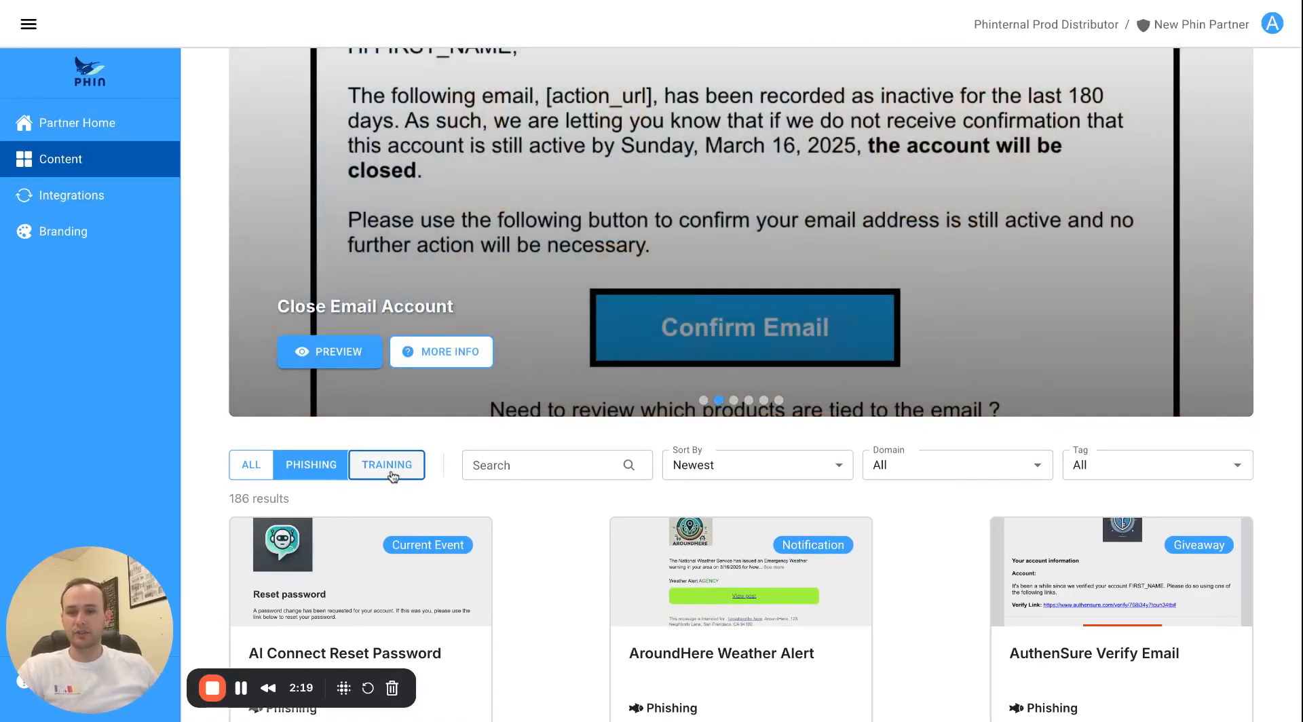
click(391, 466)
scroll(391, 469, down, 3)
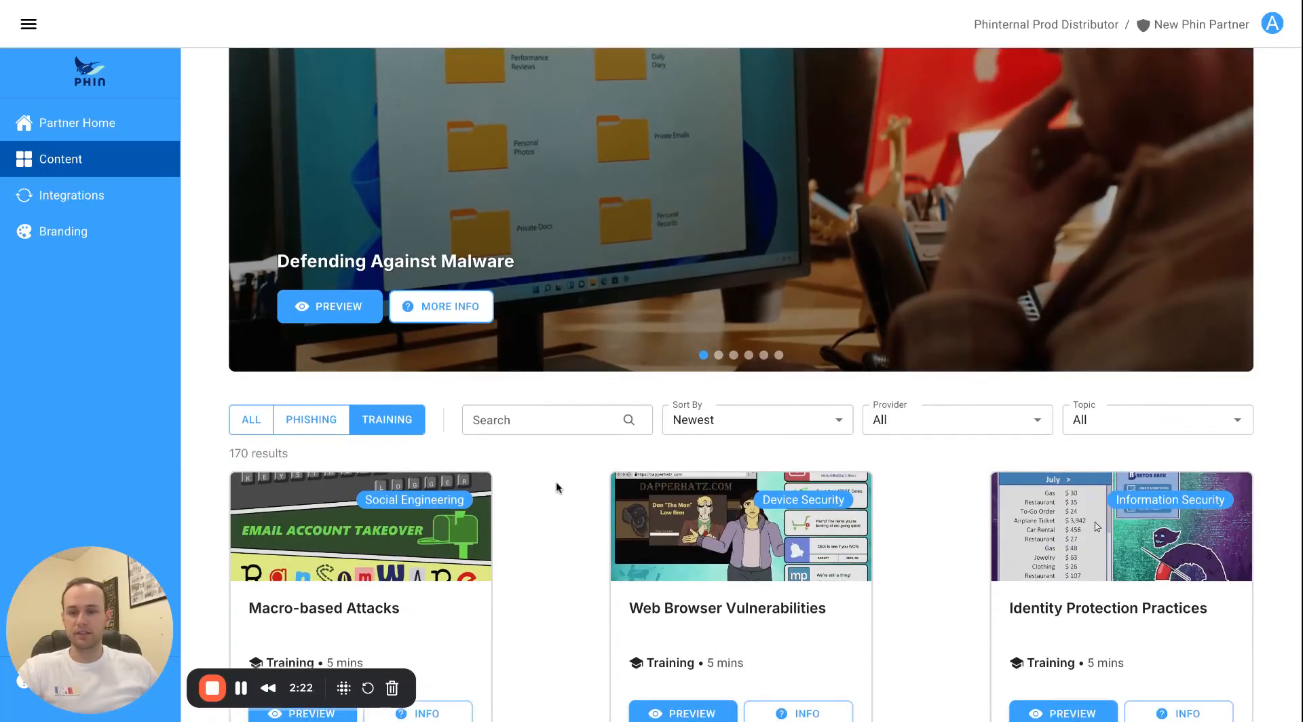
scroll(560, 486, down, 4)
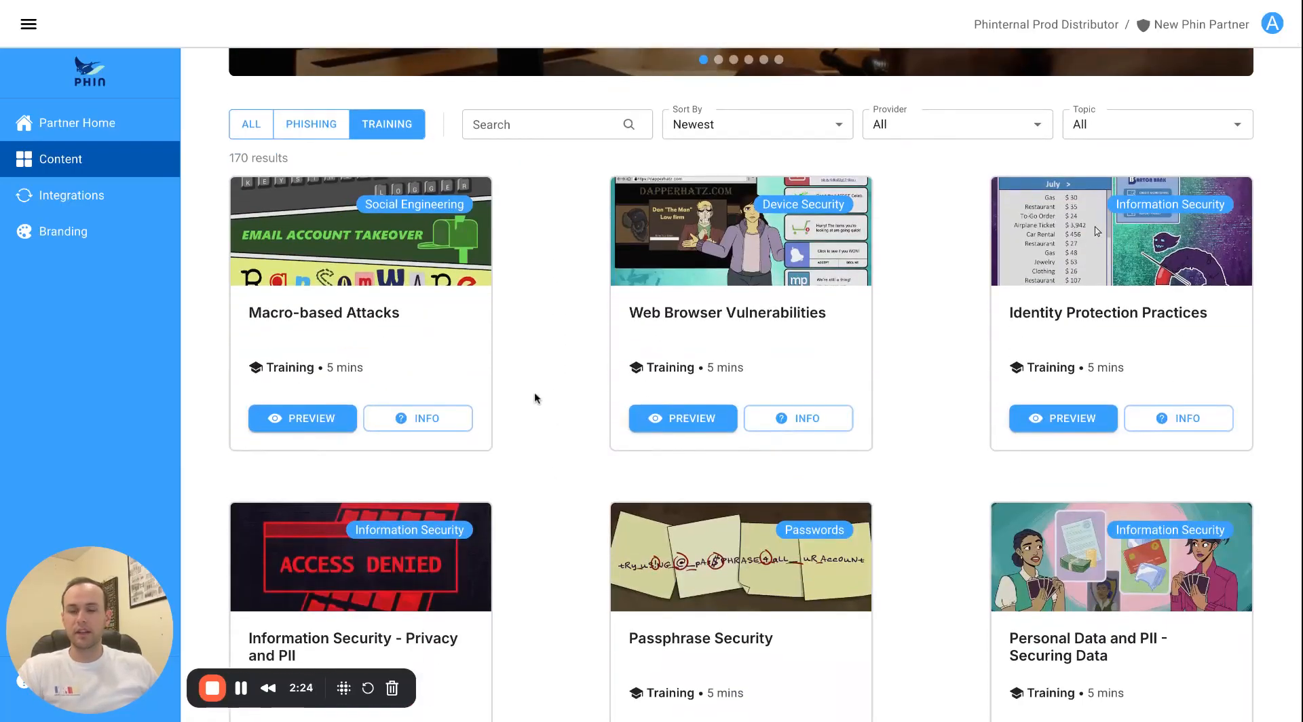
scroll(650, 405, down, 10)
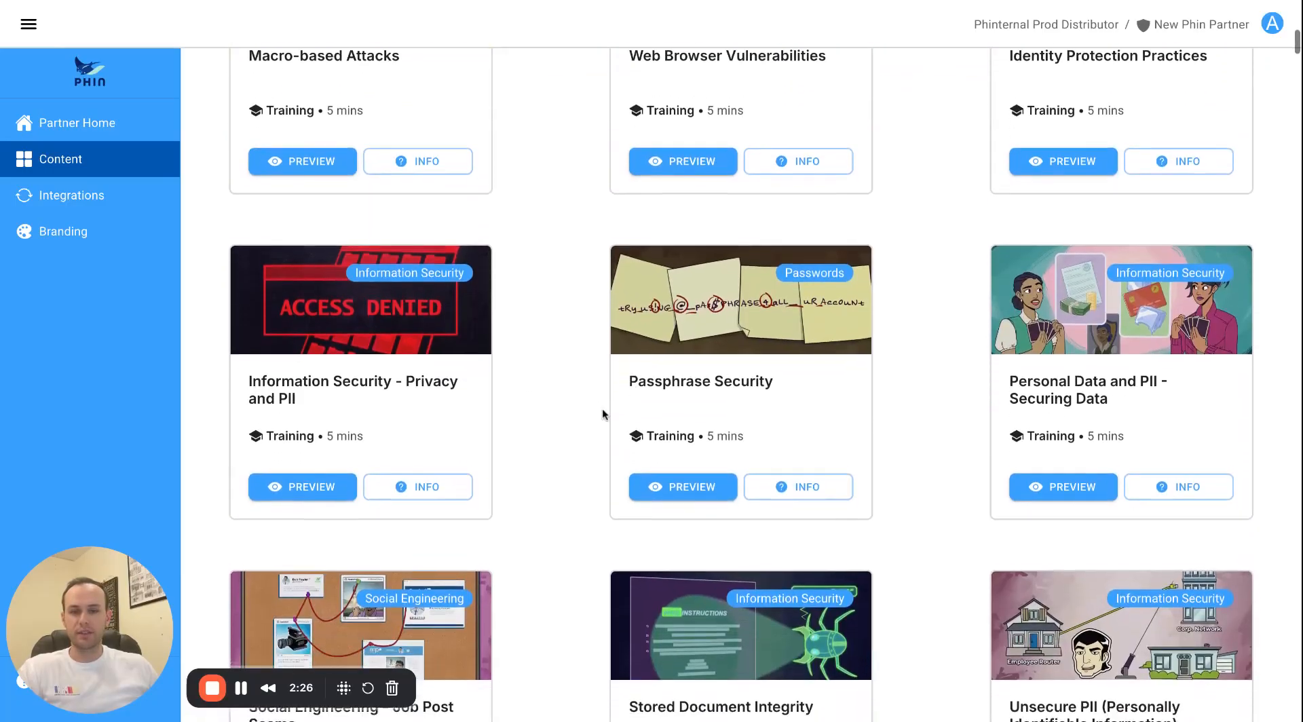
scroll(595, 410, down, 10)
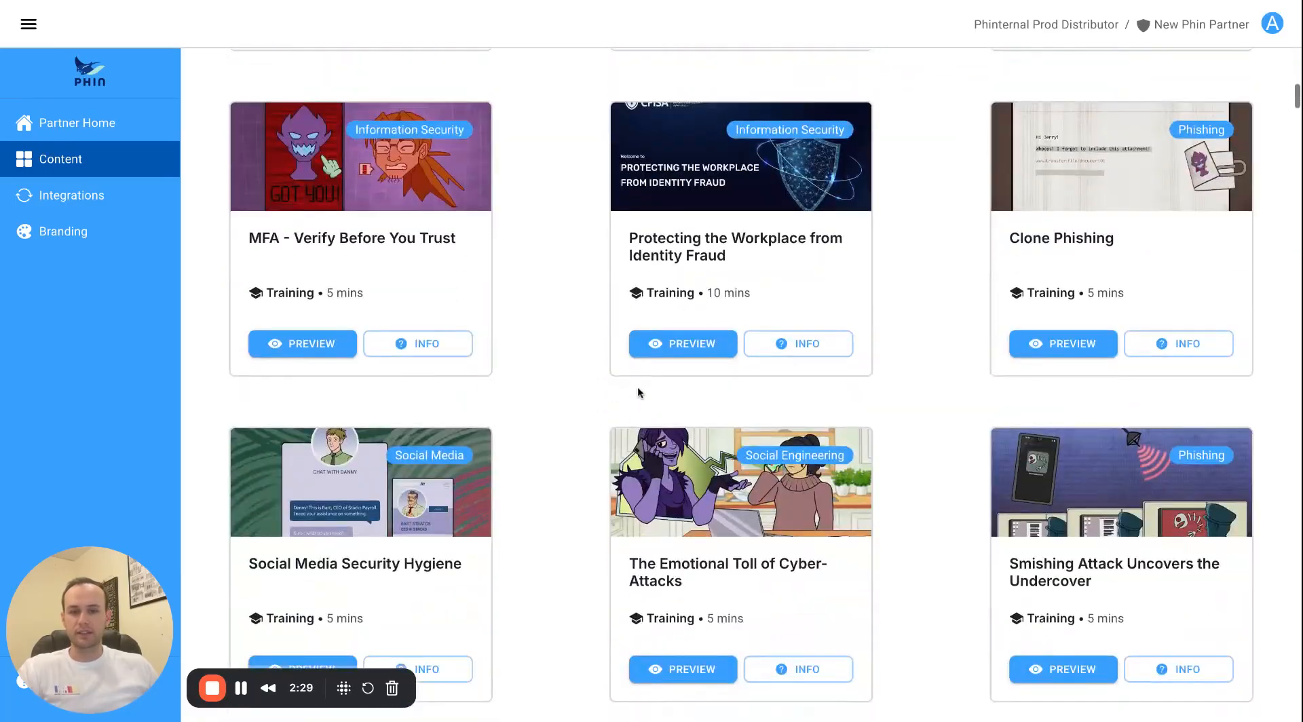
click(679, 360)
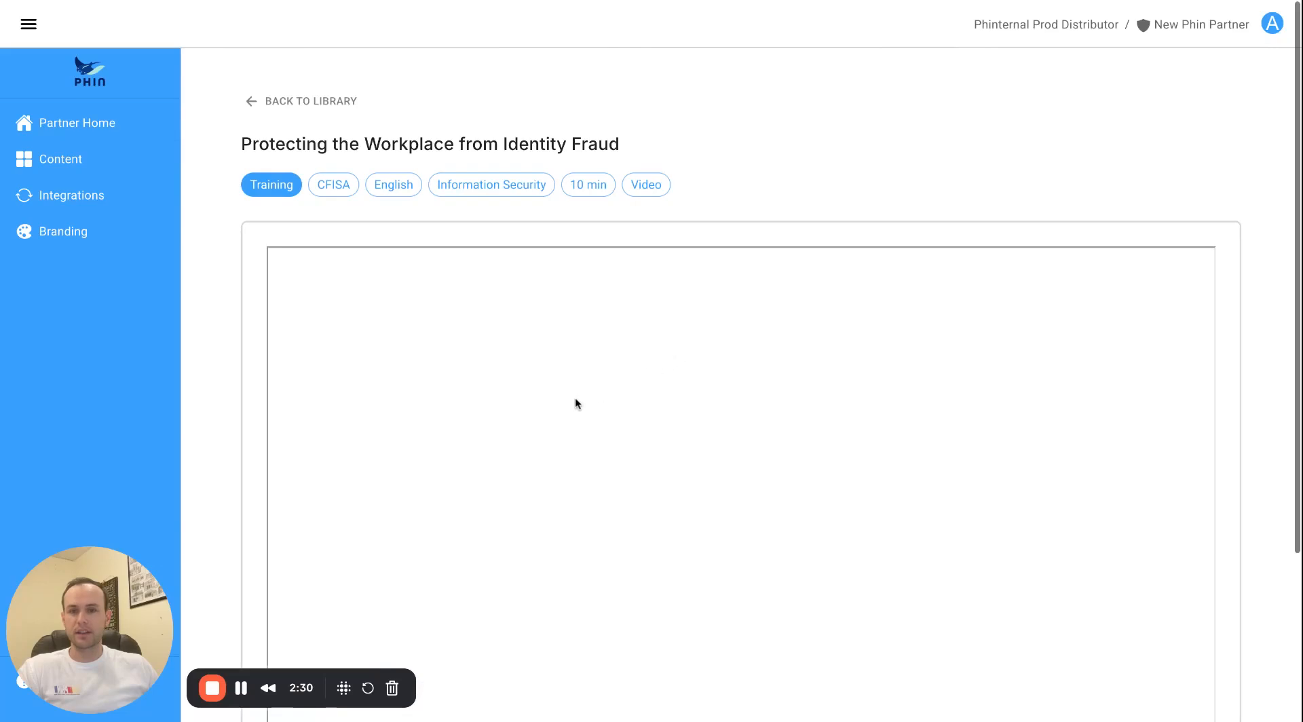
click(323, 108)
Preview the Passphrase Security course, checking its 5 min duration, then return to the library.
scroll(556, 333, down, 9)
scroll(560, 358, down, 6)
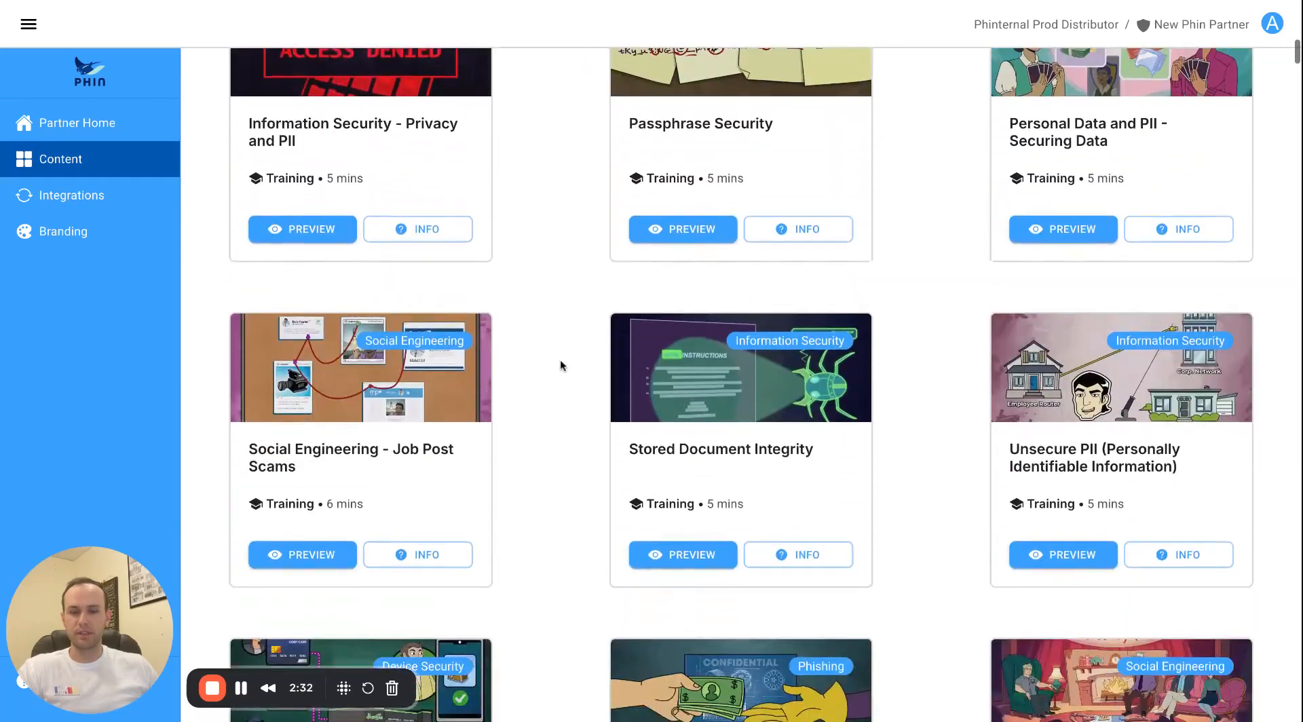
click(645, 258)
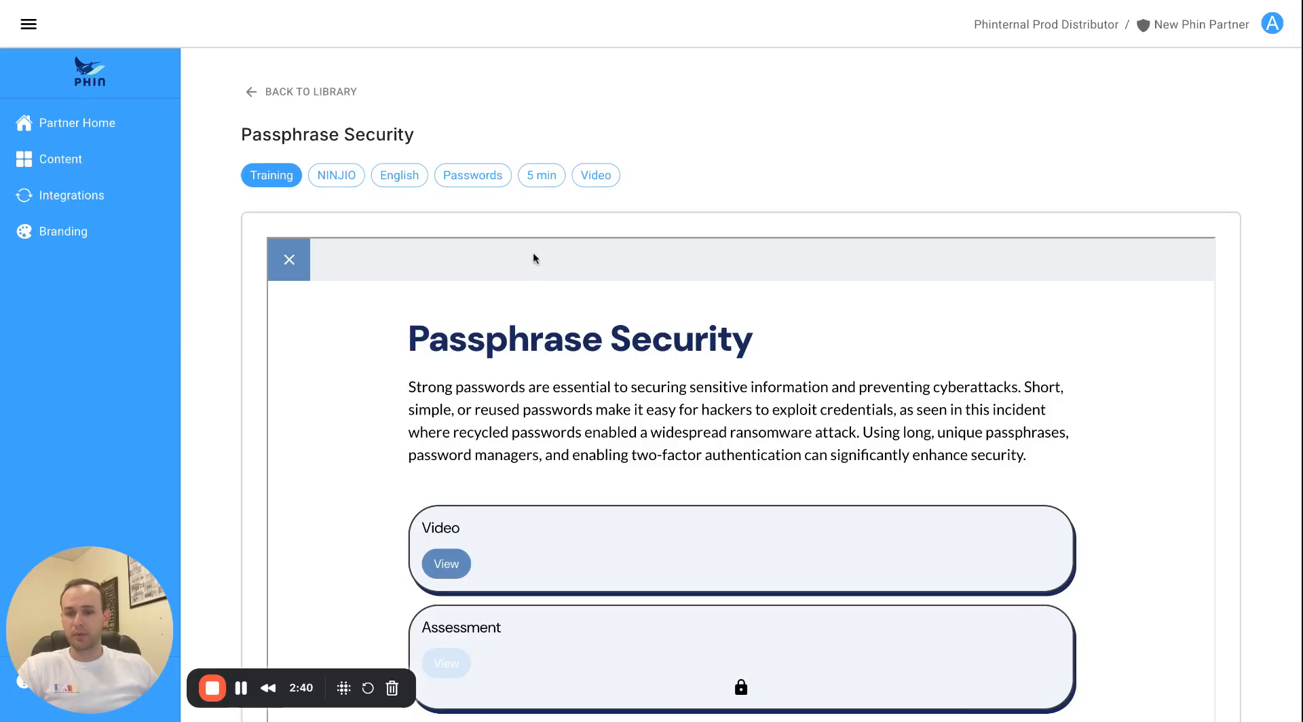
triple_click(530, 180)
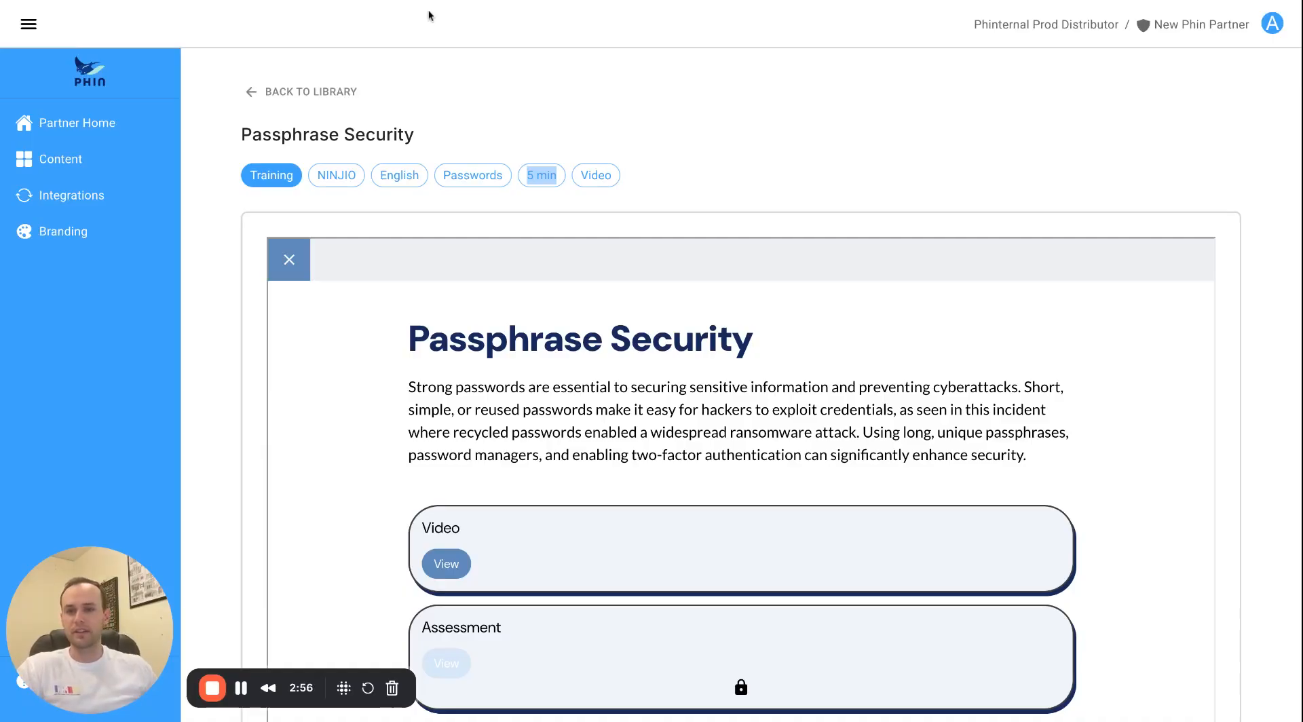
click(309, 91)
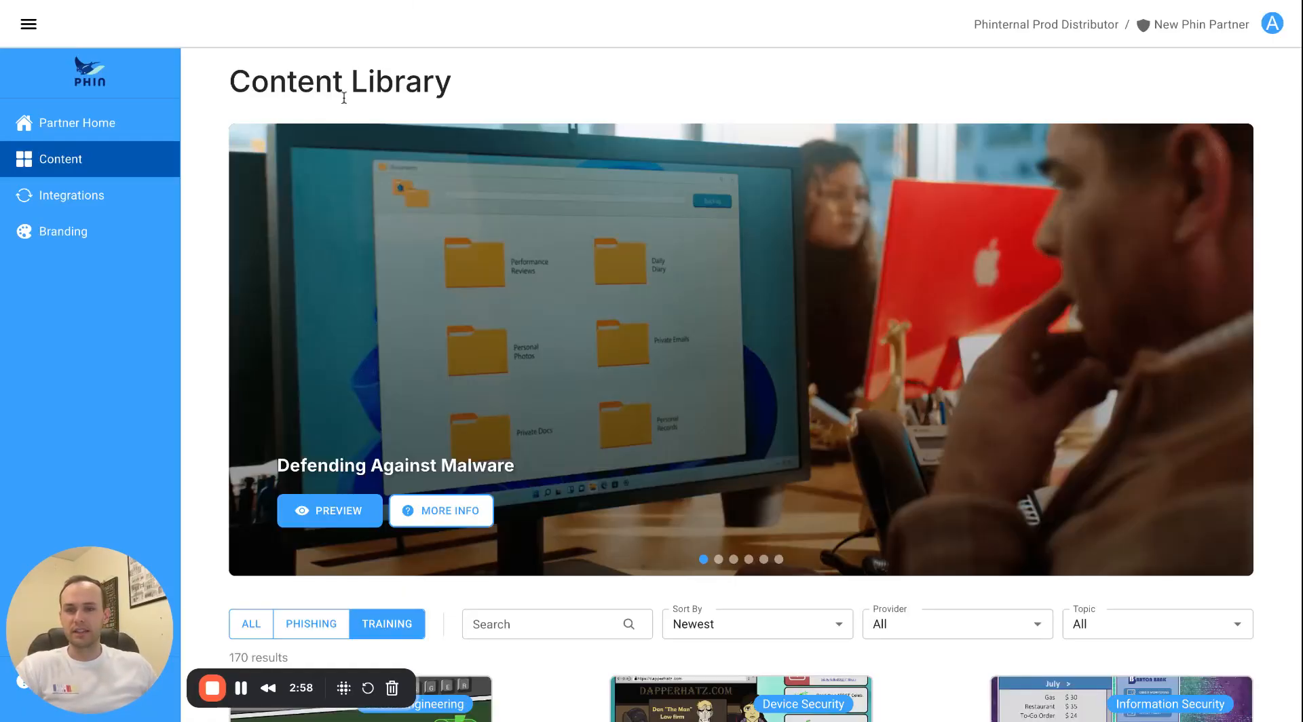
scroll(402, 104, down, 1)
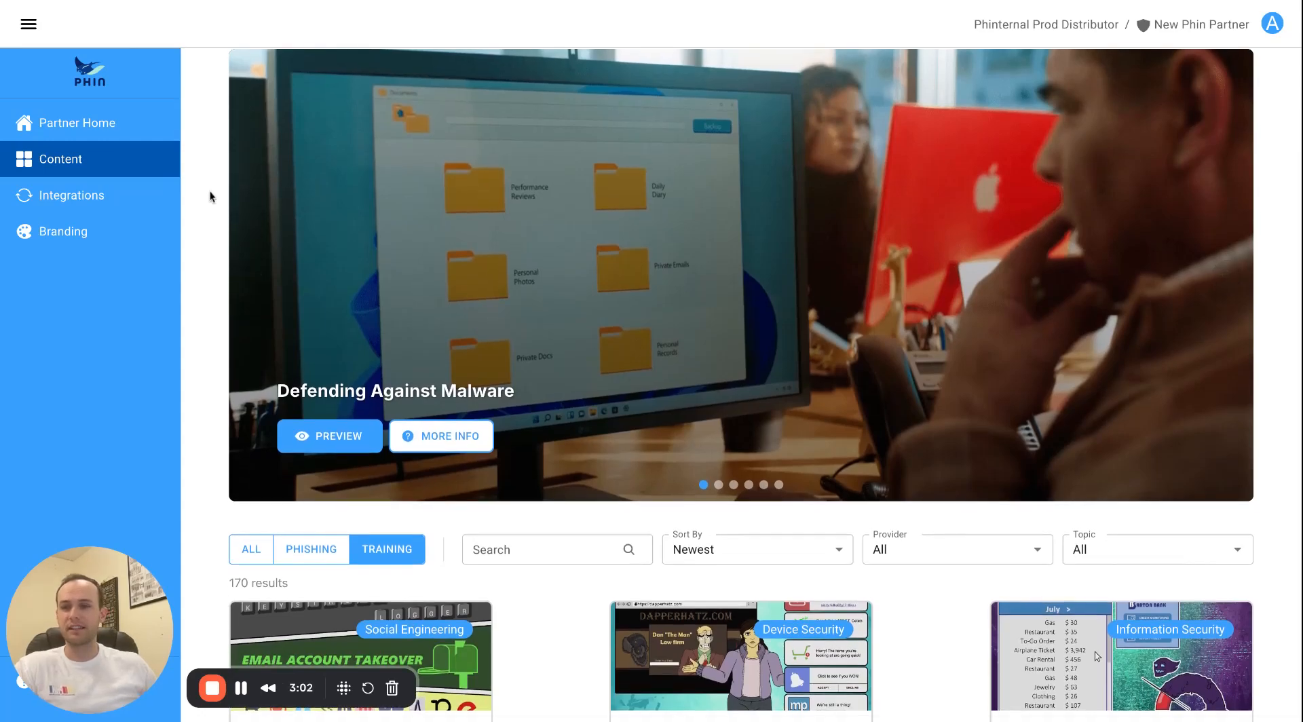
Open Branding from Partner Home and review Partner Name, Logo Customization and Welcome Email settings.
click(108, 126)
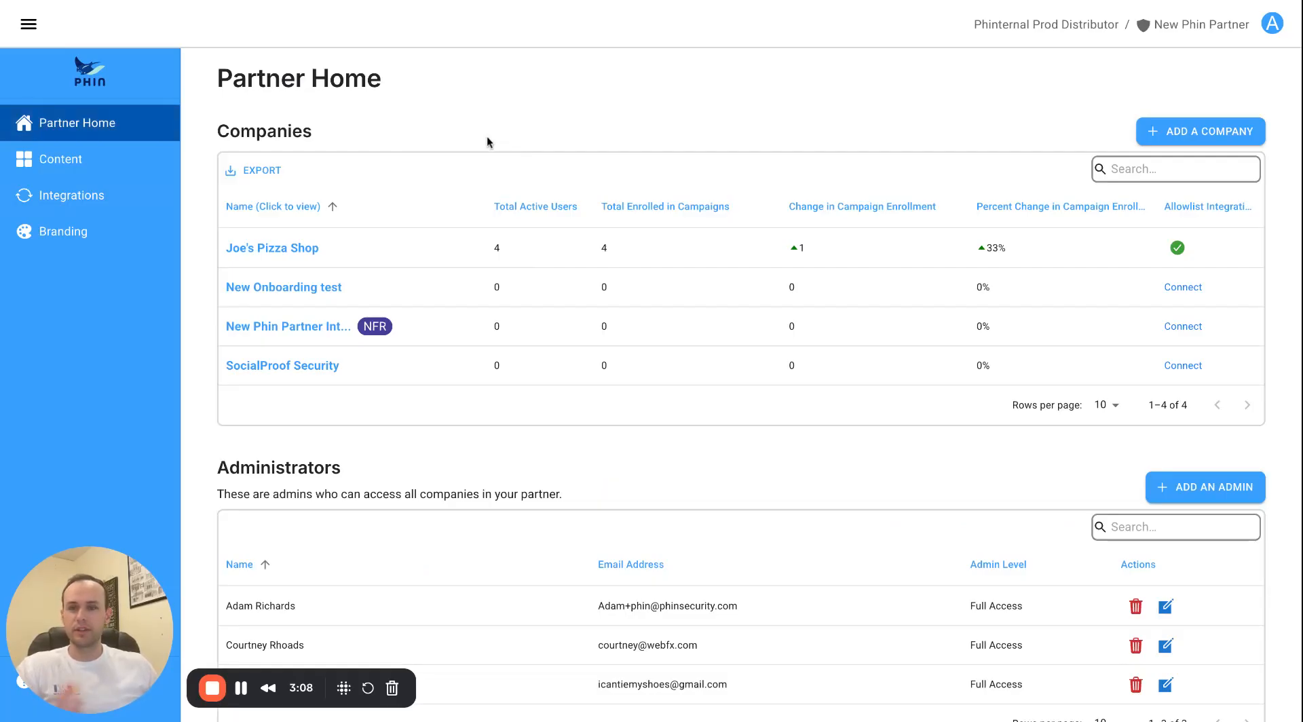
click(107, 234)
scroll(346, 295, down, 4)
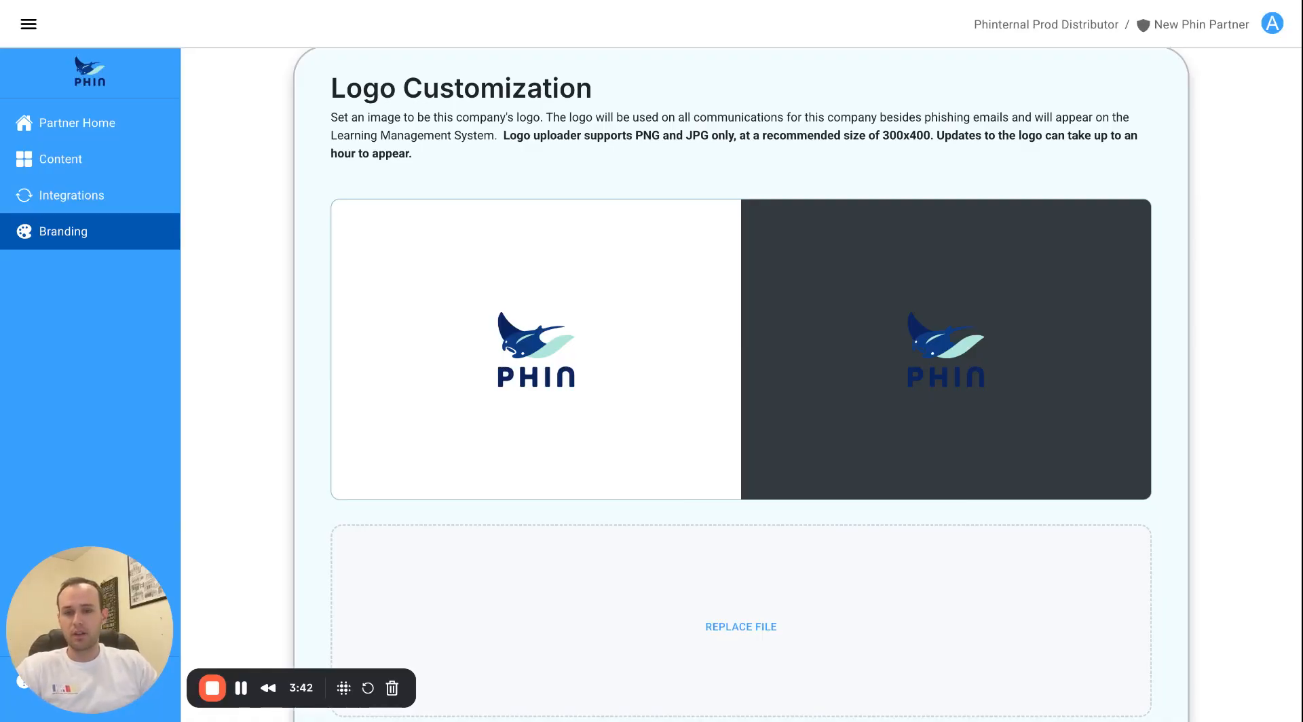
scroll(317, 314, down, 12)
scroll(317, 314, up, 3)
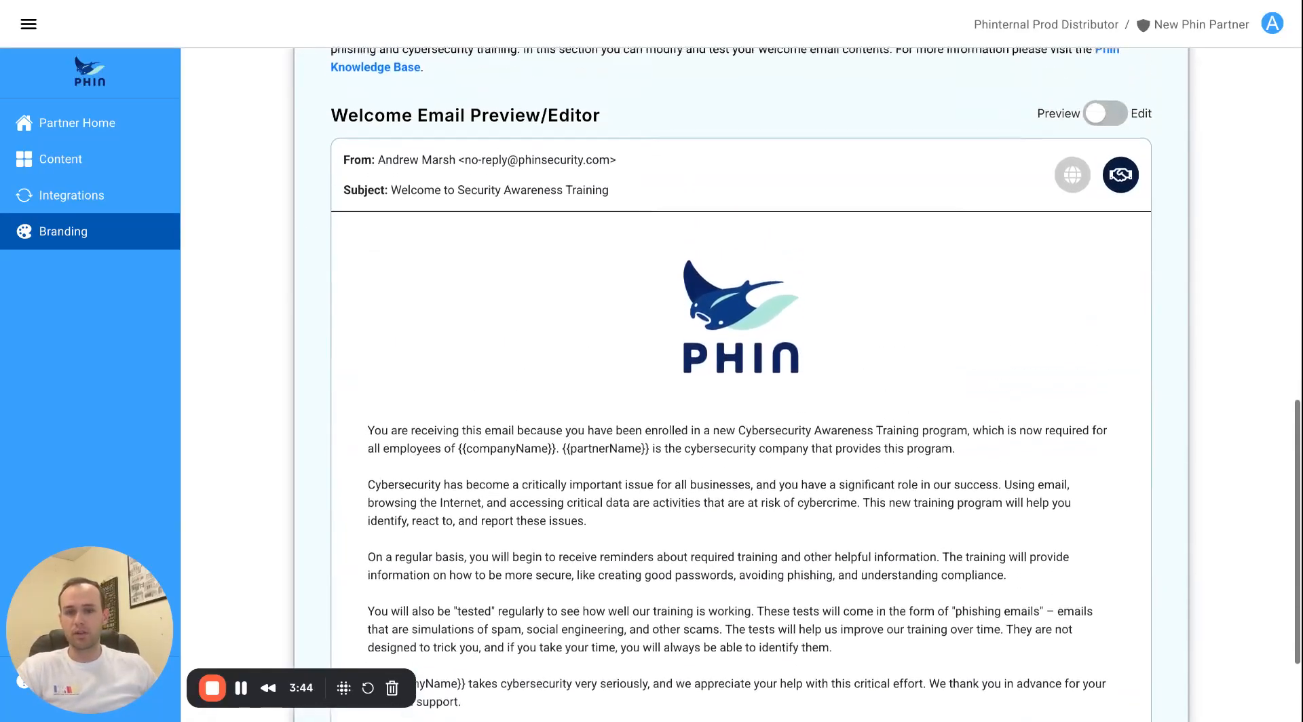
scroll(317, 313, up, 1)
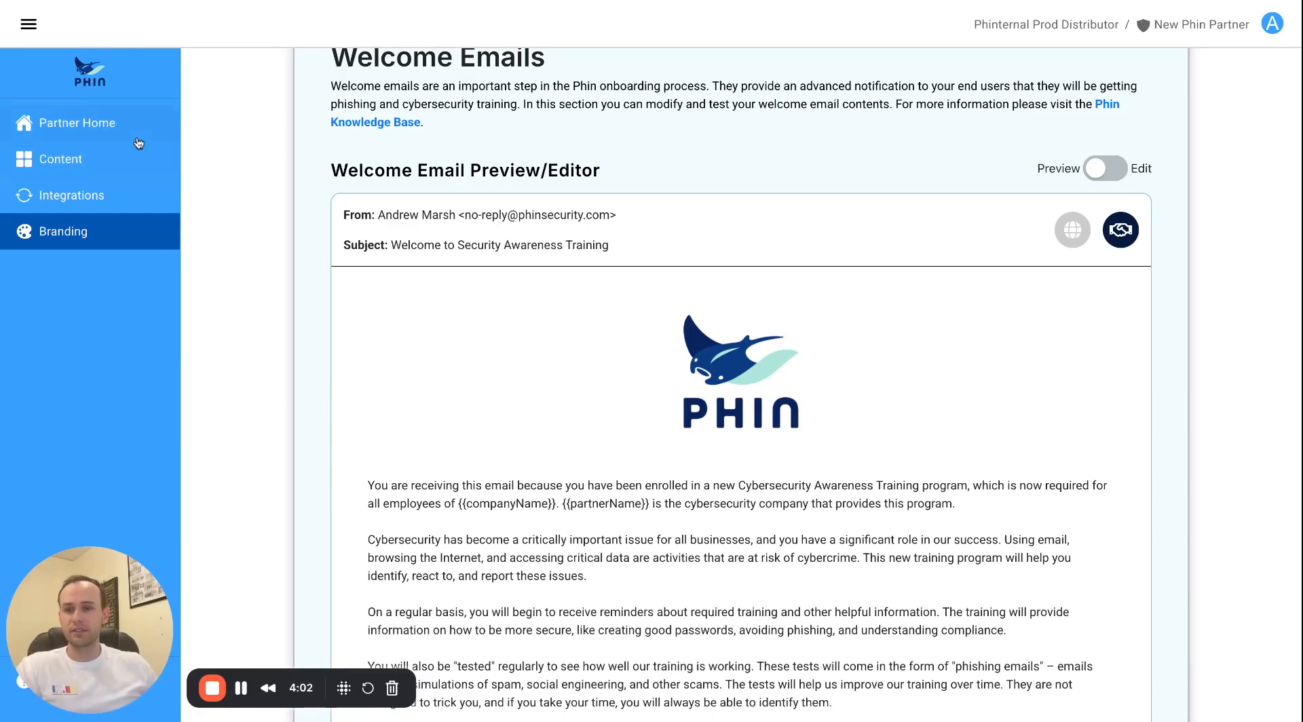
scroll(239, 175, up, 4)
scroll(239, 175, up, 9)
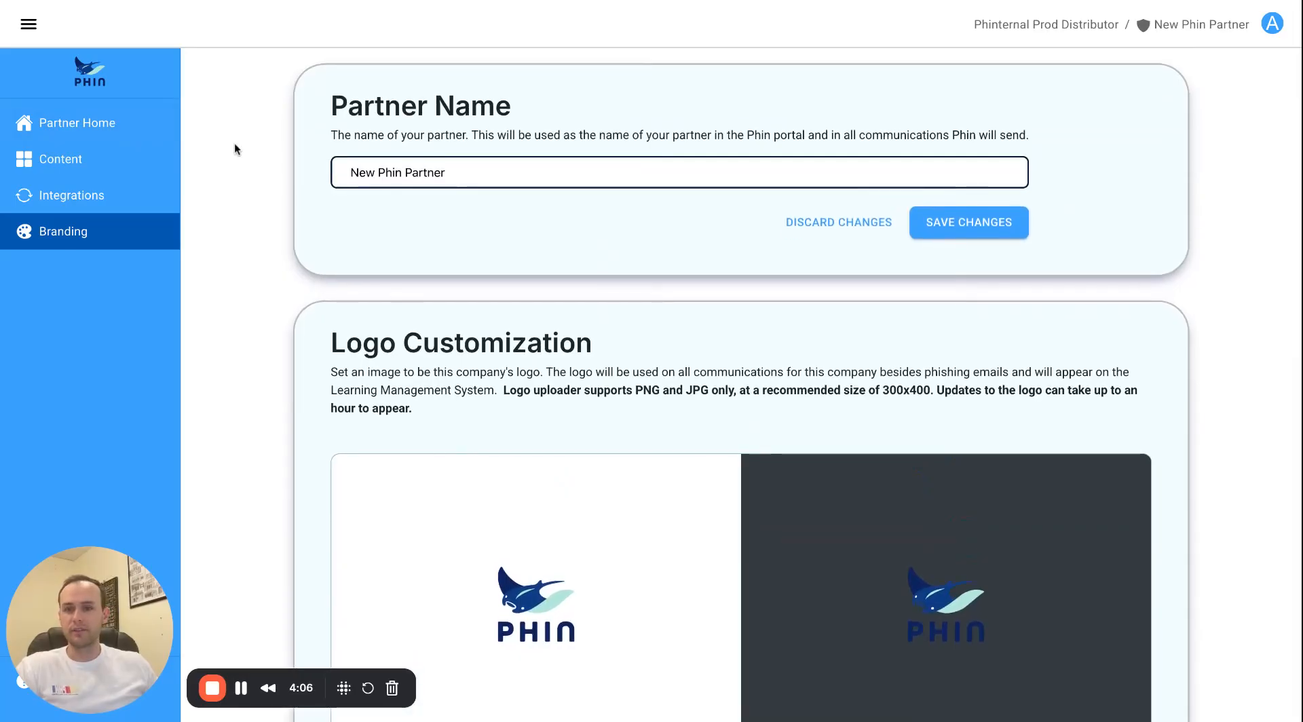
click(138, 135)
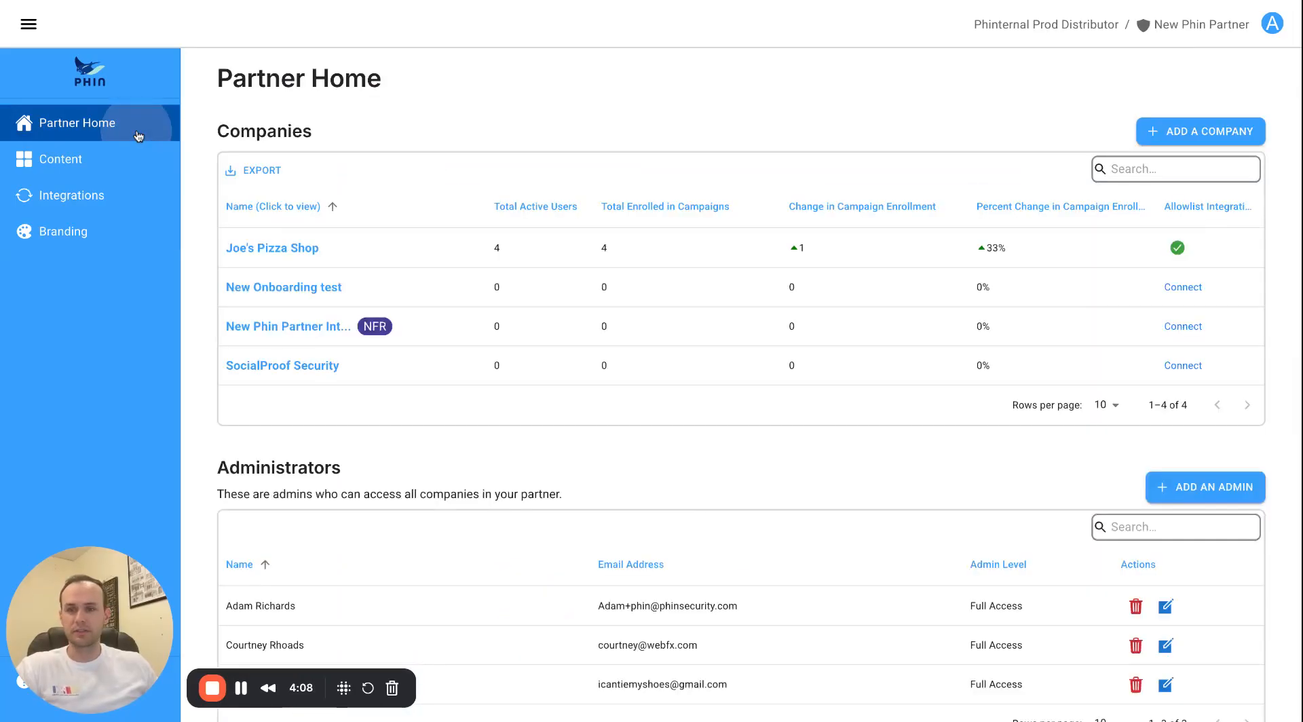
click(1201, 143)
click(563, 273)
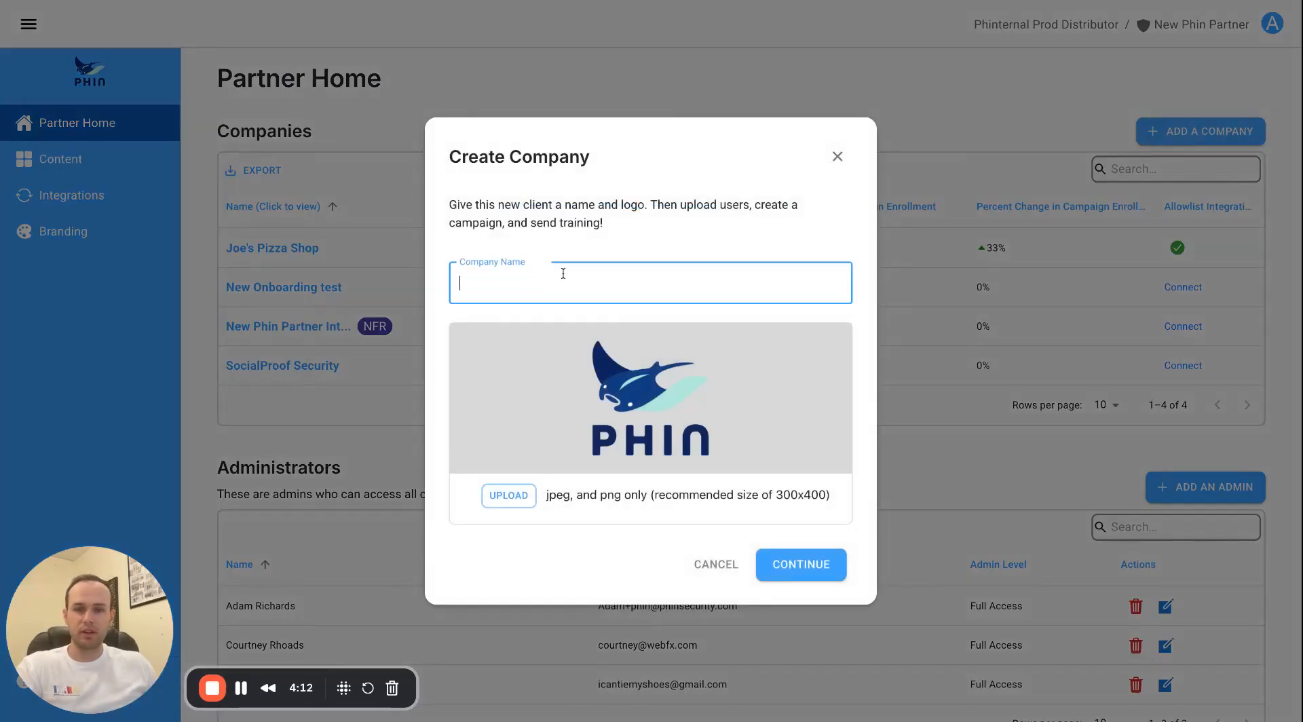
text(test123)
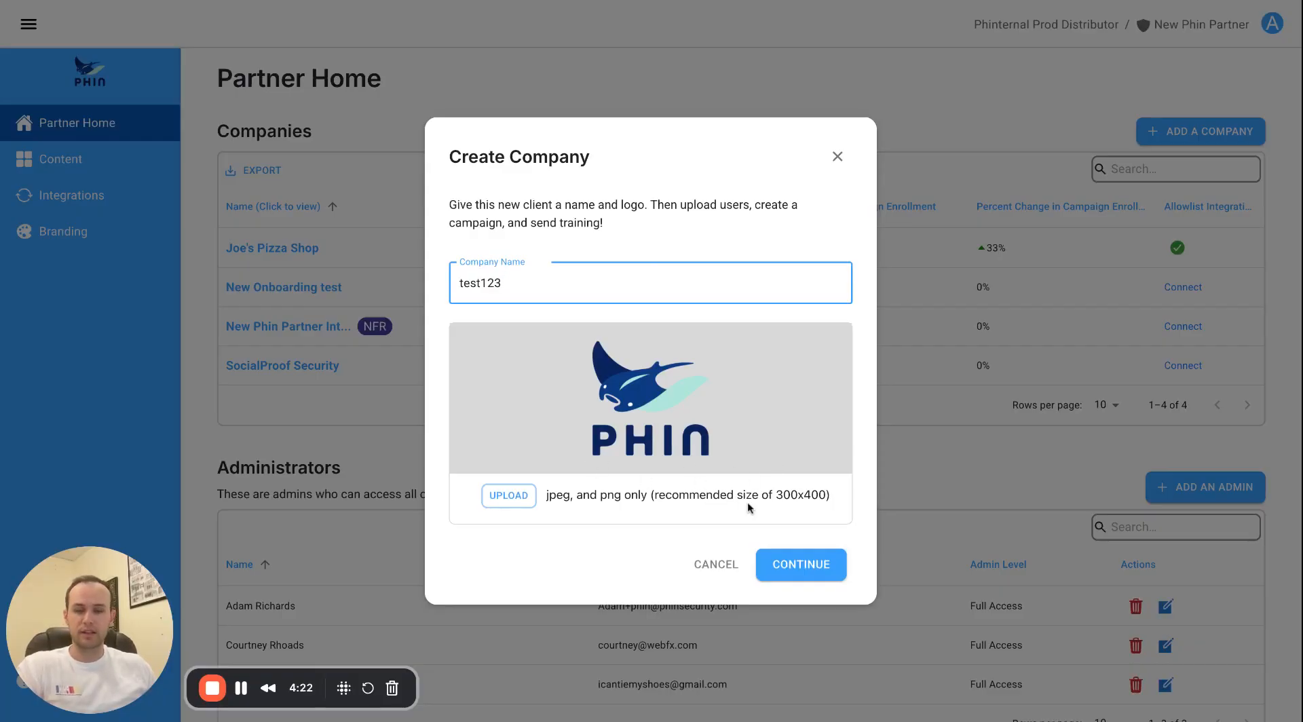
click(802, 565)
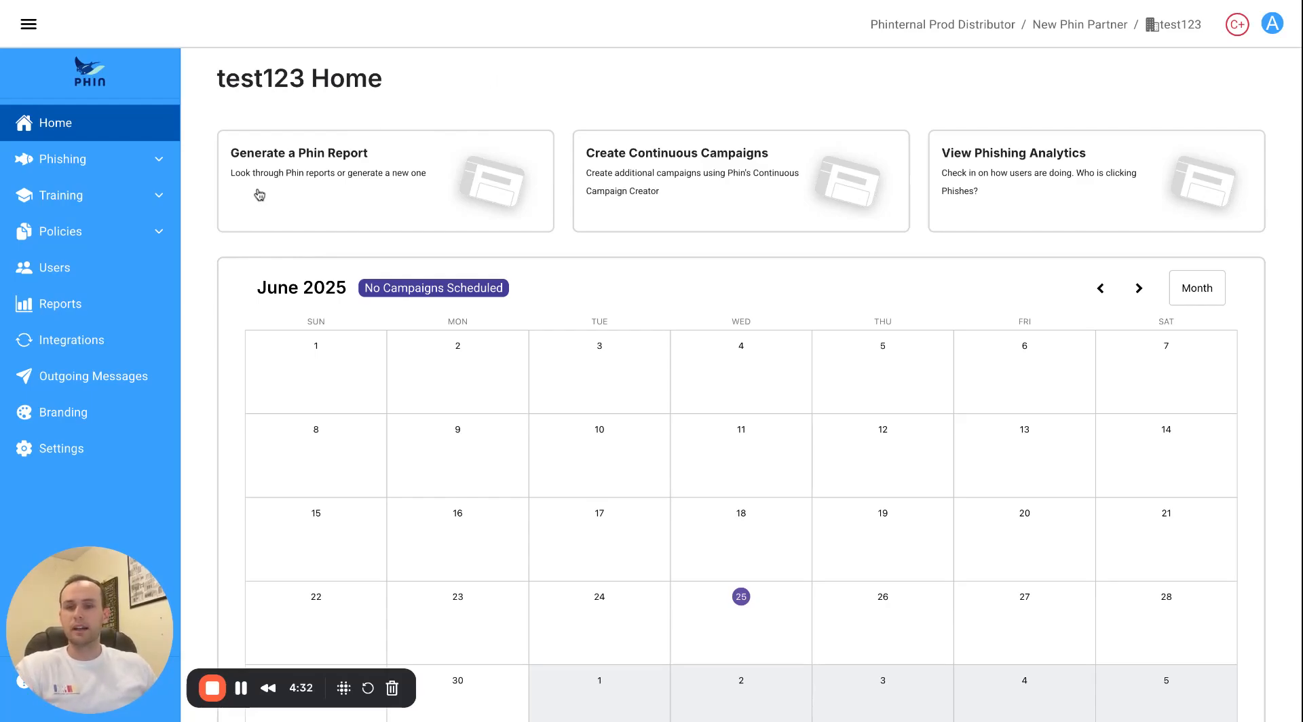
Open test123's Integrations page and start the Microsoft User Sync connection.
click(99, 347)
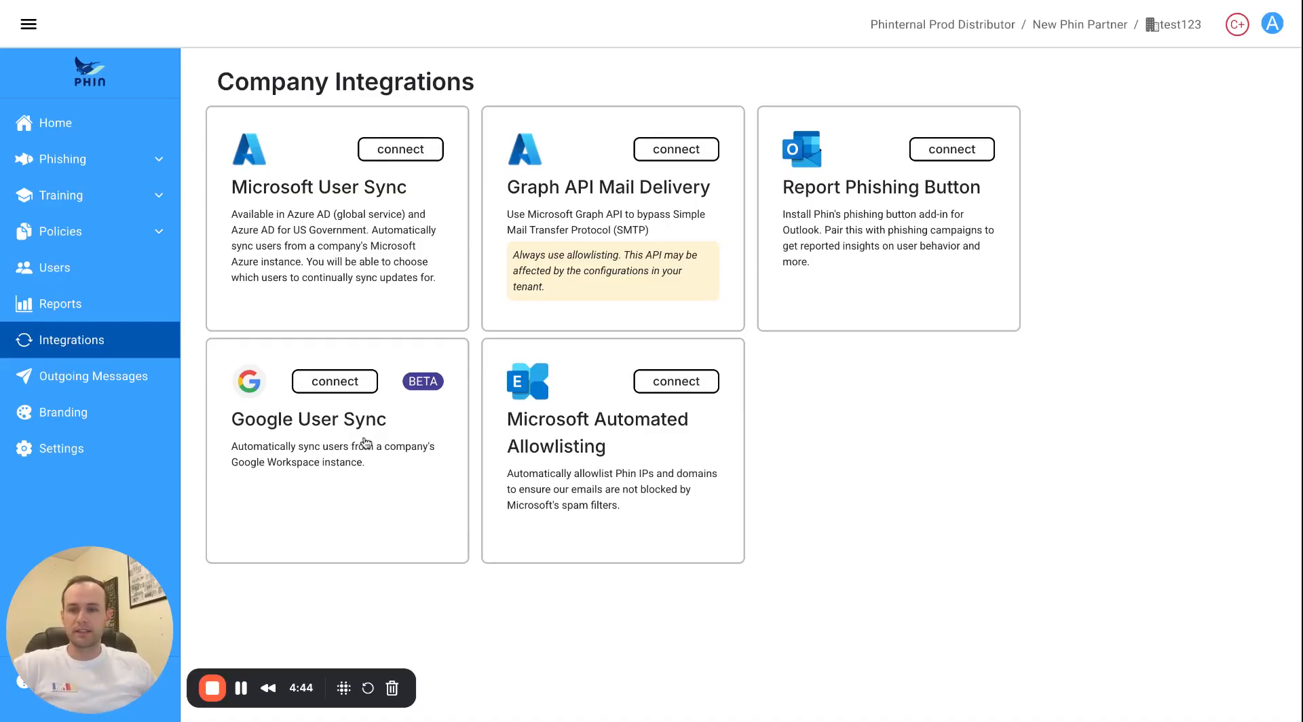
click(341, 261)
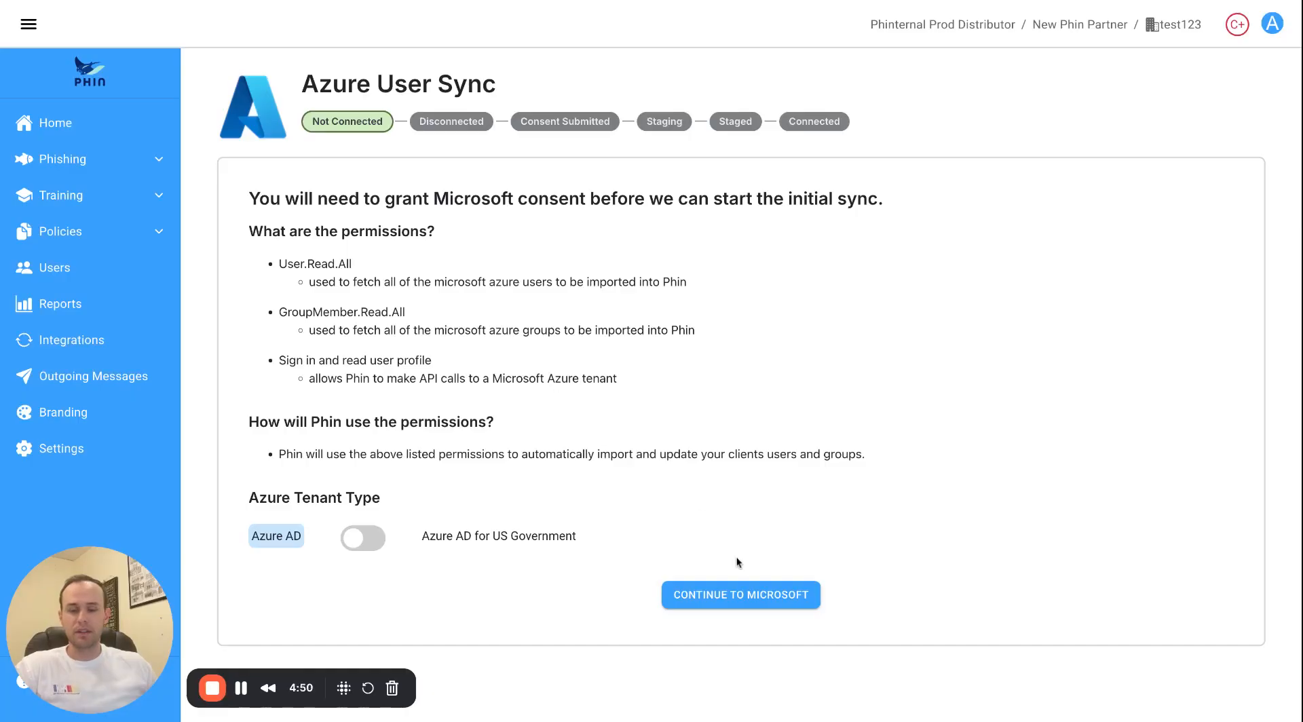
Continue to Microsoft, sign in with the existing work account, and accept Phin User Sync permissions.
click(729, 598)
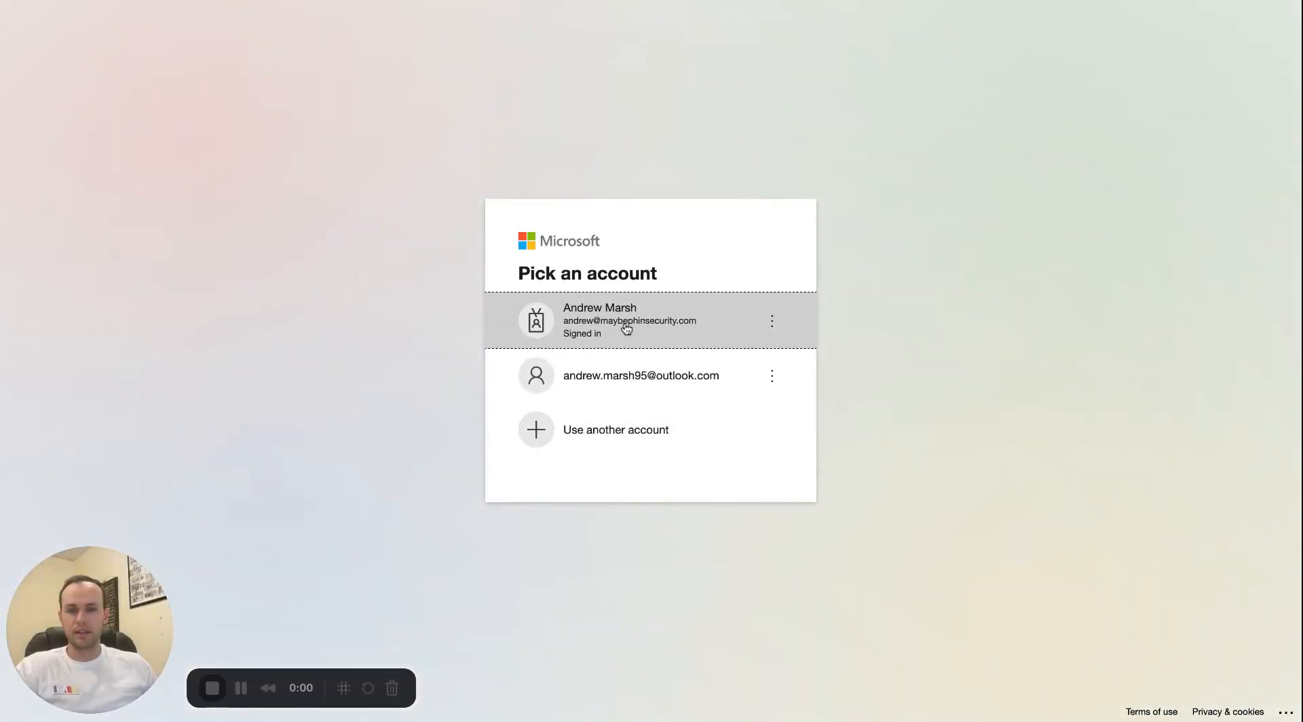
click(624, 327)
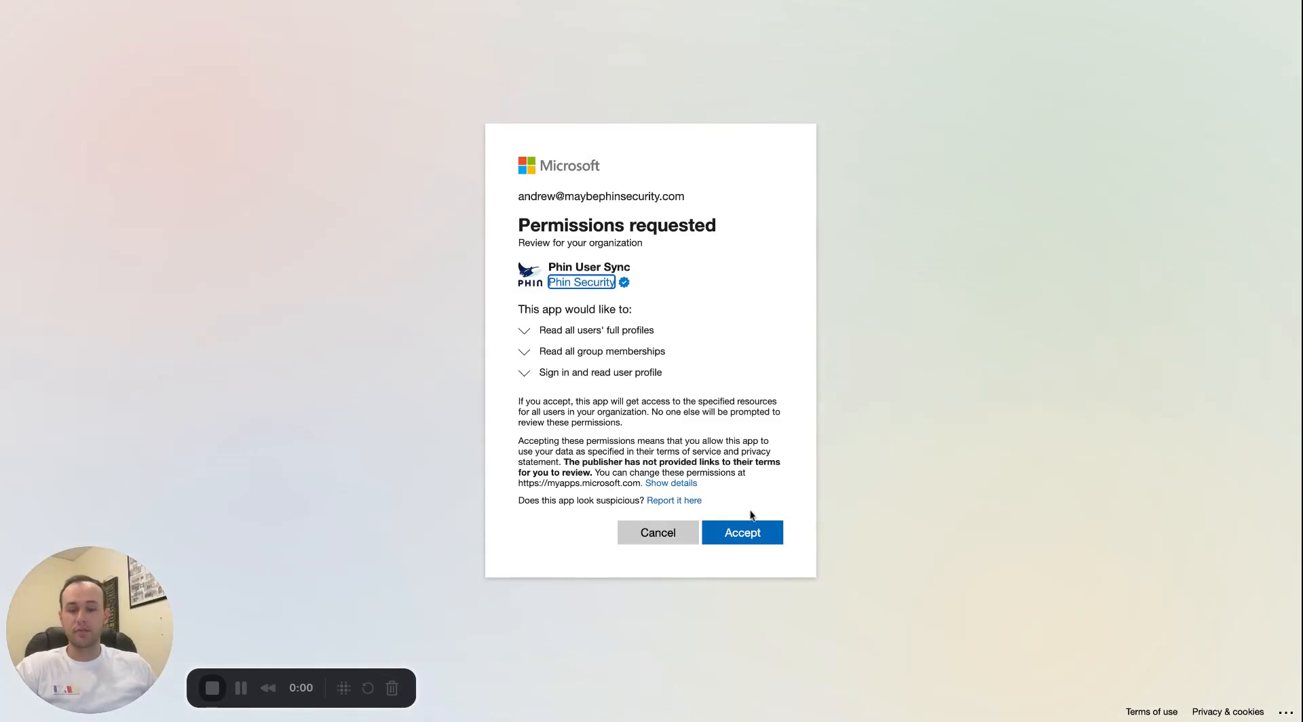
click(719, 541)
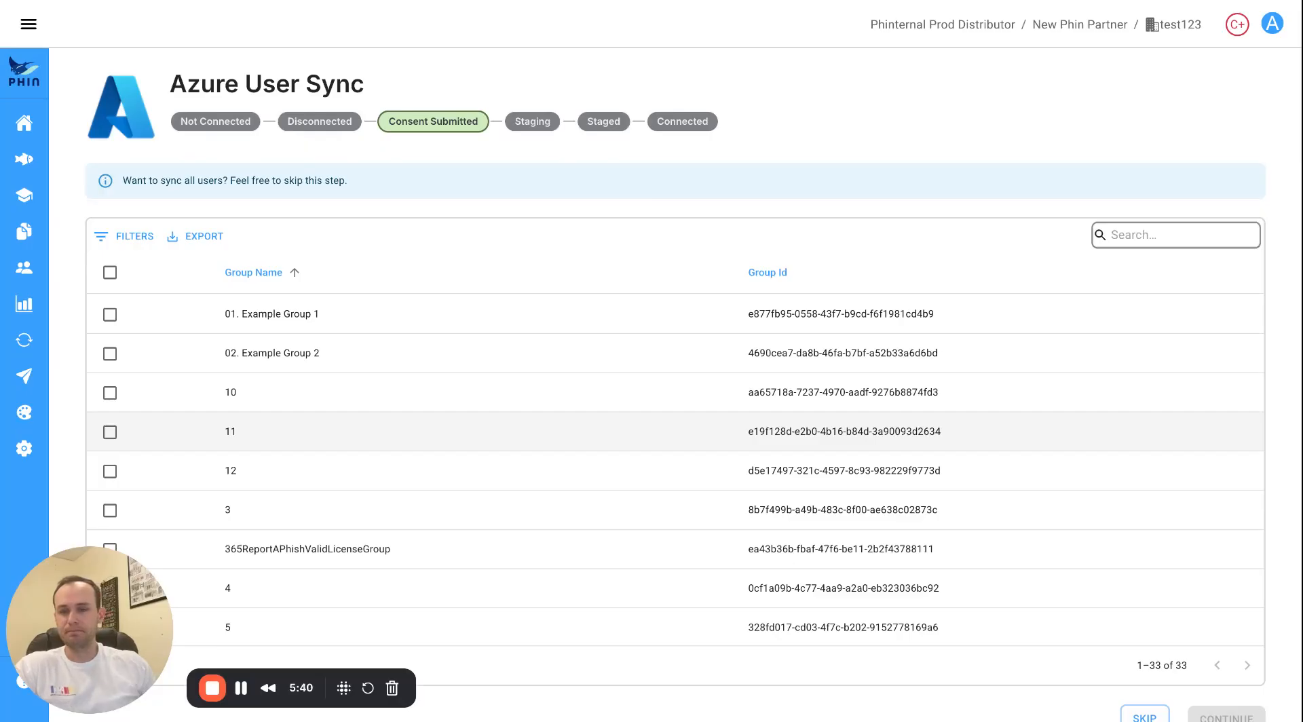
Skip group selection and confirm, staging 17 users and 28 groups for sync.
scroll(588, 358, down, 5)
scroll(563, 383, down, 10)
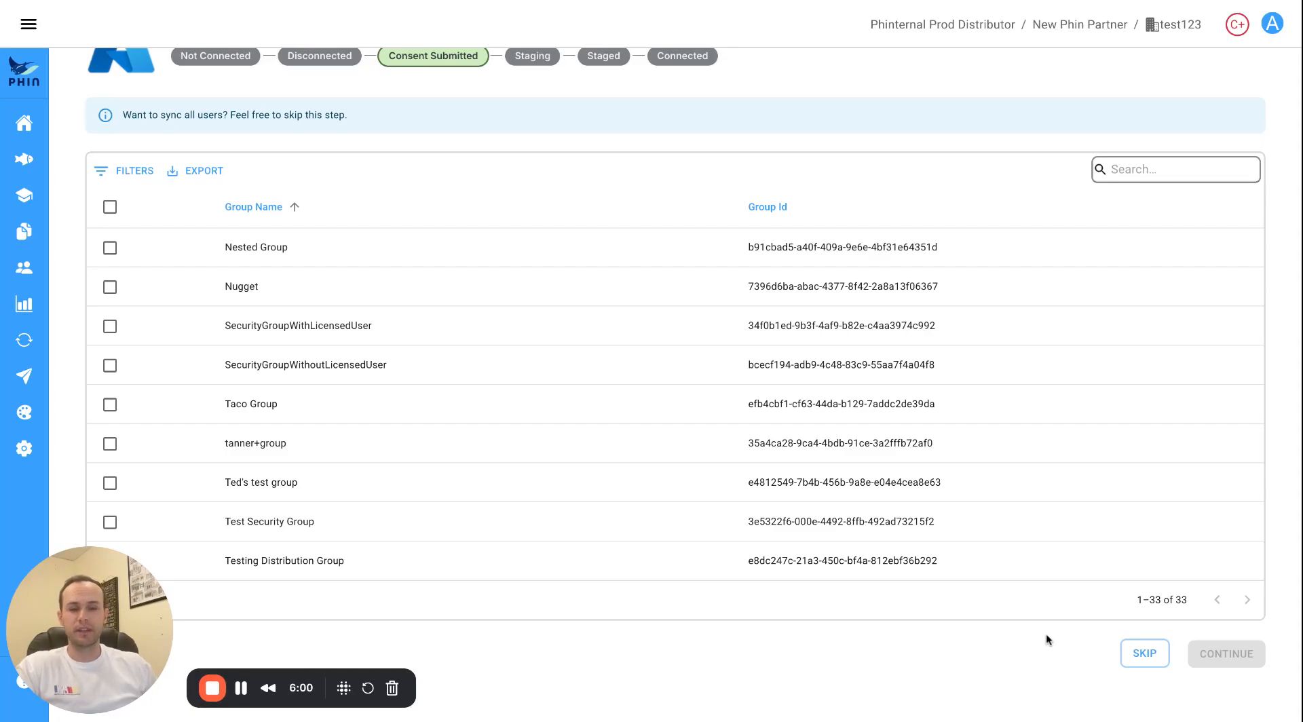
click(1145, 653)
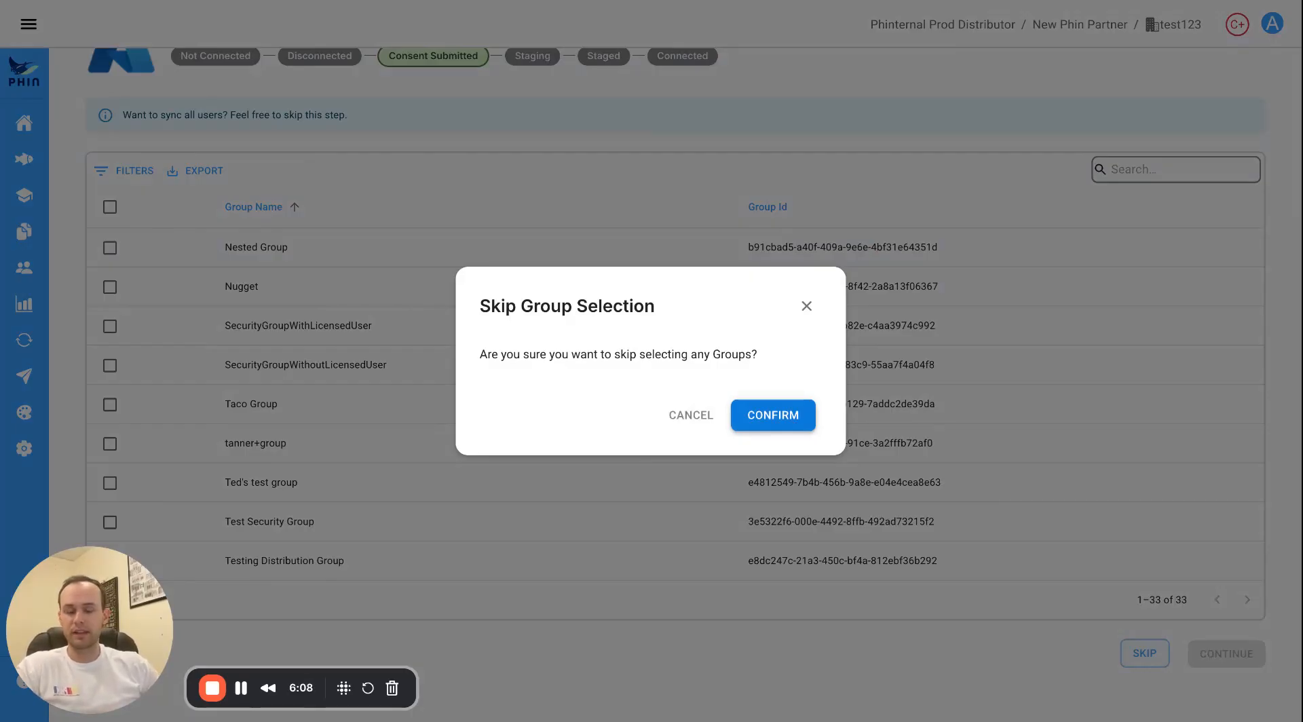
click(778, 421)
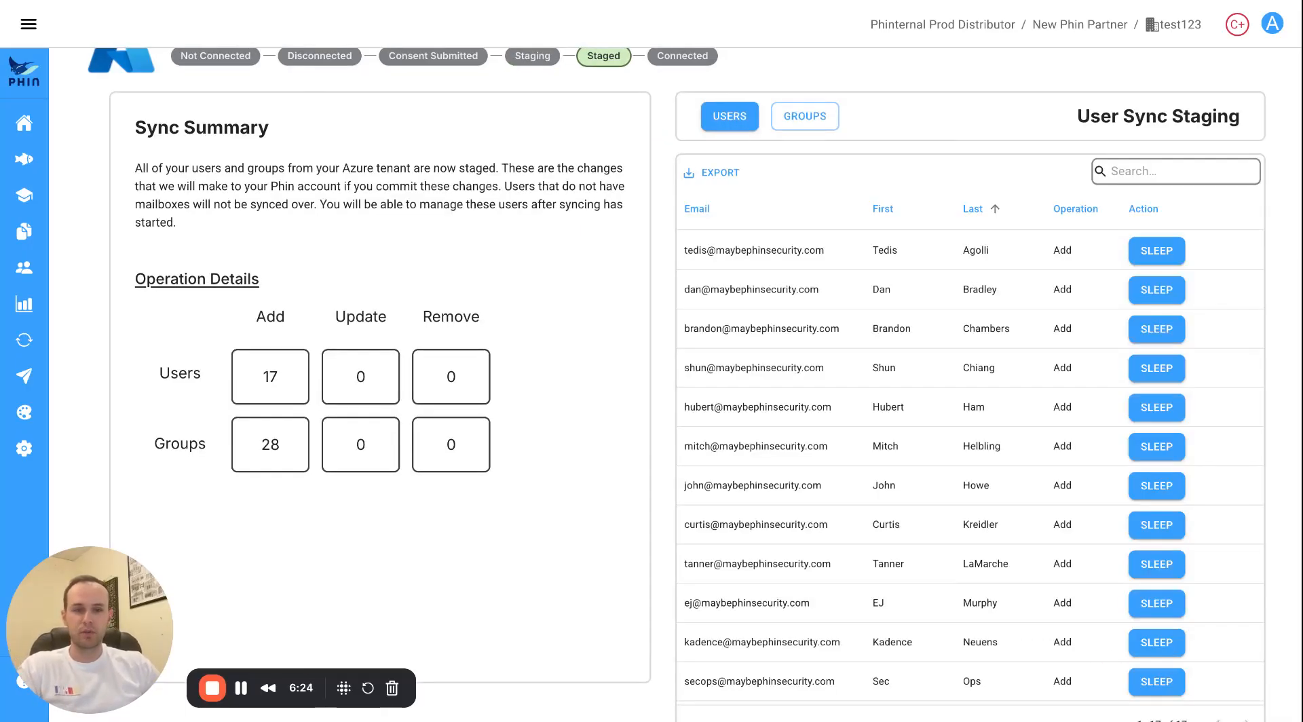
Sleep one staged user and commit the first sync so Azure User Sync shows Connected.
scroll(778, 350, down, 3)
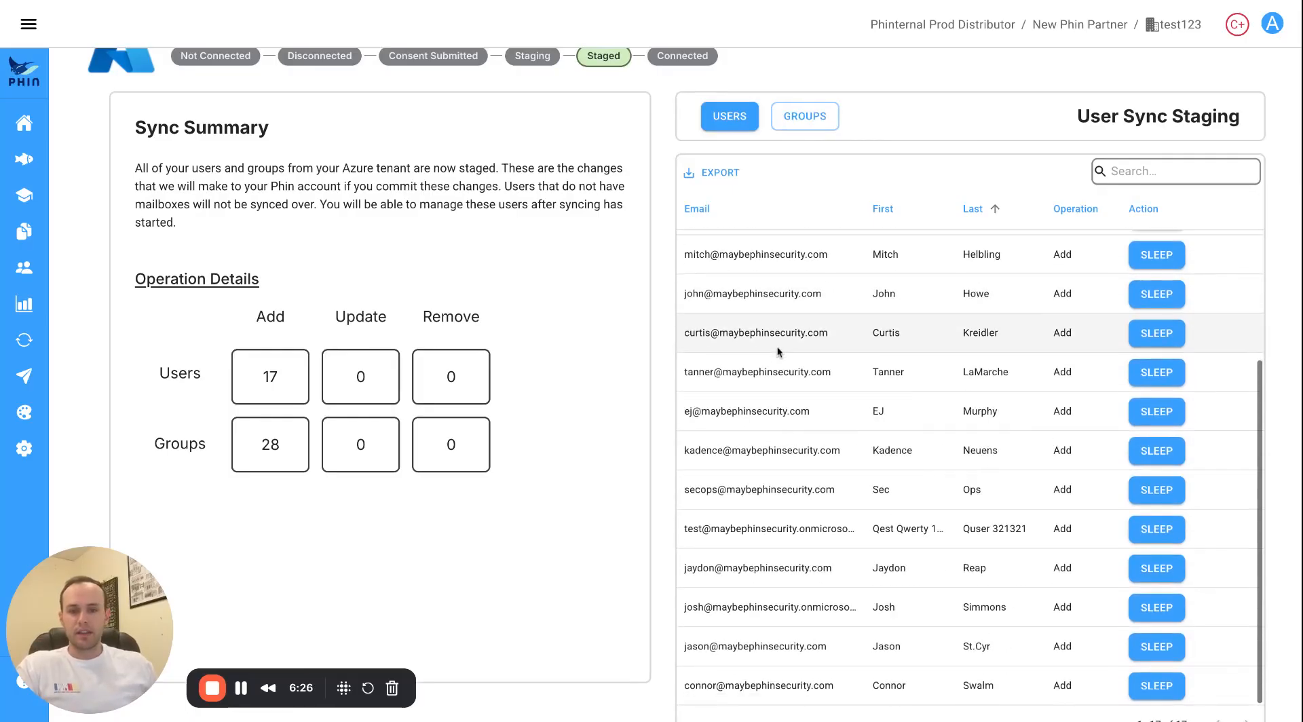
scroll(779, 354, down, 2)
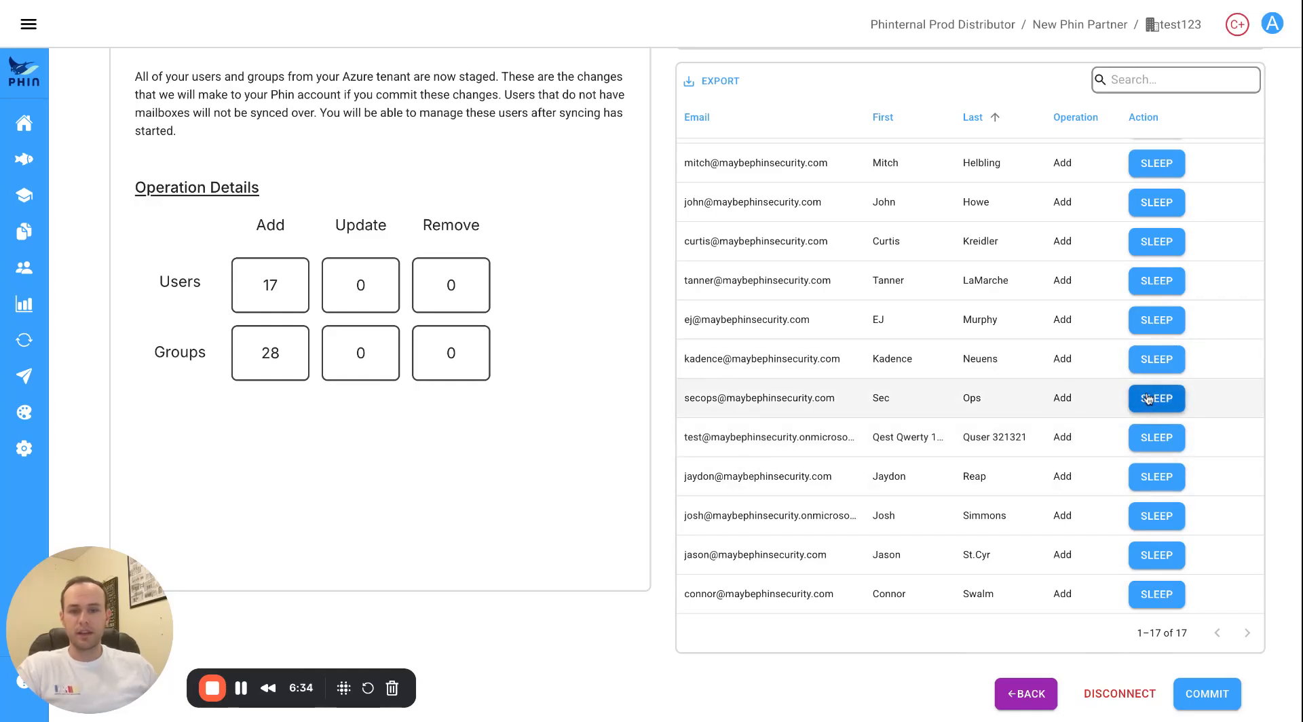
click(1157, 516)
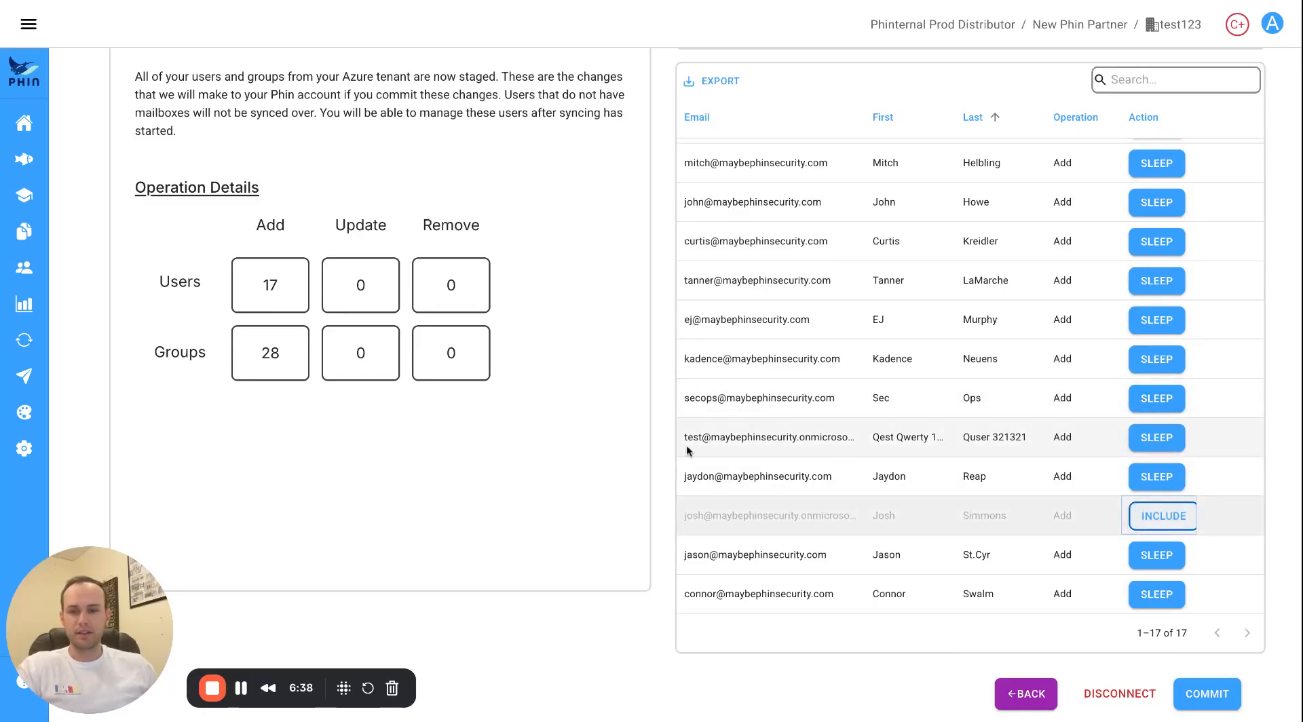
click(1201, 694)
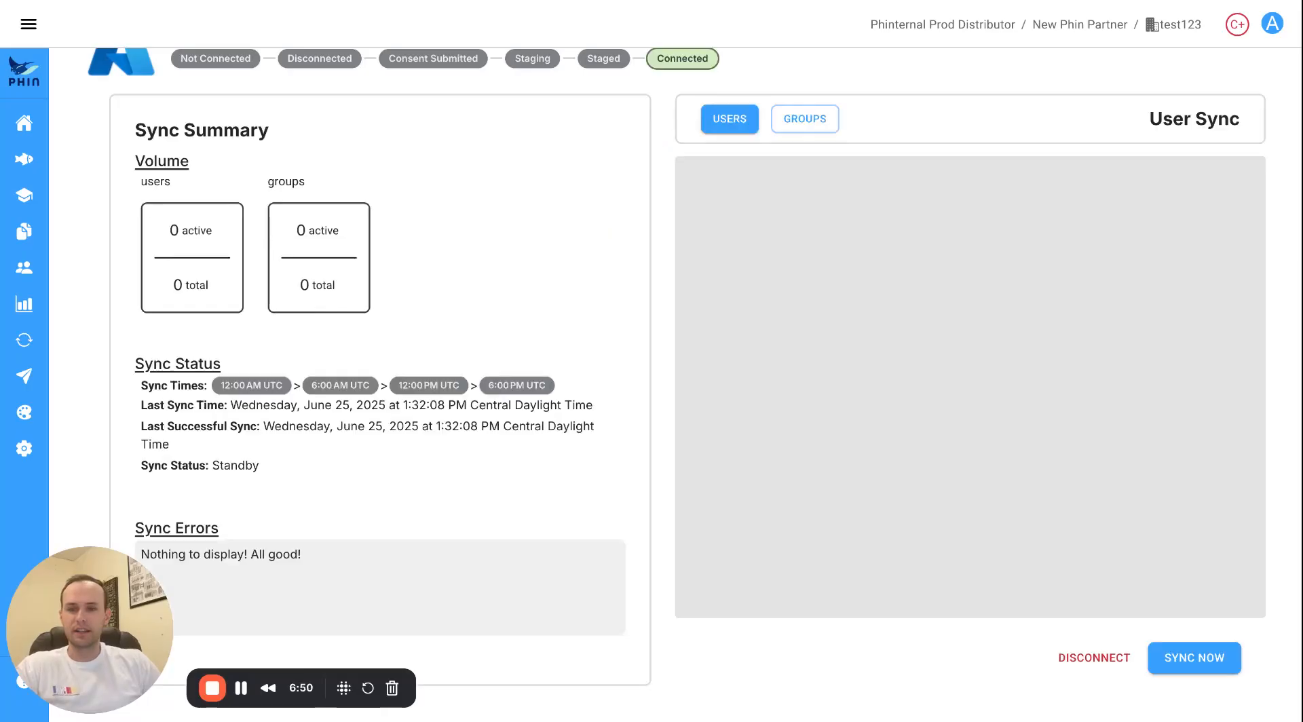
Review the sync summary of 16 active of 17 users and expand the sidebar navigation.
scroll(652, 380, down, 1)
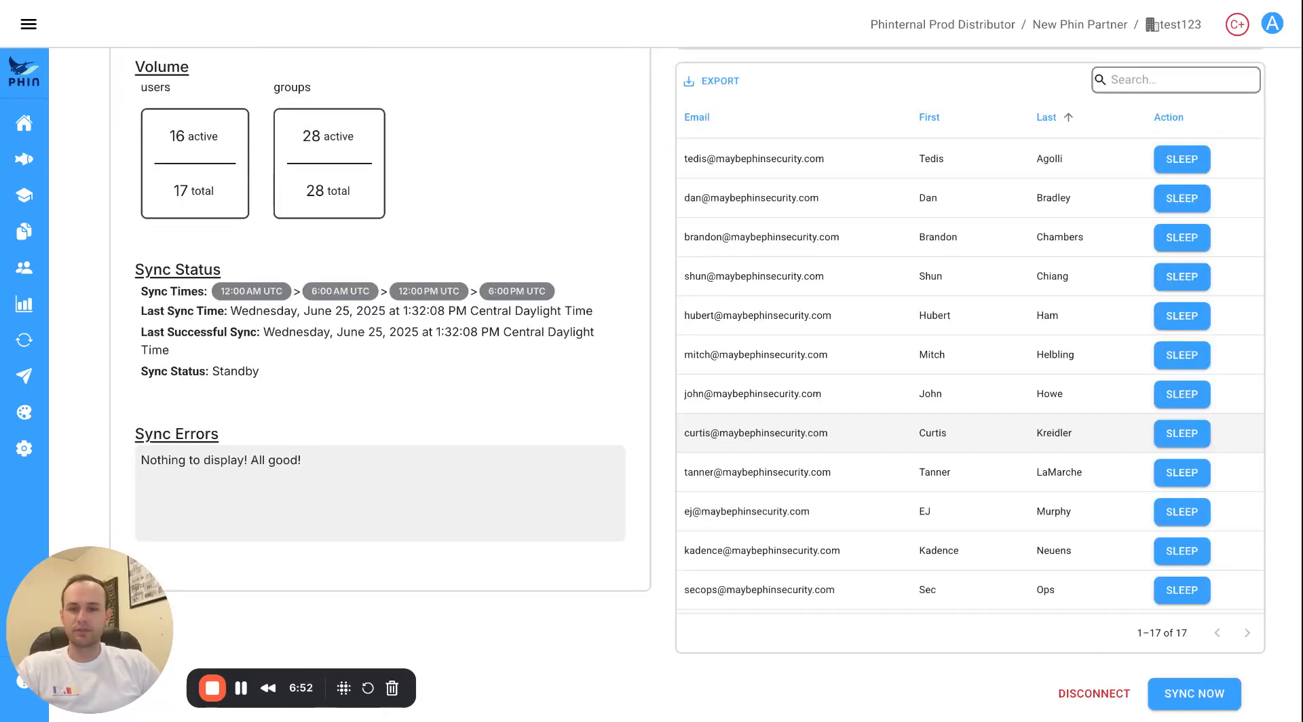
scroll(753, 425, up, 3)
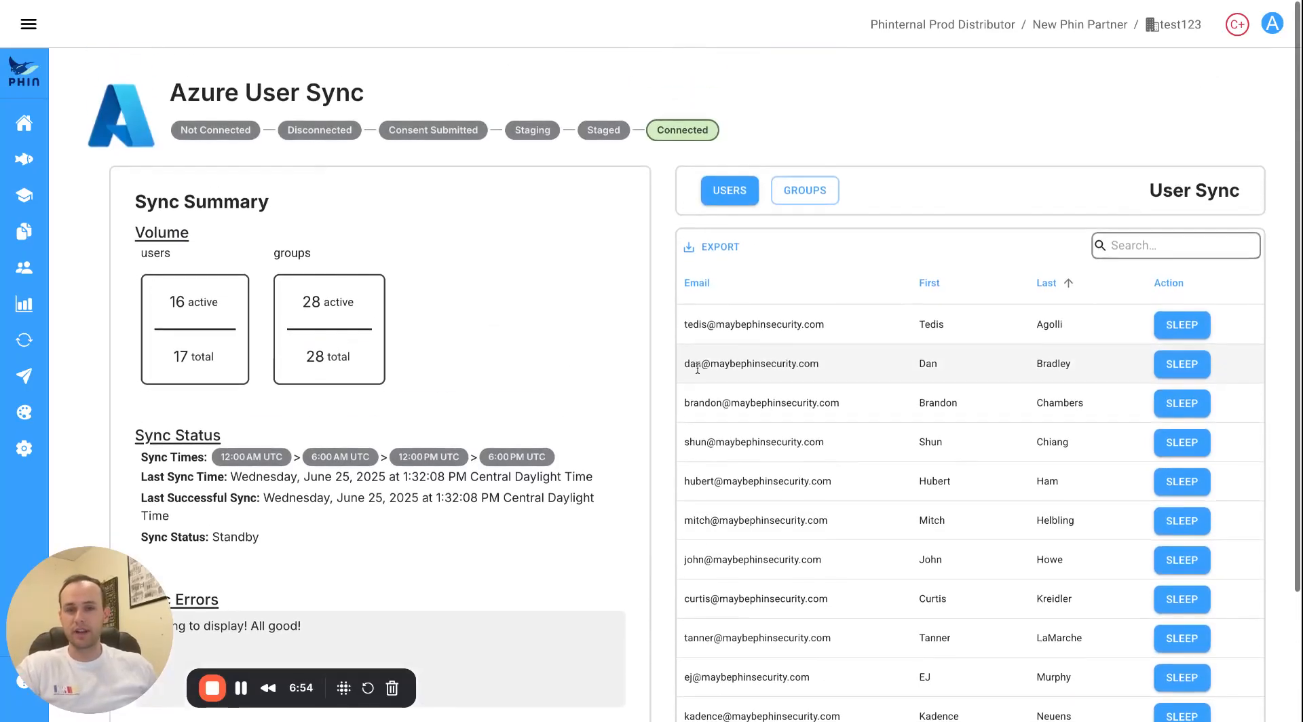
scroll(637, 367, down, 3)
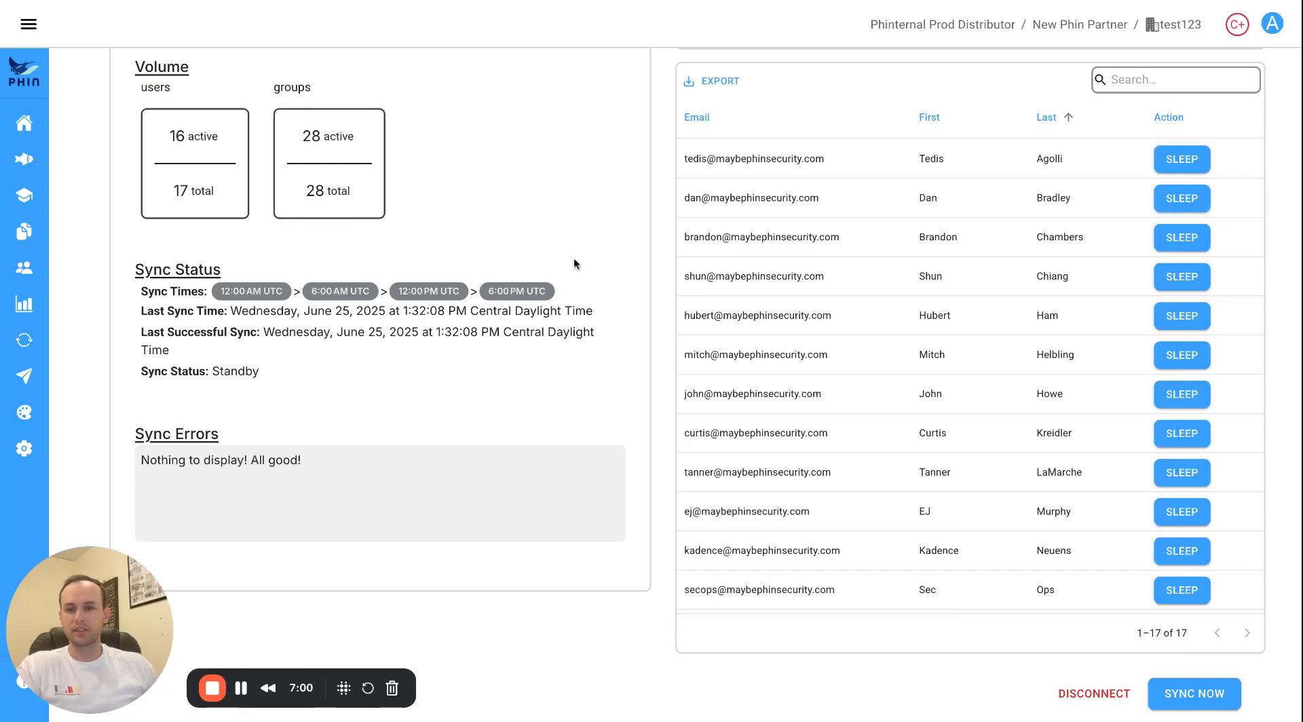
click(30, 22)
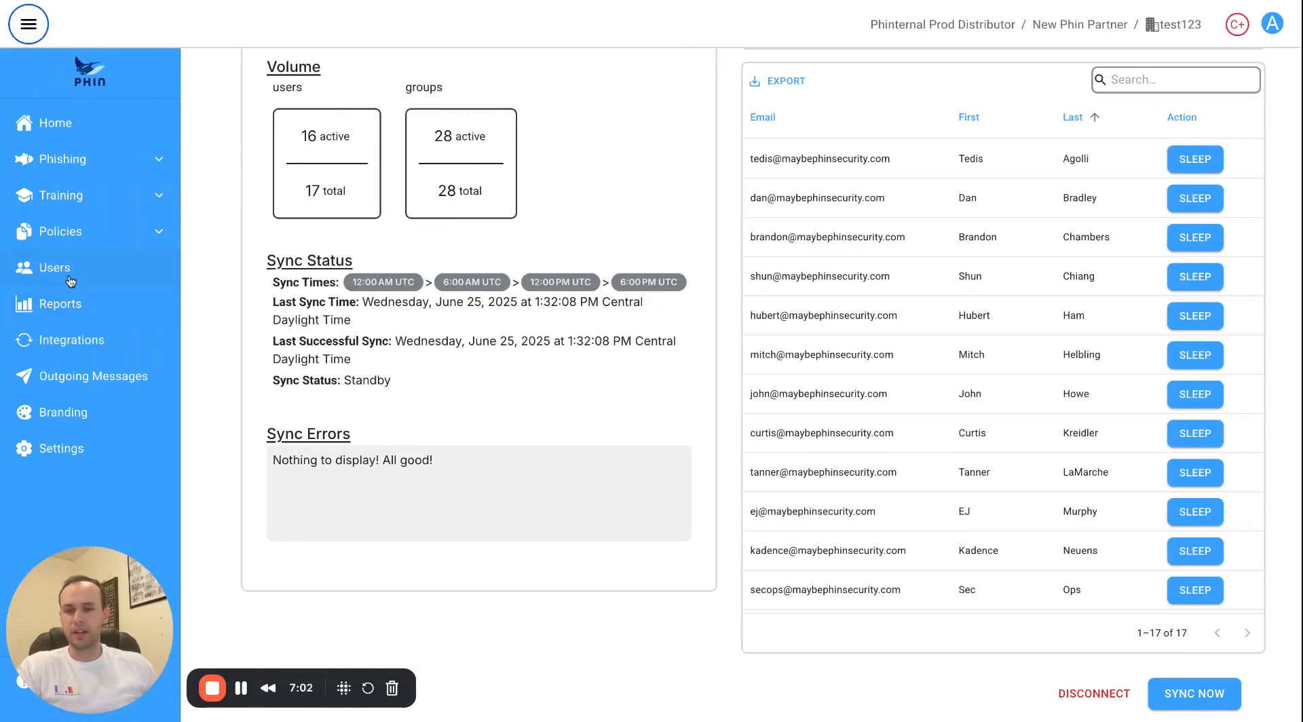
Open test123's Users list and set Rows per page to 50 to show all 17 users.
click(71, 282)
scroll(568, 405, down, 1)
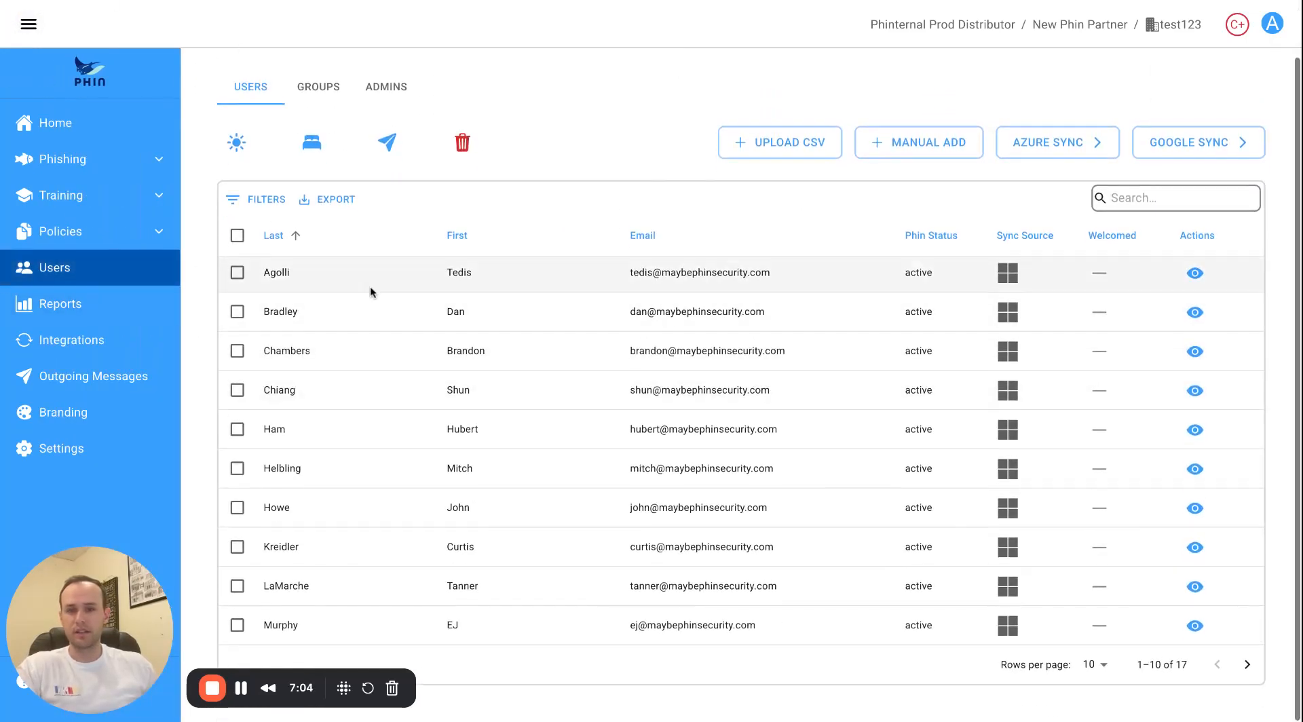
click(1093, 672)
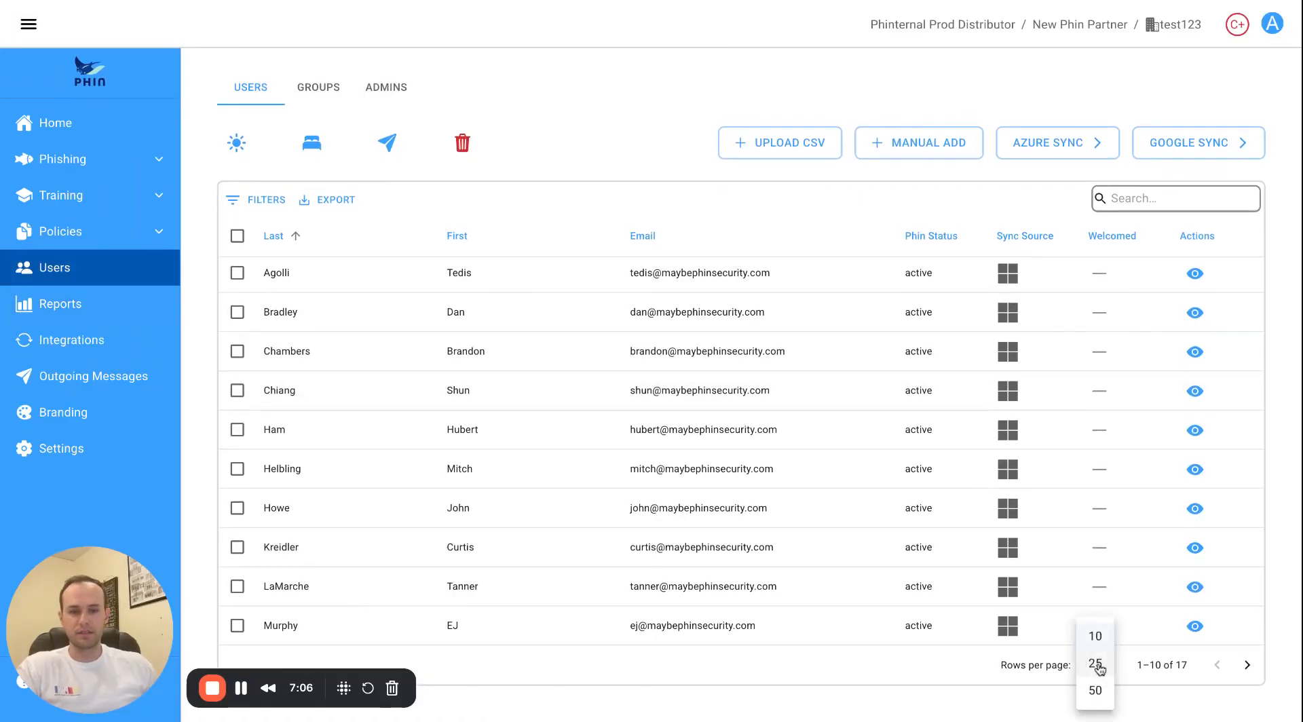
click(1090, 690)
scroll(662, 578, down, 4)
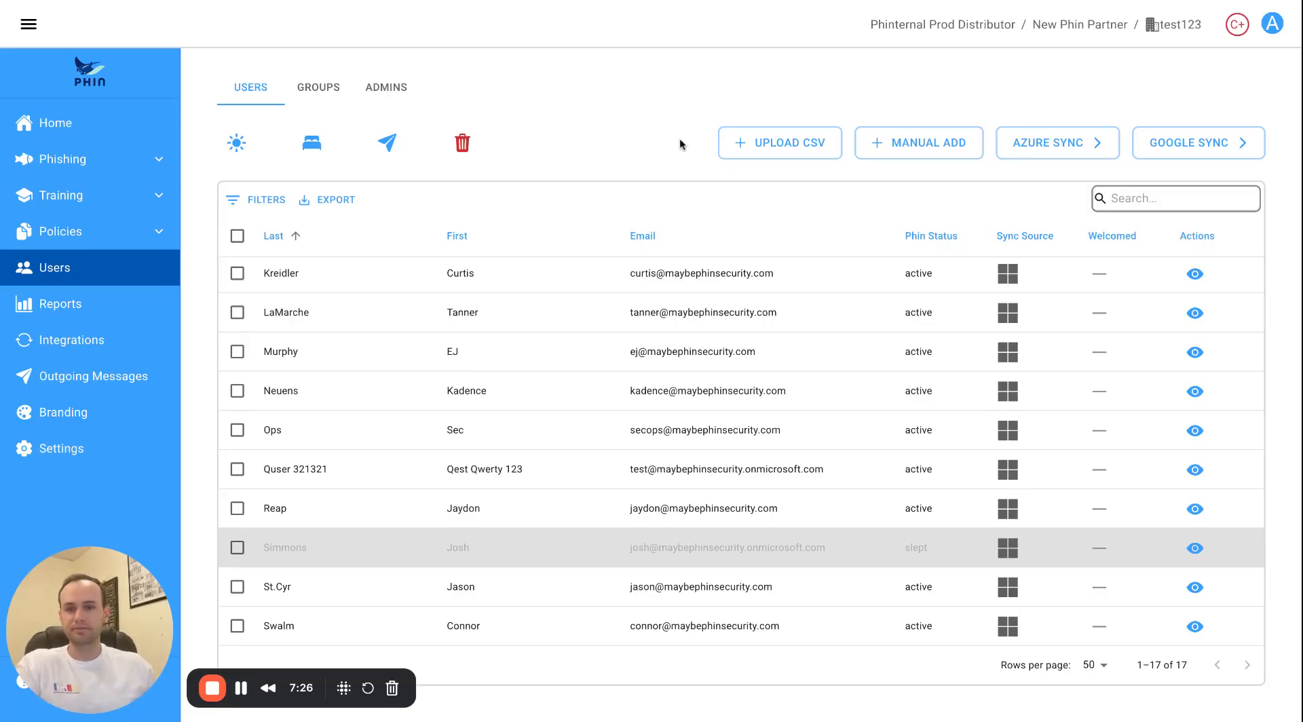
scroll(539, 396, up, 4)
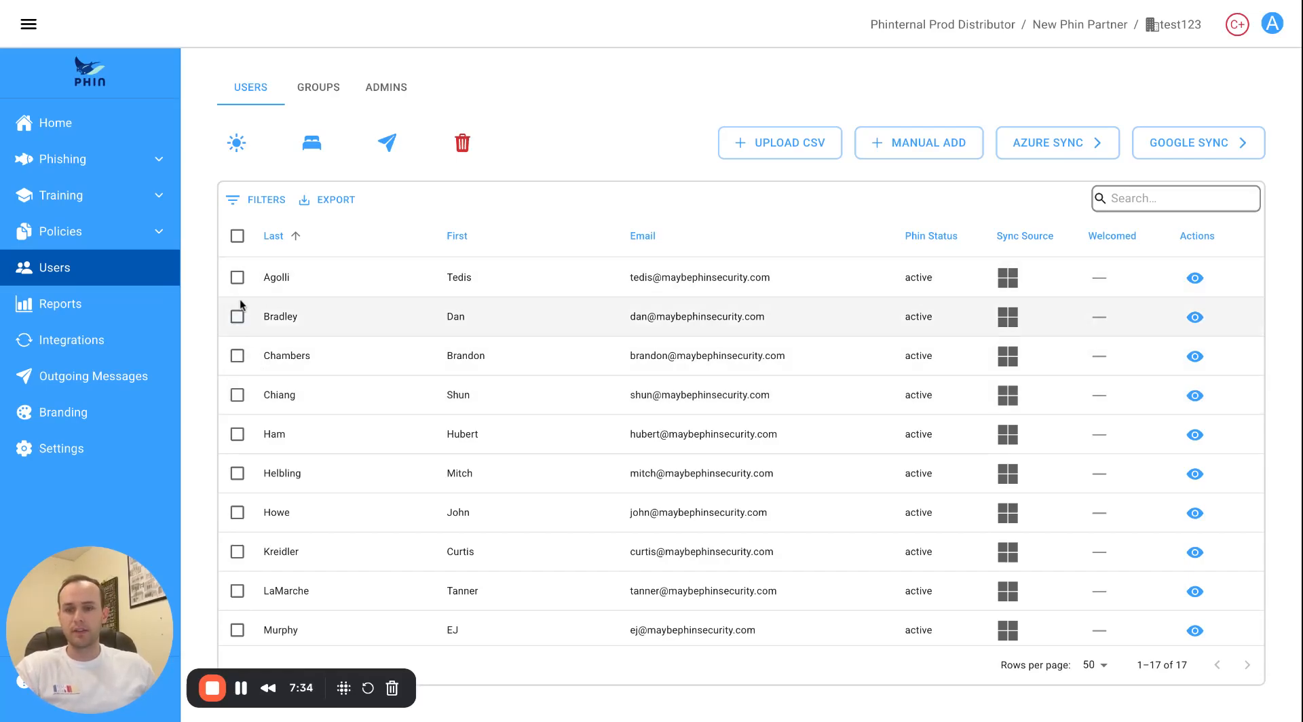
click(237, 317)
click(314, 151)
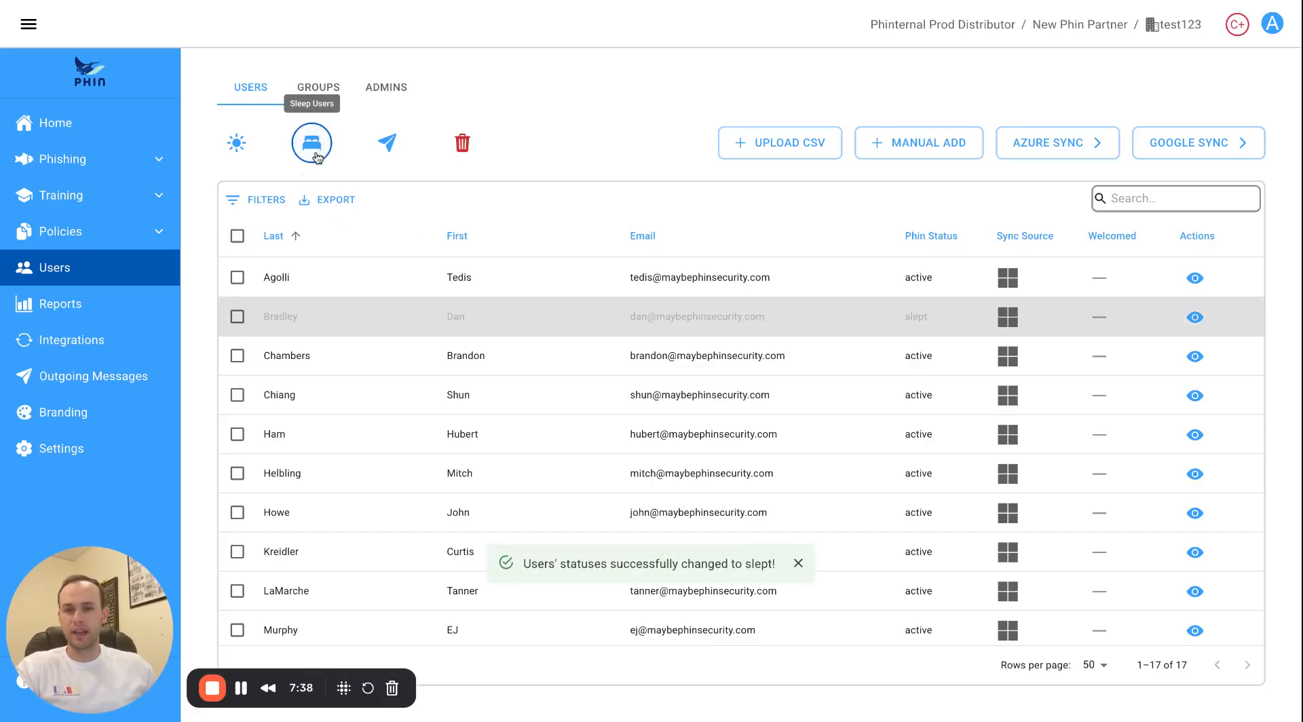
click(237, 317)
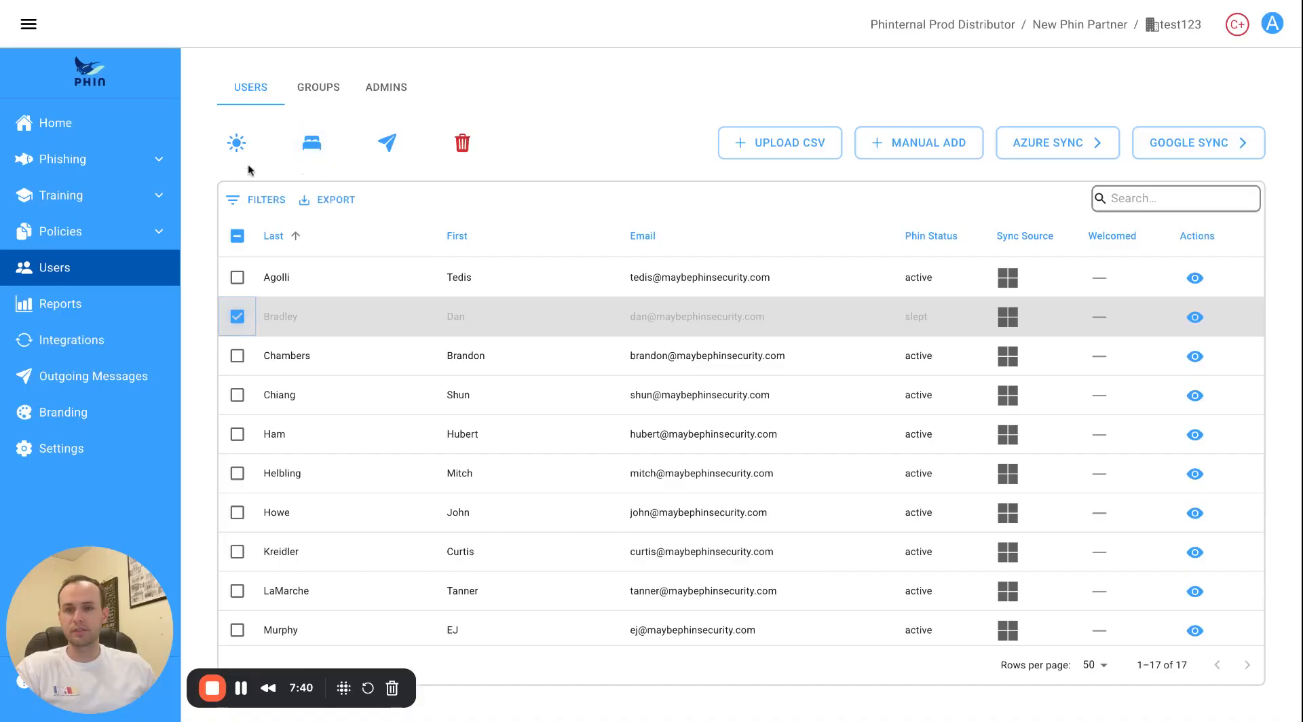
click(237, 144)
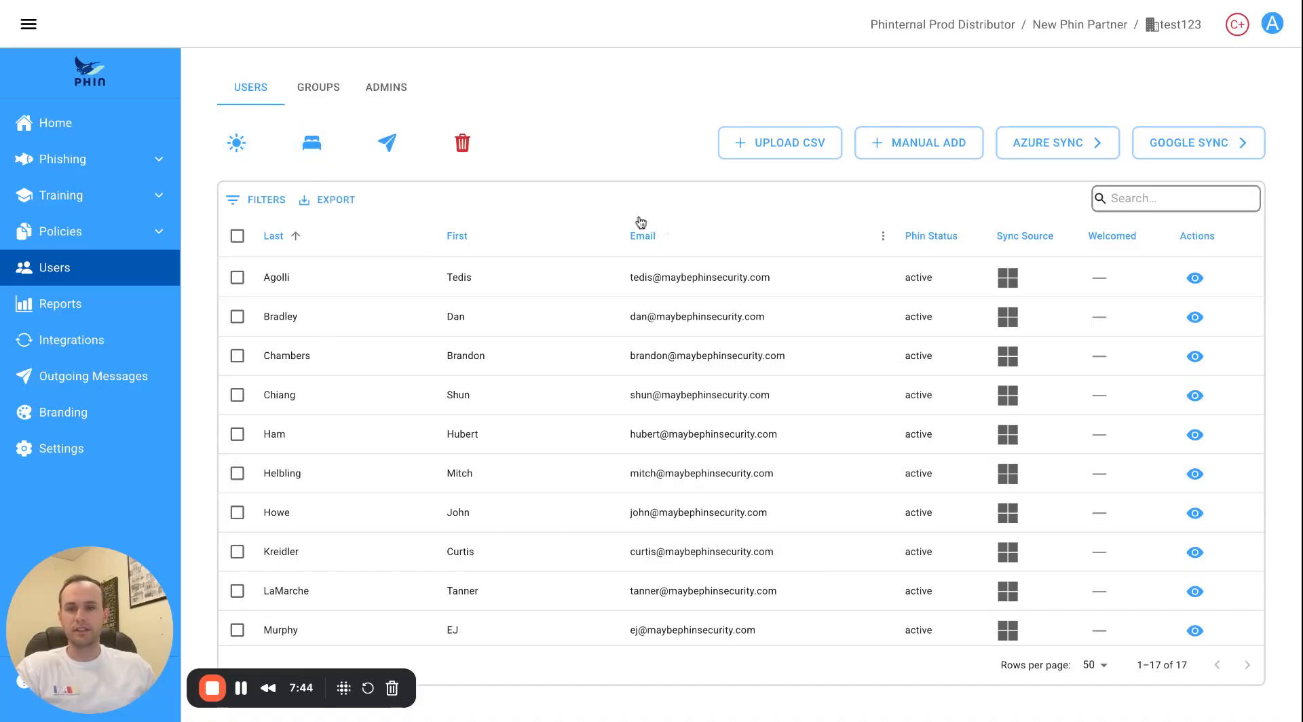
click(237, 317)
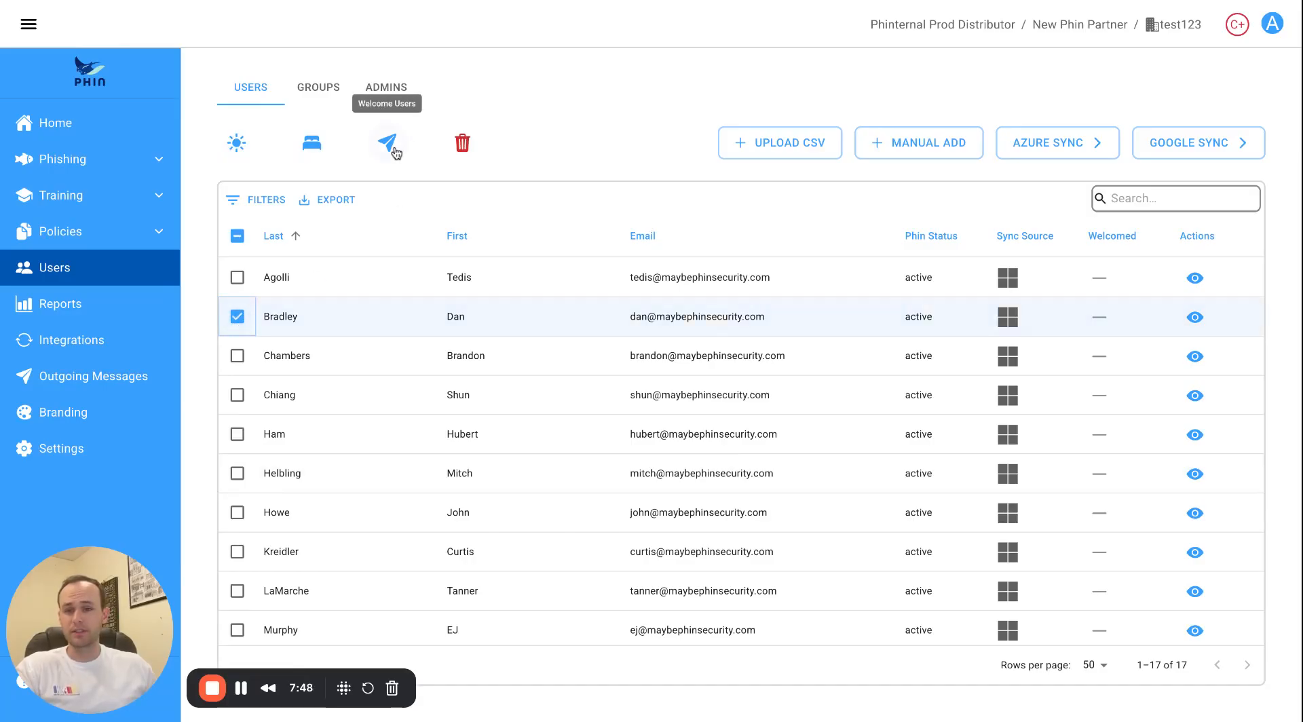
click(388, 144)
click(1083, 652)
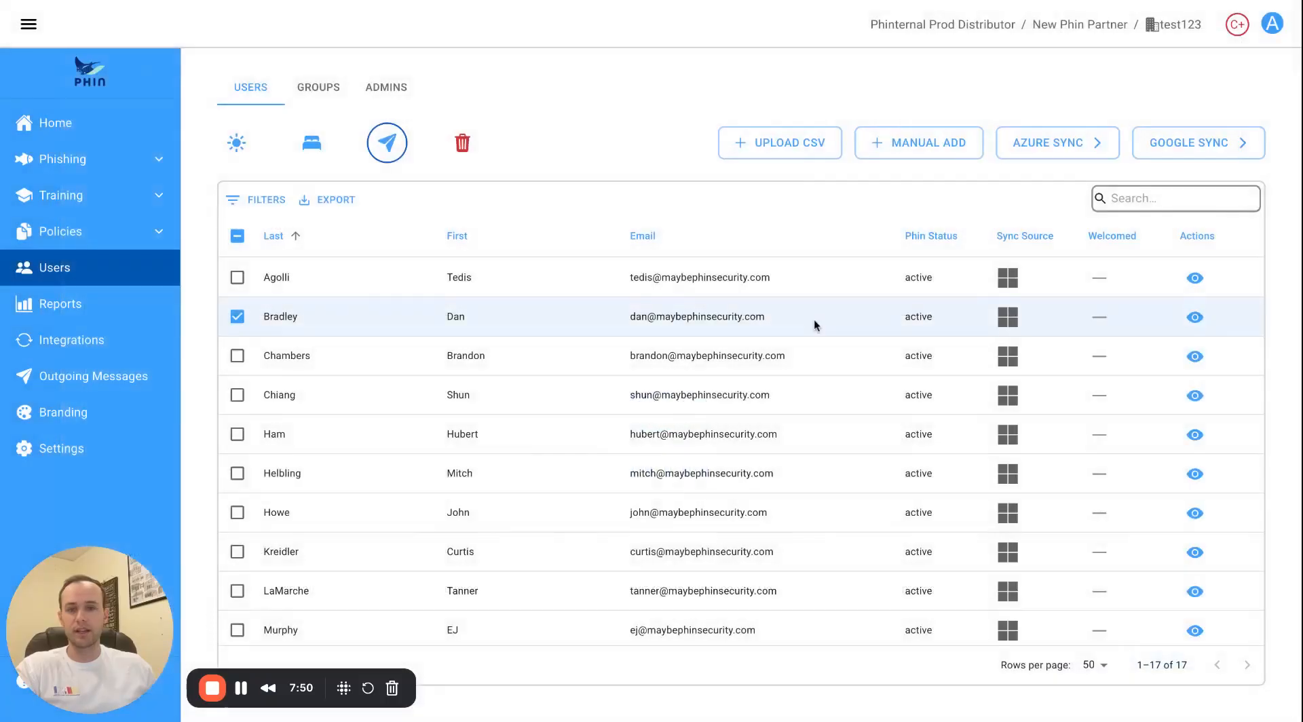
click(237, 318)
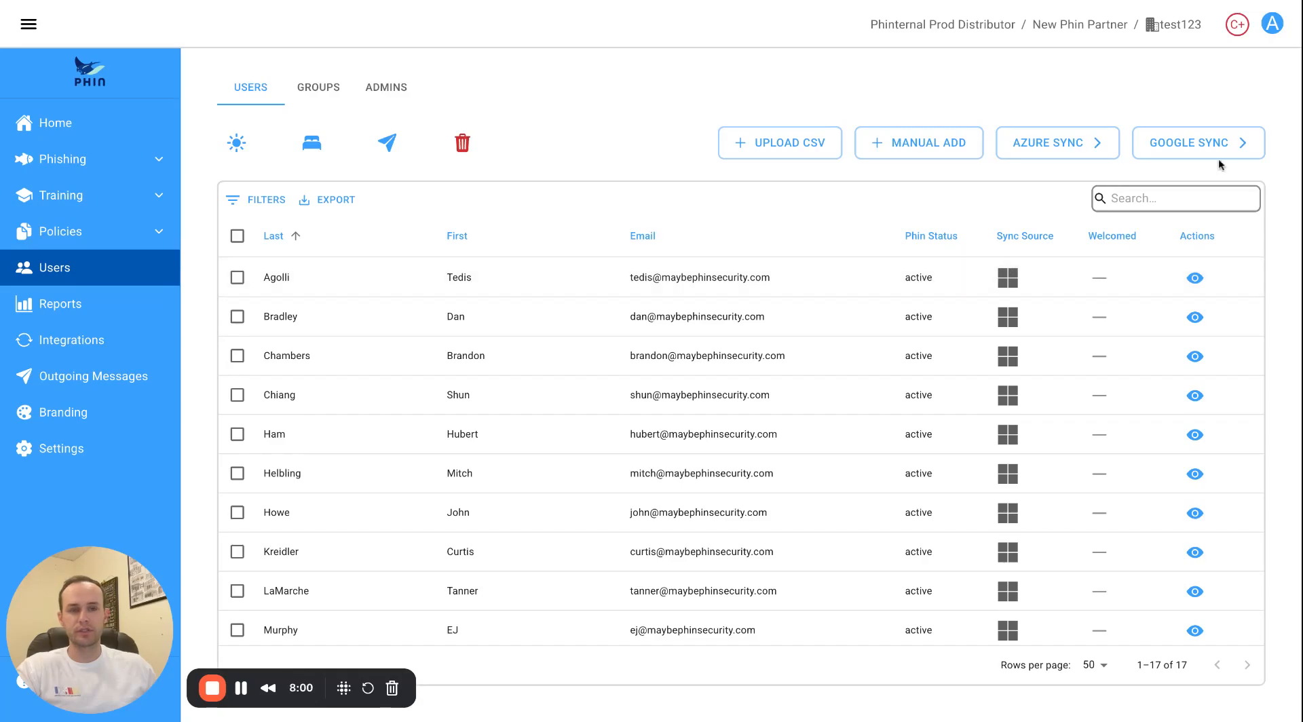
click(136, 340)
Disconnect the connected Microsoft (Azure) User Sync and confirm.
click(417, 276)
scroll(417, 276, down, 3)
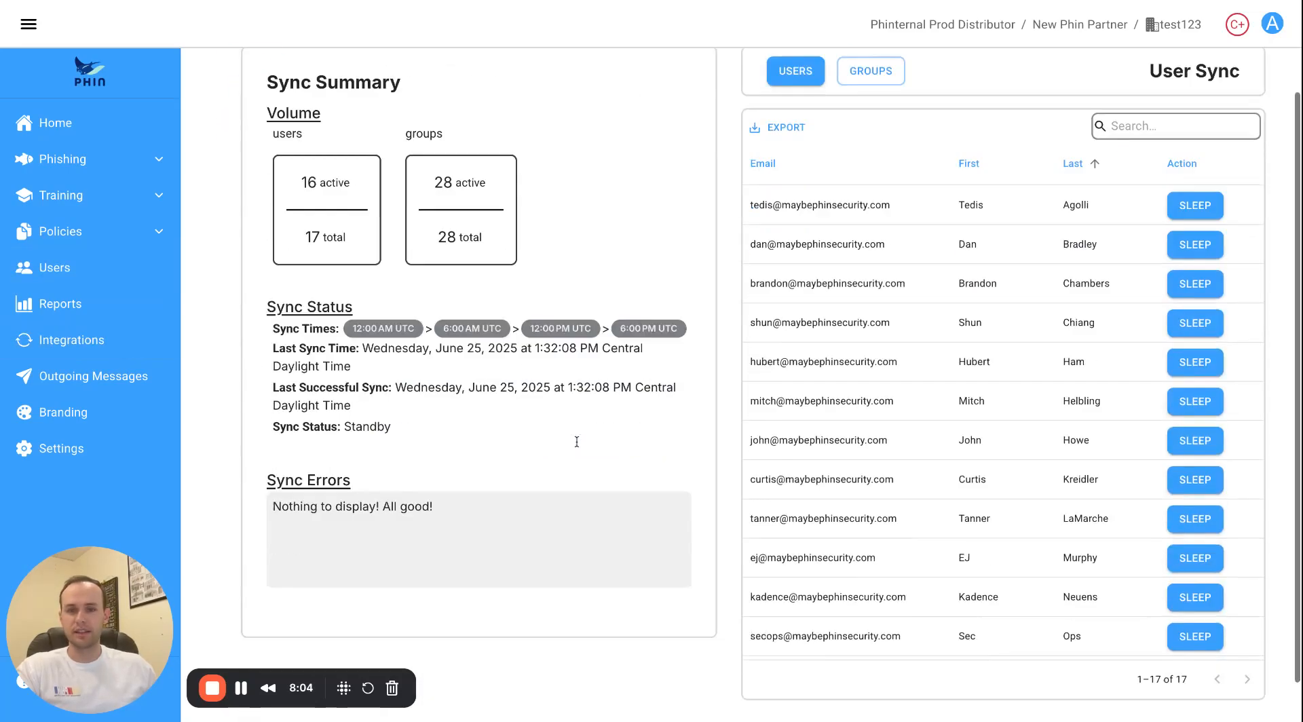
click(1067, 692)
click(788, 435)
Delete all 17 users from User Management and bring up the Google User Sync setup.
click(85, 279)
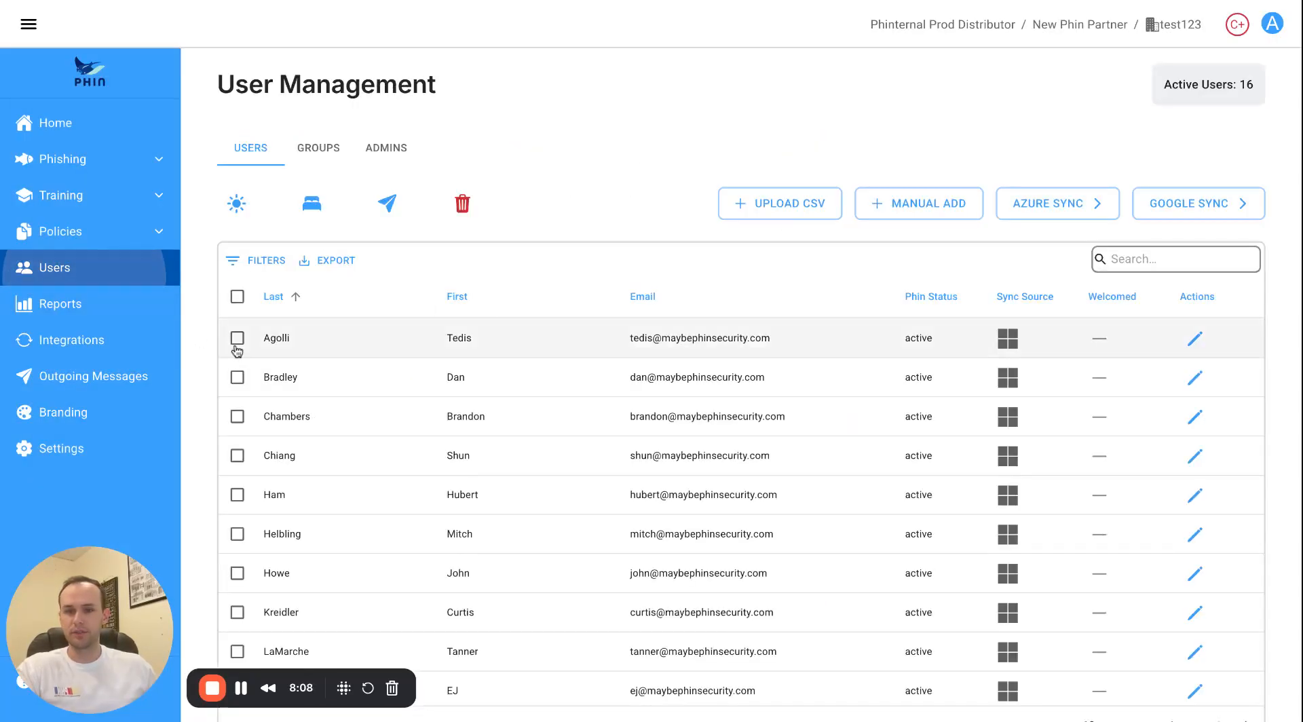
click(237, 297)
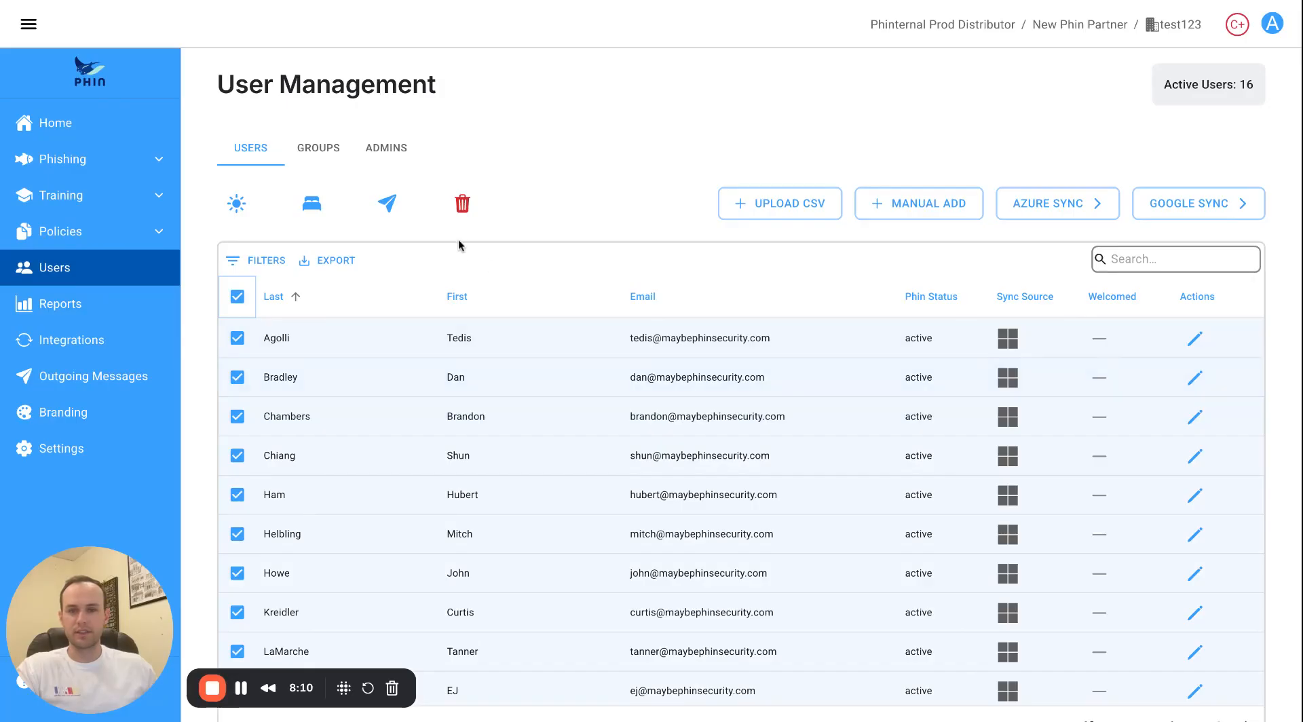
click(464, 205)
click(743, 411)
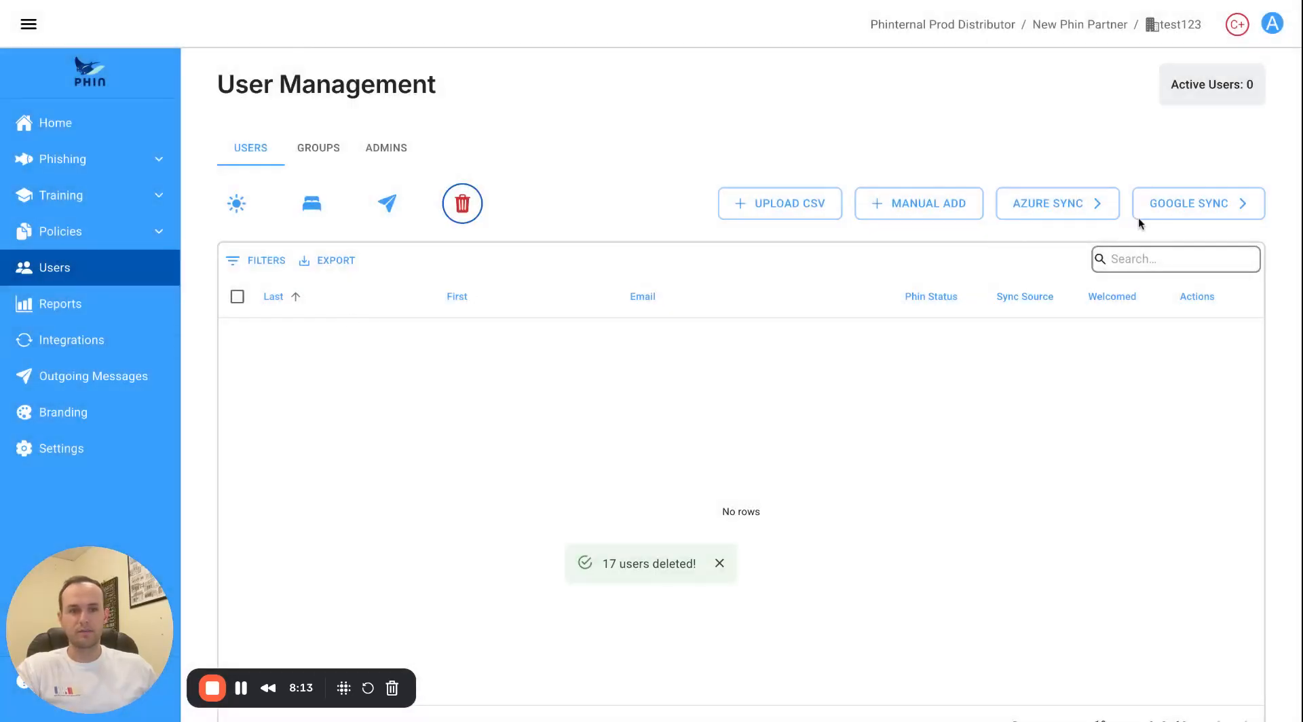
click(1145, 211)
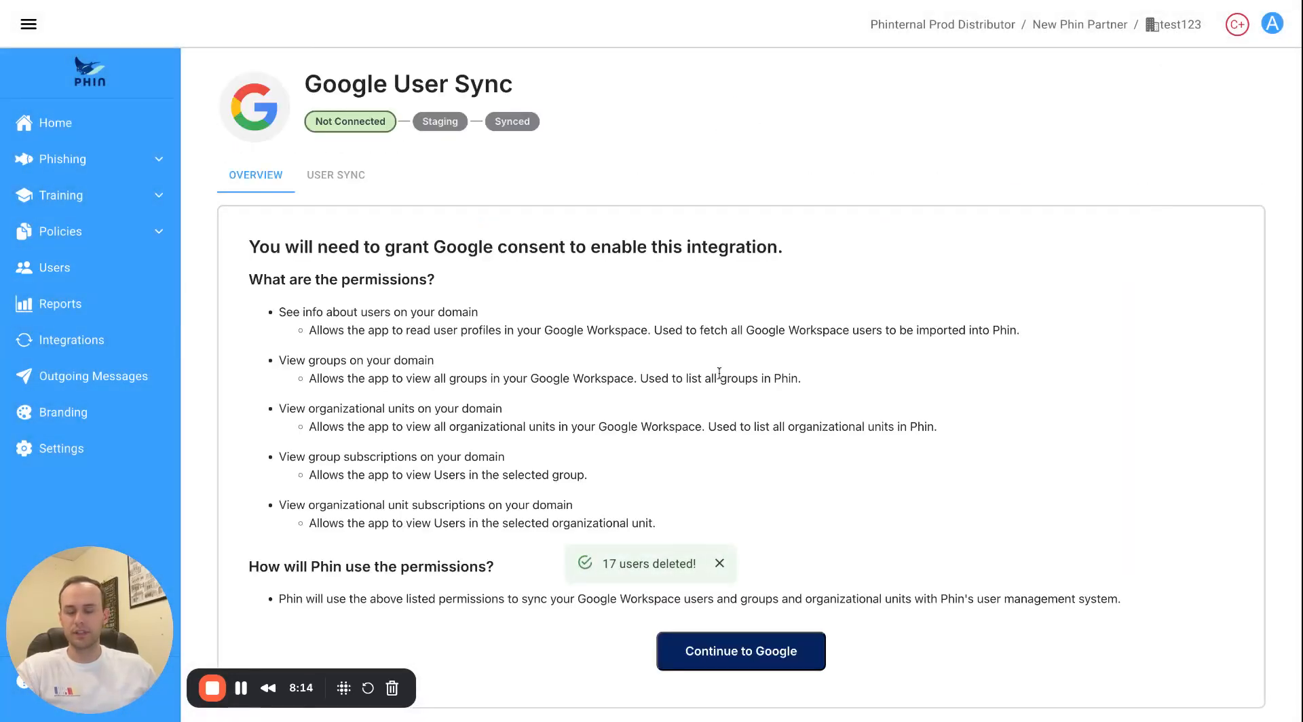
Sign in to Google with the test workspace account and its password, then approve all requested permissions.
scroll(717, 380, down, 1)
click(781, 612)
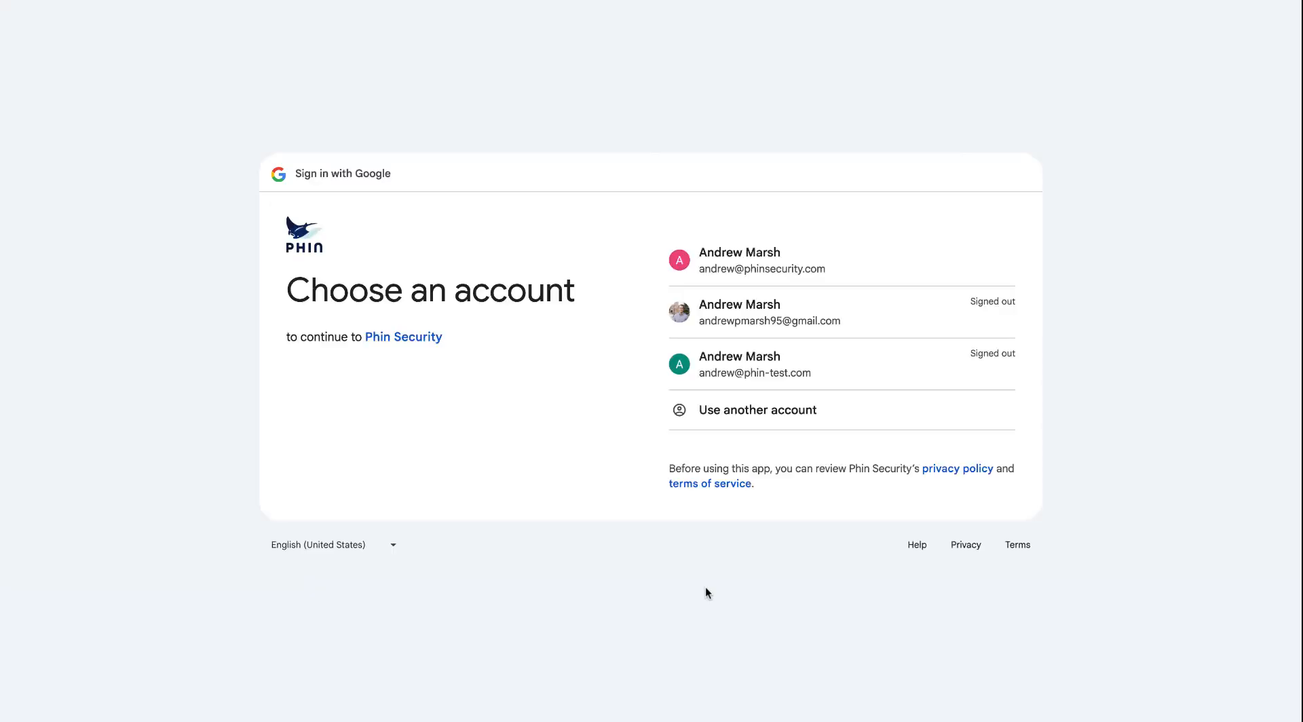
click(757, 354)
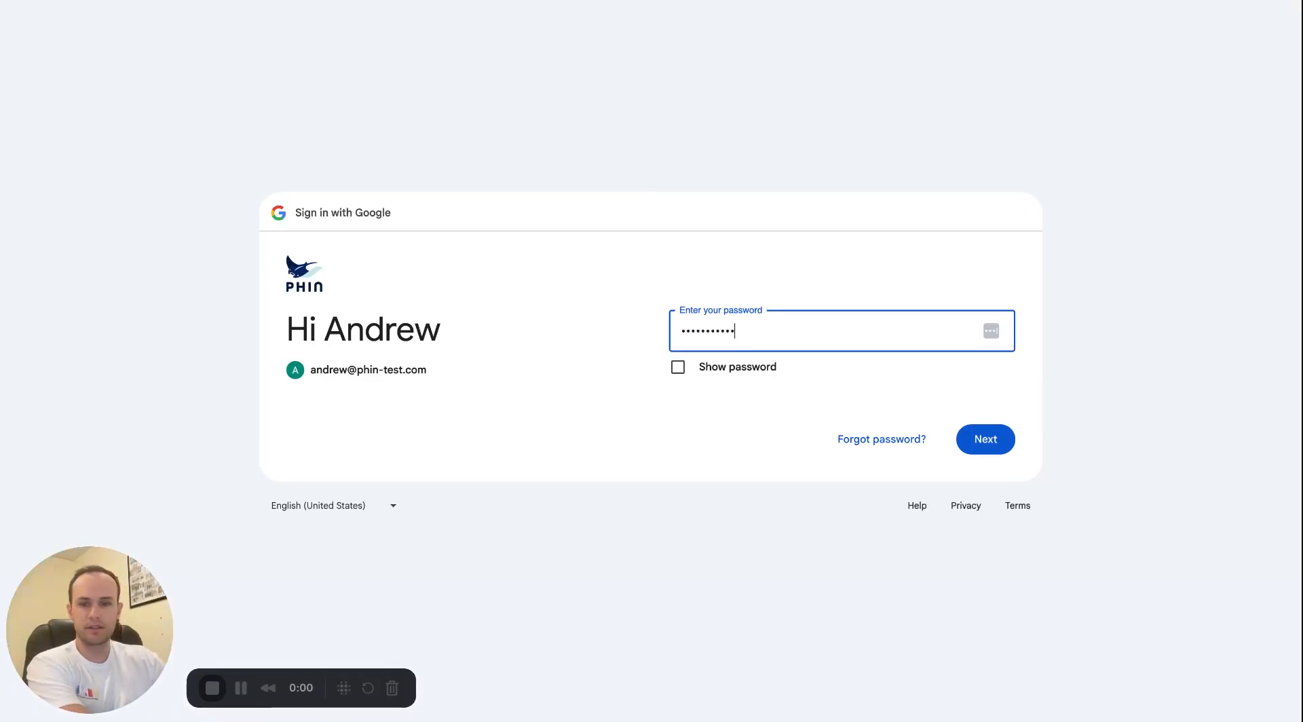
key(Return)
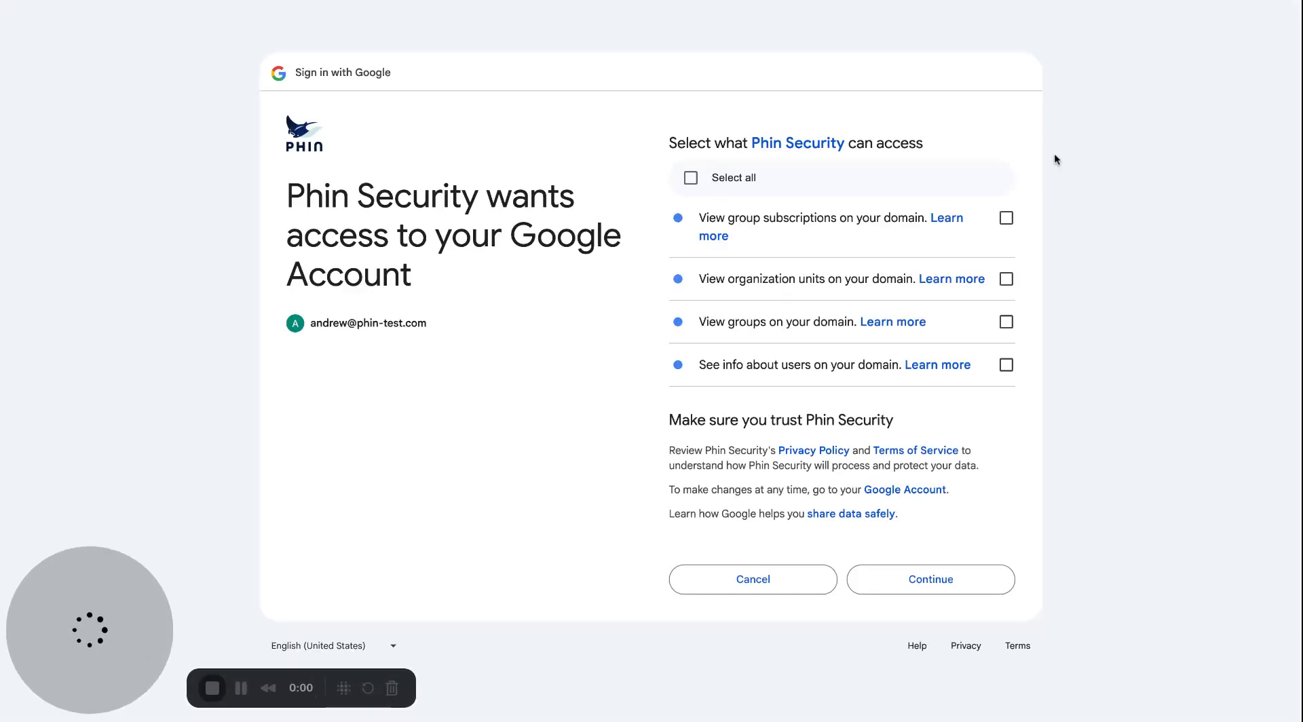
click(691, 178)
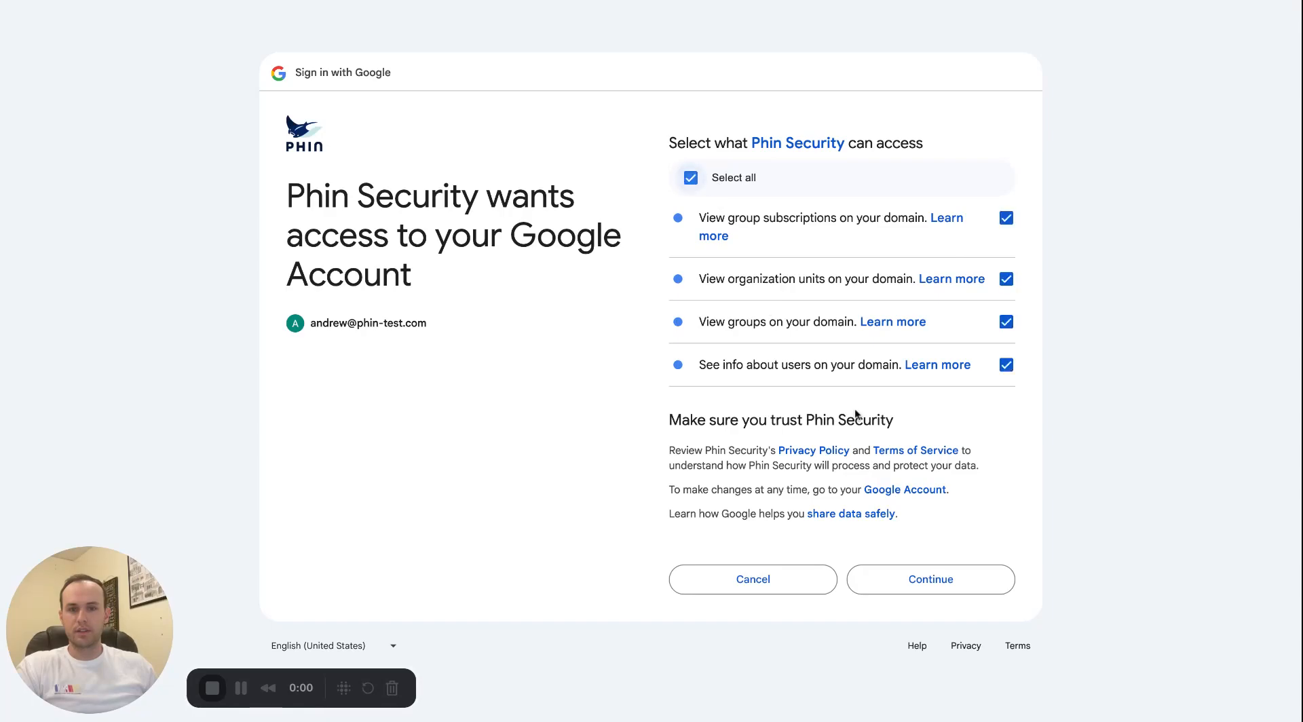
click(925, 588)
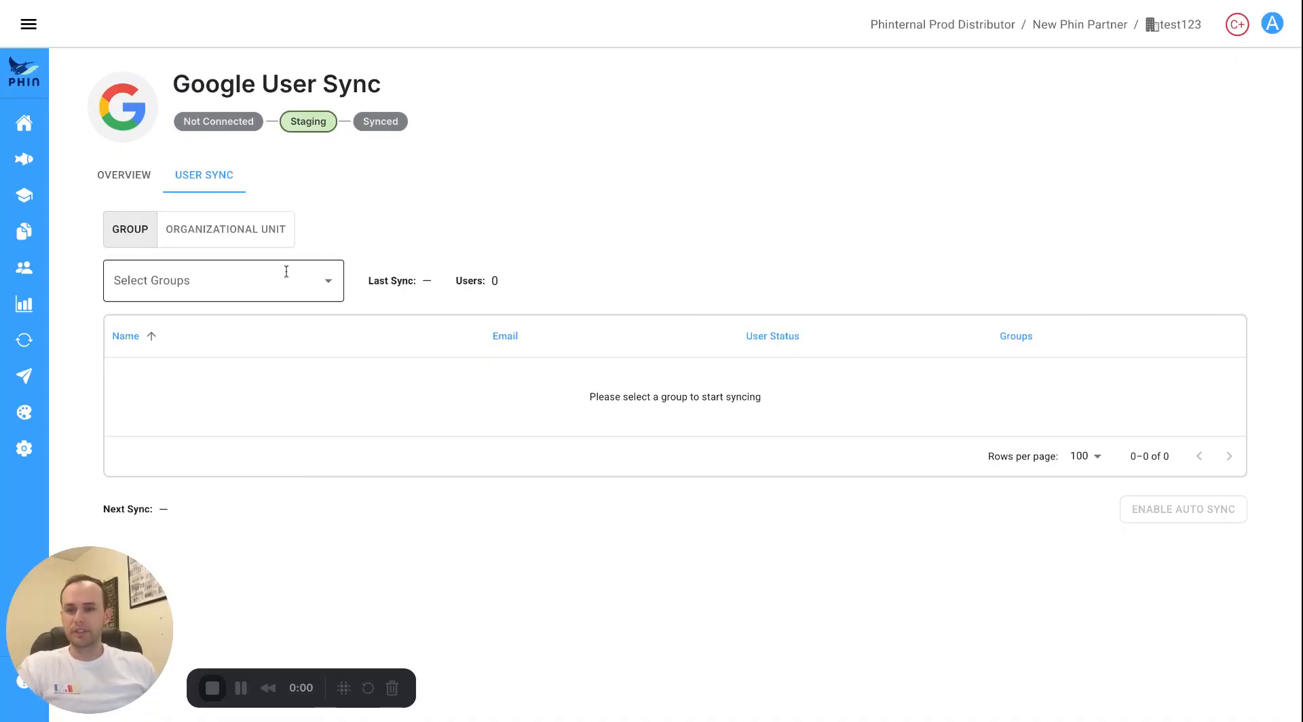
Try test-group-11 and then Cypress Group as sync groups, clearing each selection.
click(258, 285)
scroll(218, 416, down, 3)
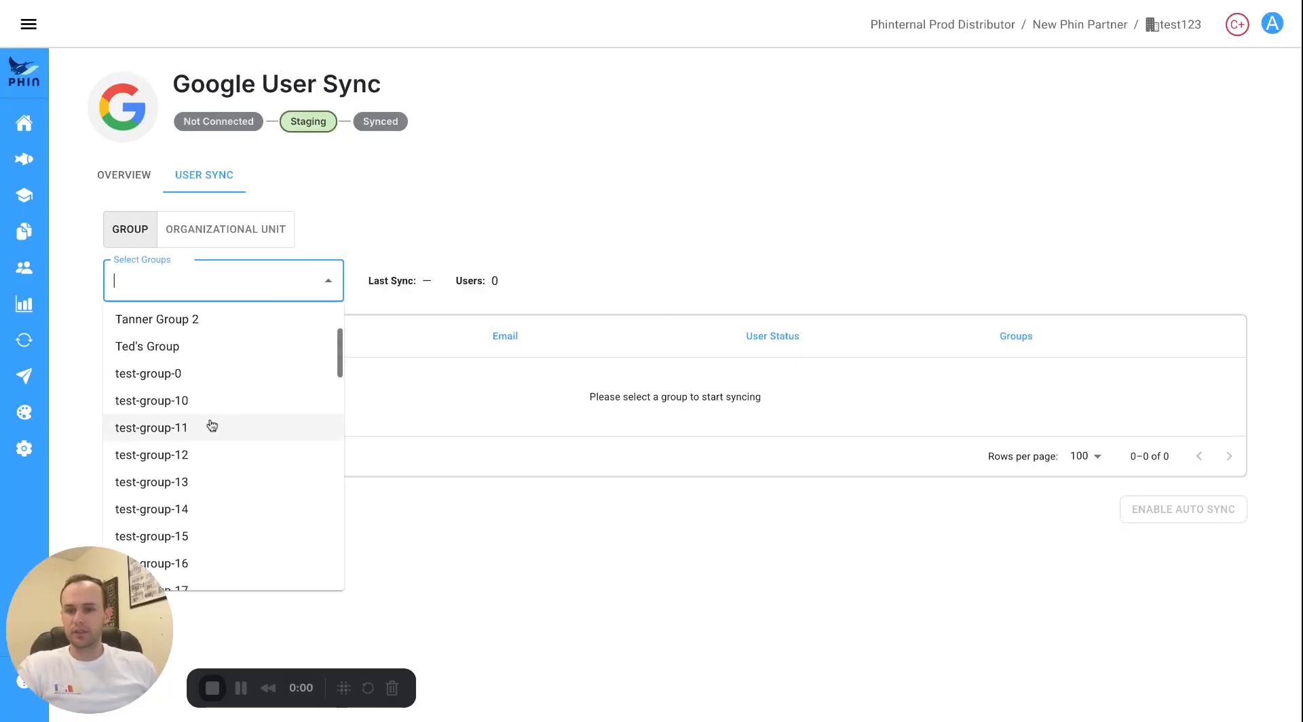
click(209, 427)
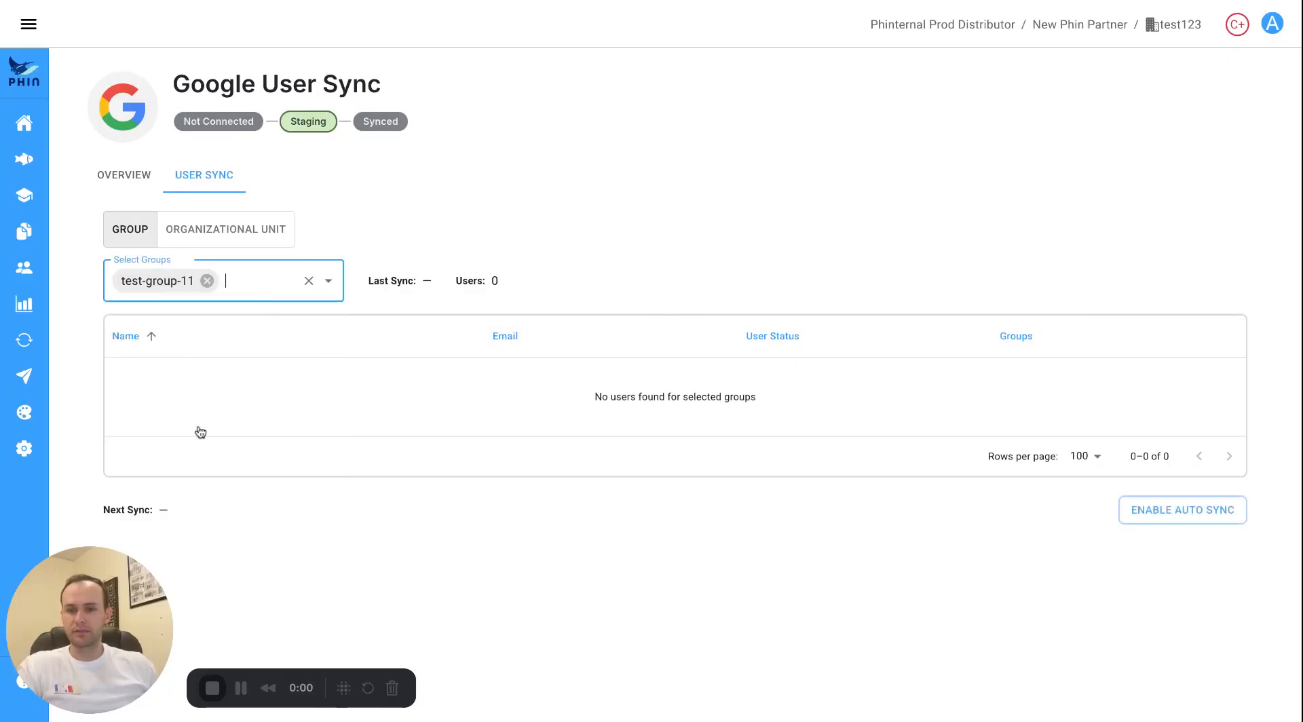
click(207, 280)
click(291, 283)
scroll(241, 413, down, 1)
scroll(224, 380, up, 2)
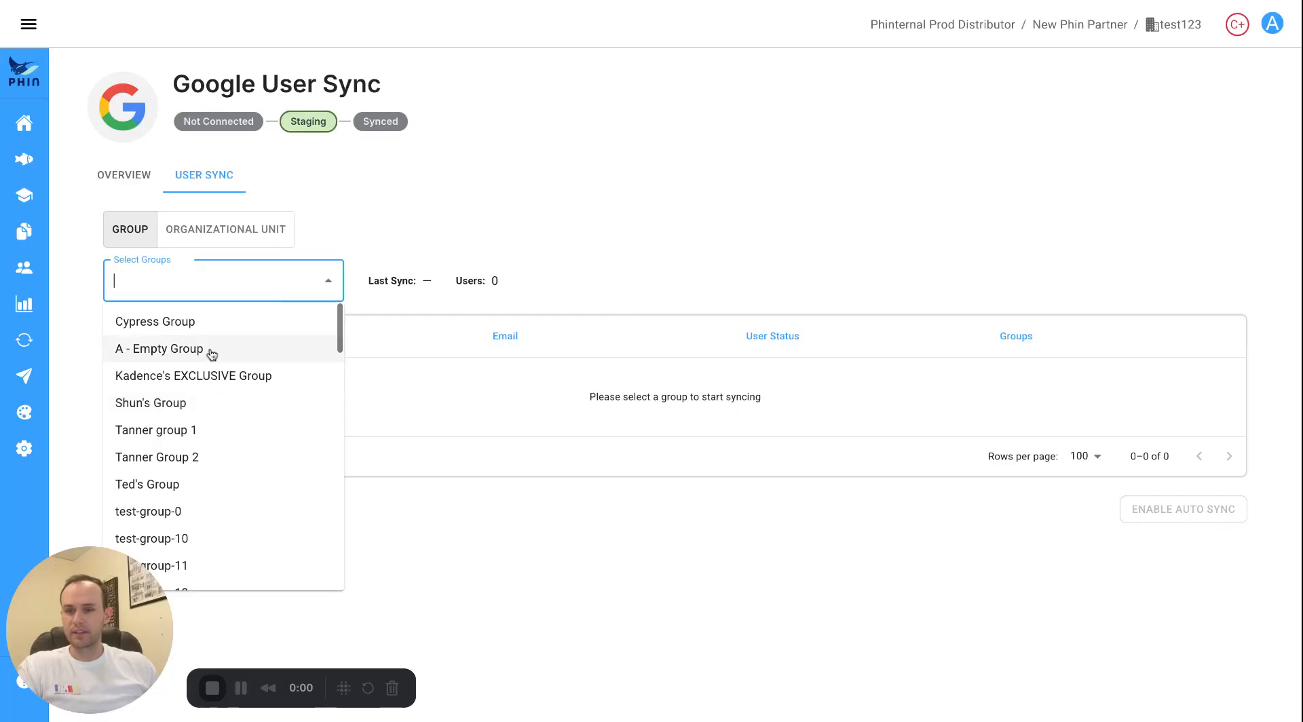
click(203, 327)
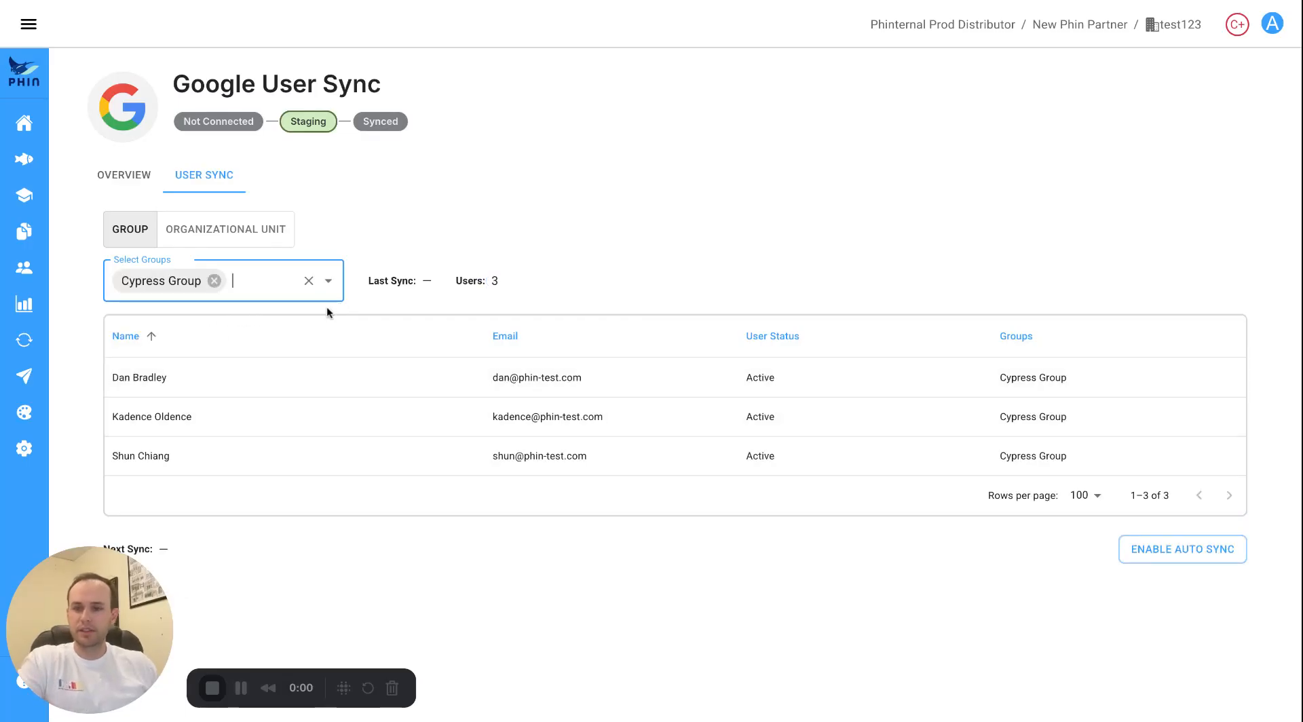
click(309, 280)
Switch to organizational units, try Partner Experience, Marketing, Sales and EJ, then clear them all.
click(233, 232)
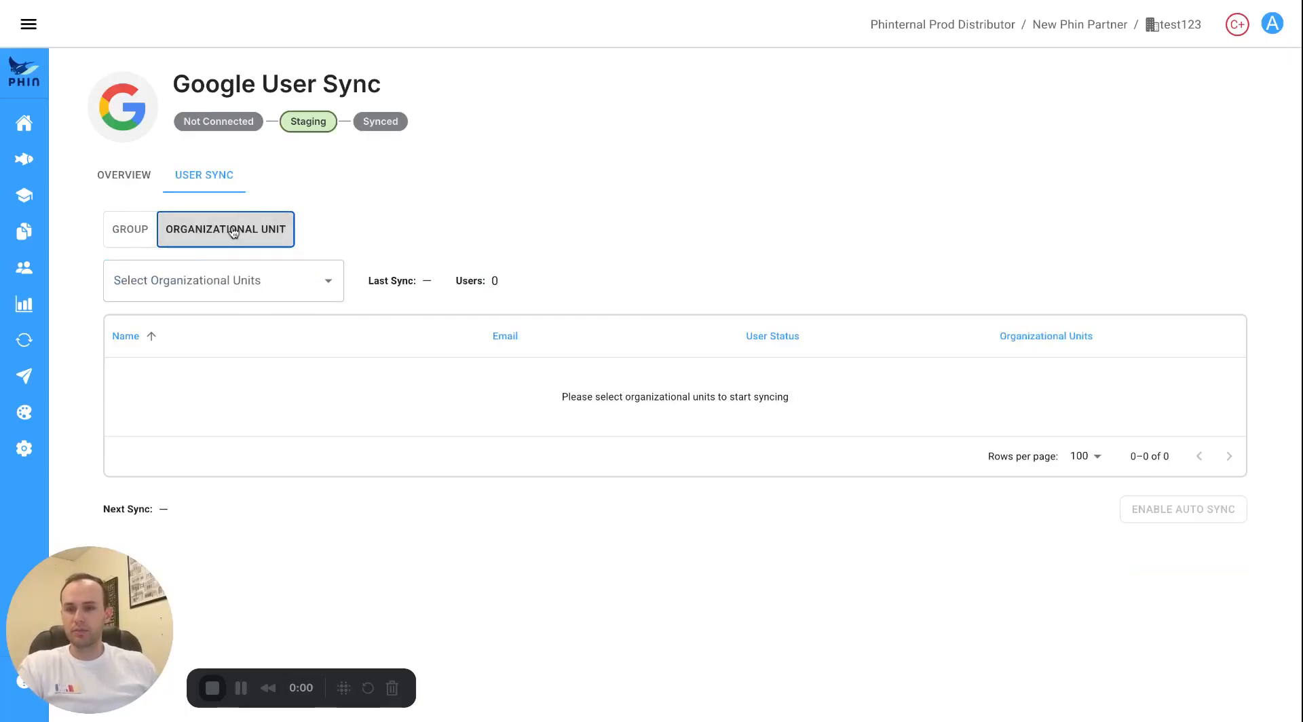
click(264, 275)
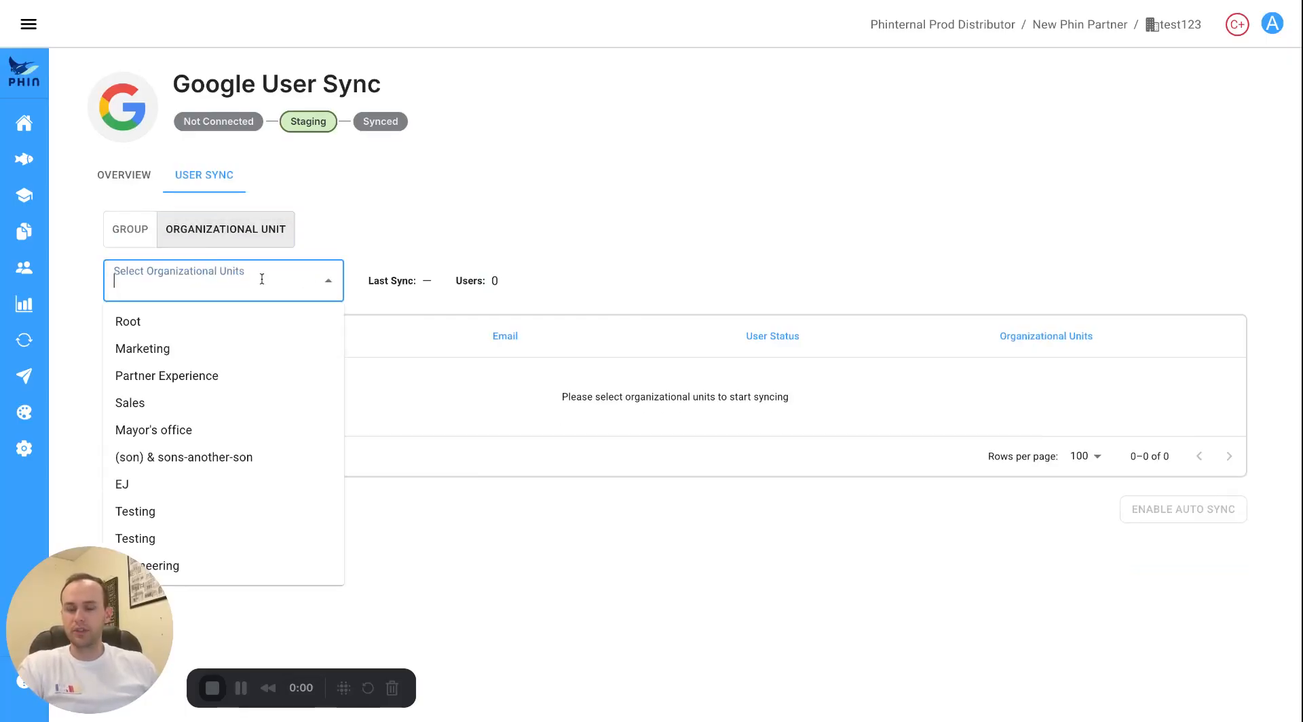
click(218, 385)
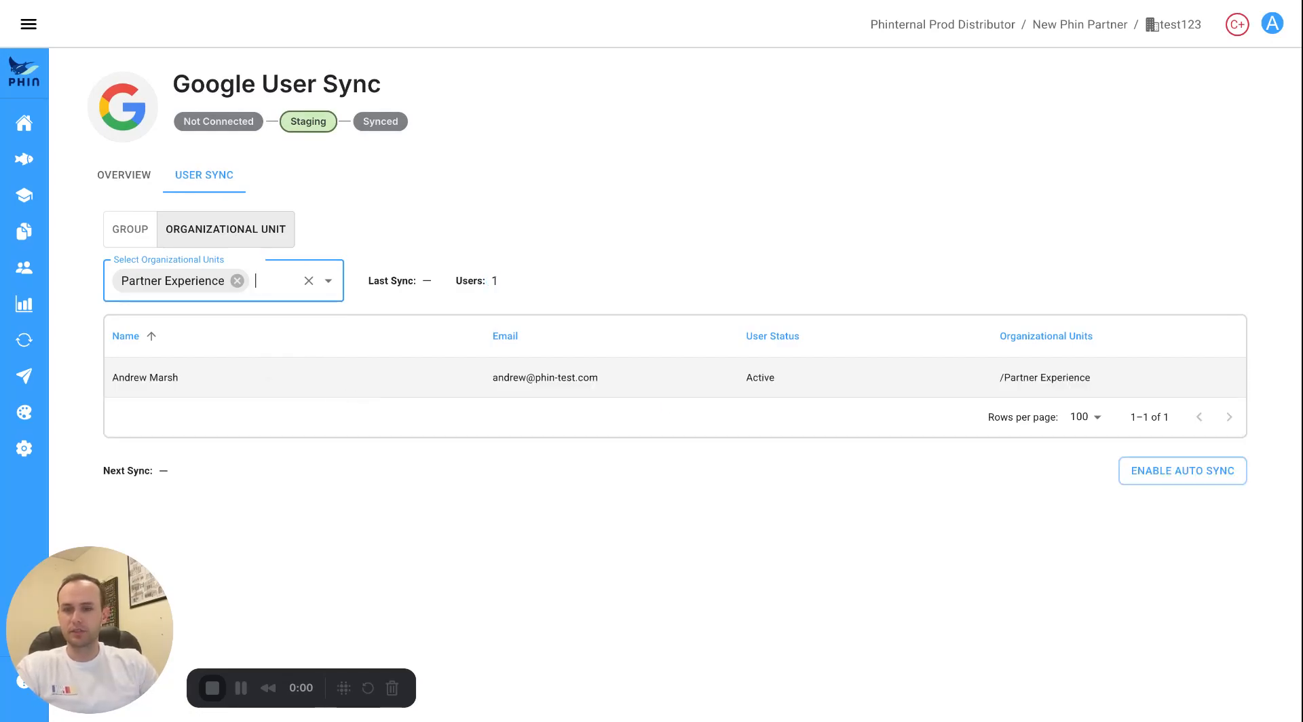
click(281, 283)
click(209, 357)
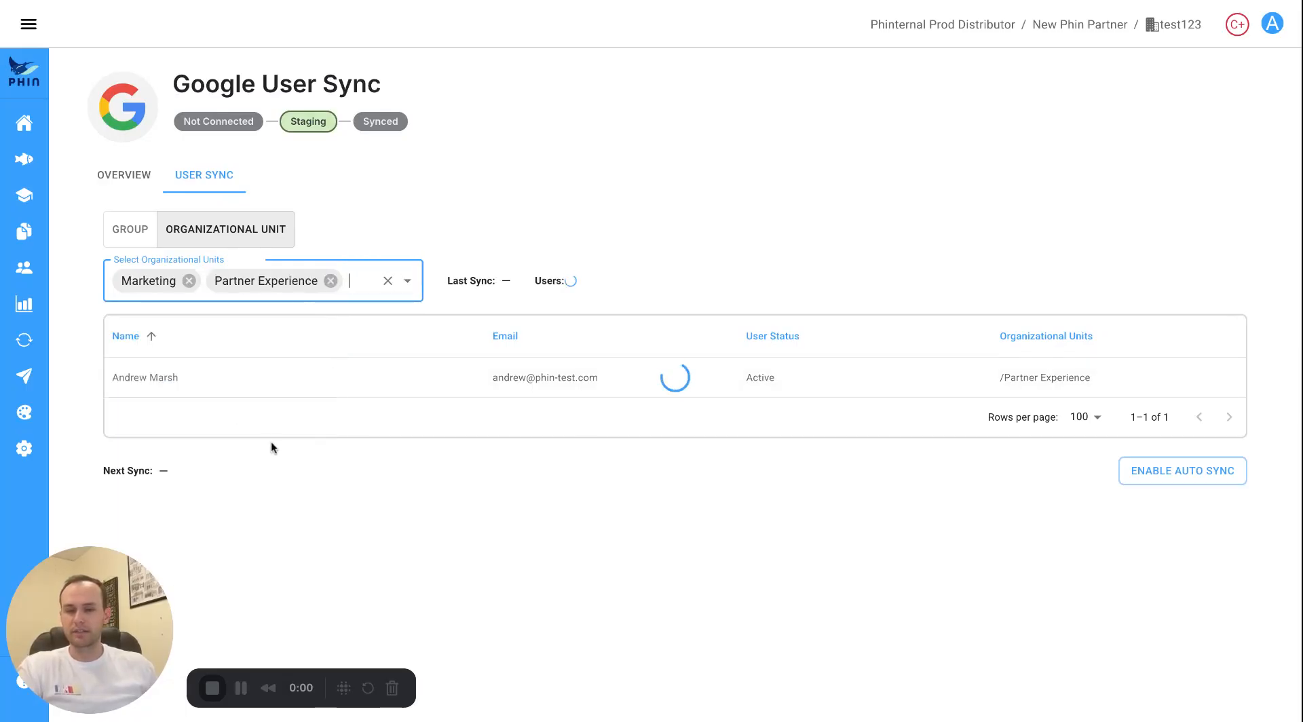
click(355, 283)
click(261, 410)
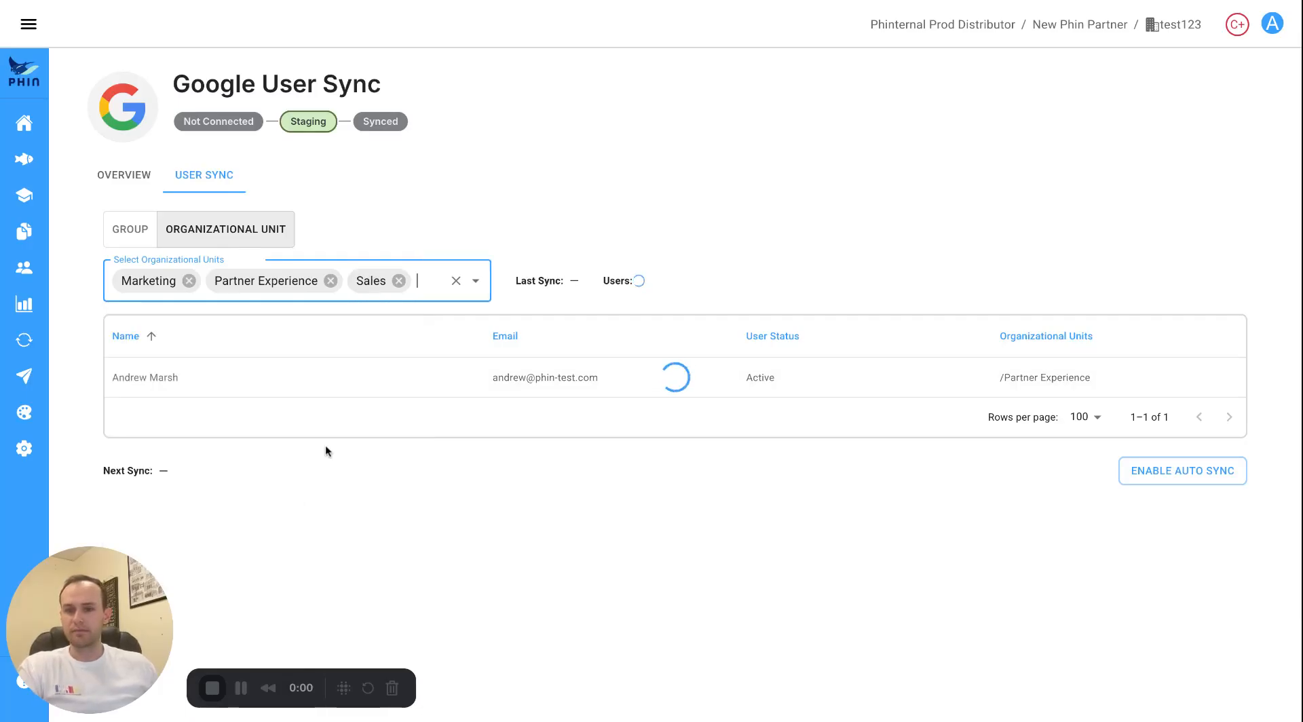
click(438, 283)
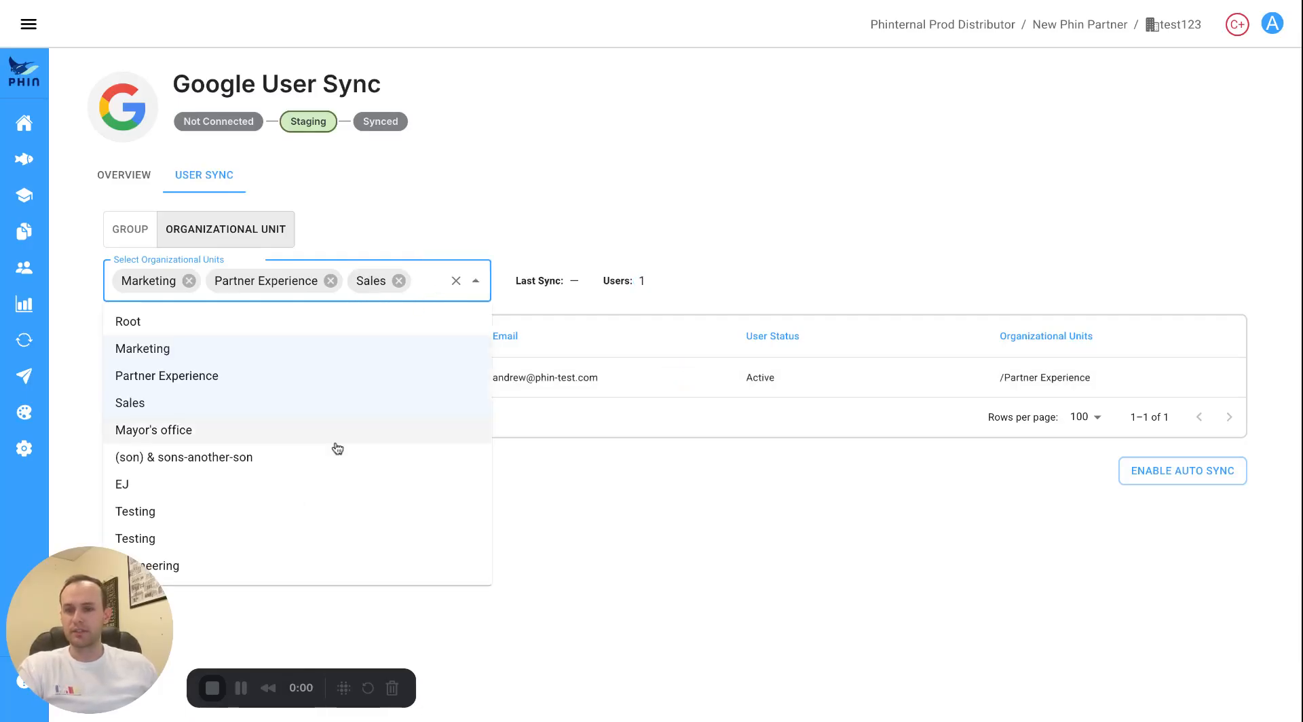
click(278, 484)
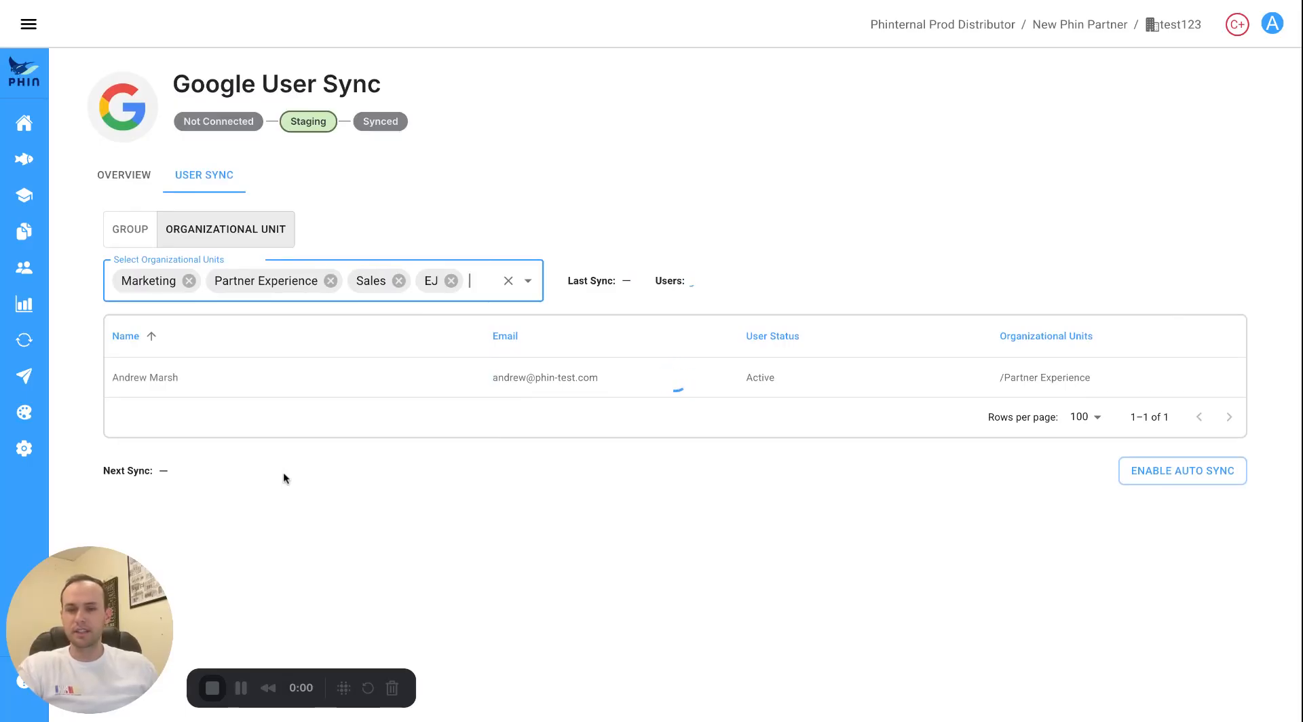
click(508, 280)
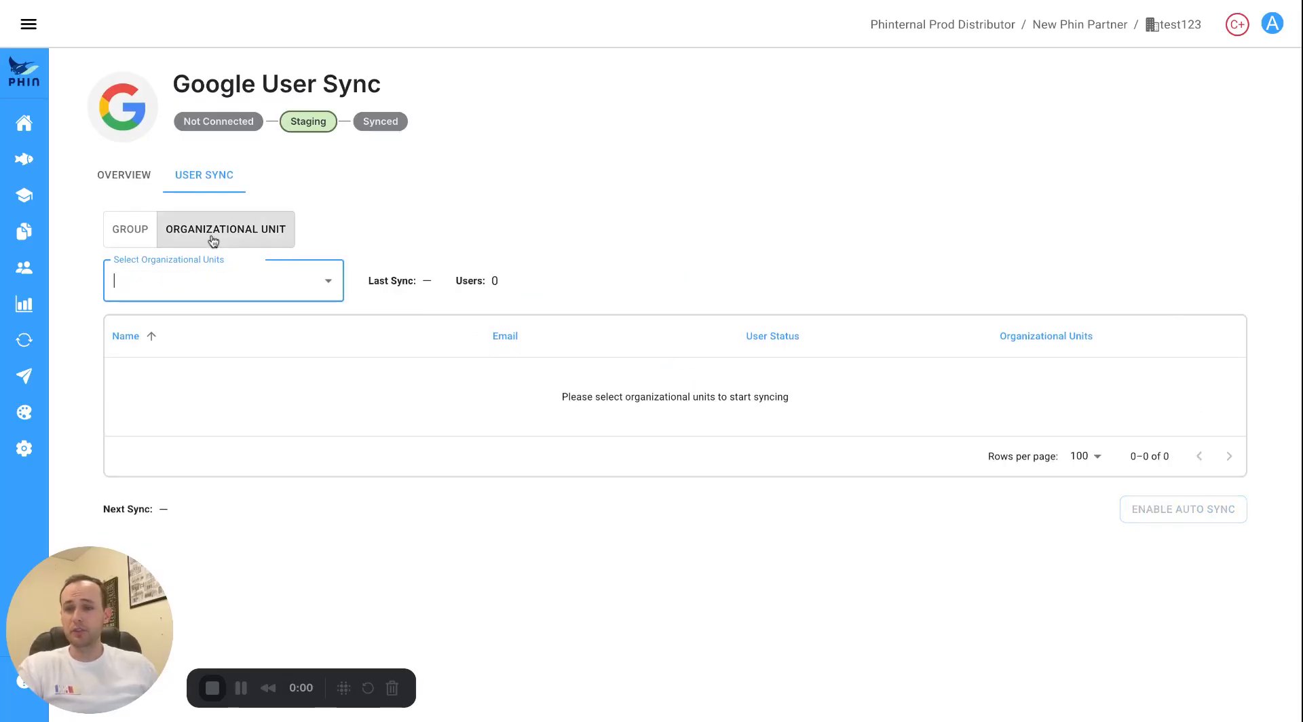
Scope the sync to the Root organizational unit, previewing 14 users.
click(241, 239)
click(189, 296)
click(163, 321)
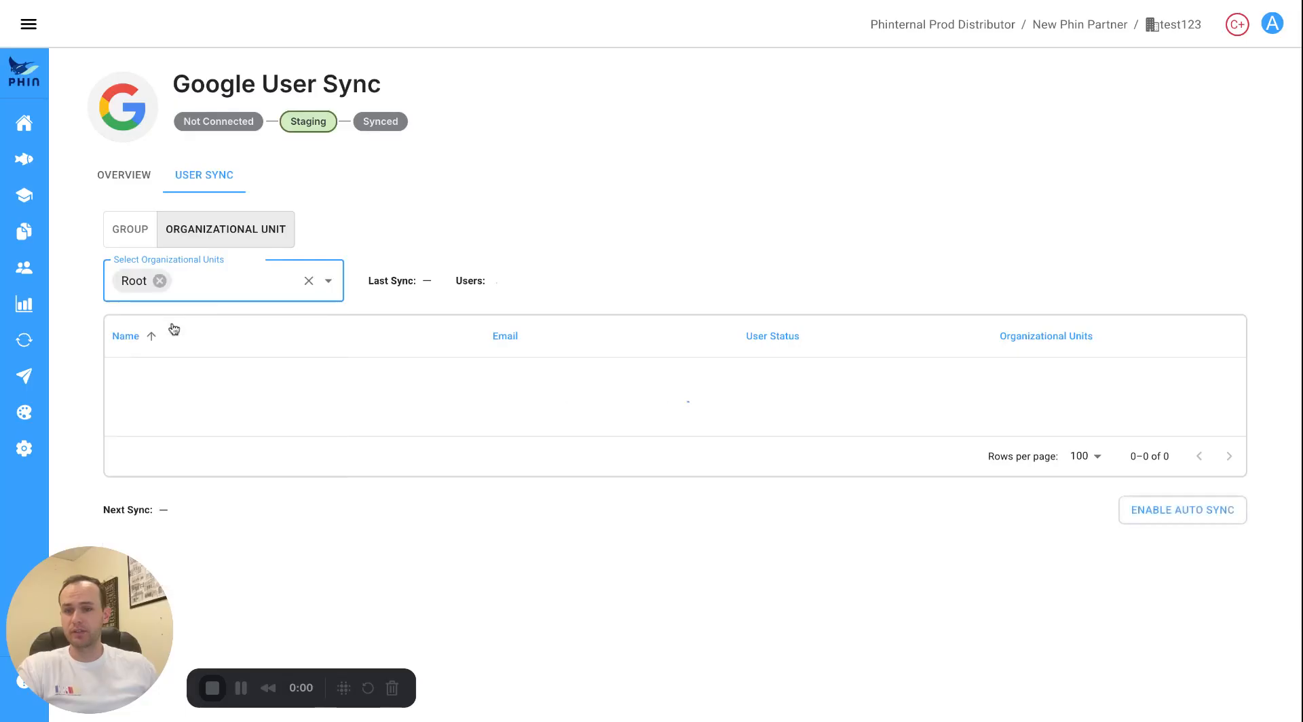
scroll(519, 435, down, 2)
scroll(519, 434, down, 3)
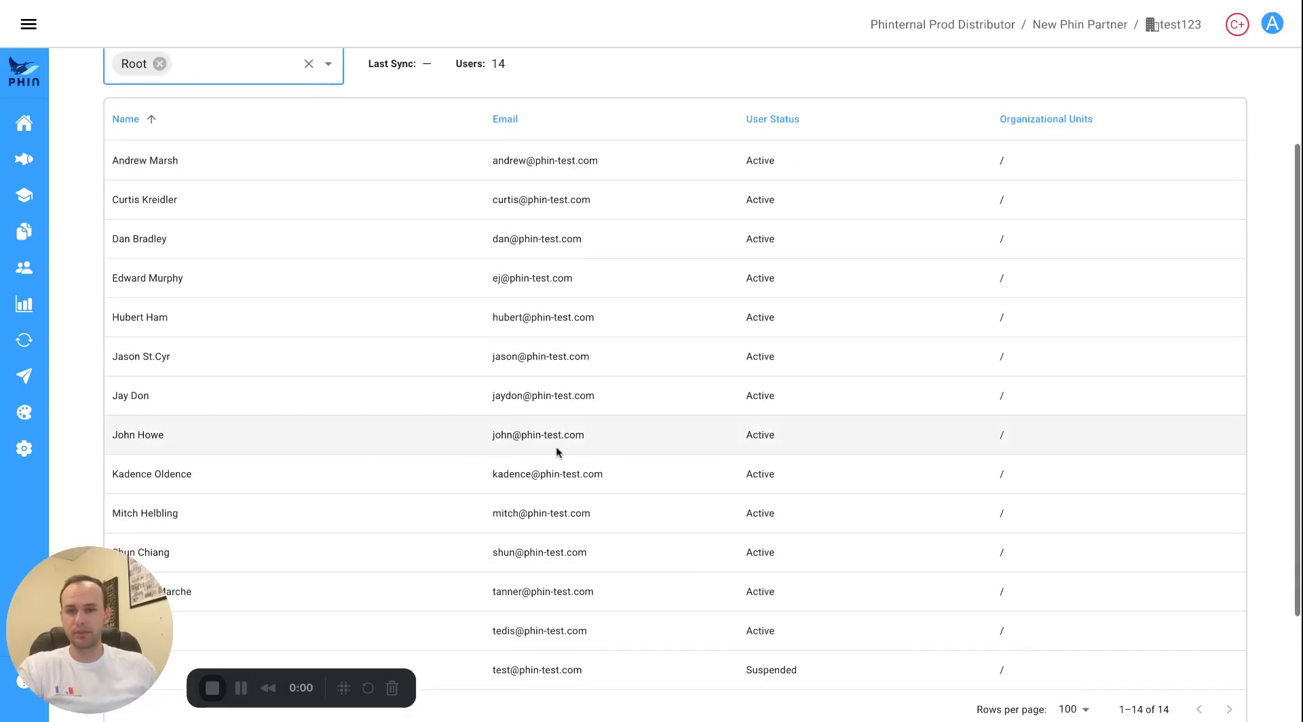
Enable auto sync for the 14 Root users and view the synced user list.
click(1178, 612)
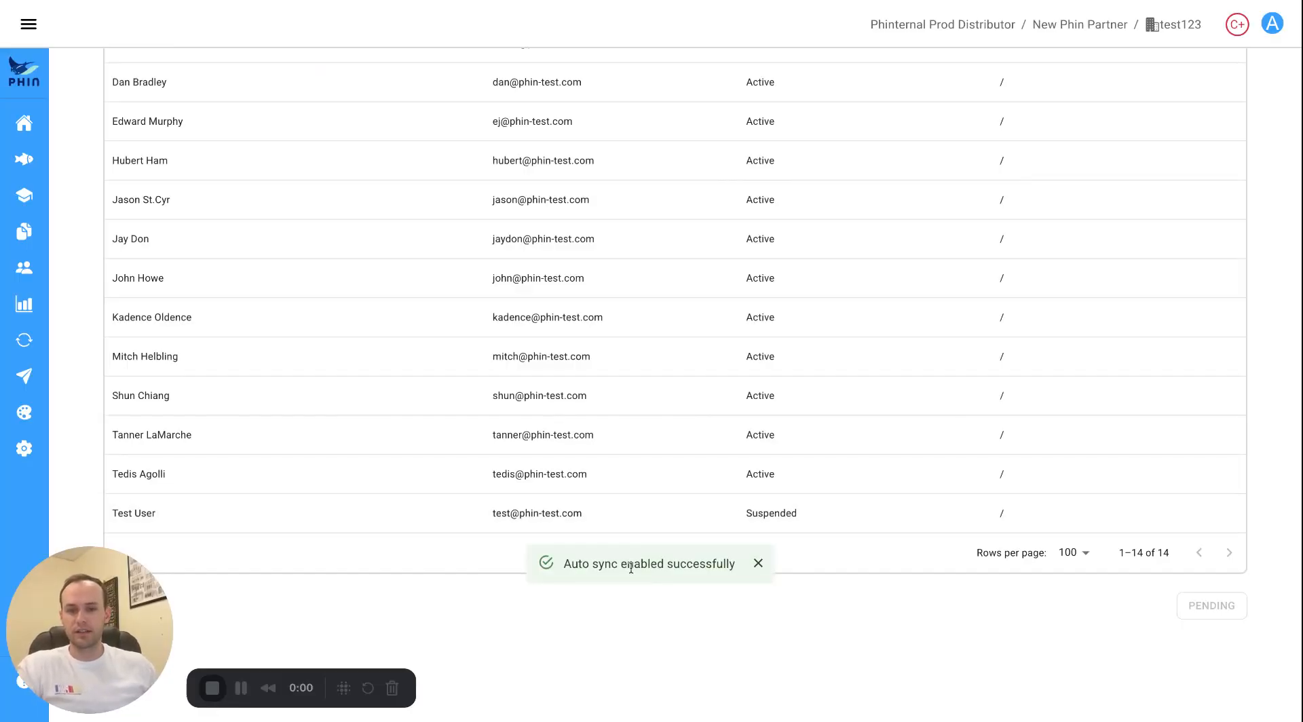
click(758, 566)
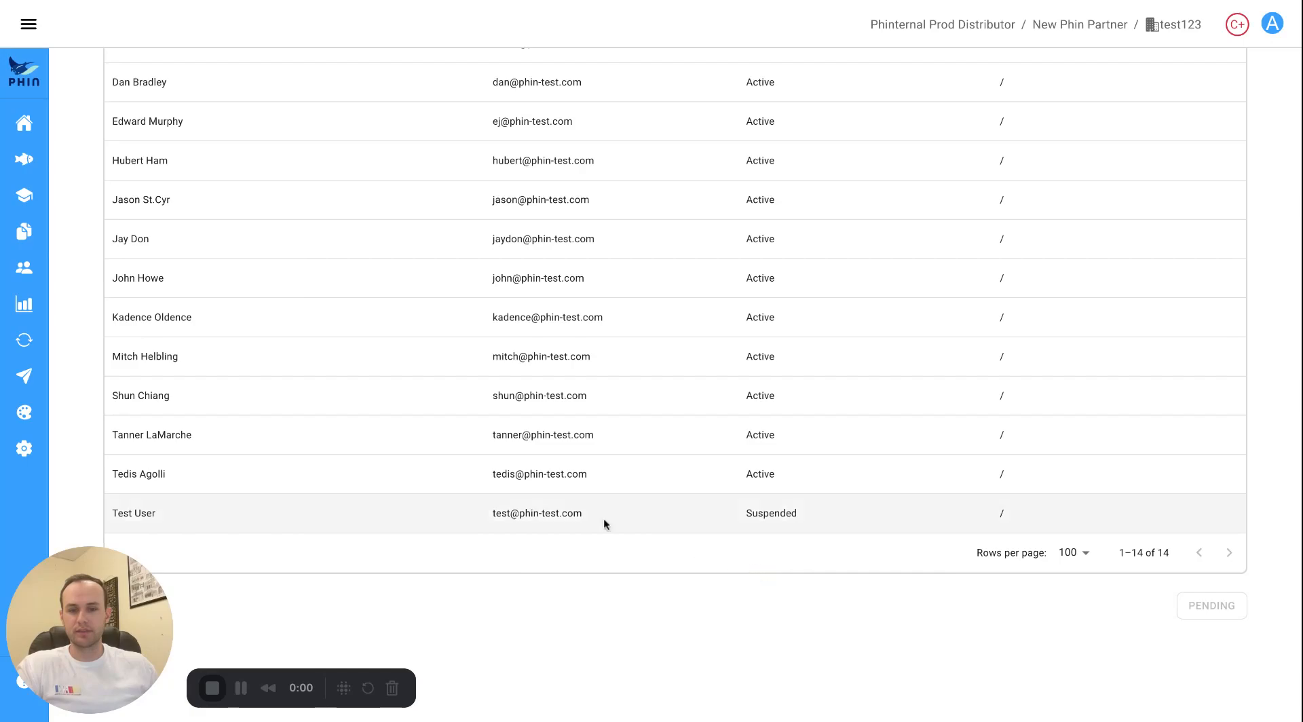
scroll(381, 496, up, 6)
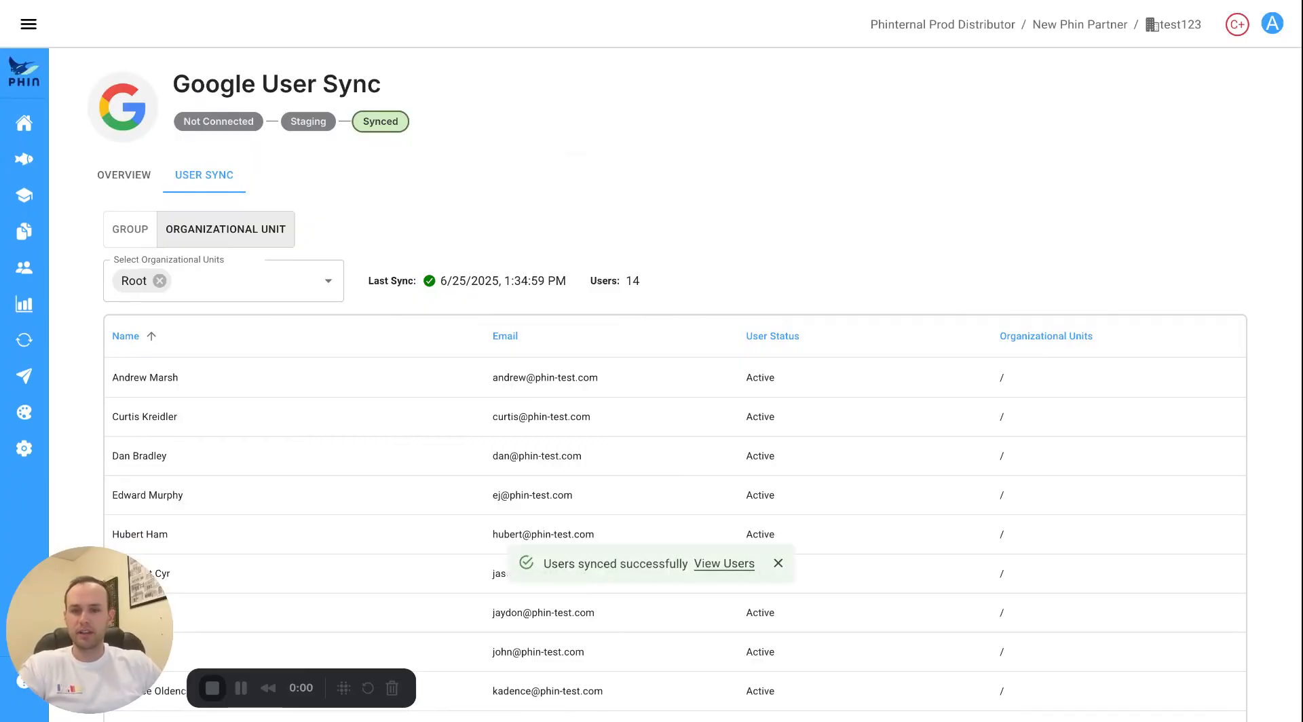
click(723, 569)
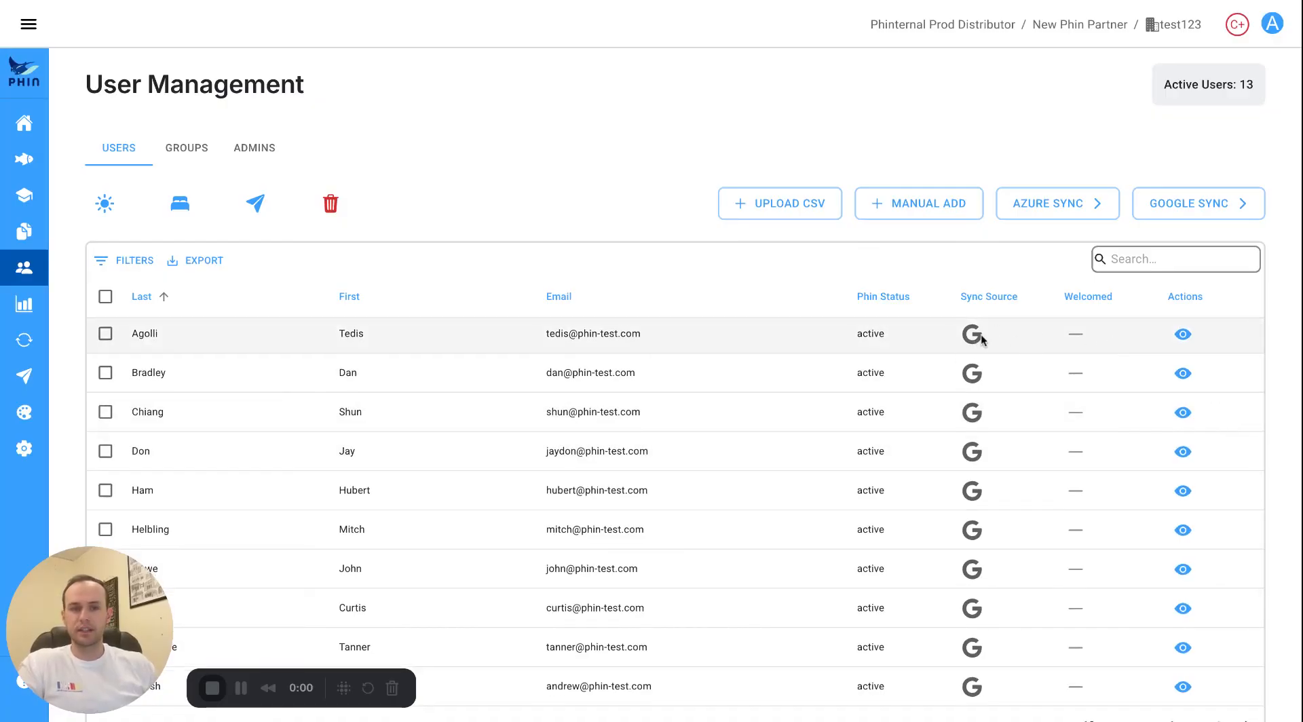
Put one selected user to sleep, then set them back to active.
scroll(483, 375, down, 1)
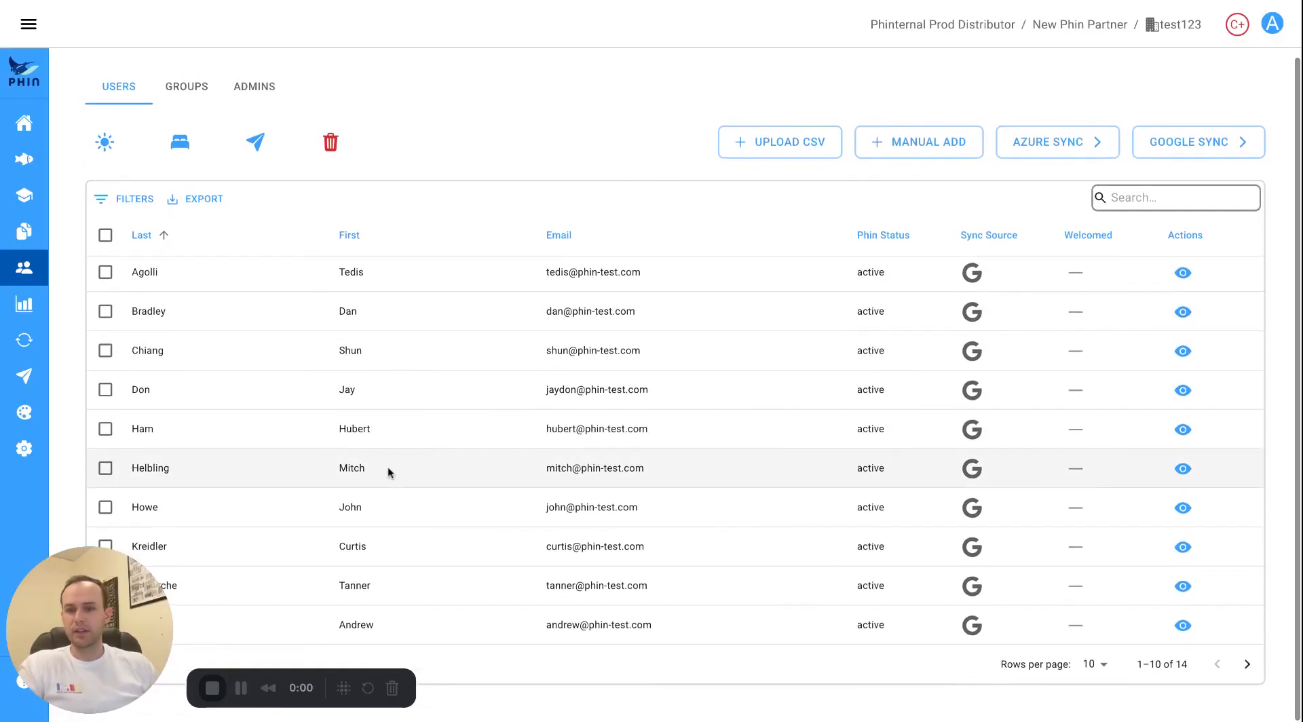
click(105, 312)
click(180, 143)
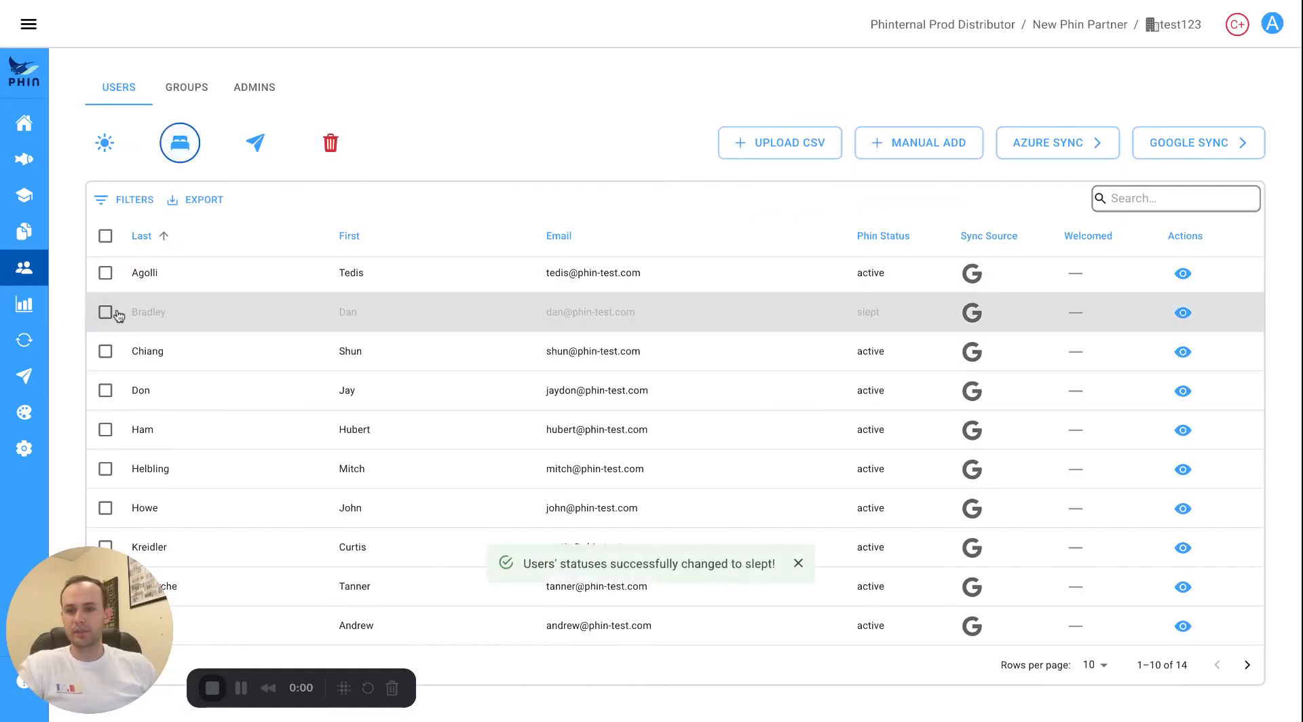
click(180, 143)
click(105, 142)
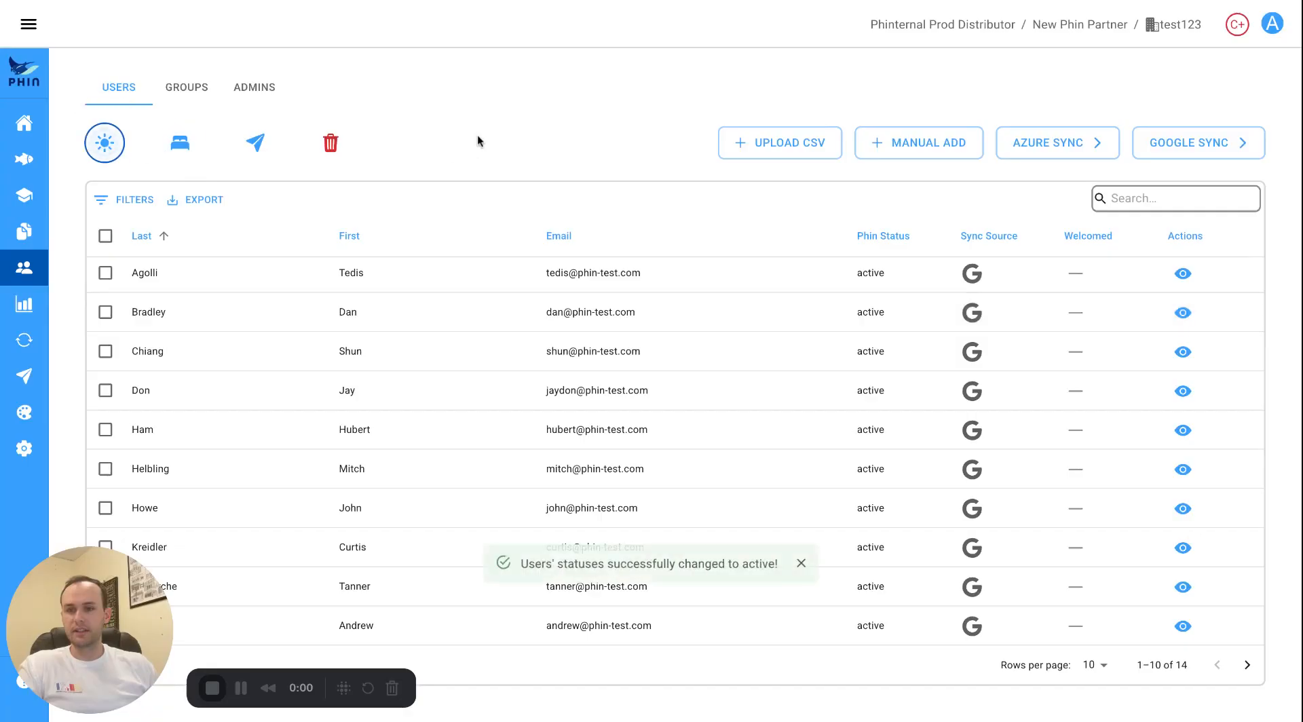
Return to the Company Integrations page from the sidebar menu.
scroll(190, 370, up, 2)
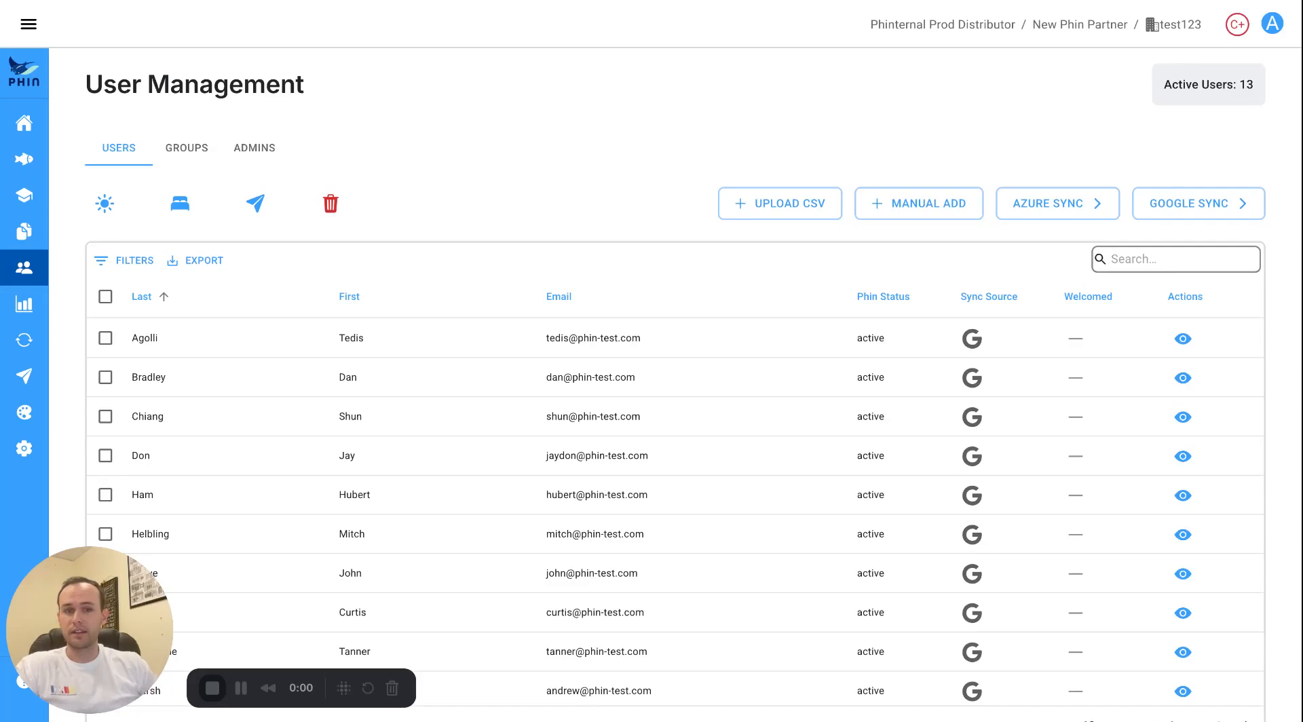
click(27, 24)
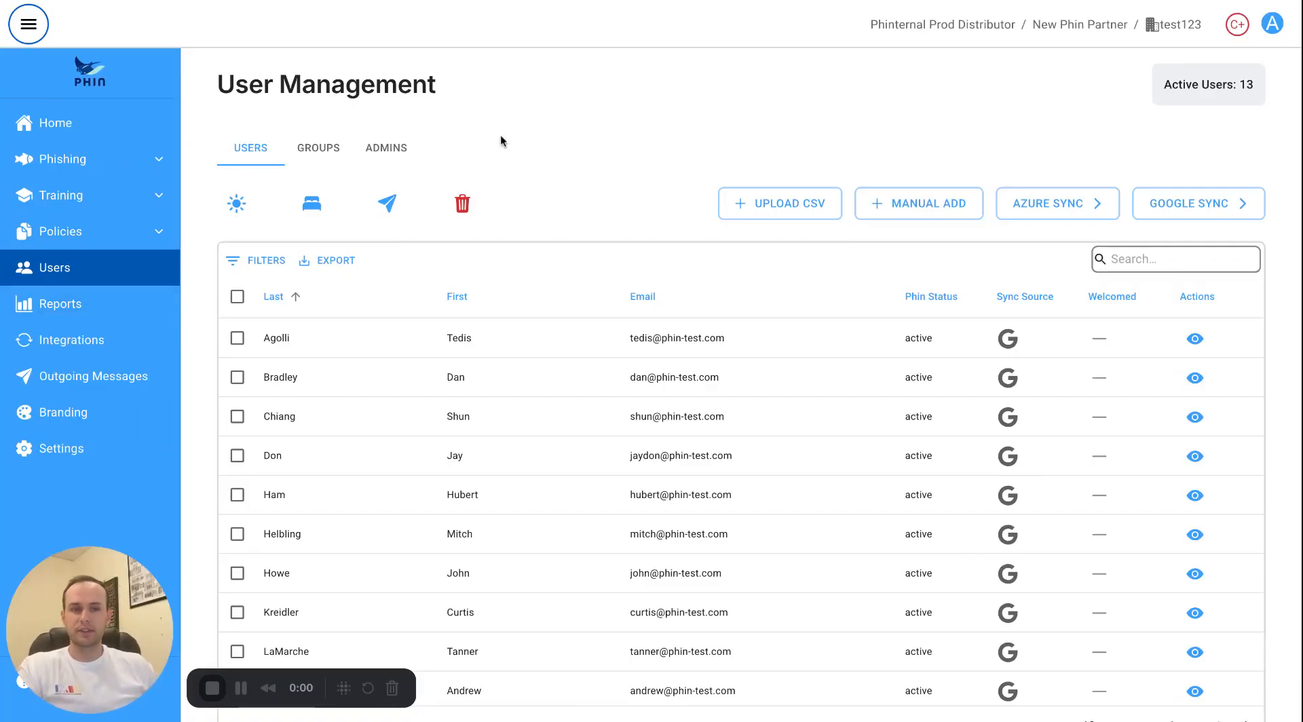
click(81, 341)
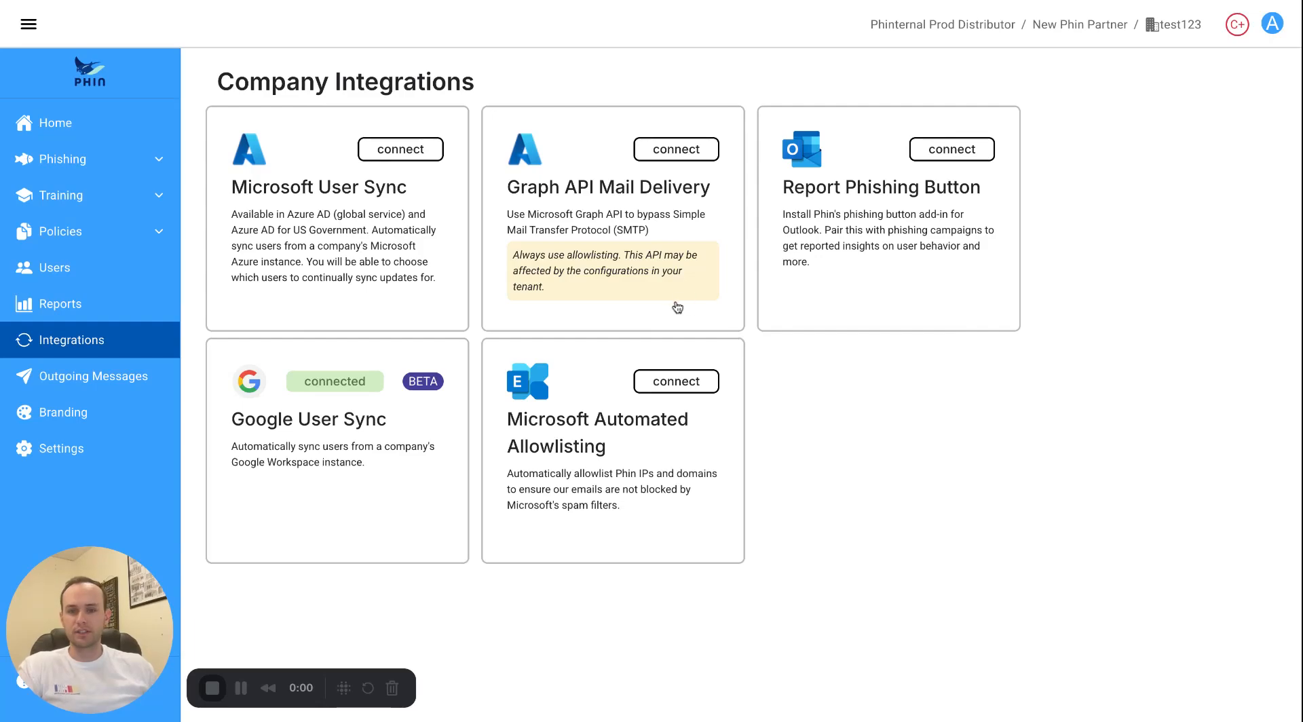
Grant Microsoft Automated Allowlisting consent with the signed-in account, then return to Company Integrations.
click(638, 445)
click(709, 587)
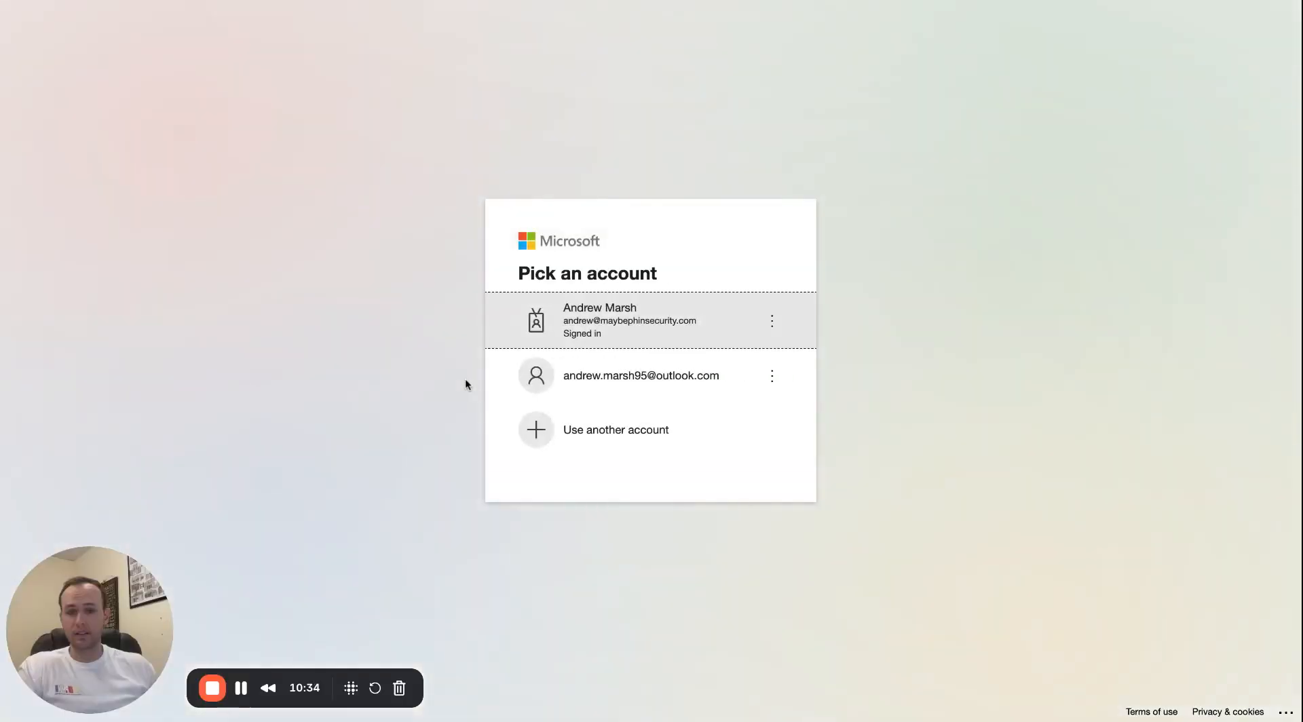
click(600, 329)
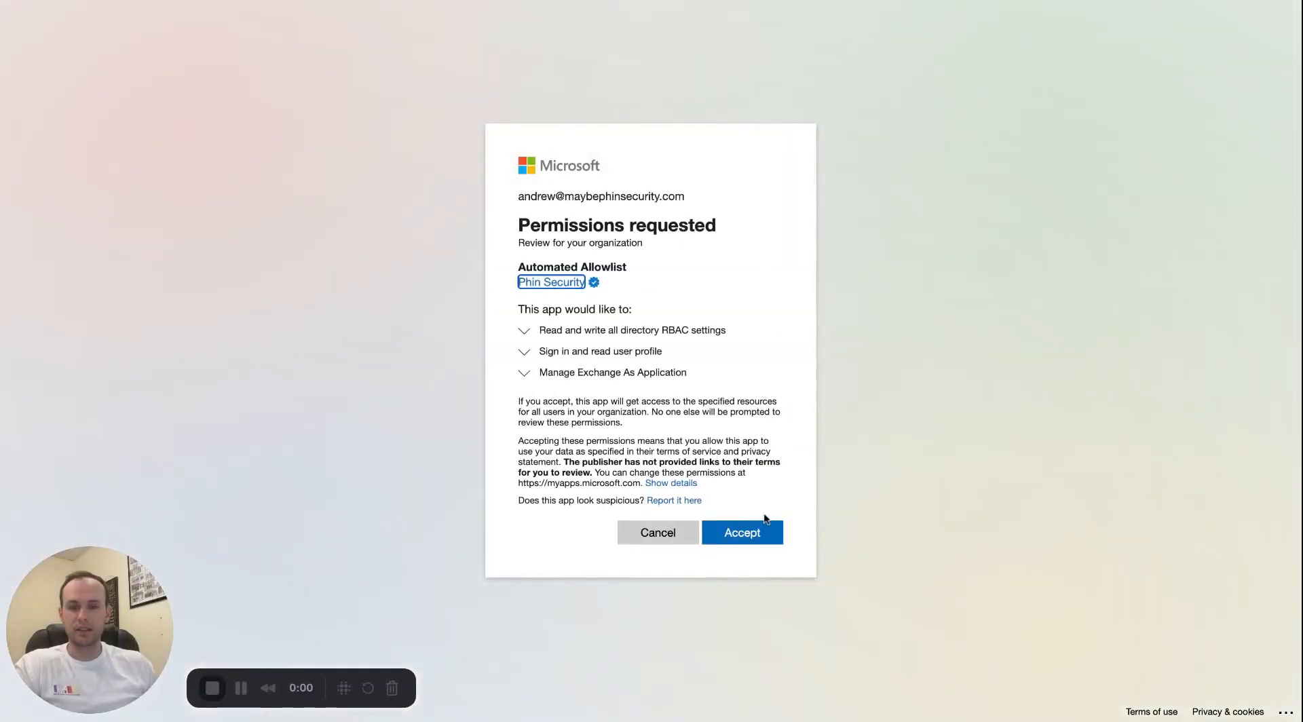
click(747, 532)
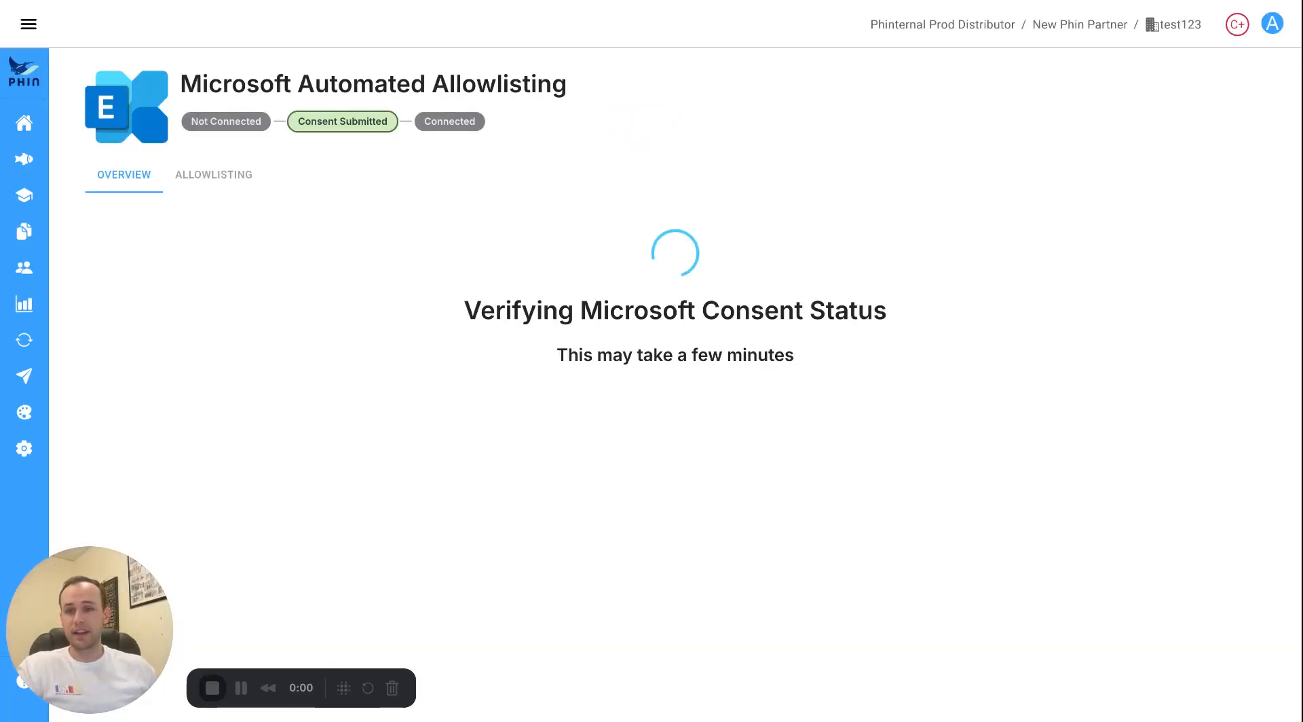
click(38, 32)
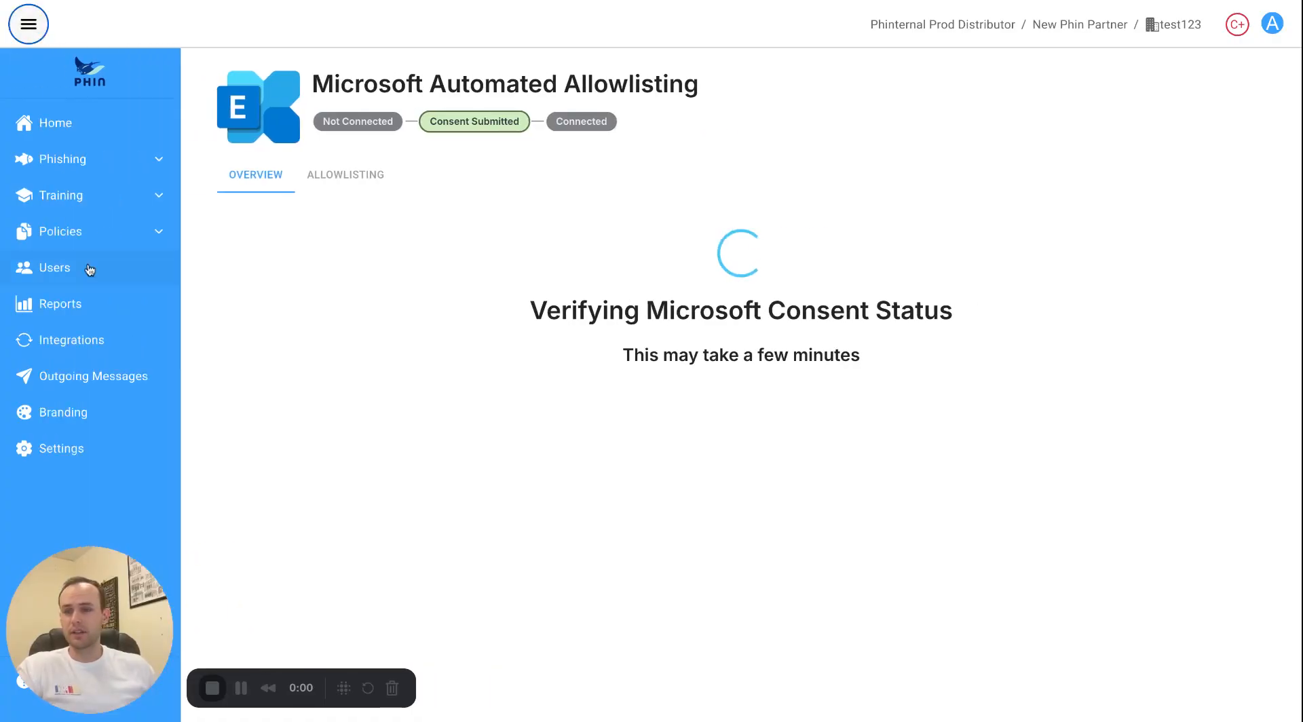
click(84, 340)
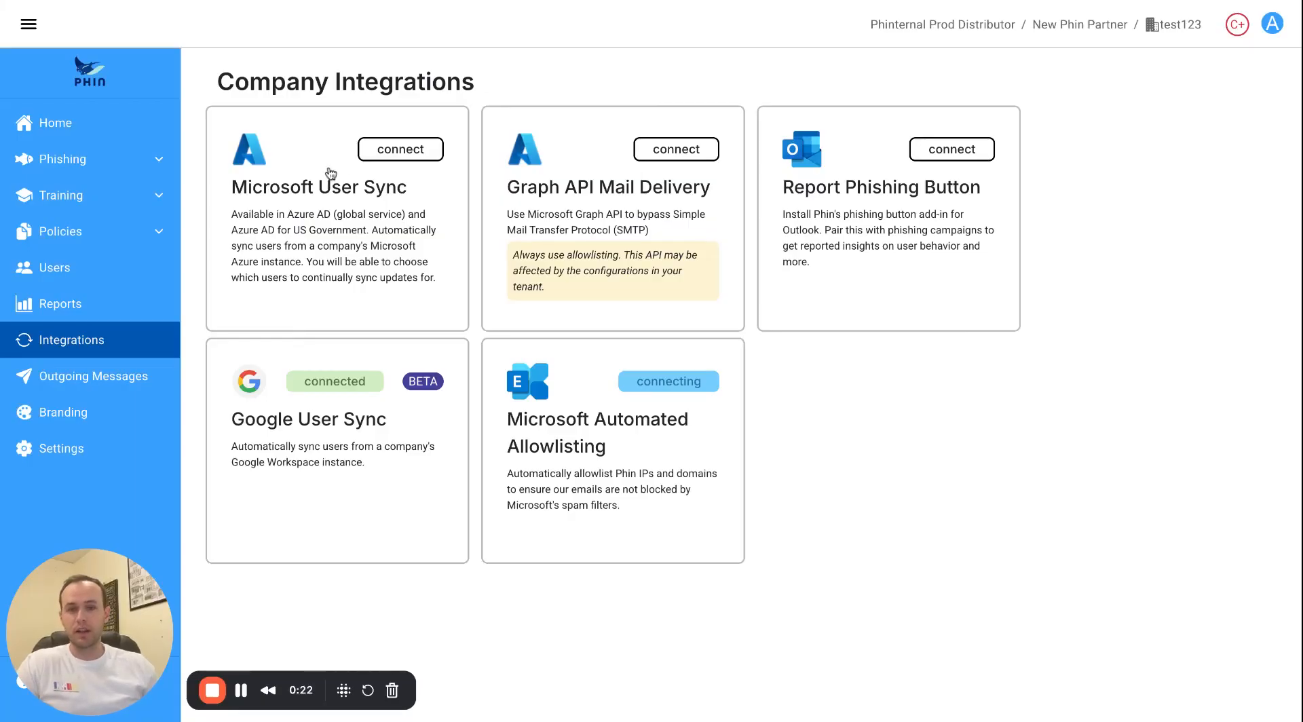
Connect Graph API Mail Delivery by granting mail permissions with the admin account.
click(595, 229)
scroll(657, 373, down, 1)
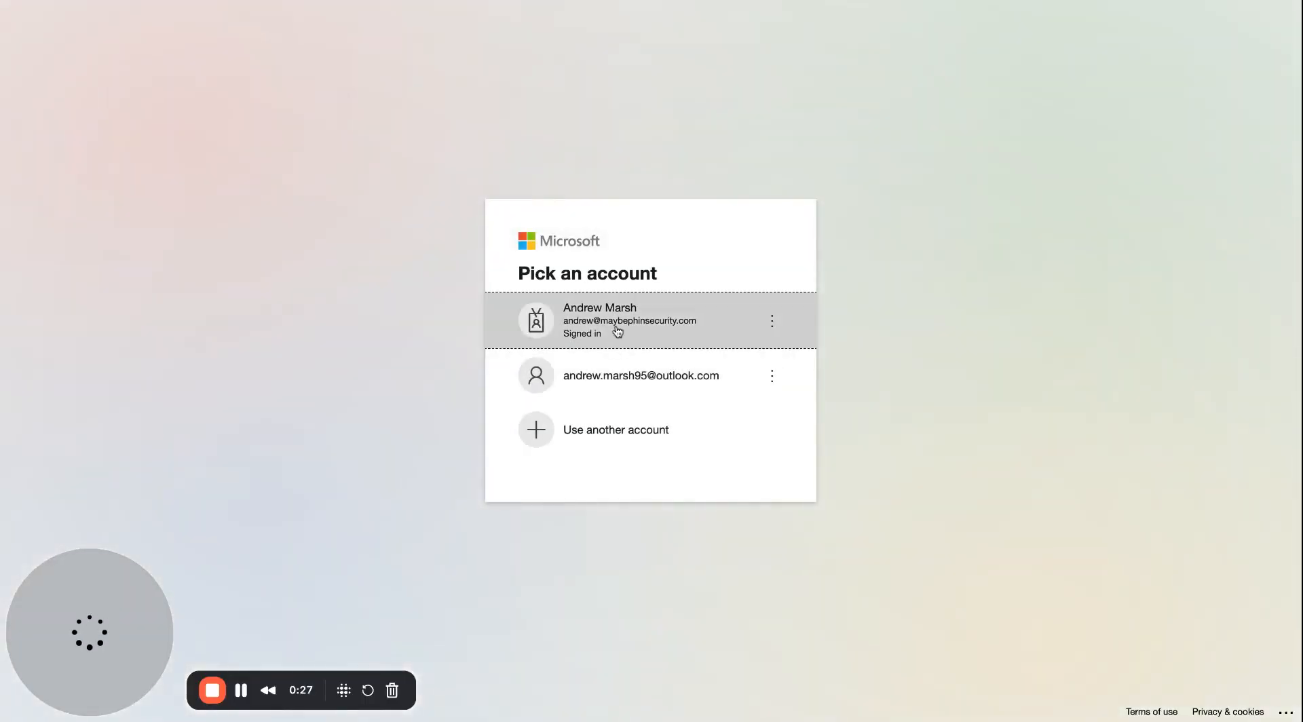
click(617, 331)
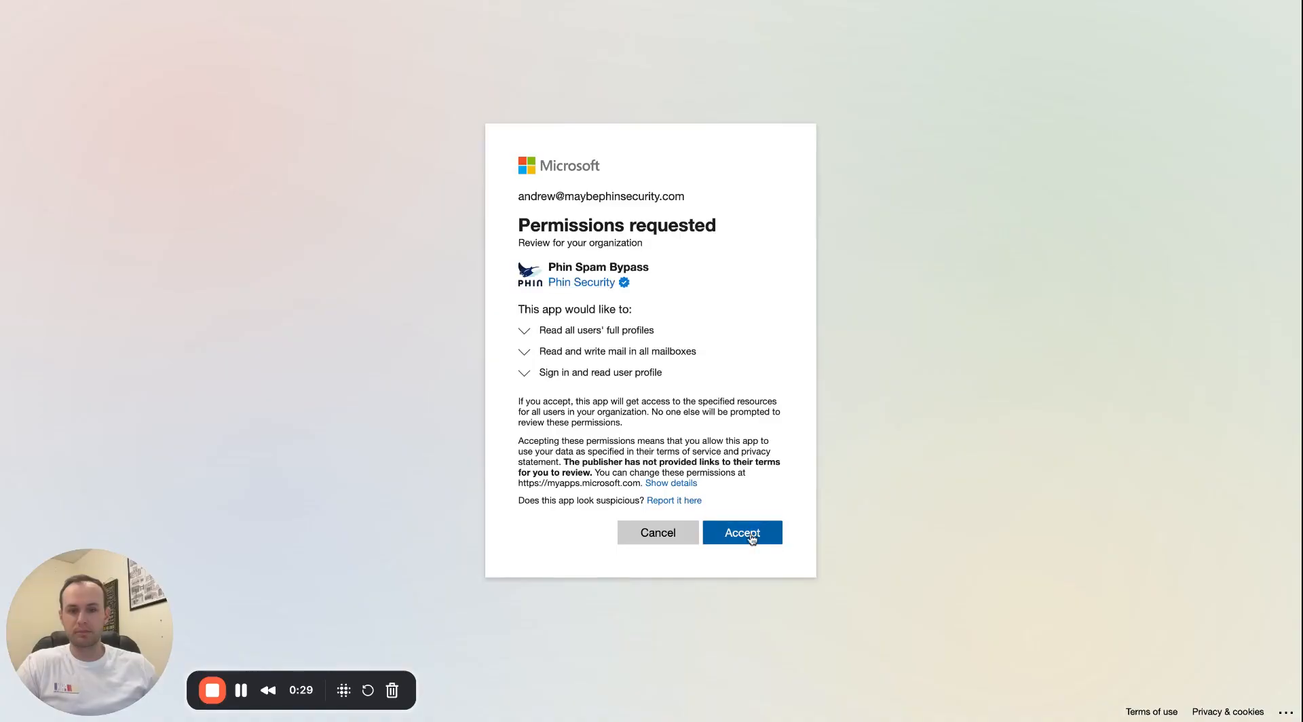
click(749, 534)
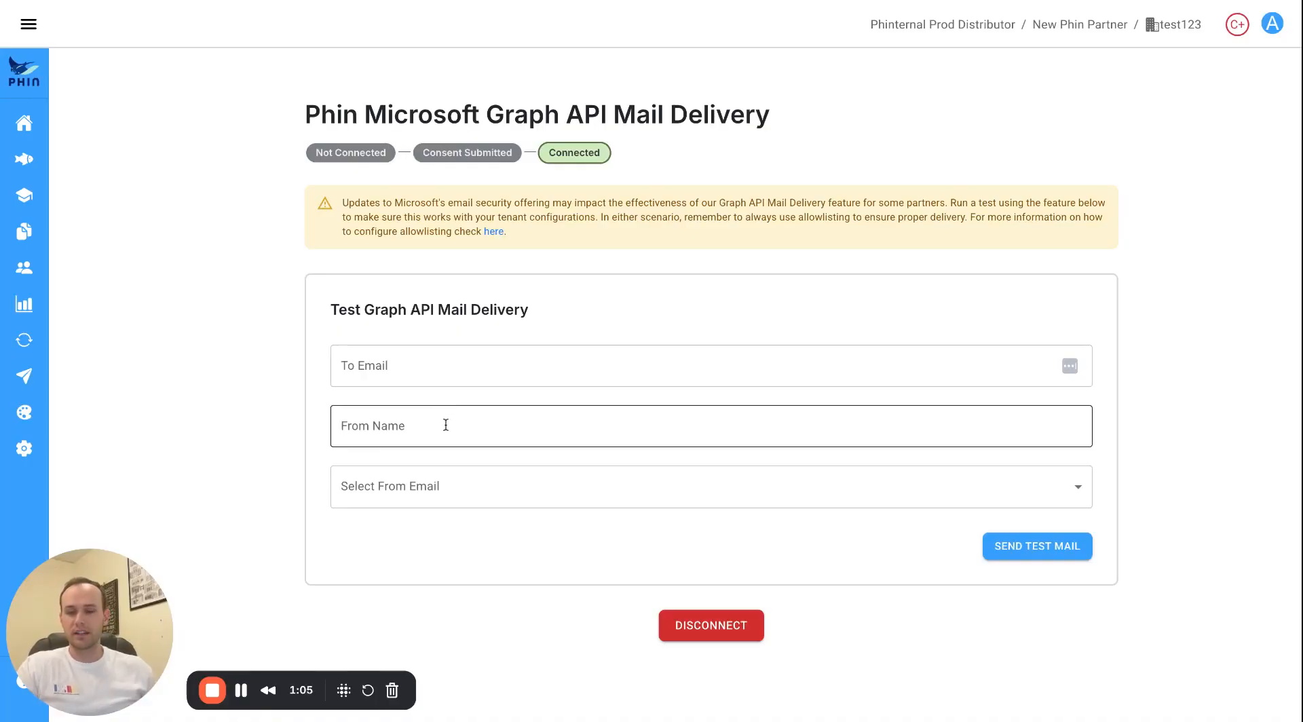
Check the test form's sender addresses without choosing one, then return to Company Integrations.
click(532, 482)
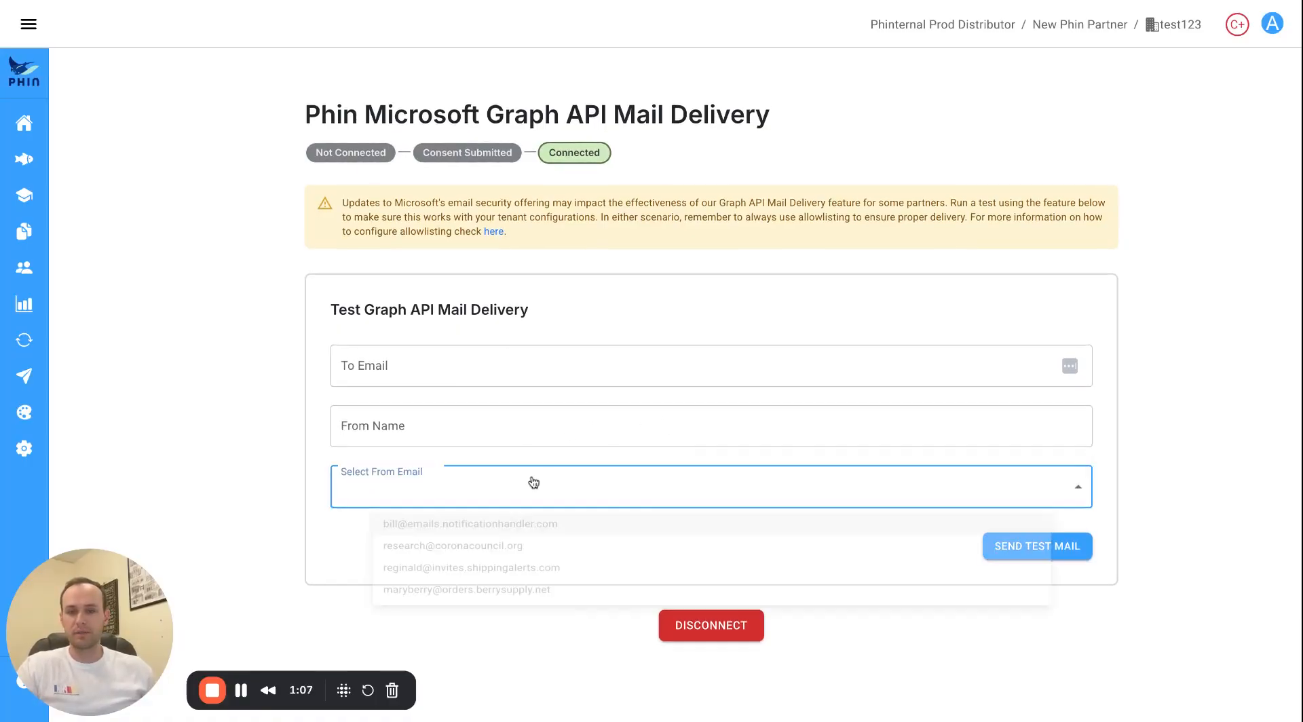
click(258, 502)
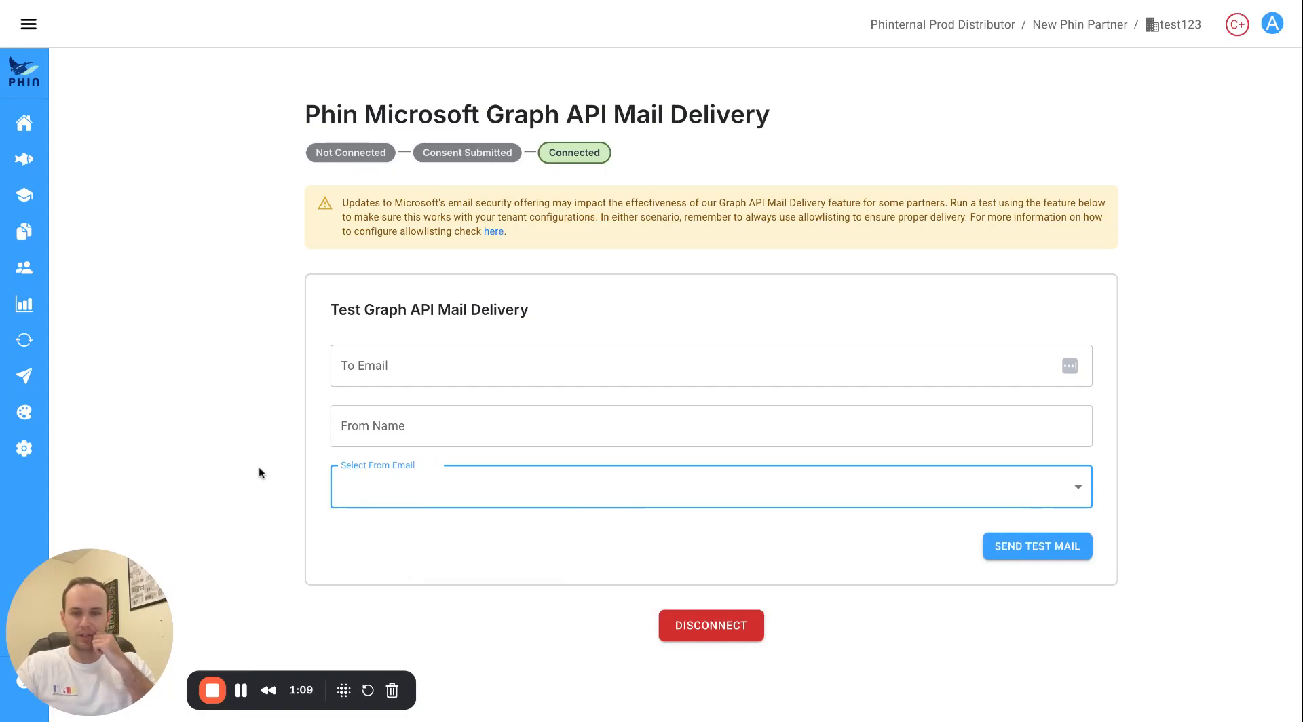
click(27, 27)
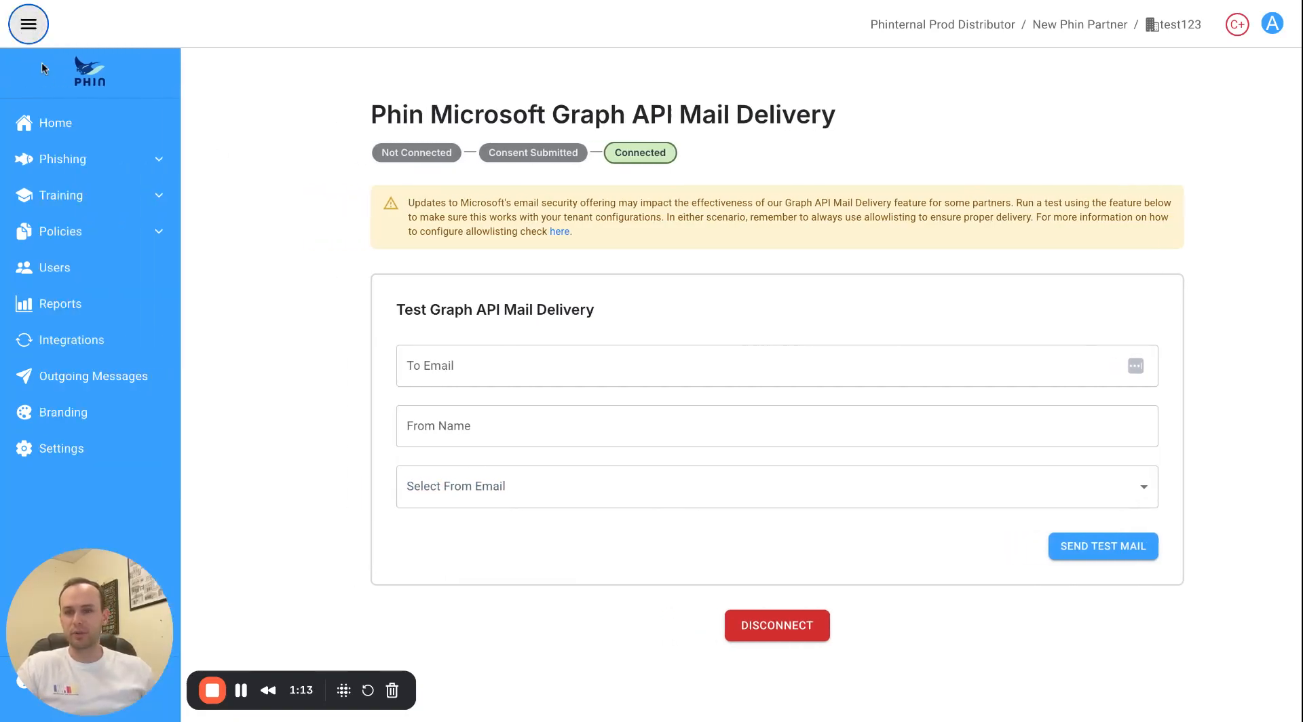
click(67, 340)
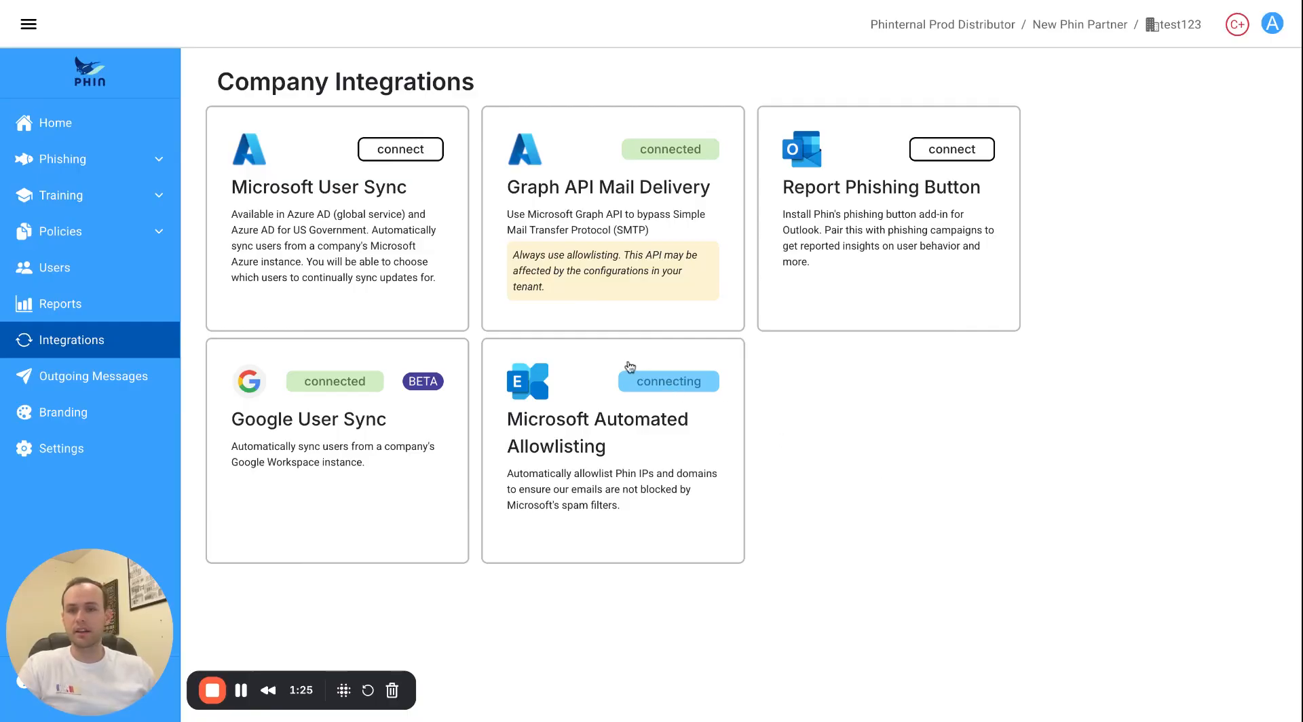
Connect Report Phishing Button by accepting the Report-A-Phish permissions with the admin account.
click(832, 249)
scroll(615, 400, down, 1)
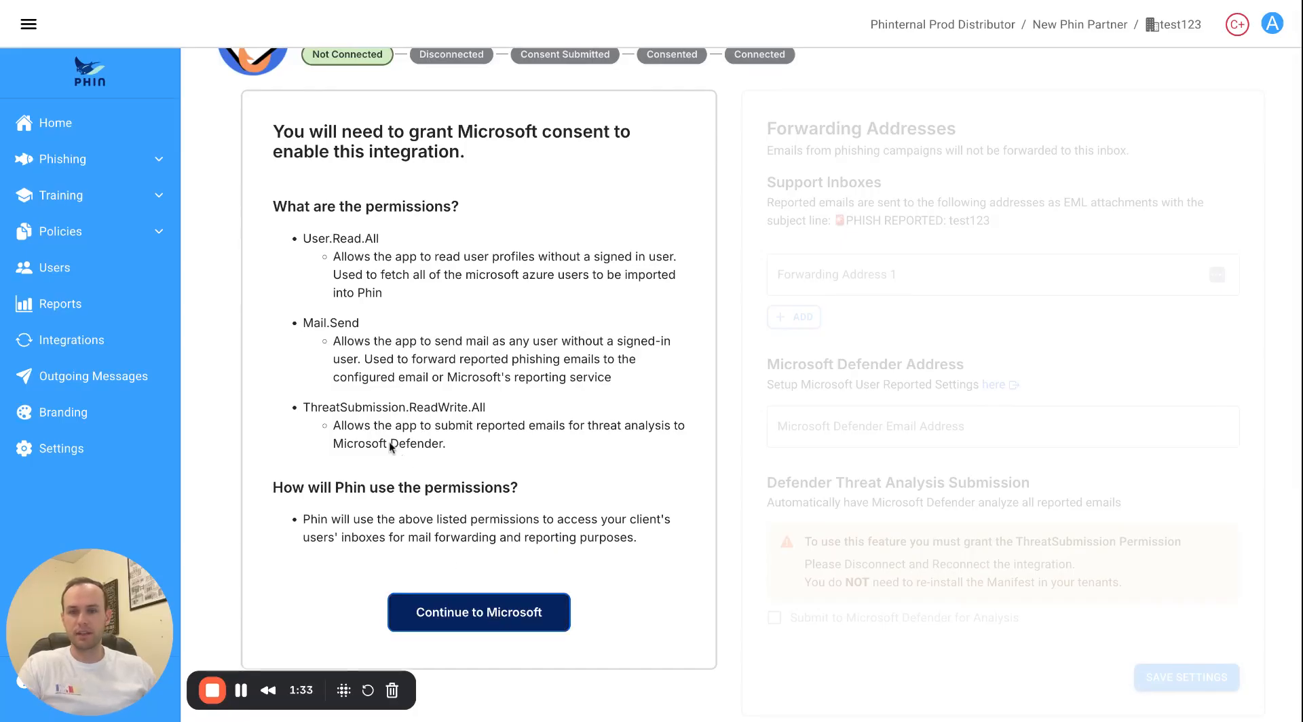
click(397, 614)
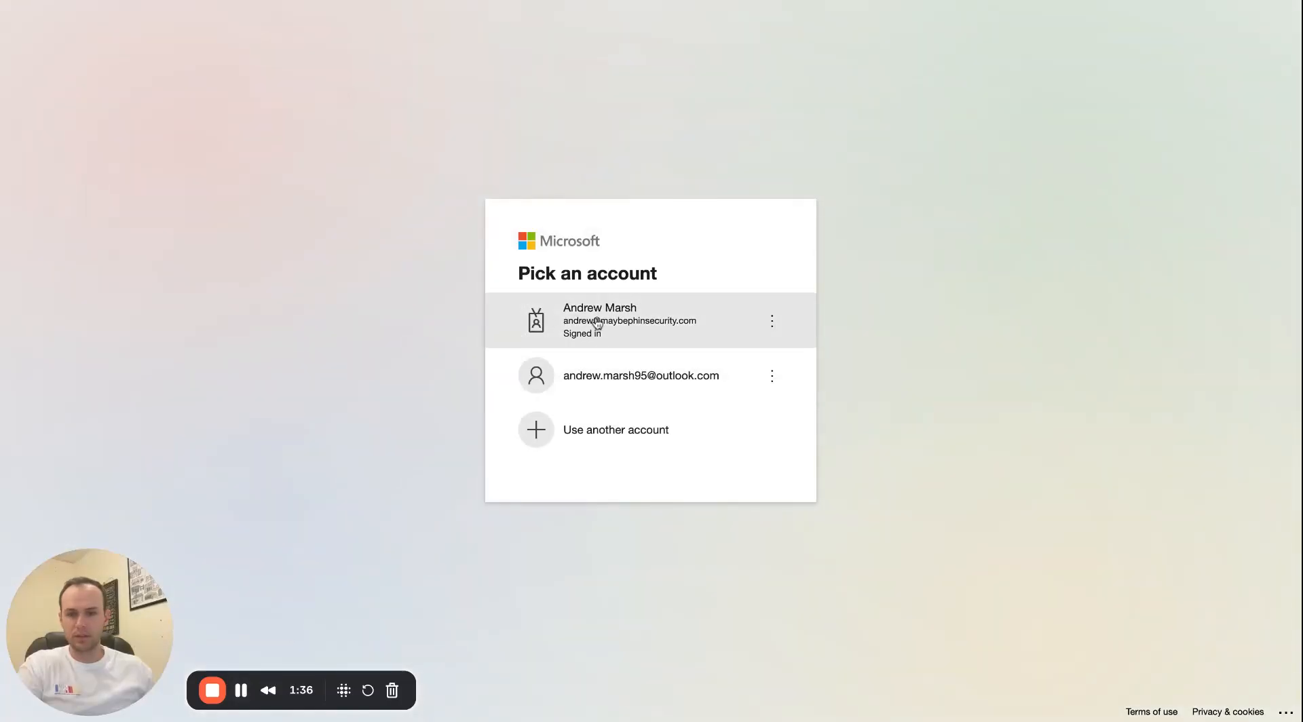
click(623, 333)
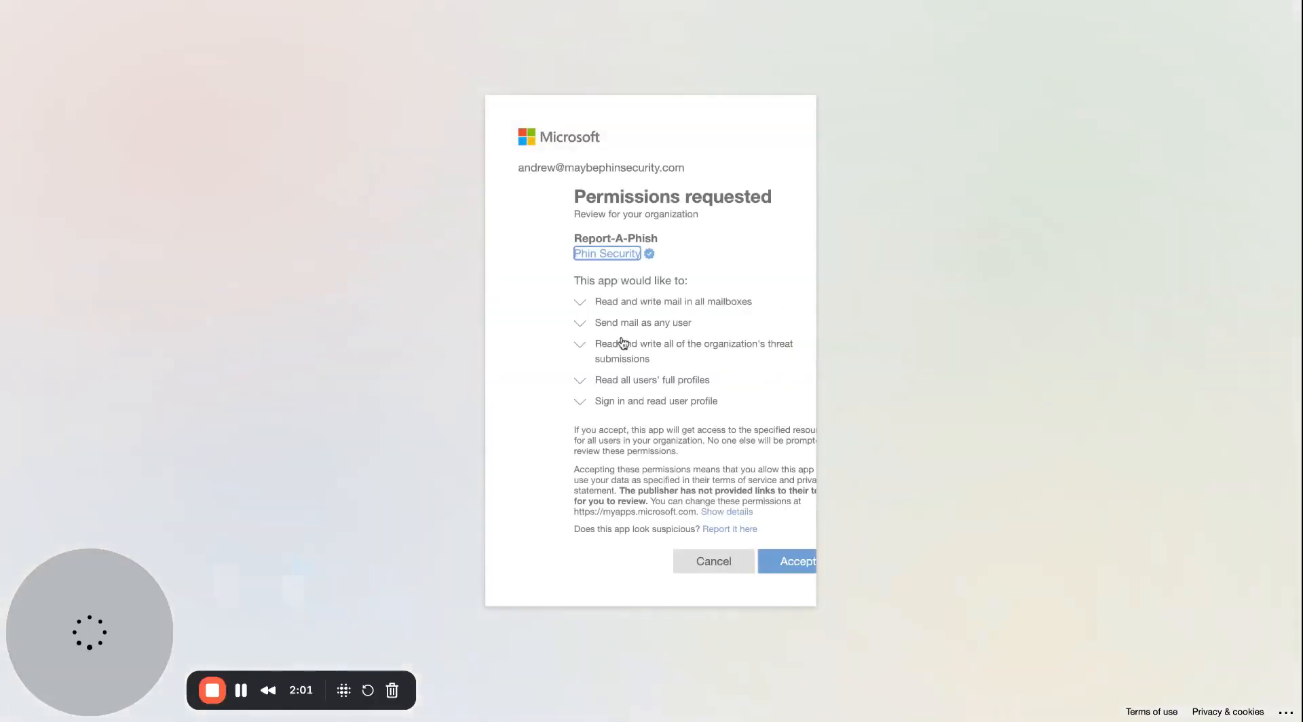
click(742, 561)
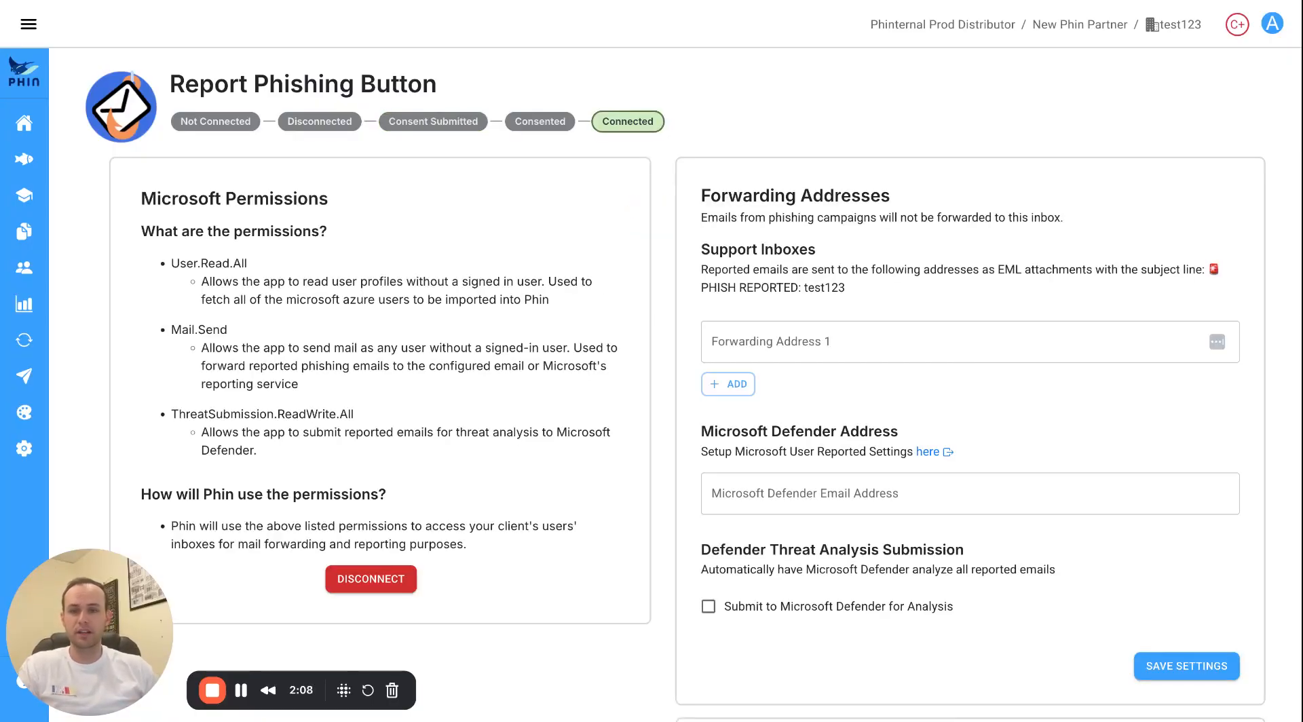
Under Outlook Customizations, choose Deleted Items for reported non-Phin emails instead of Junk Email.
scroll(680, 285, down, 1)
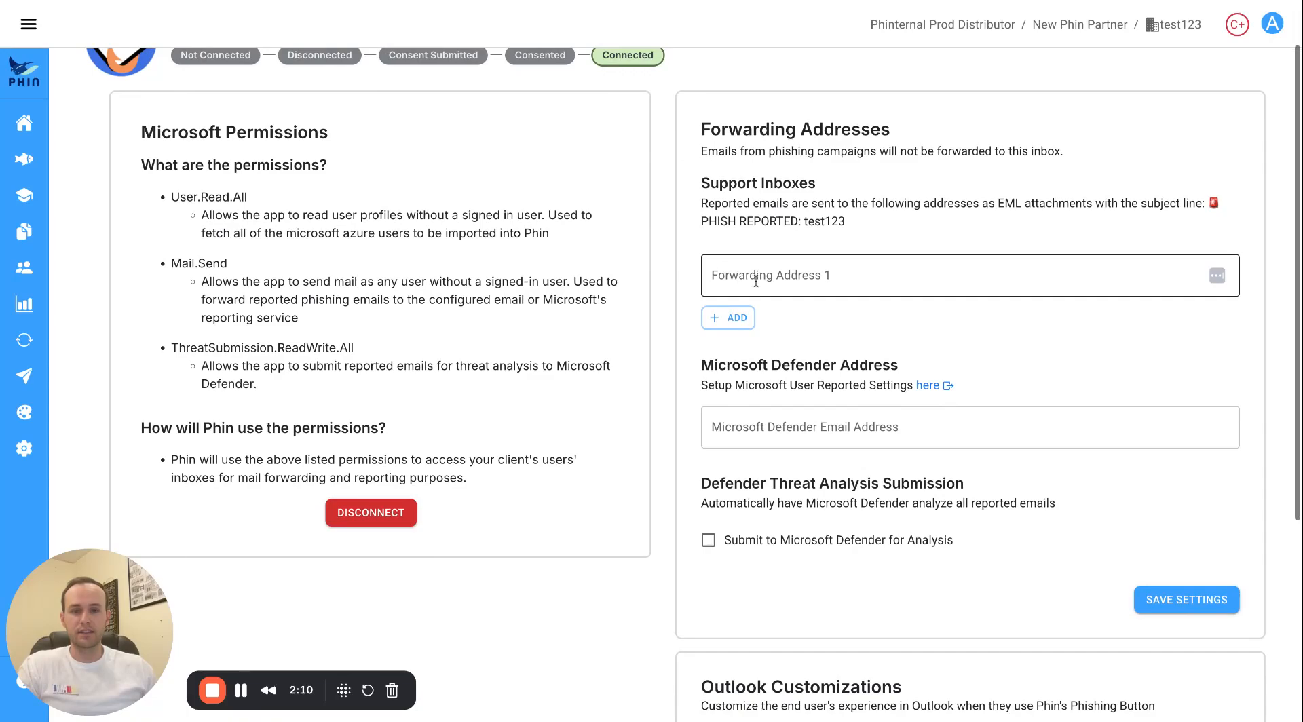
scroll(775, 282, down, 1)
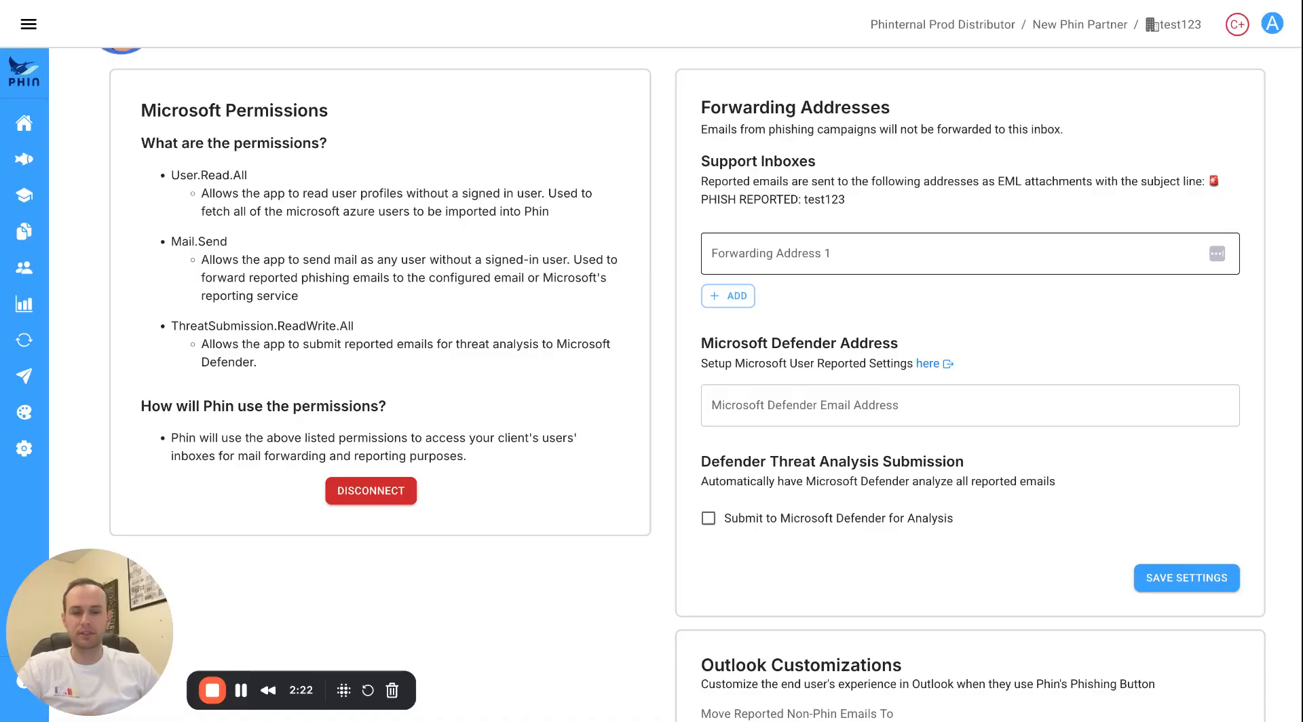
scroll(780, 282, down, 1)
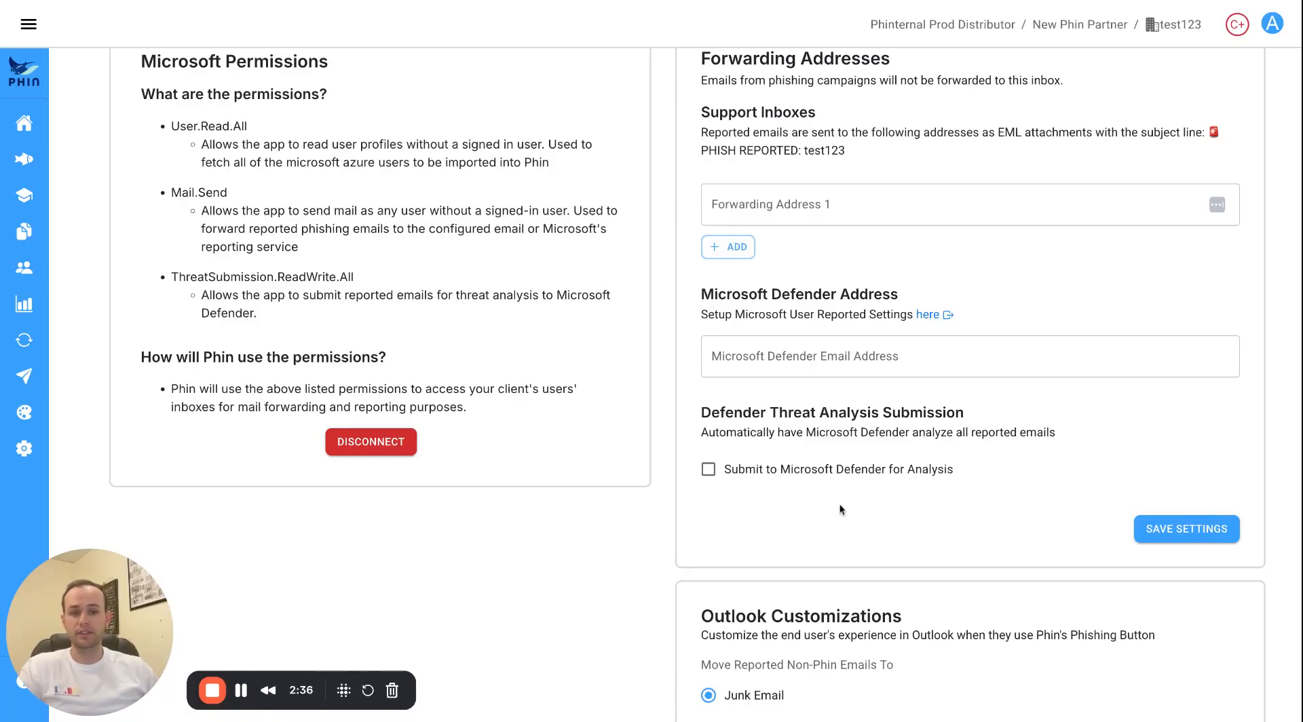
scroll(826, 529, down, 1)
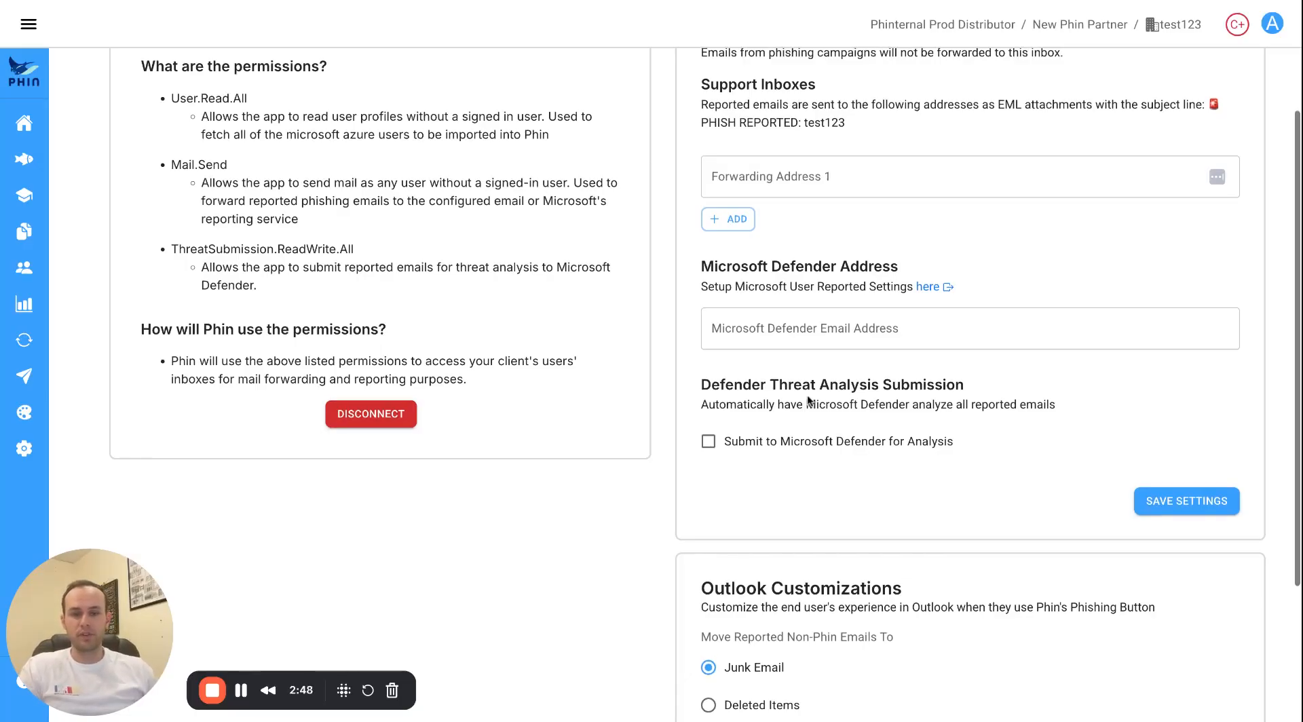
scroll(808, 380, down, 2)
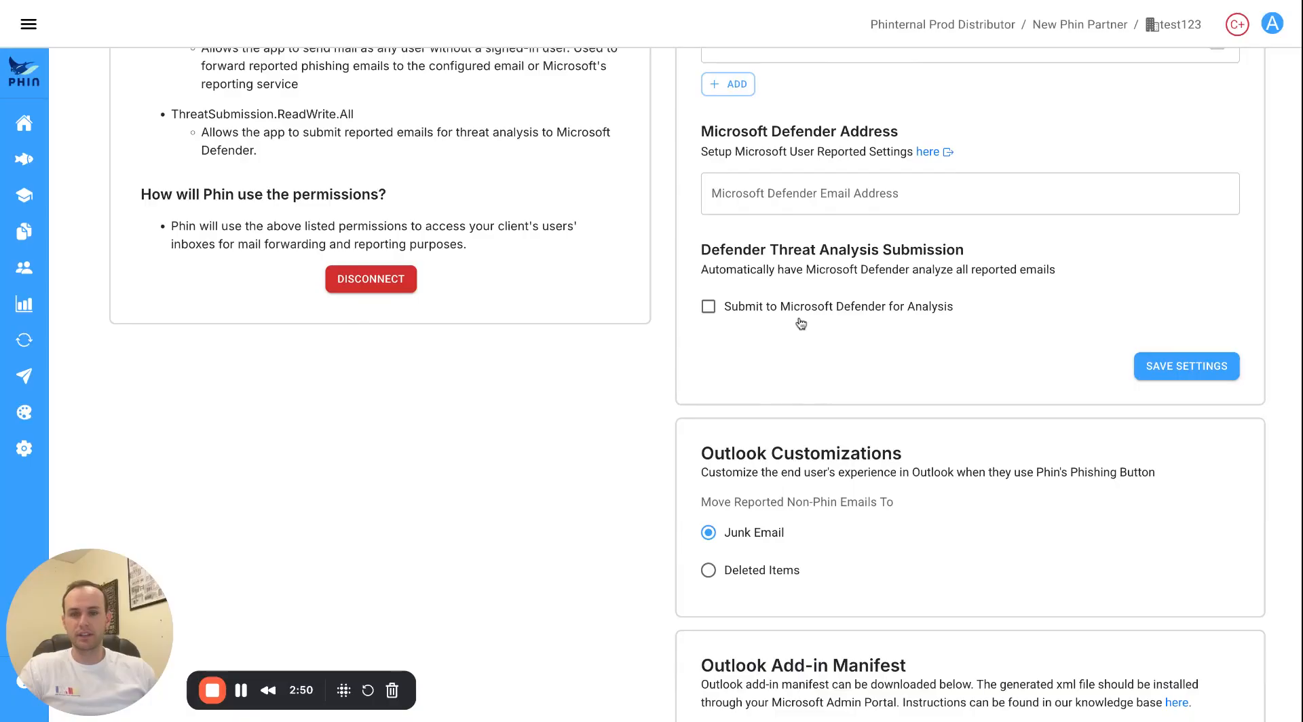
scroll(794, 324, down, 1)
scroll(799, 320, up, 3)
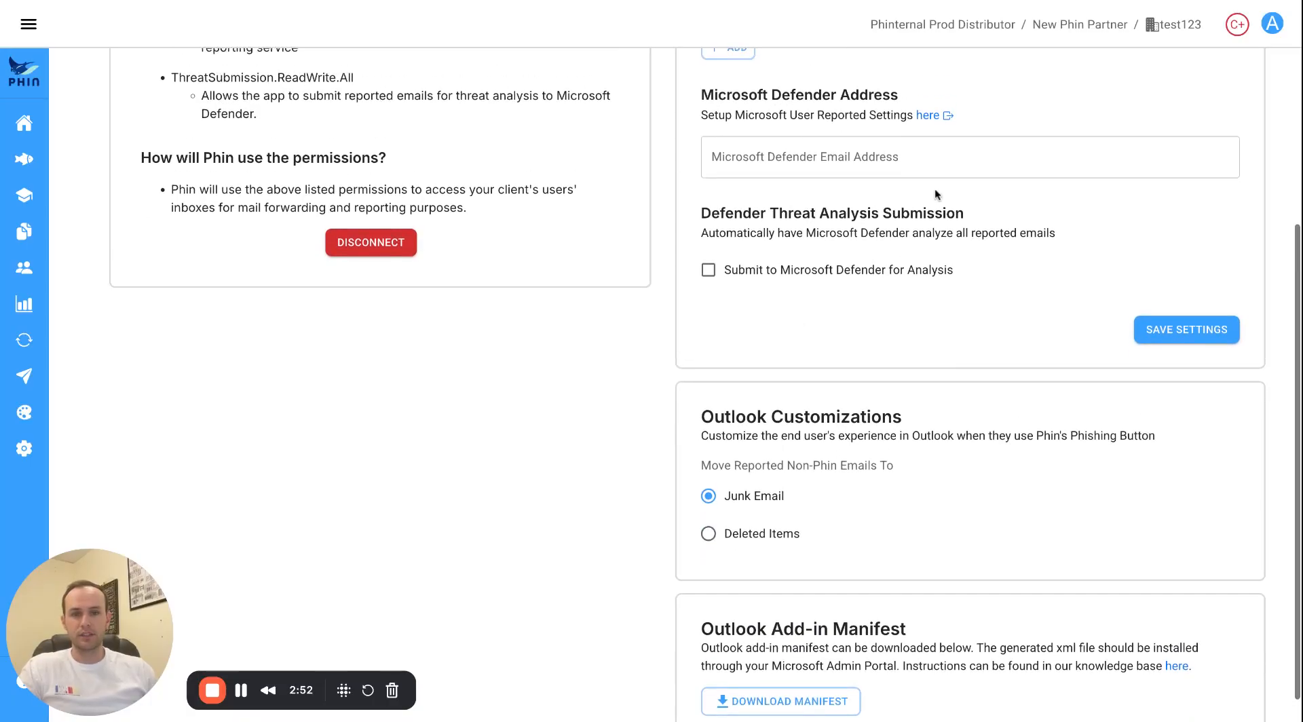
scroll(813, 215, down, 1)
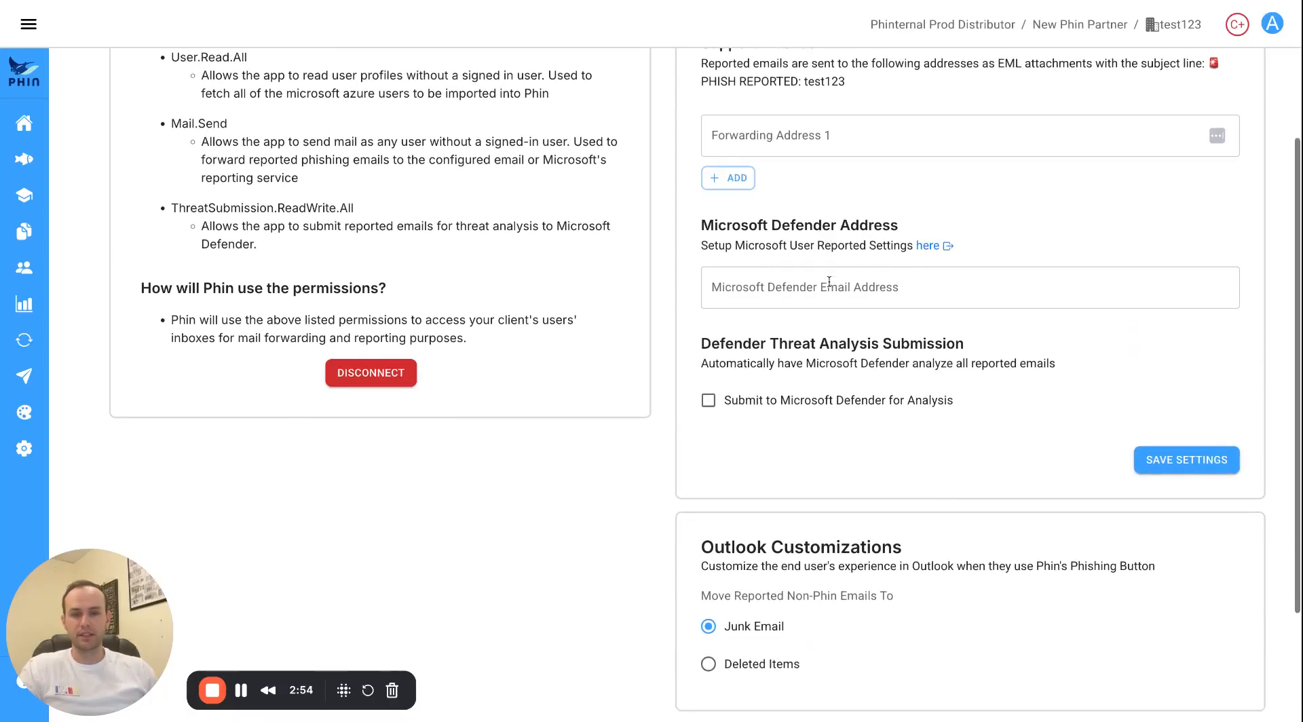
scroll(842, 271, down, 1)
scroll(825, 214, down, 2)
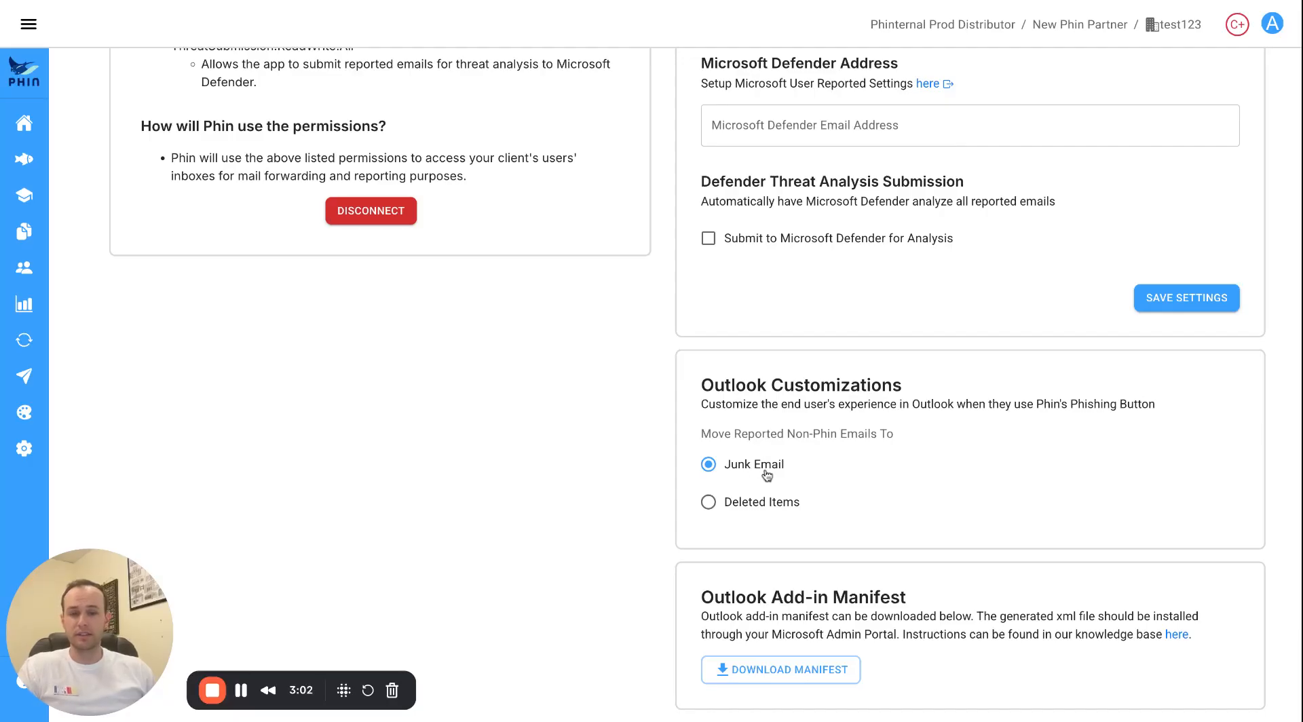
click(707, 501)
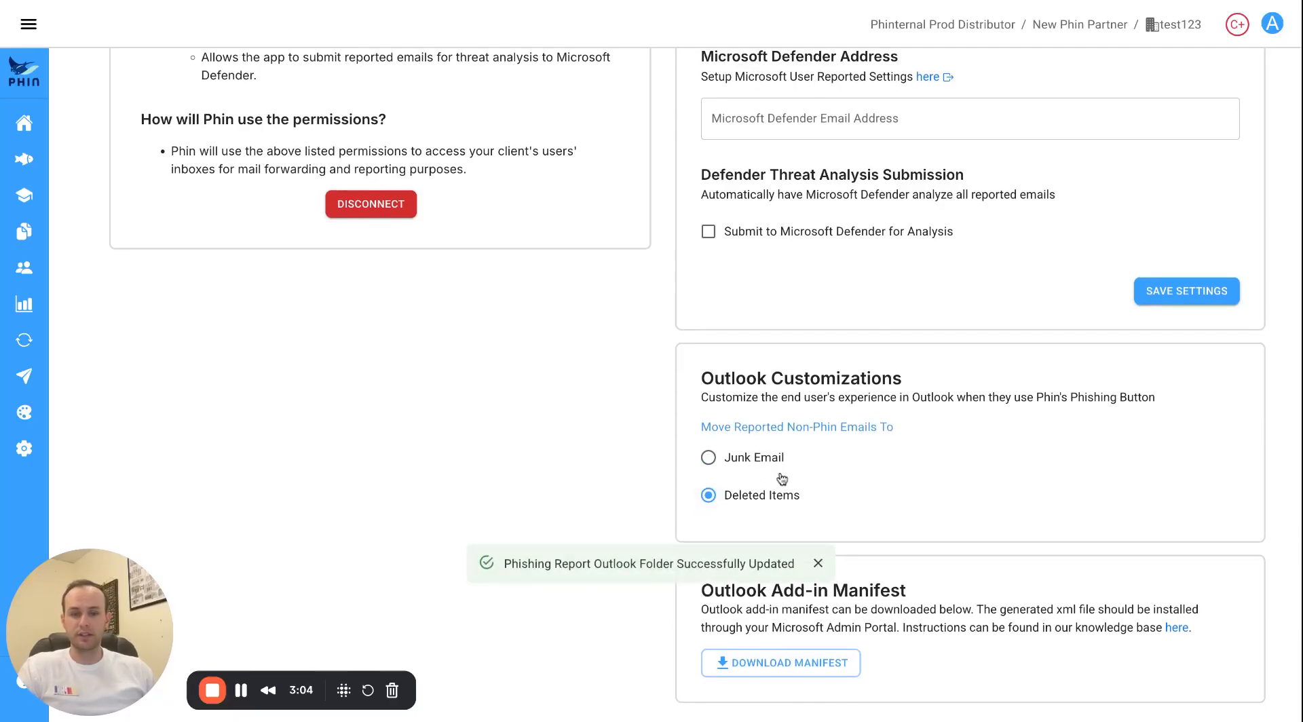
click(817, 563)
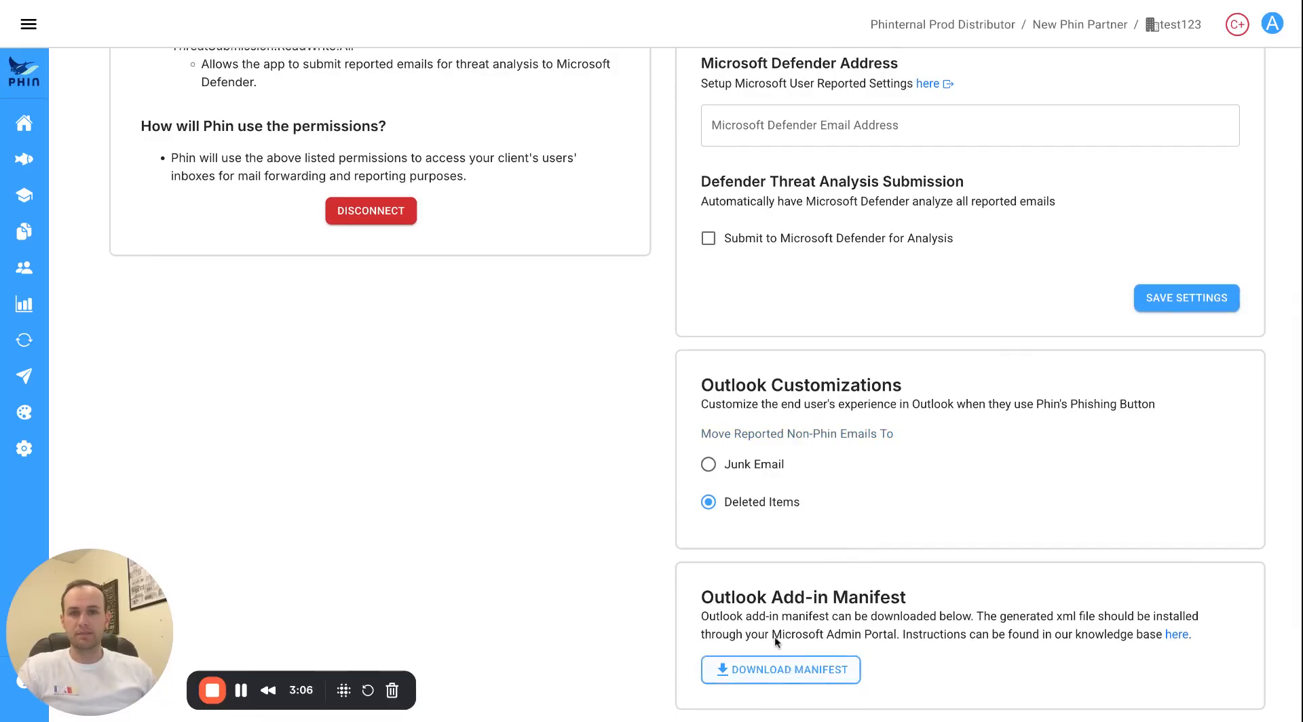
Go to Settings > Integrated apps in the Microsoft 365 admin center.
key(ctrl+Tab)
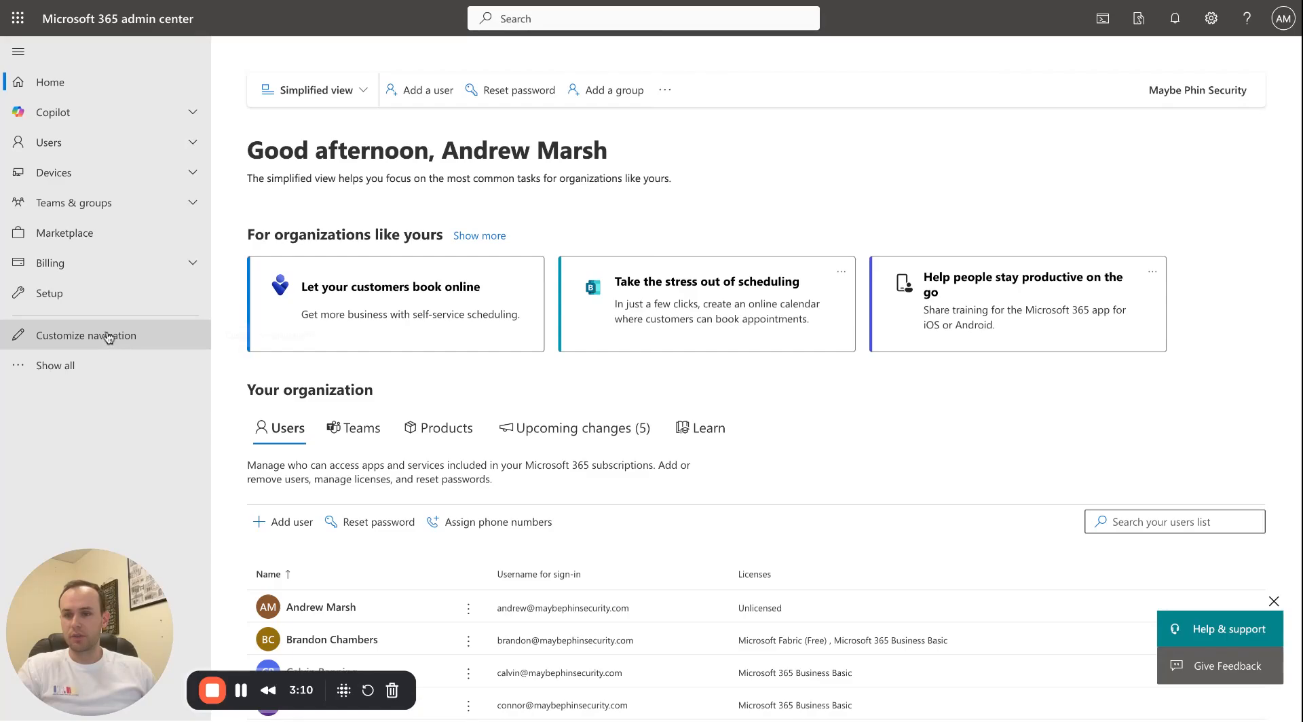
click(104, 359)
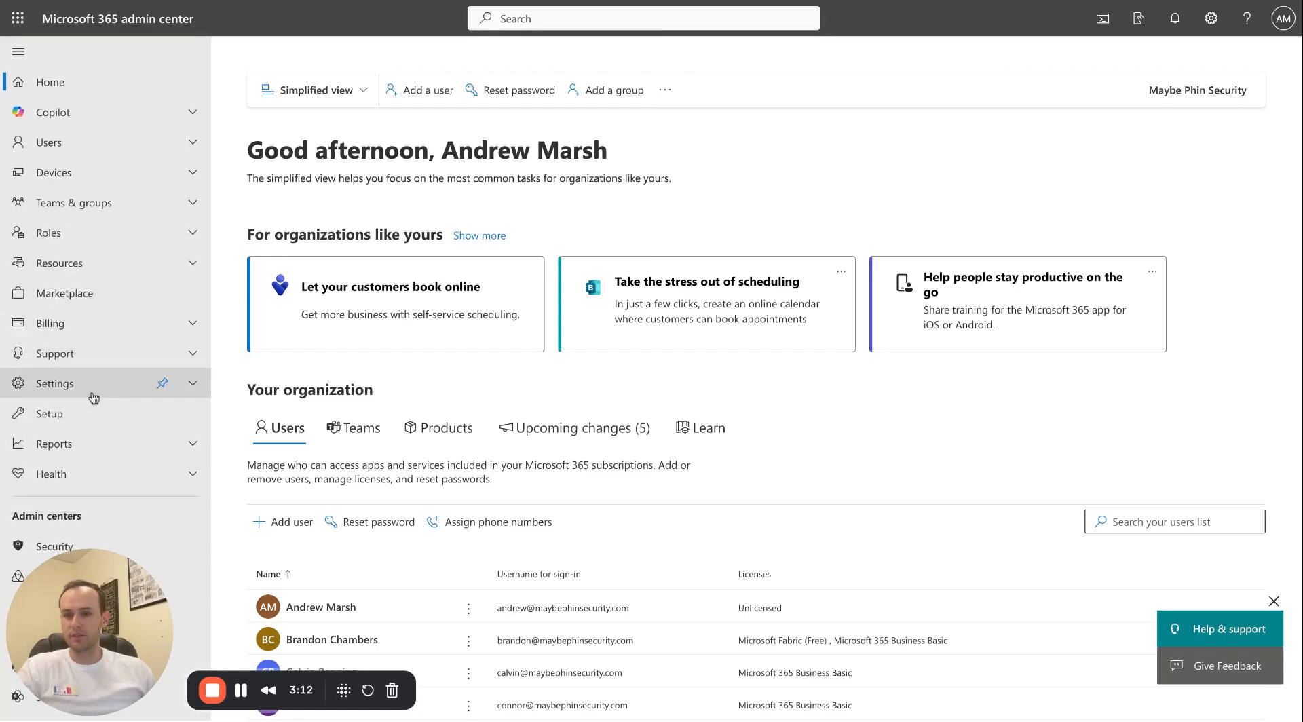
click(95, 384)
scroll(102, 406, down, 1)
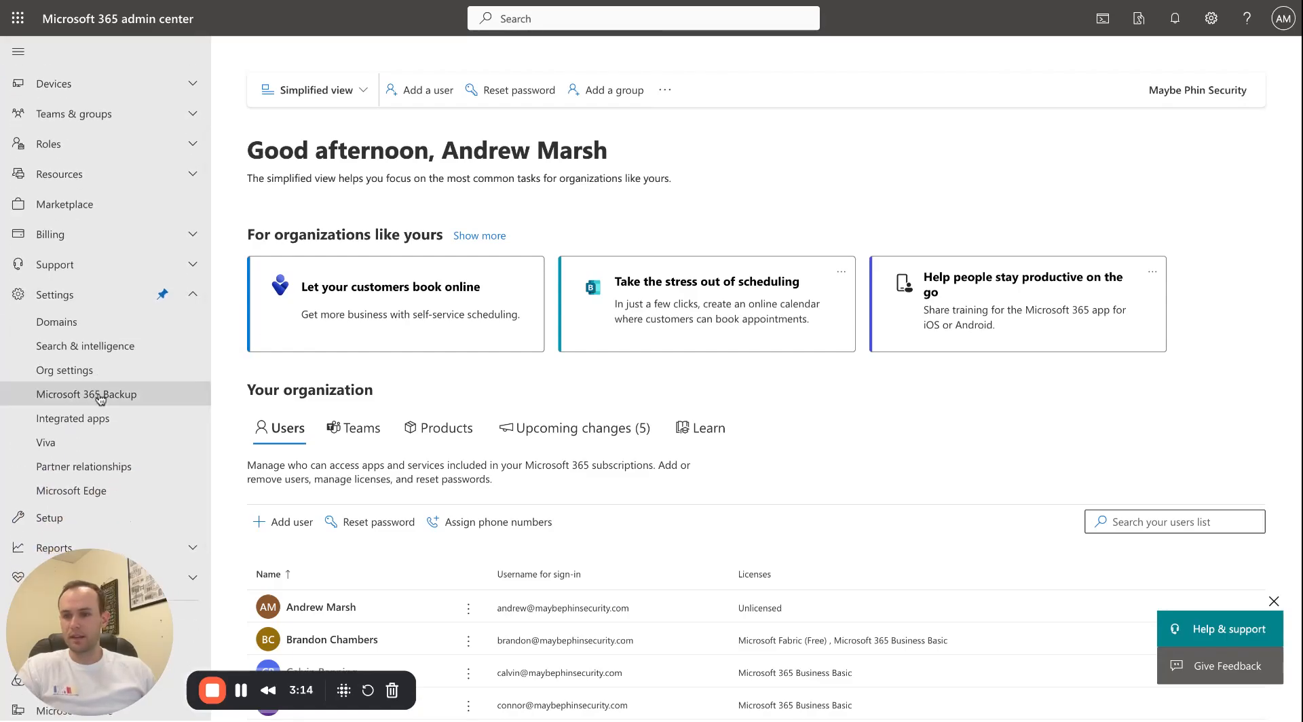
click(80, 418)
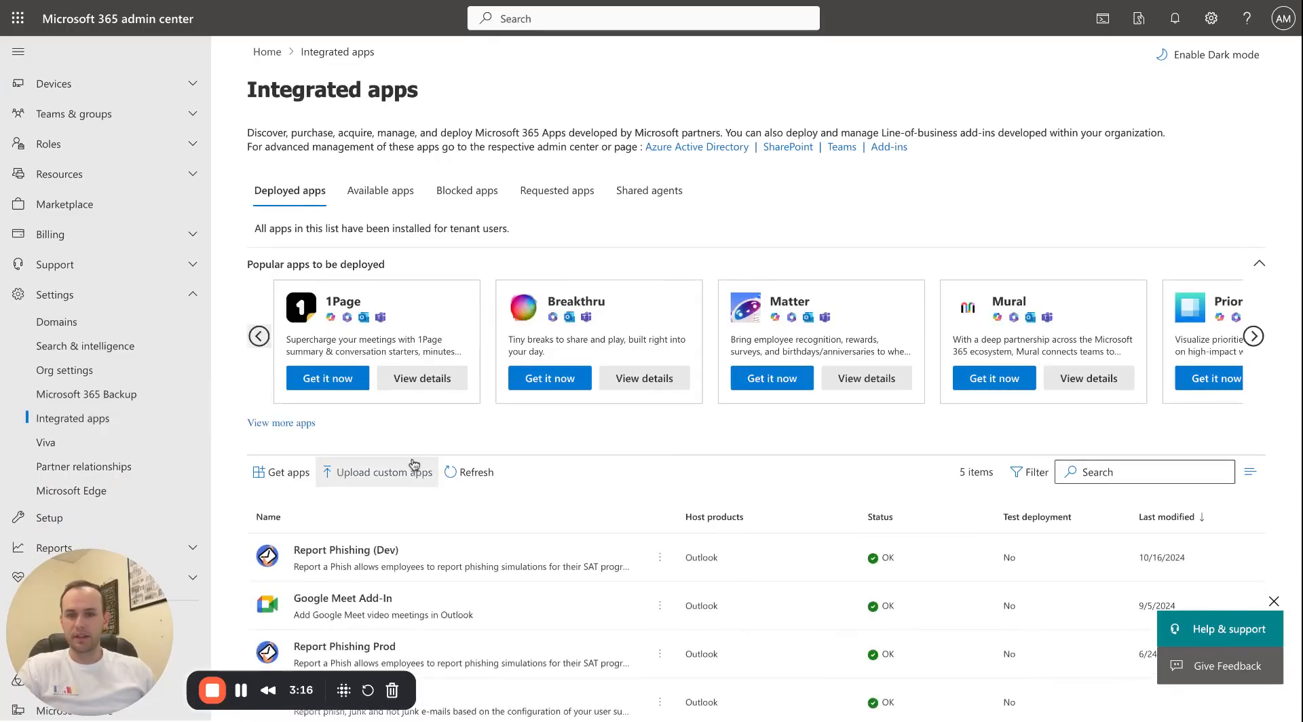
Start uploading a custom app with the app type set to Office Add-in.
click(396, 470)
click(712, 186)
click(701, 207)
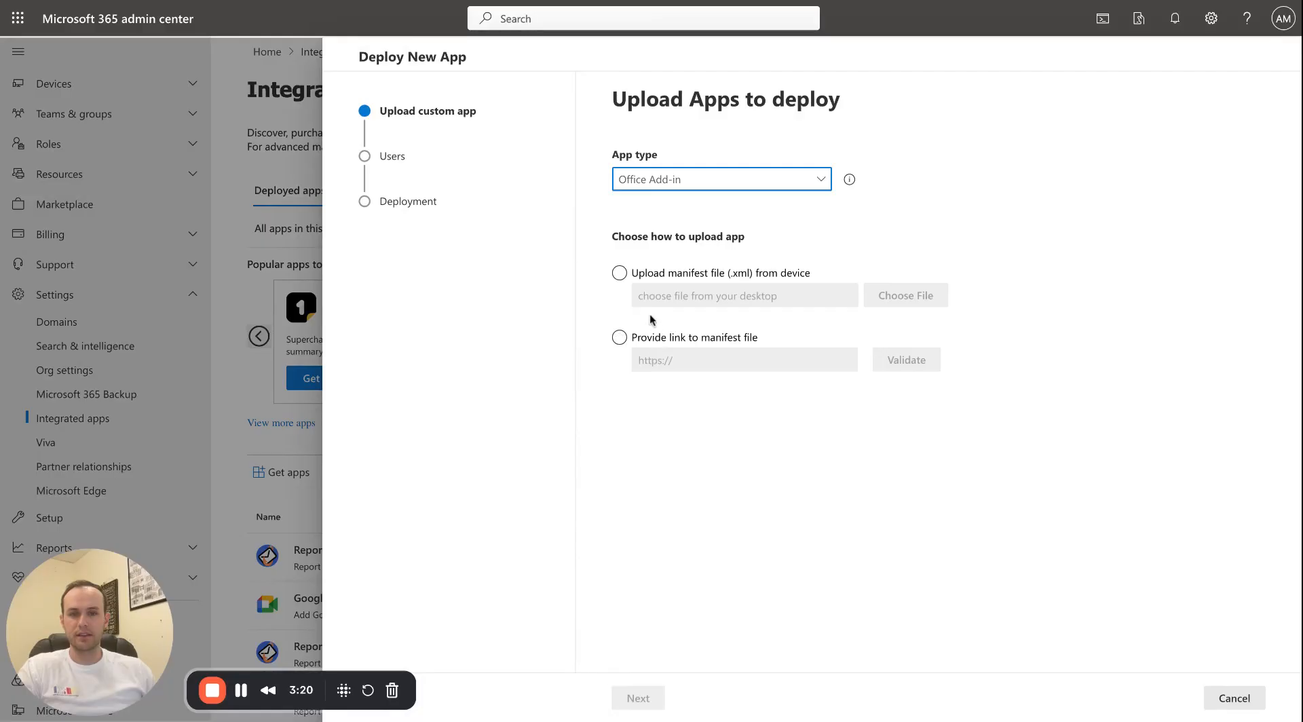
click(628, 282)
click(371, 206)
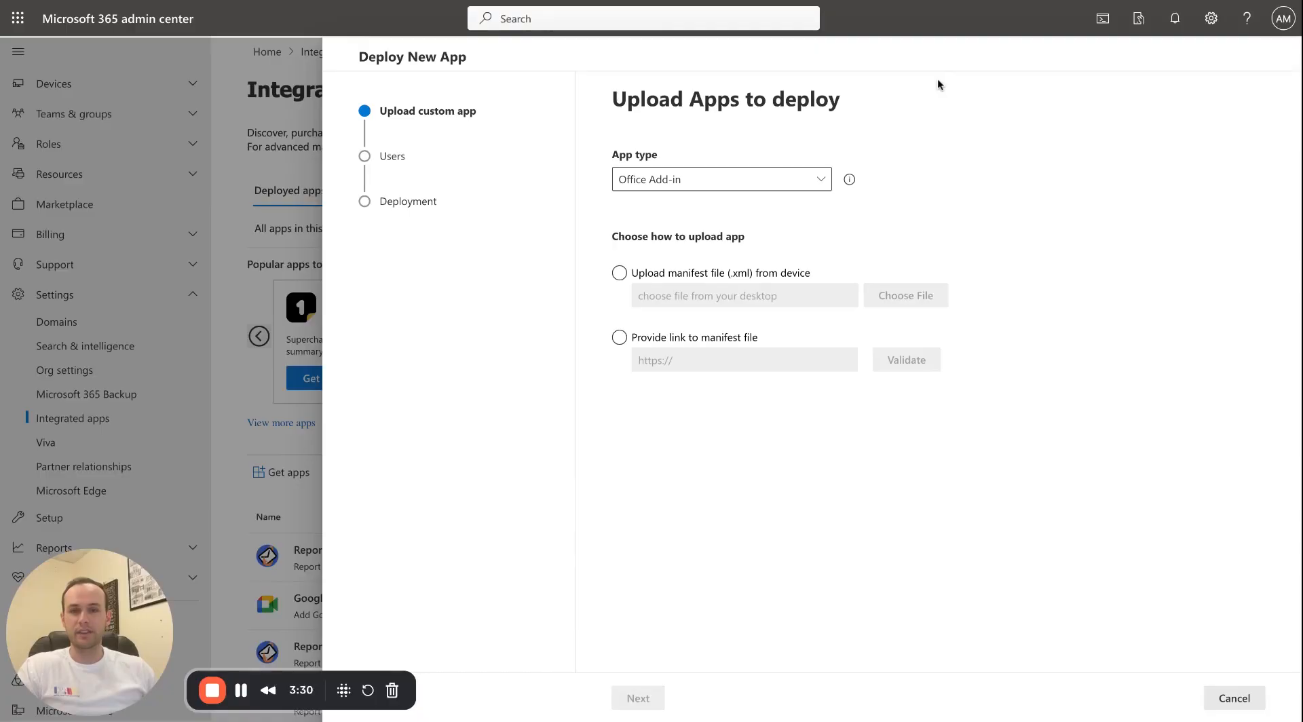
Leave Gmail for the portal, view the Microsoft Automated Allowlisting integration, then return to test123's overview.
key(alt+Tab)
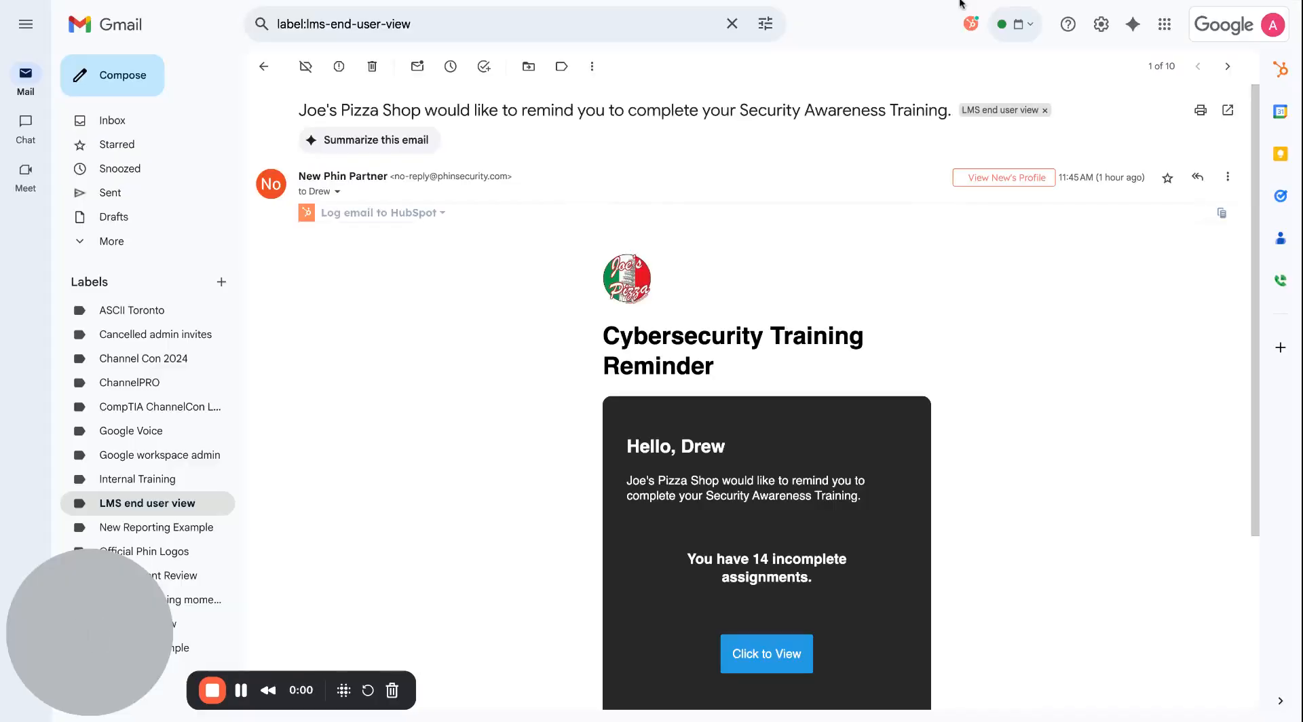
key(alt+Tab)
scroll(605, 386, up, 5)
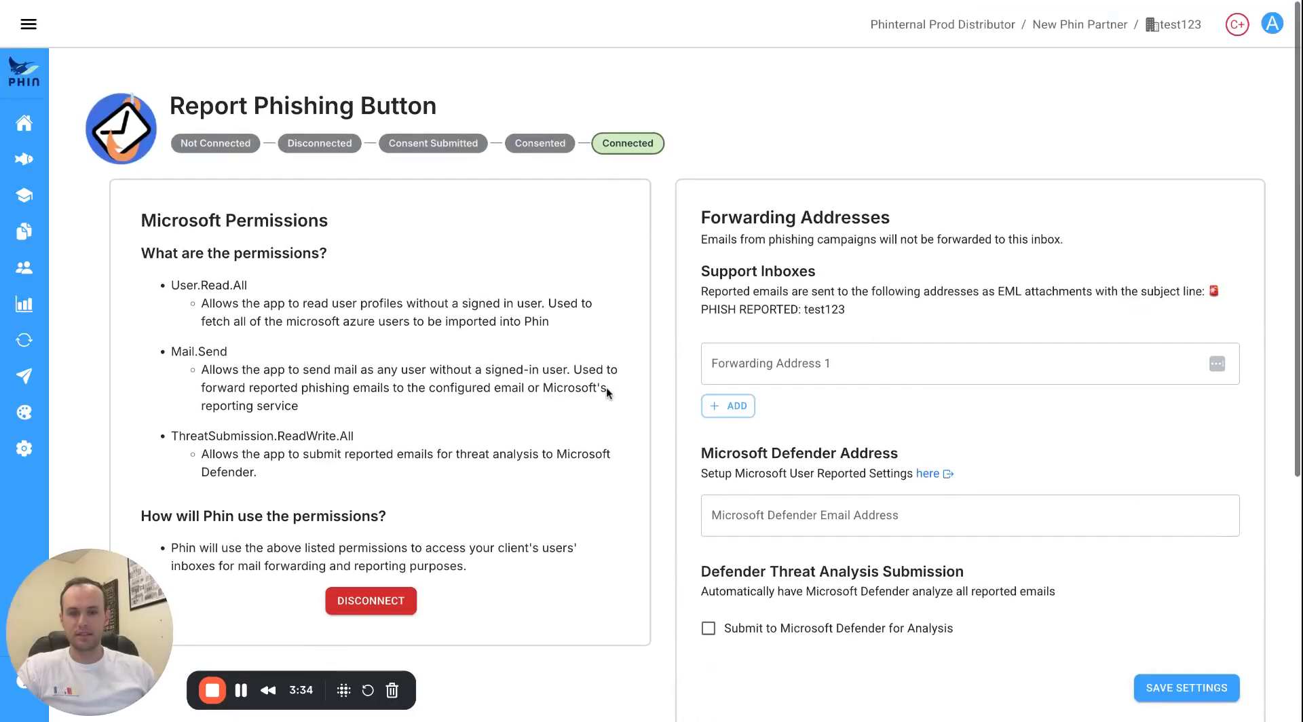
click(28, 23)
click(62, 340)
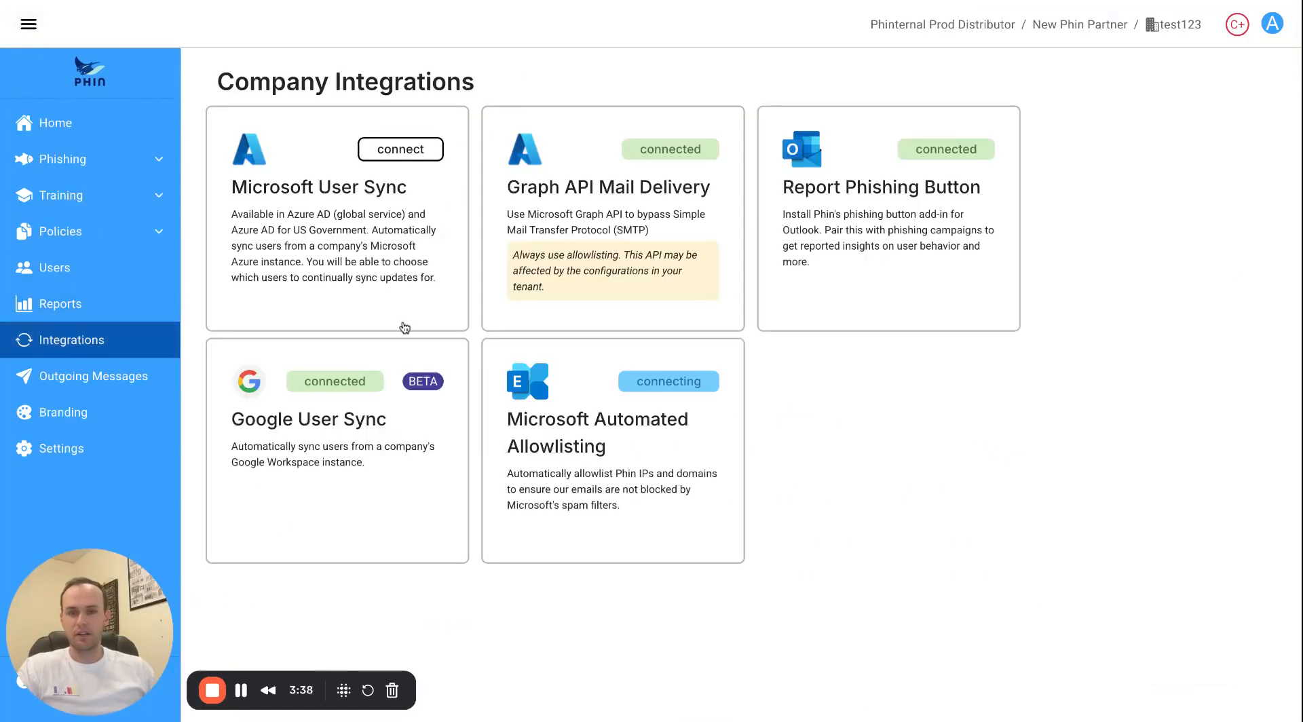
click(577, 455)
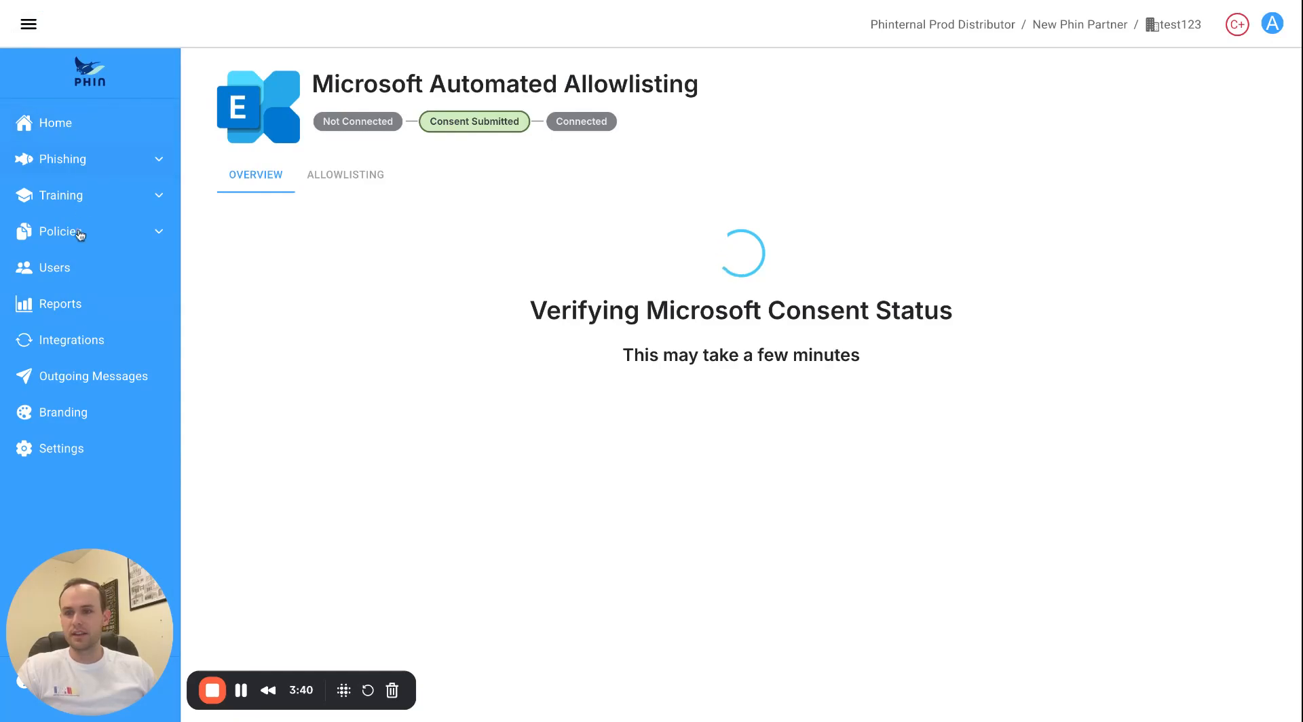
click(78, 339)
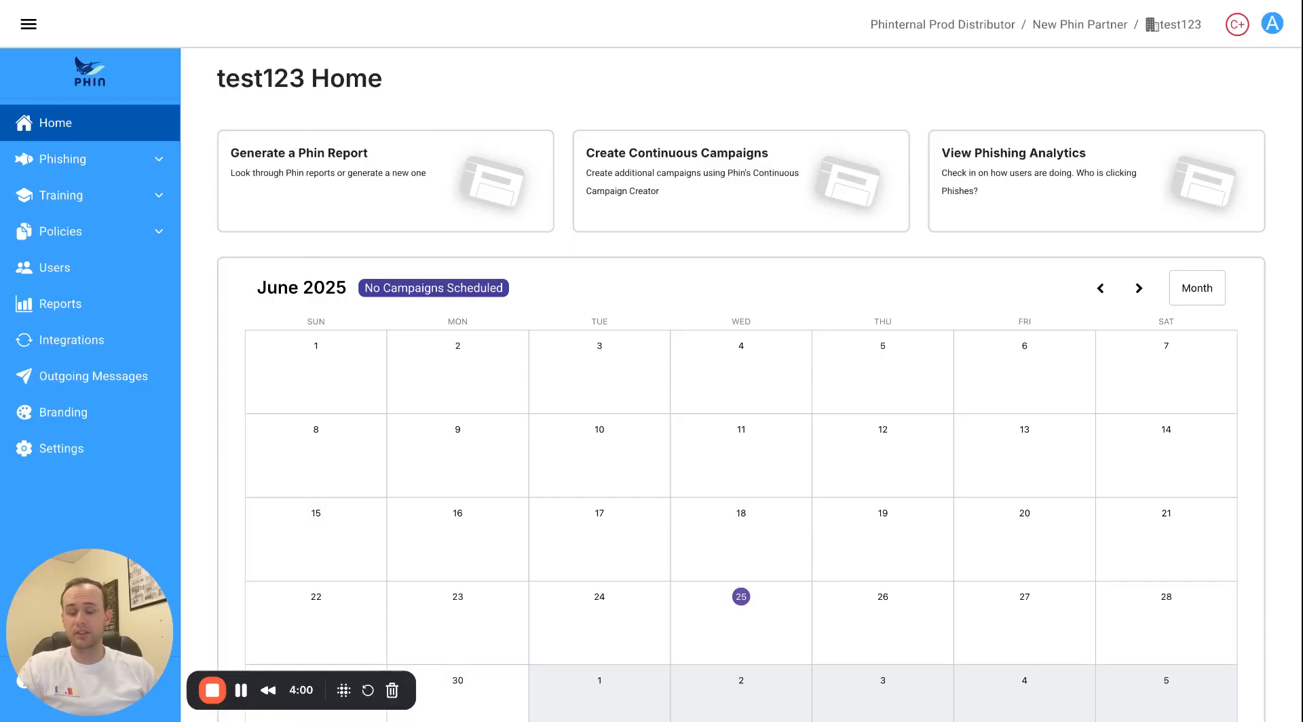
Start building a new continuous campaign for test123.
click(676, 190)
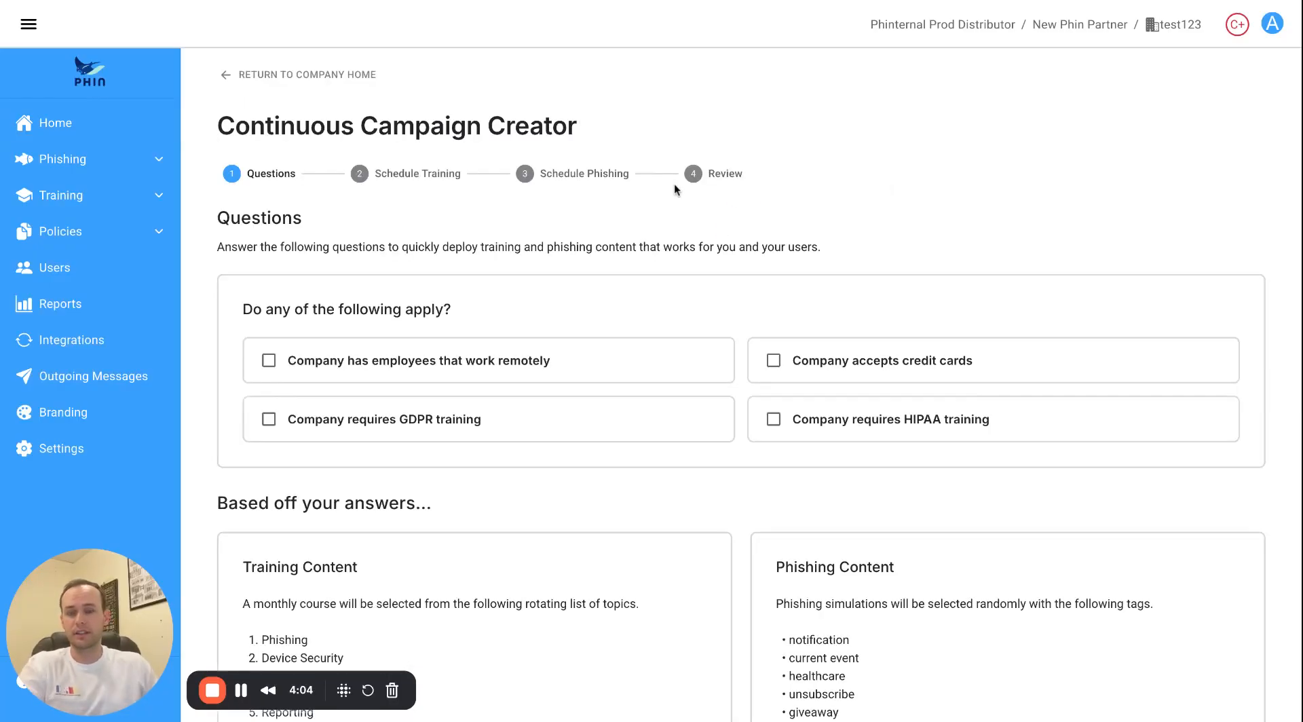
scroll(556, 317, down, 2)
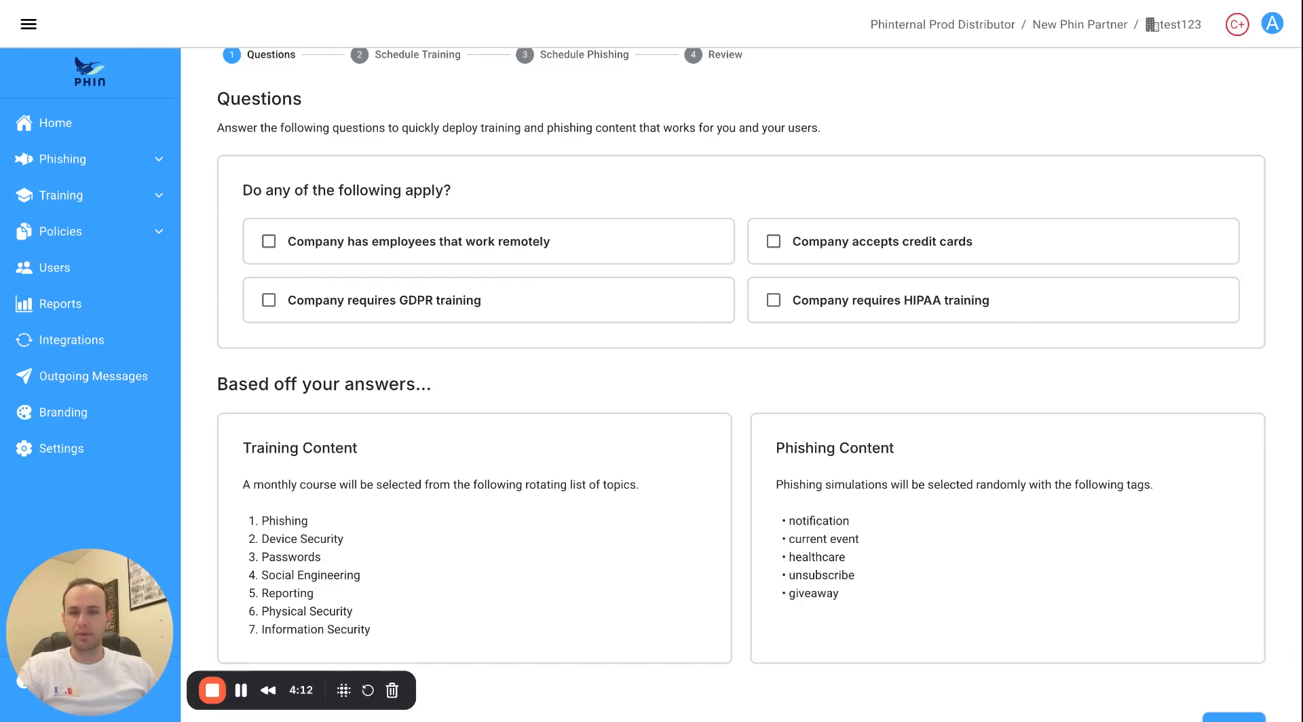
scroll(570, 297, down, 1)
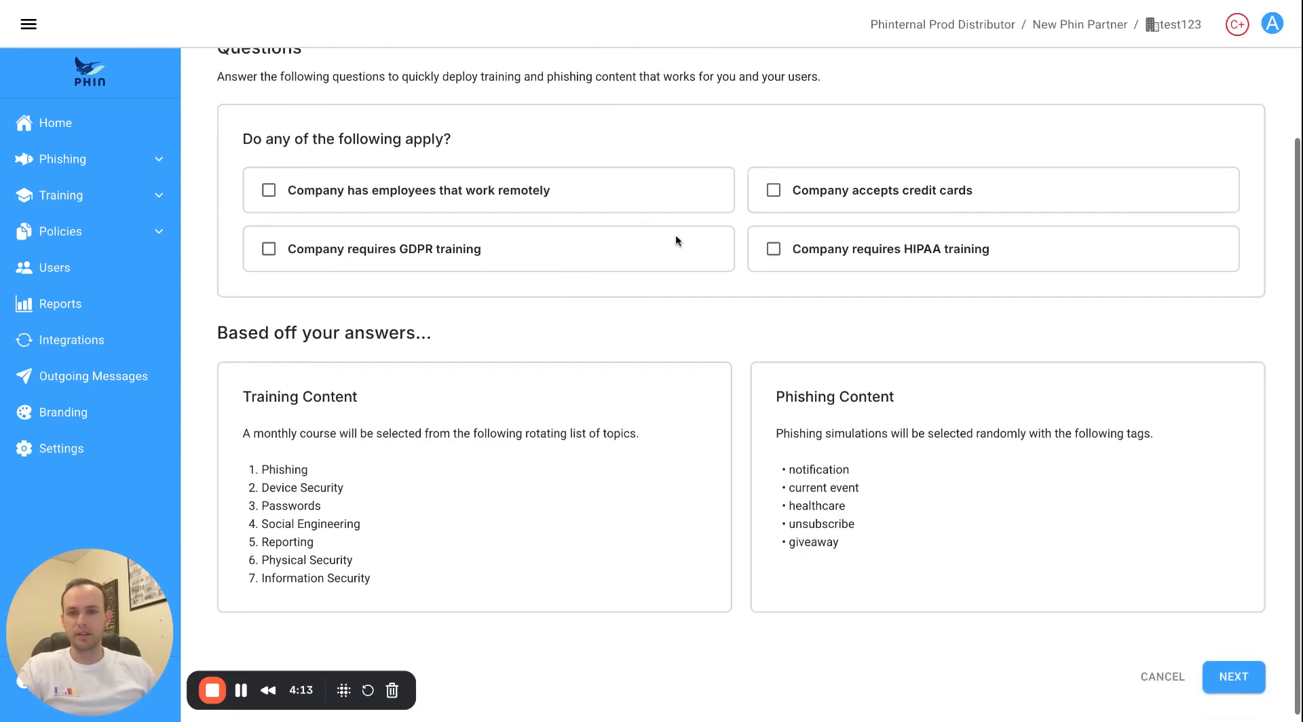
Mark HIPAA, credit cards, remote employees and GDPR as applying to the company, then continue.
click(773, 249)
click(773, 191)
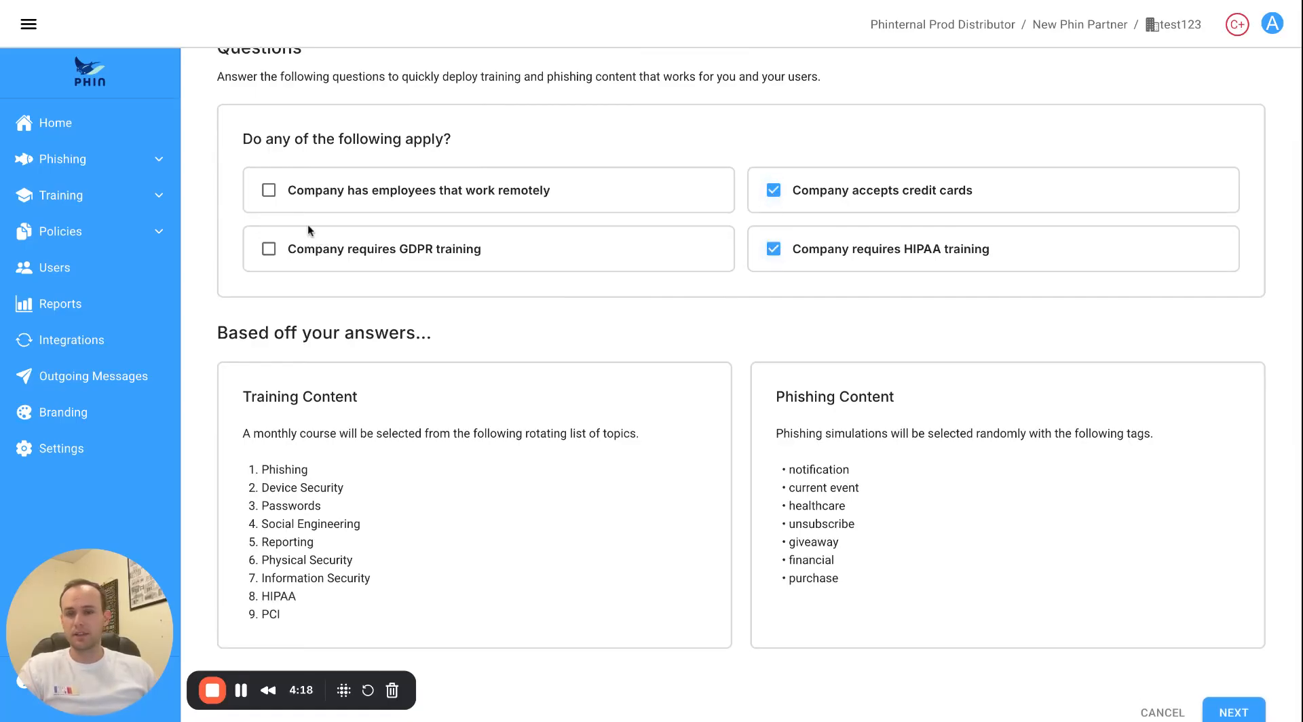
click(268, 196)
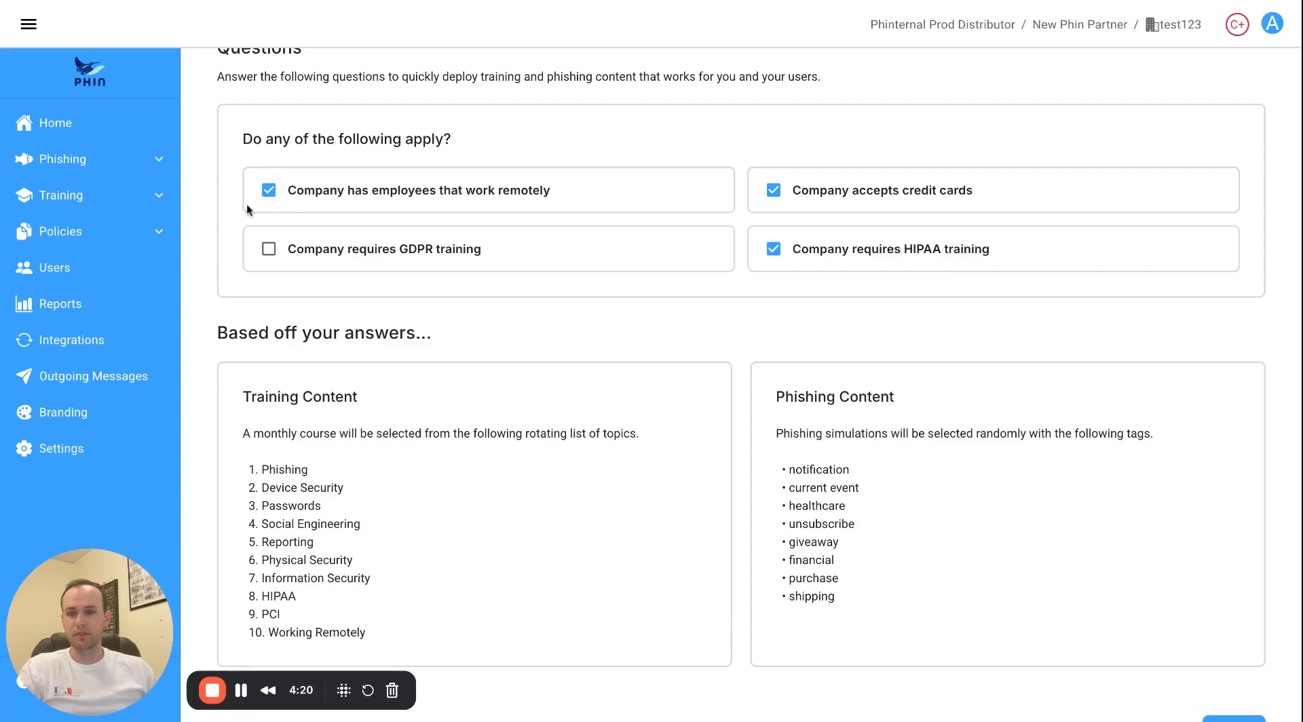
click(268, 253)
scroll(268, 258, down, 1)
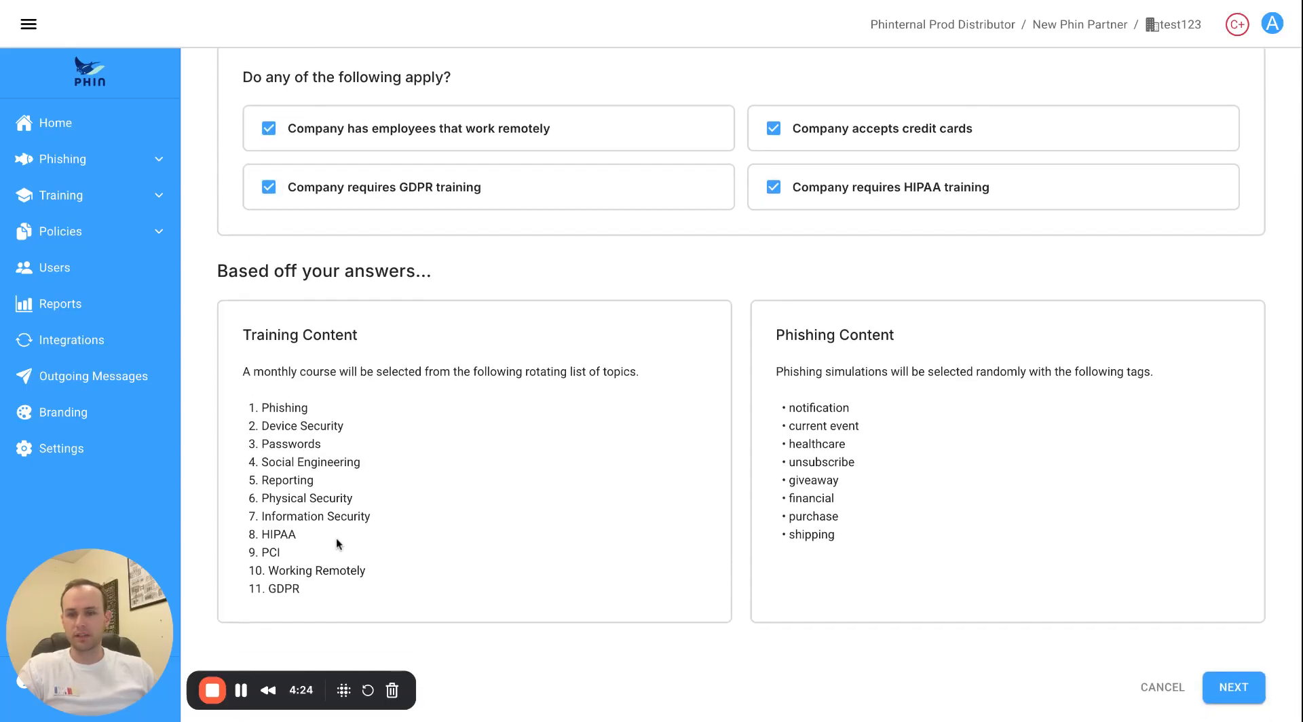
scroll(344, 530, down, 1)
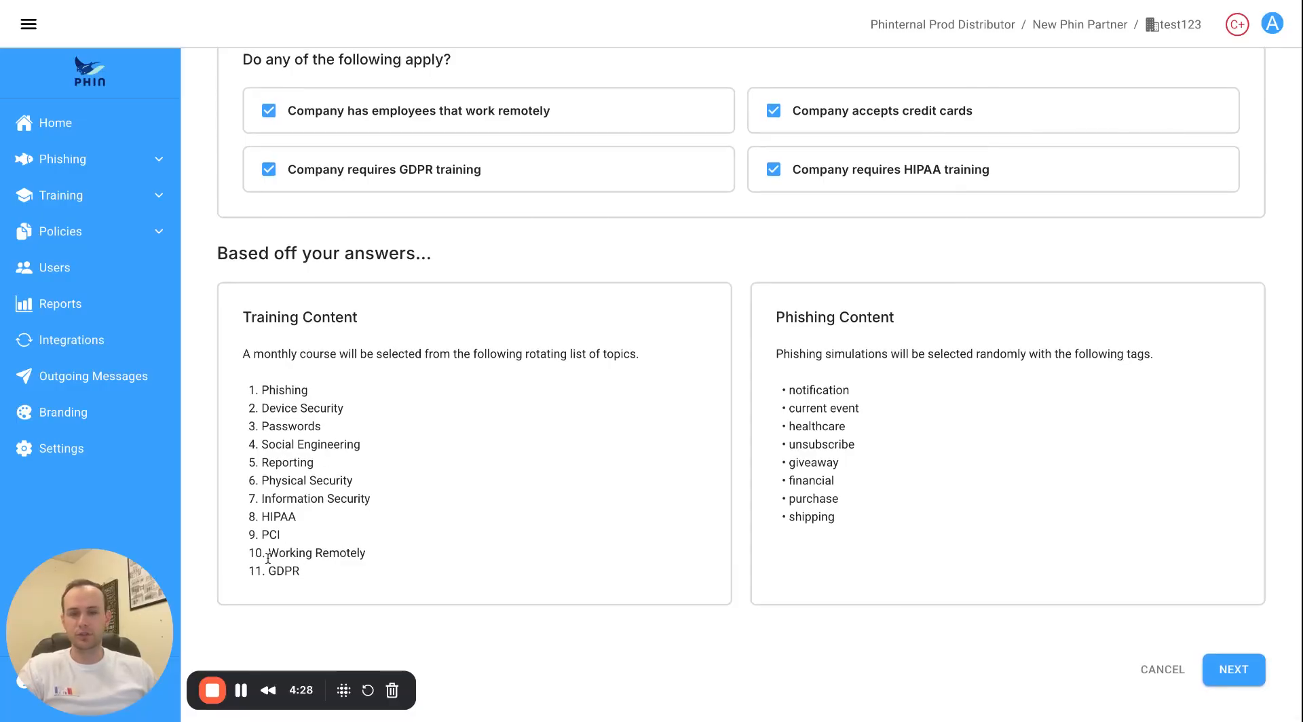
click(1228, 666)
scroll(474, 424, up, 2)
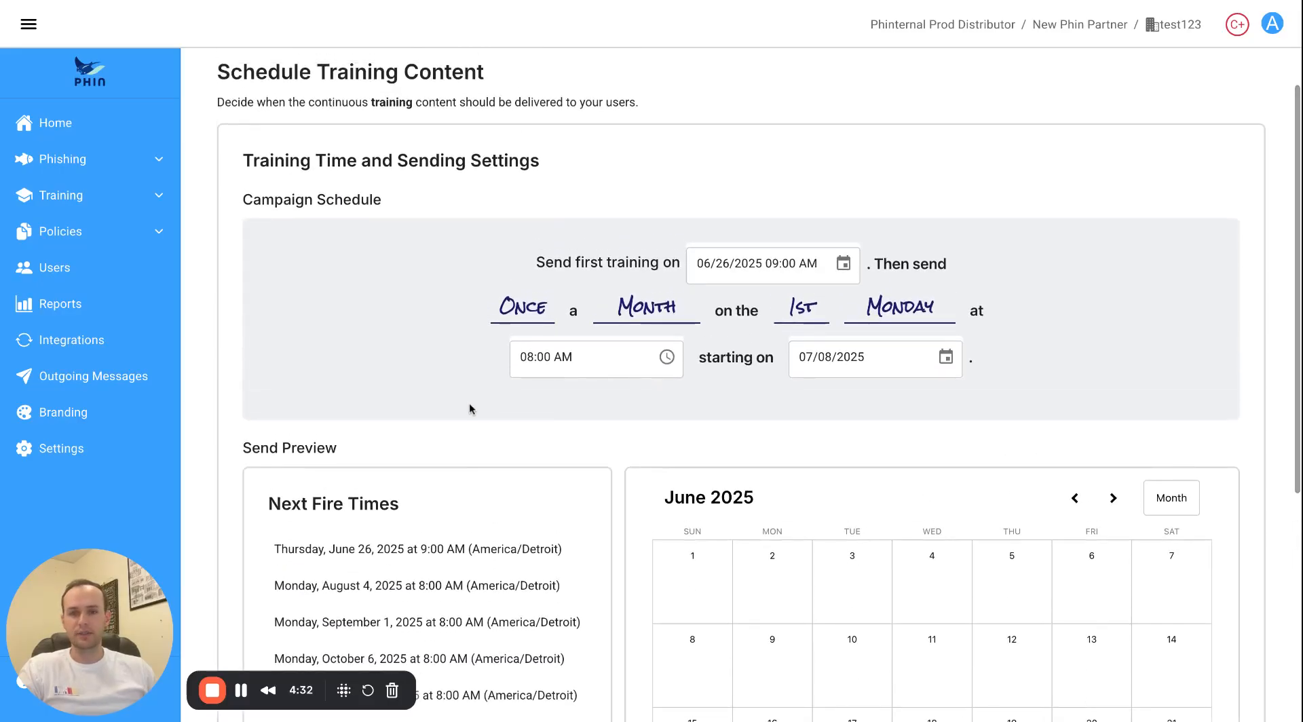
Set monthly training to start July 1, 2025, review the upcoming send dates, and continue.
scroll(470, 402, down, 1)
scroll(422, 340, down, 2)
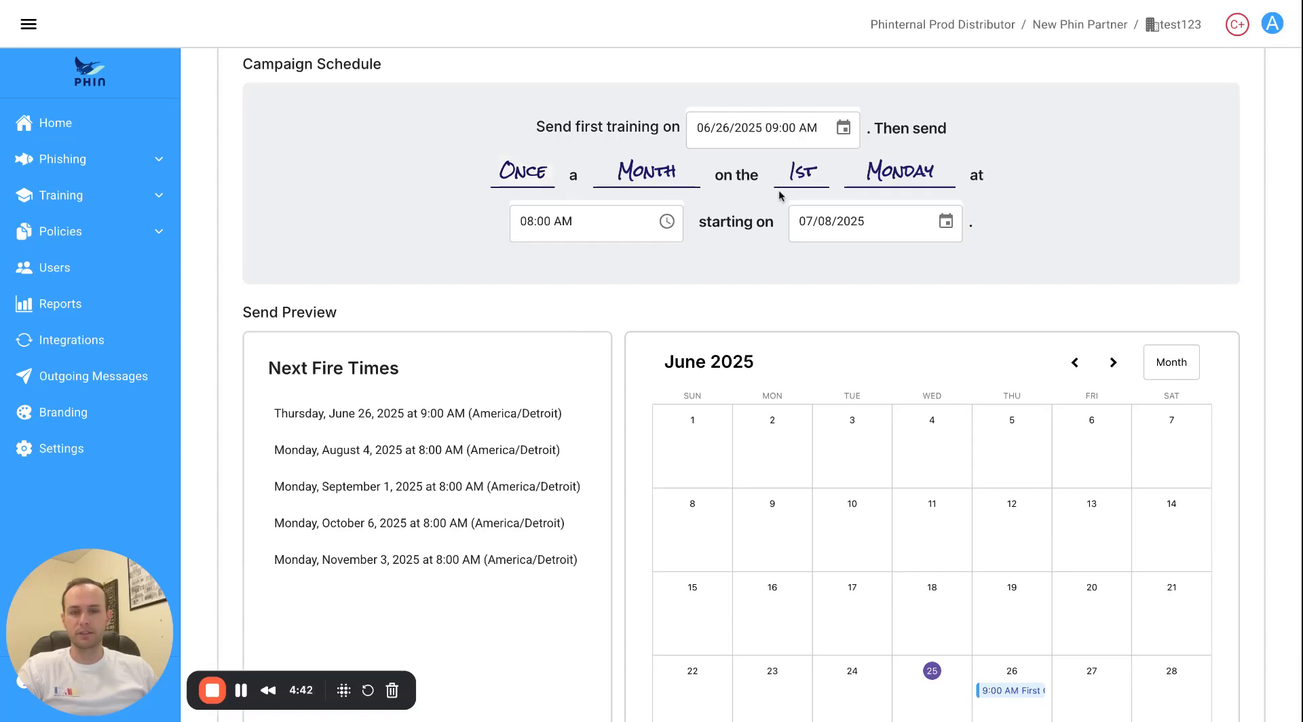
click(945, 220)
click(866, 331)
scroll(694, 297, down, 3)
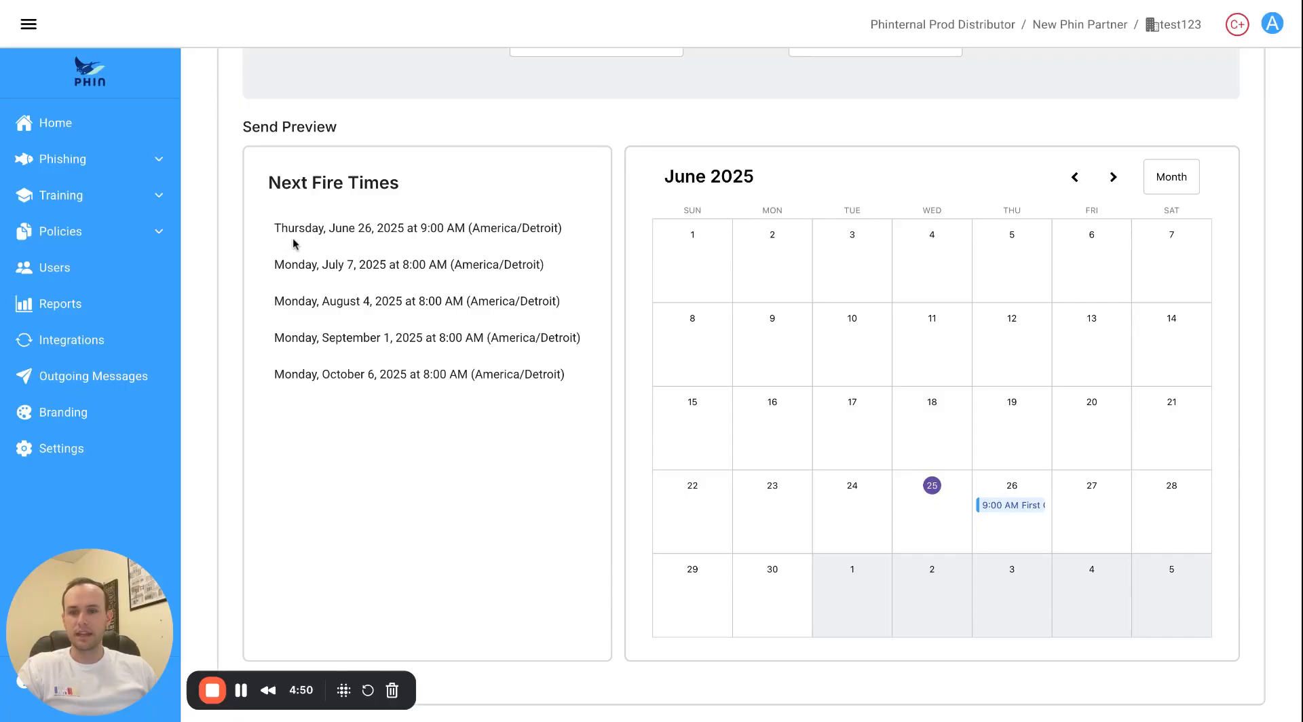
drag(287, 241, 294, 243)
click(499, 414)
scroll(503, 414, down, 2)
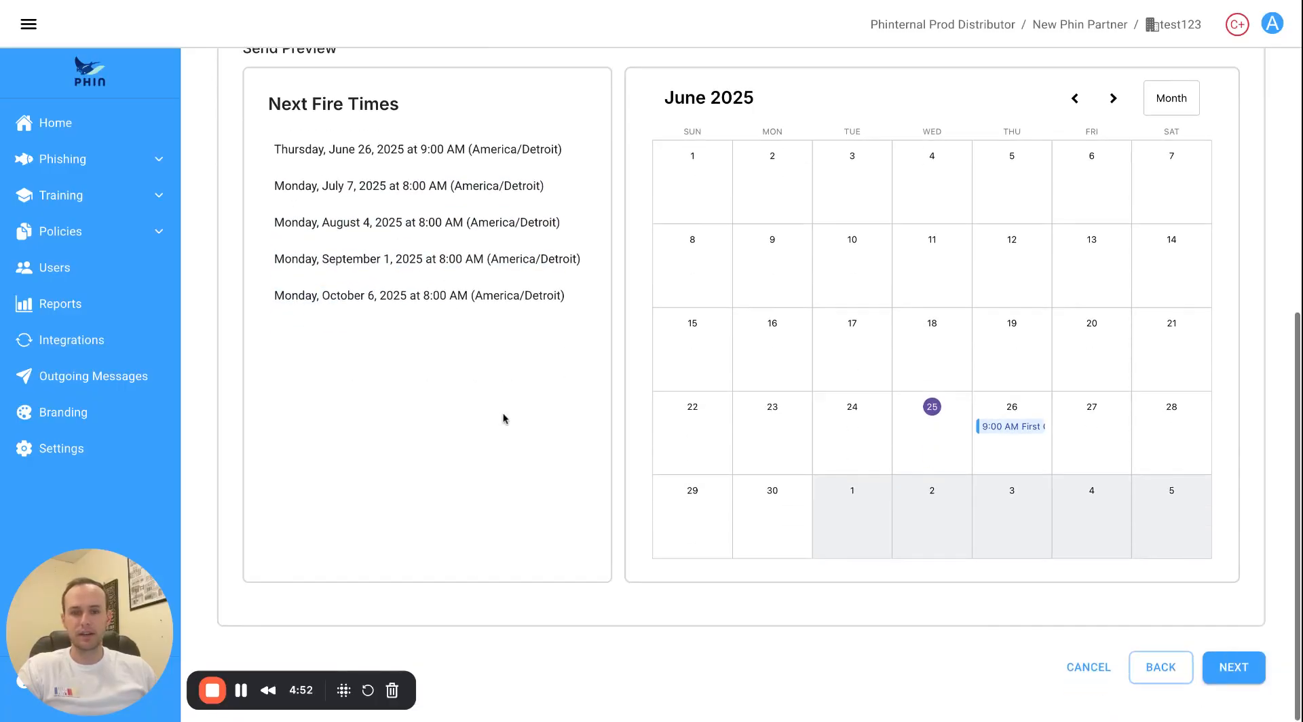
scroll(500, 414, up, 1)
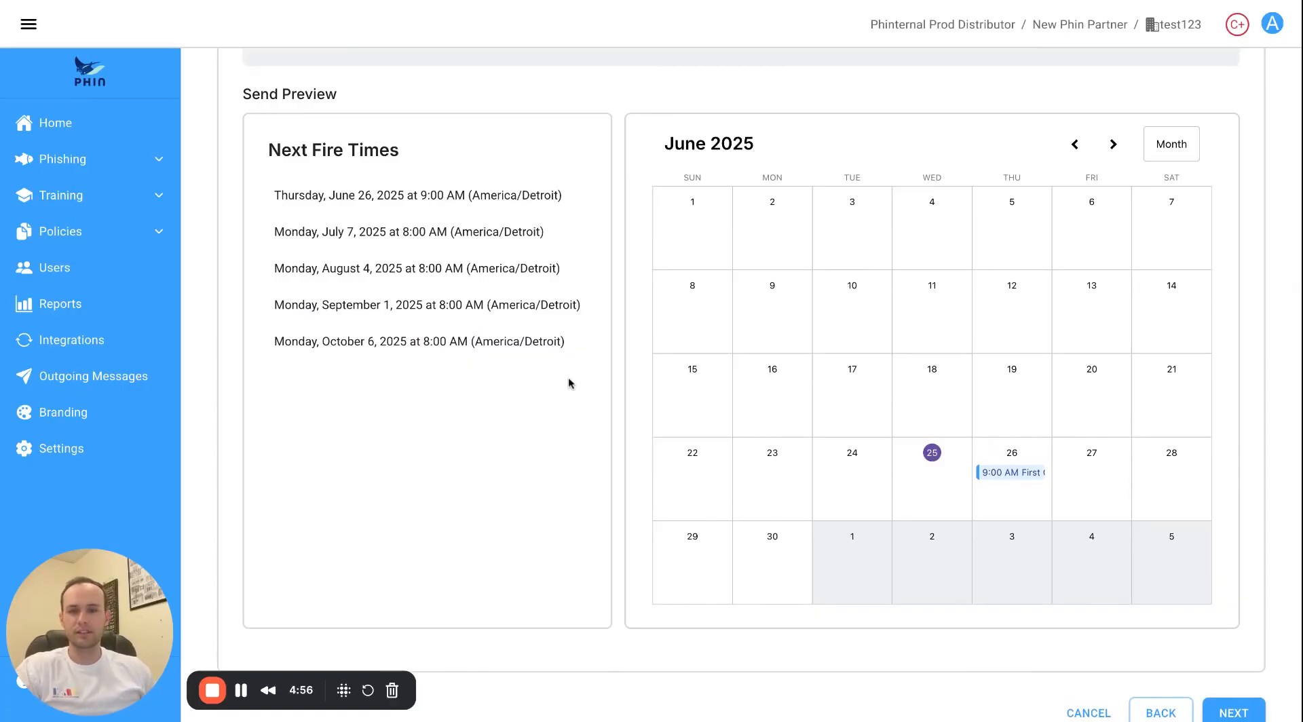
scroll(600, 414, down, 1)
click(1232, 668)
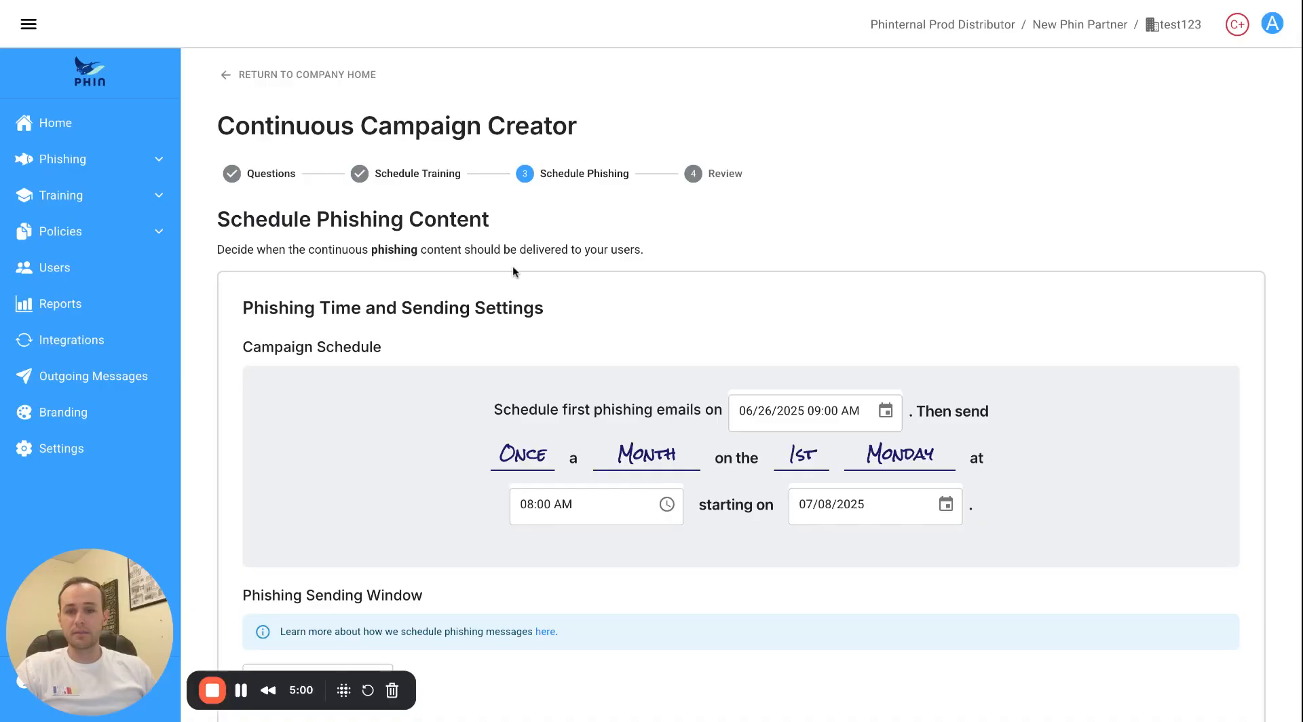
Set the phishing start date to July 1, 2025.
scroll(850, 417, down, 1)
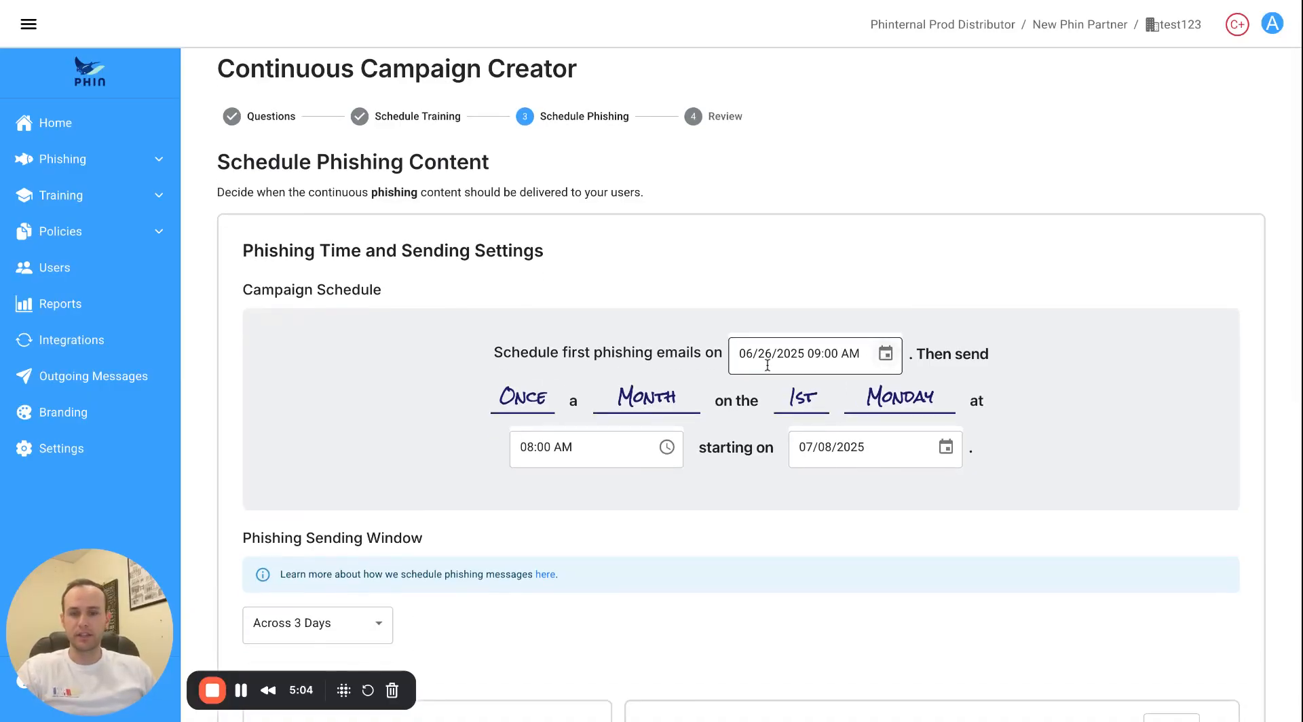
scroll(816, 363, down, 2)
click(946, 357)
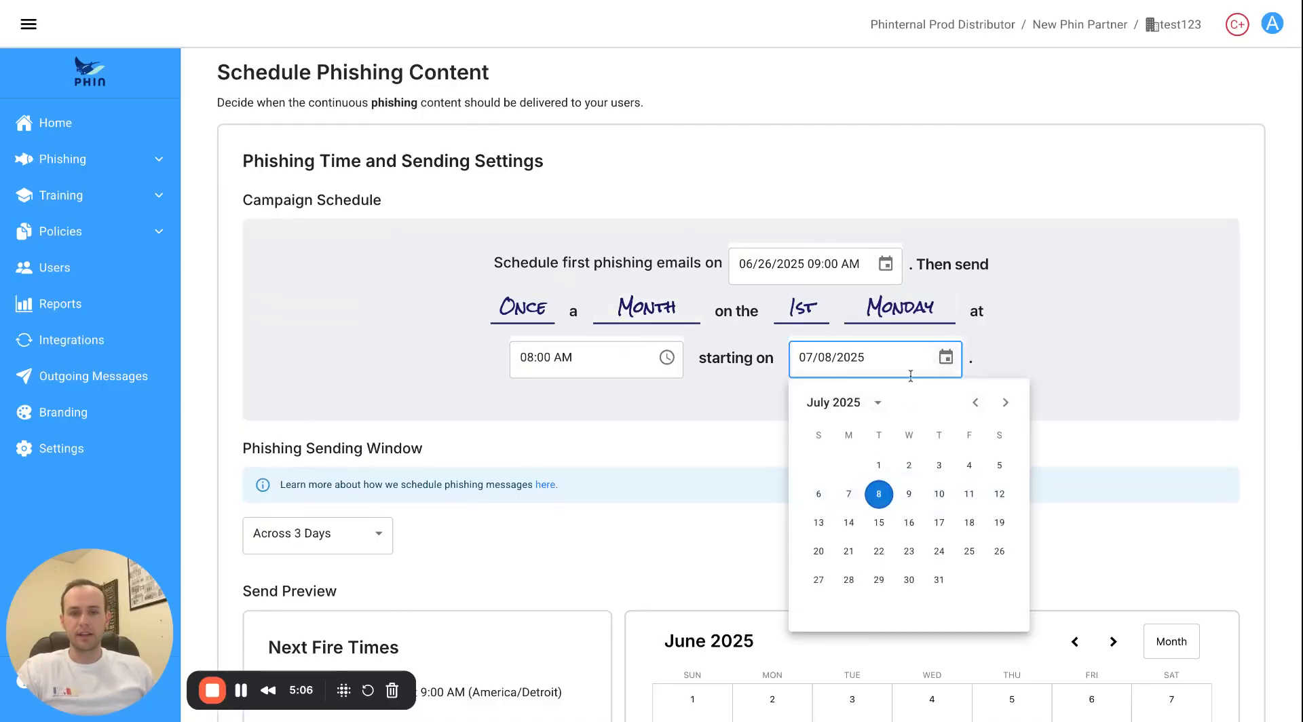
click(881, 465)
Keep the sending window at Across 3 Days and continue to the campaign review.
scroll(692, 441, down, 1)
scroll(690, 441, down, 1)
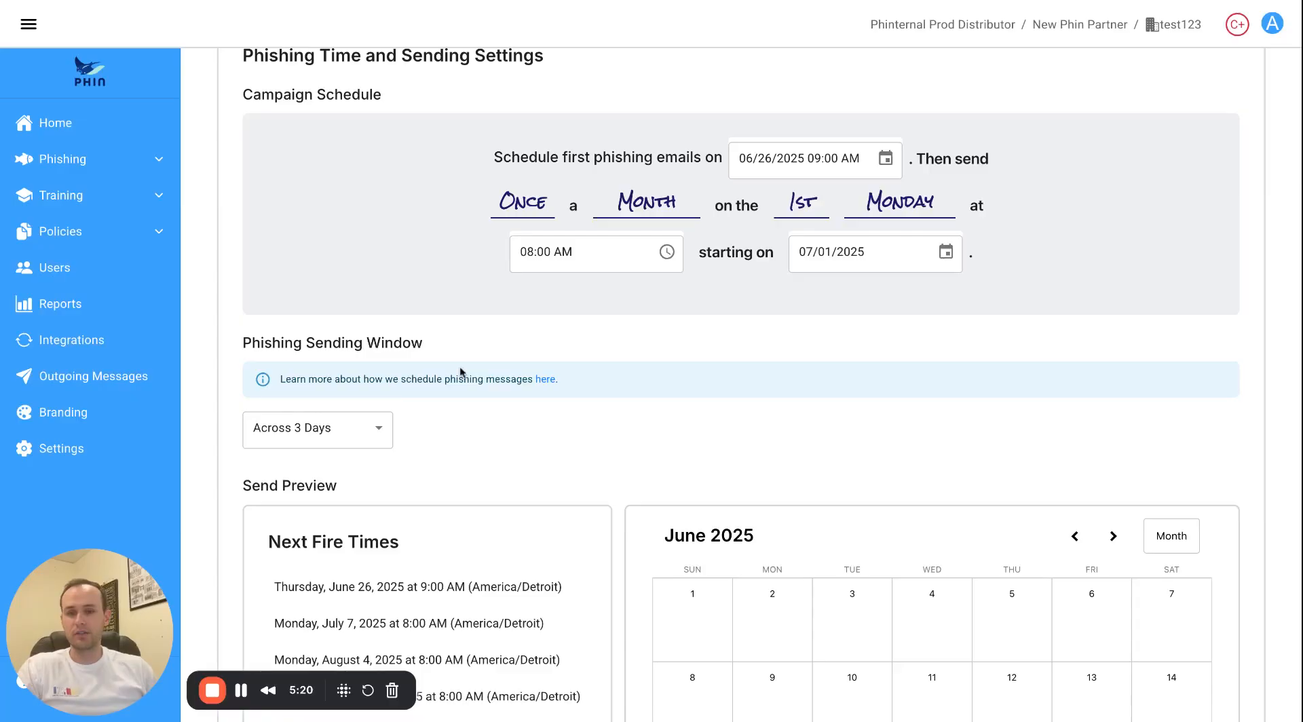
click(380, 441)
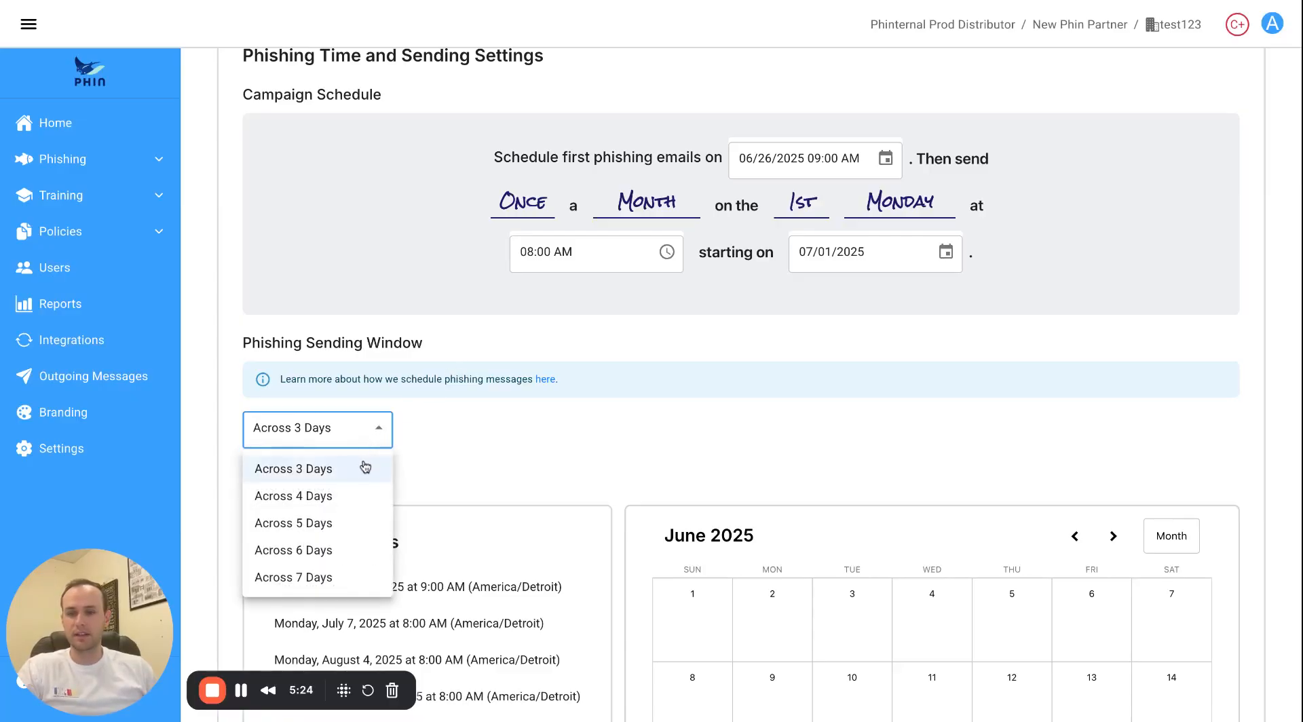
click(445, 450)
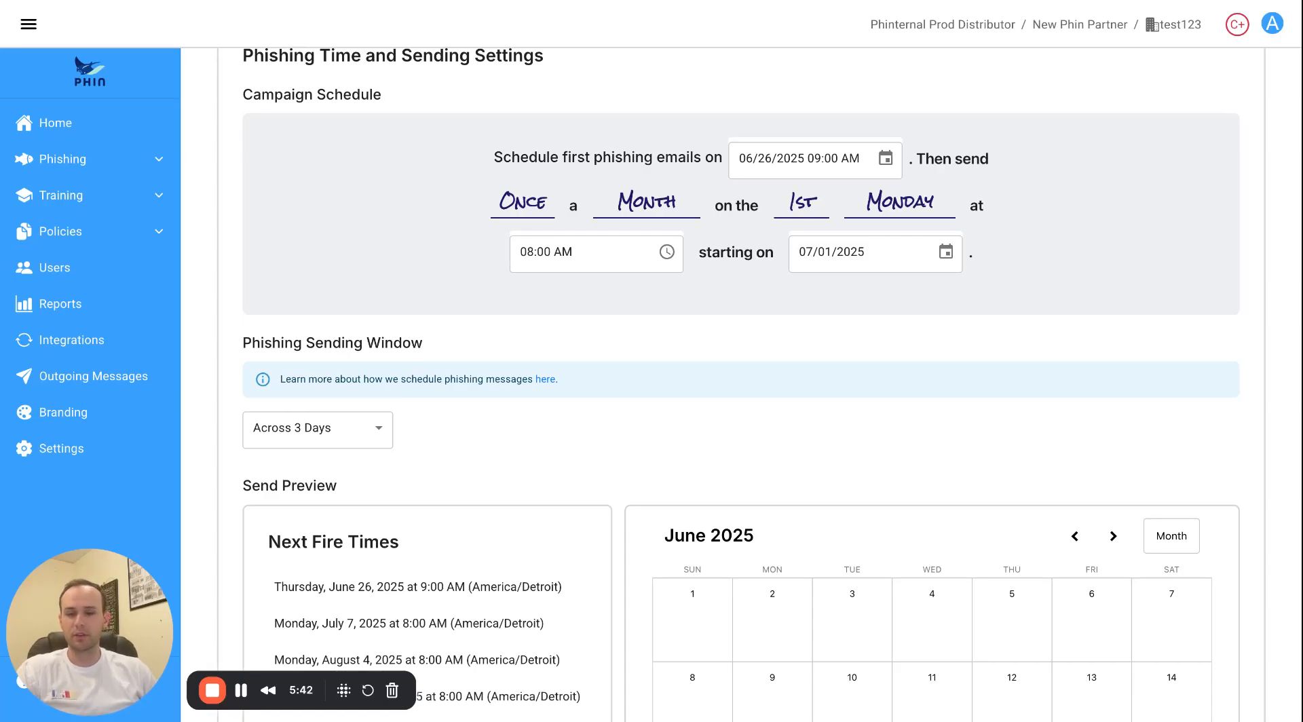
scroll(481, 414, down, 5)
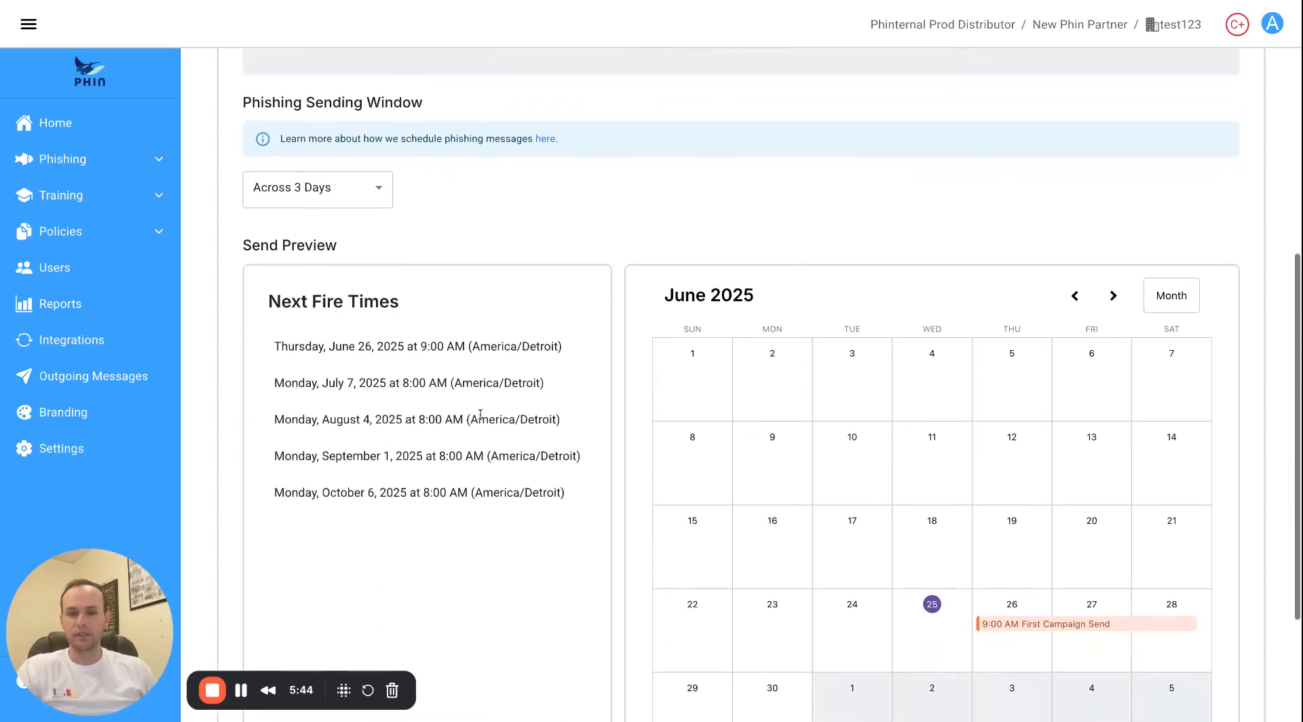
scroll(492, 380, down, 1)
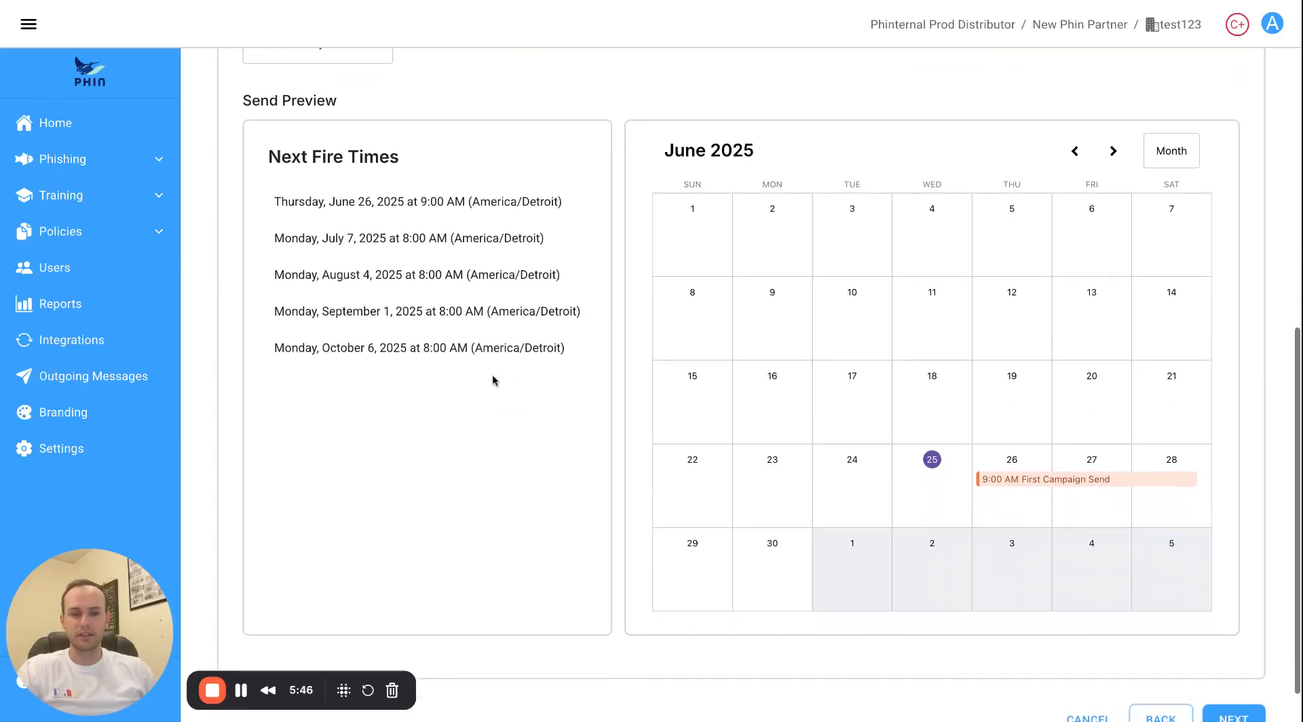
scroll(681, 426, down, 1)
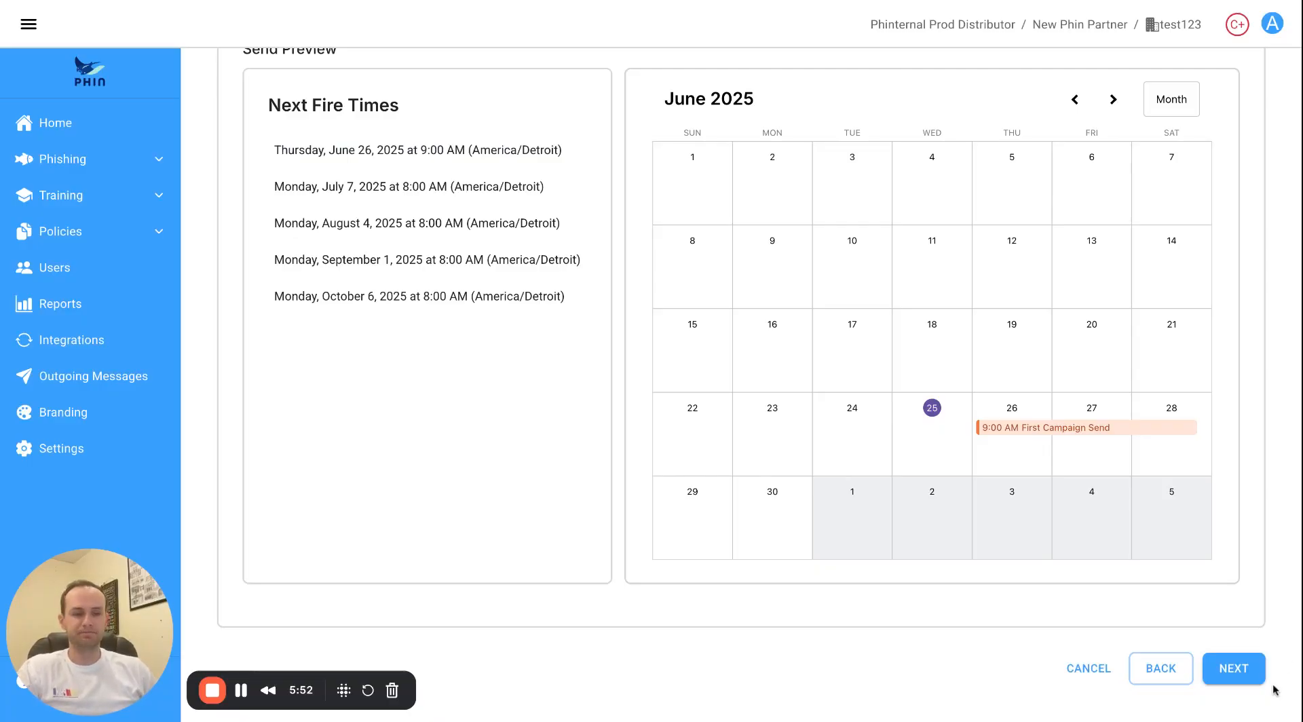
click(1234, 668)
Scroll through the review of topics, tags and June 26 first sends, then launch the campaign.
scroll(535, 367, down, 1)
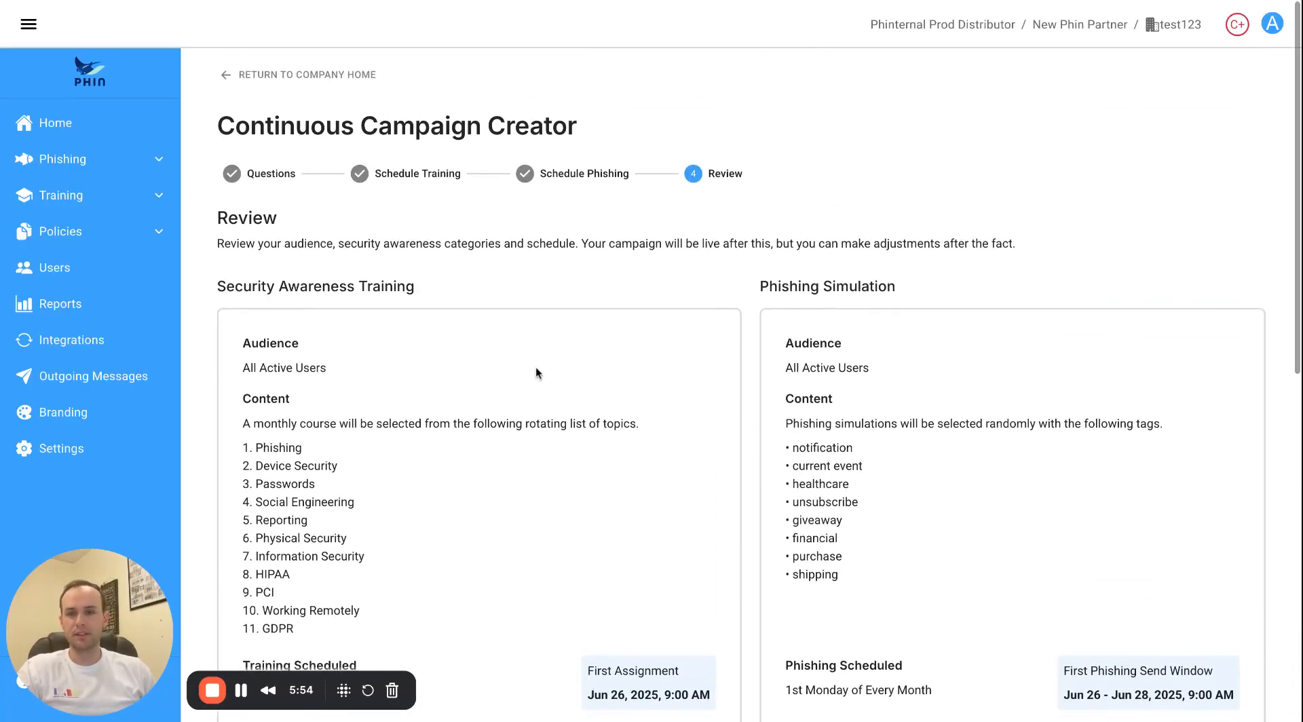
scroll(550, 349, down, 2)
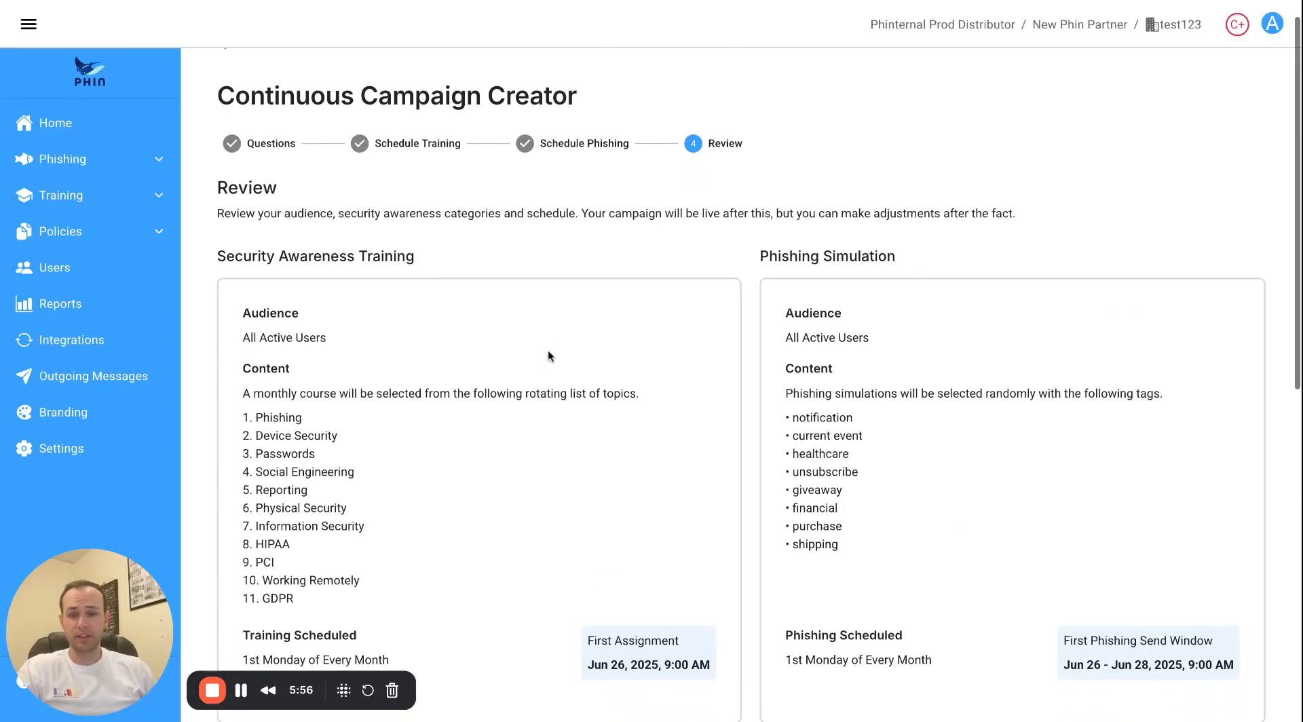
scroll(543, 348, down, 5)
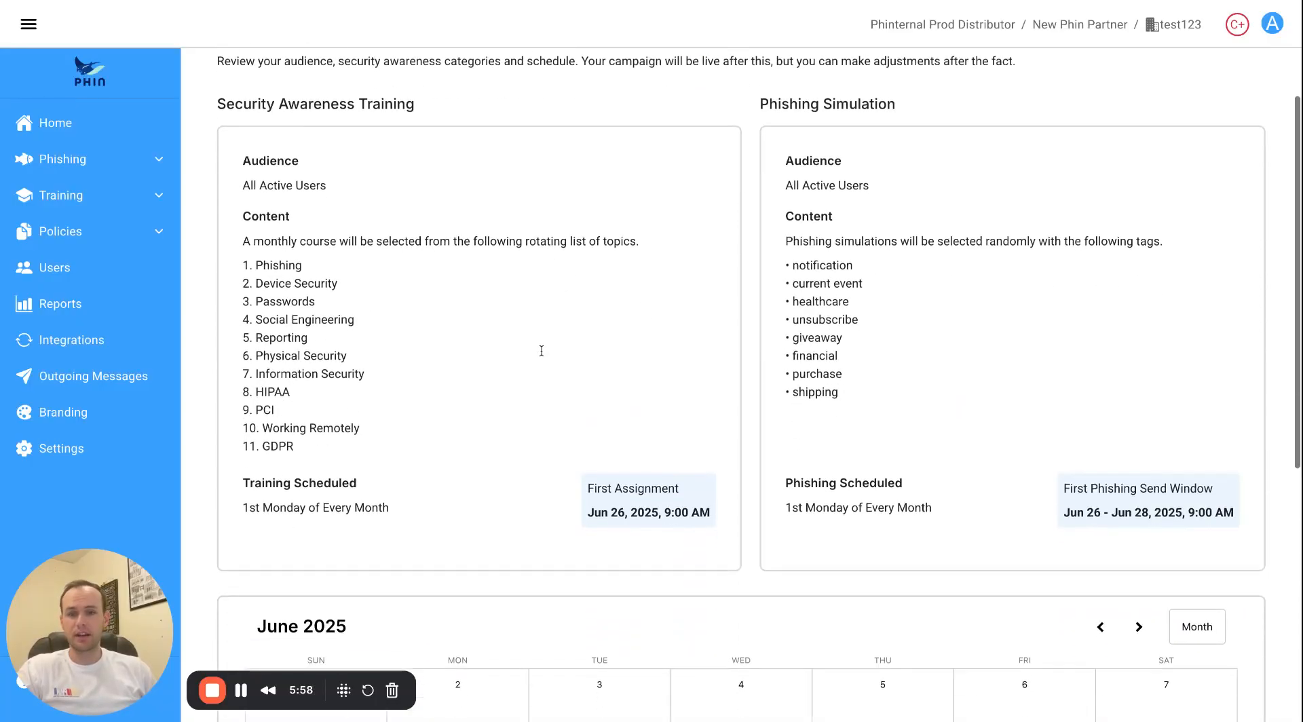
scroll(548, 347, down, 5)
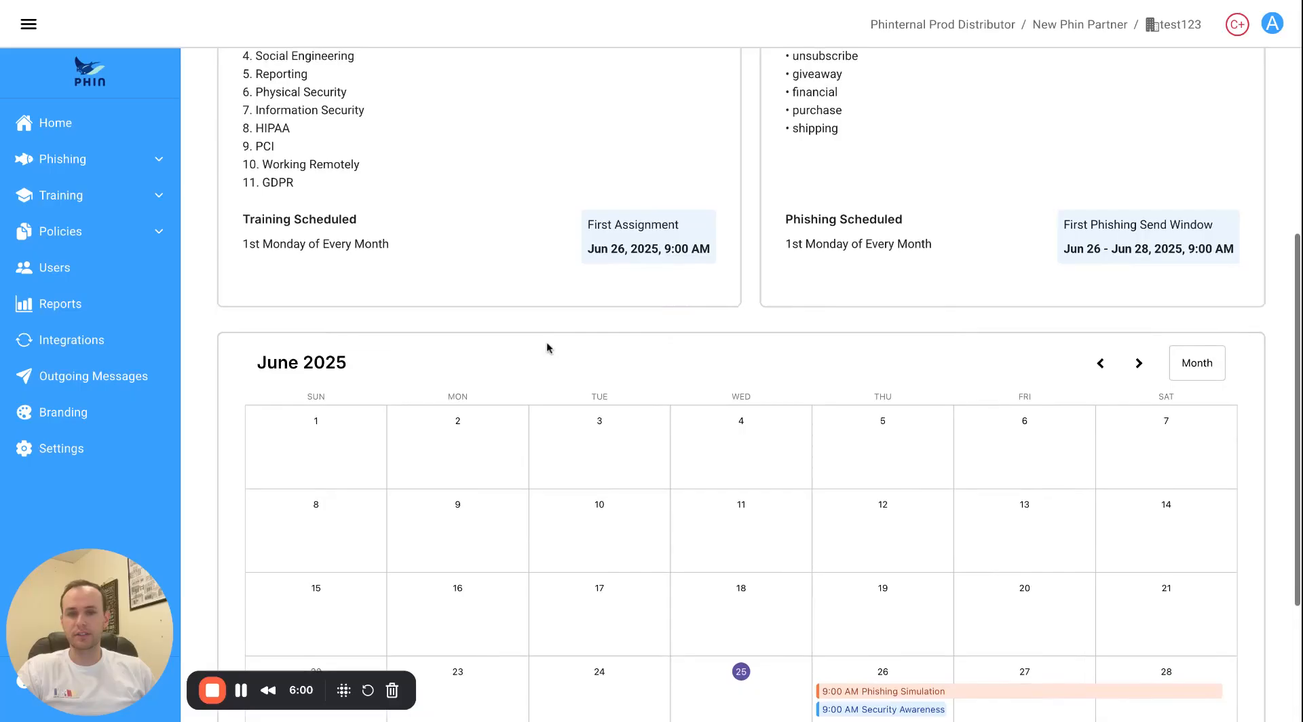
scroll(760, 444, down, 1)
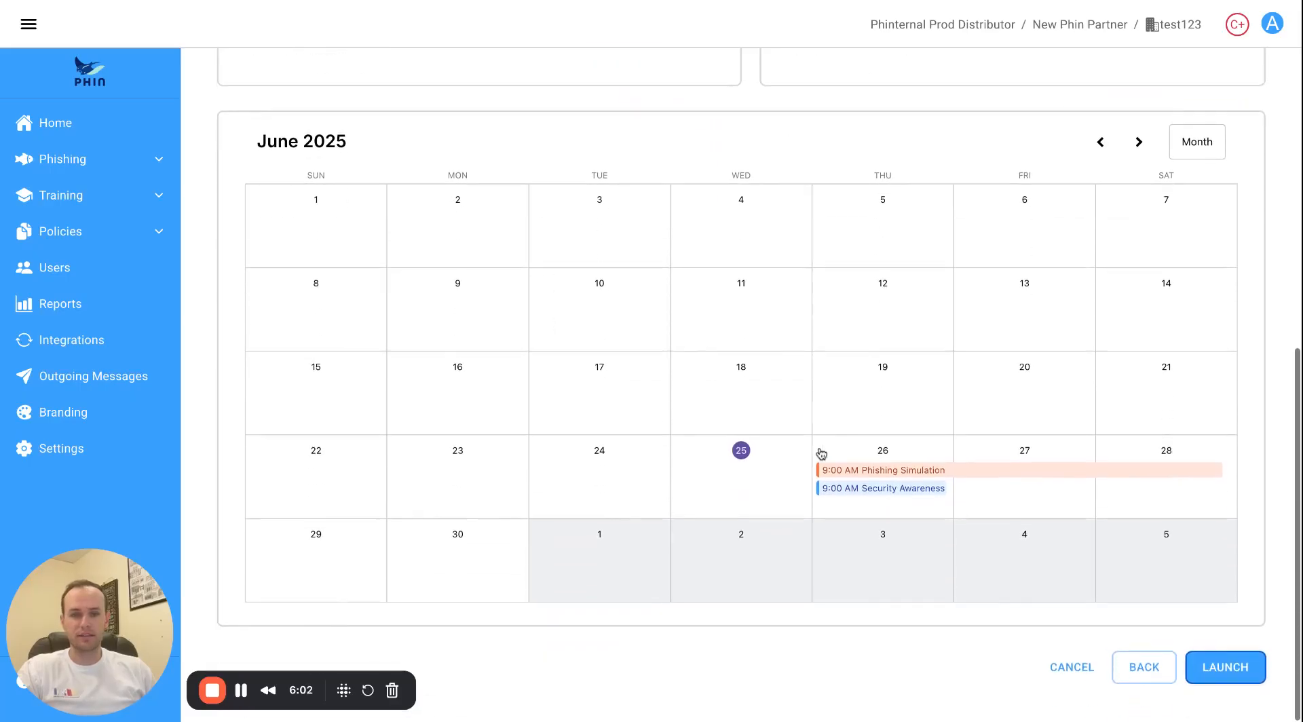
click(1210, 672)
Confirm the launch and browse the calendar through July and August, back to June 2025.
click(811, 428)
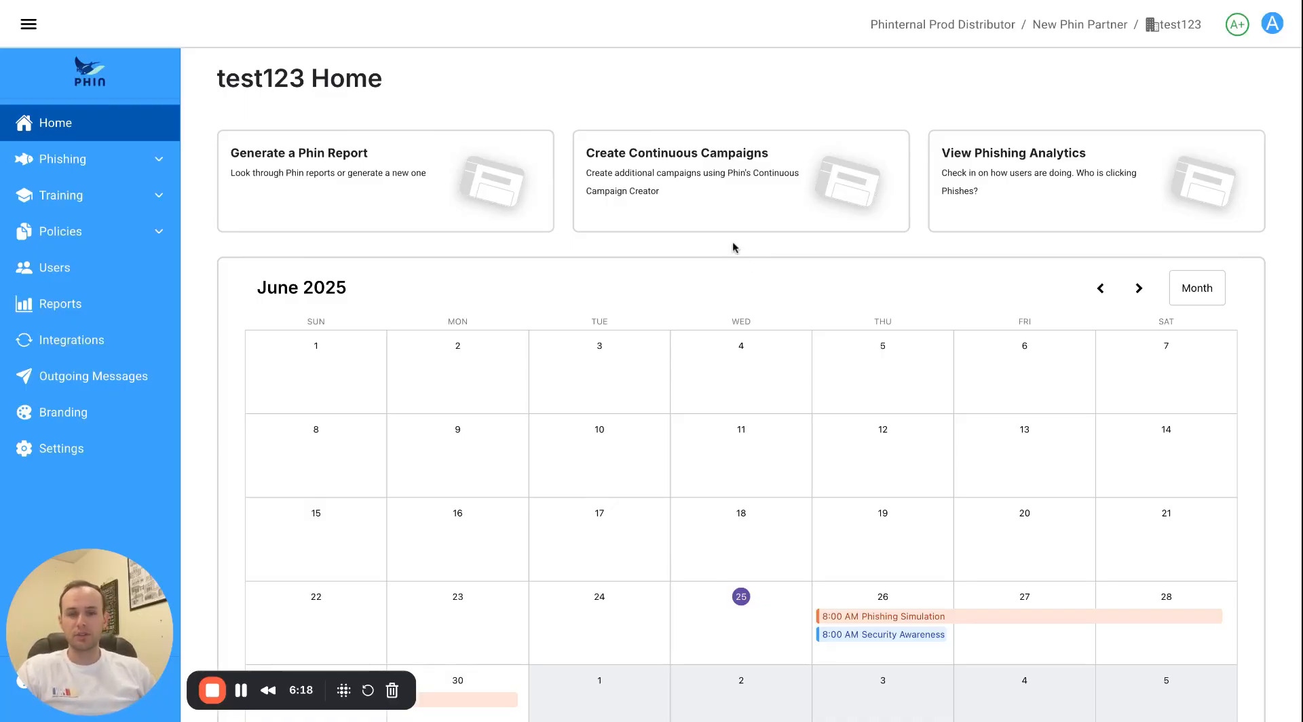
scroll(712, 290, down, 2)
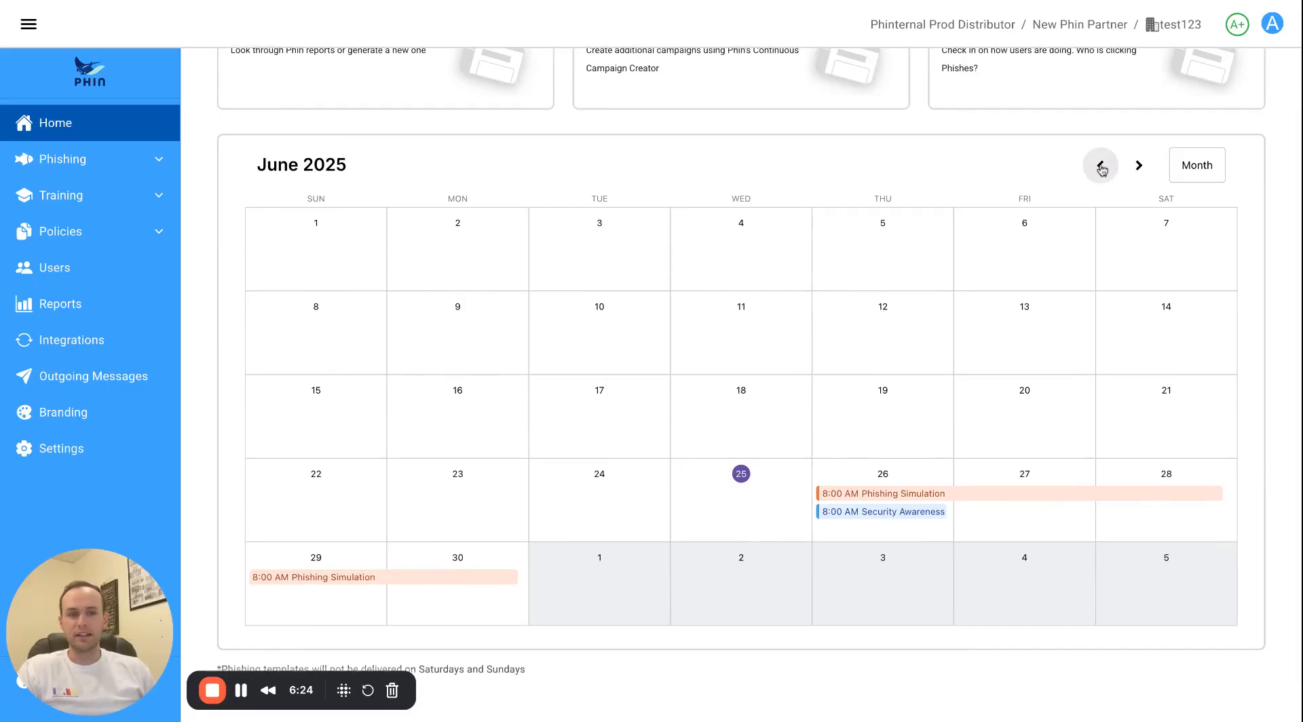
click(1138, 166)
click(1136, 171)
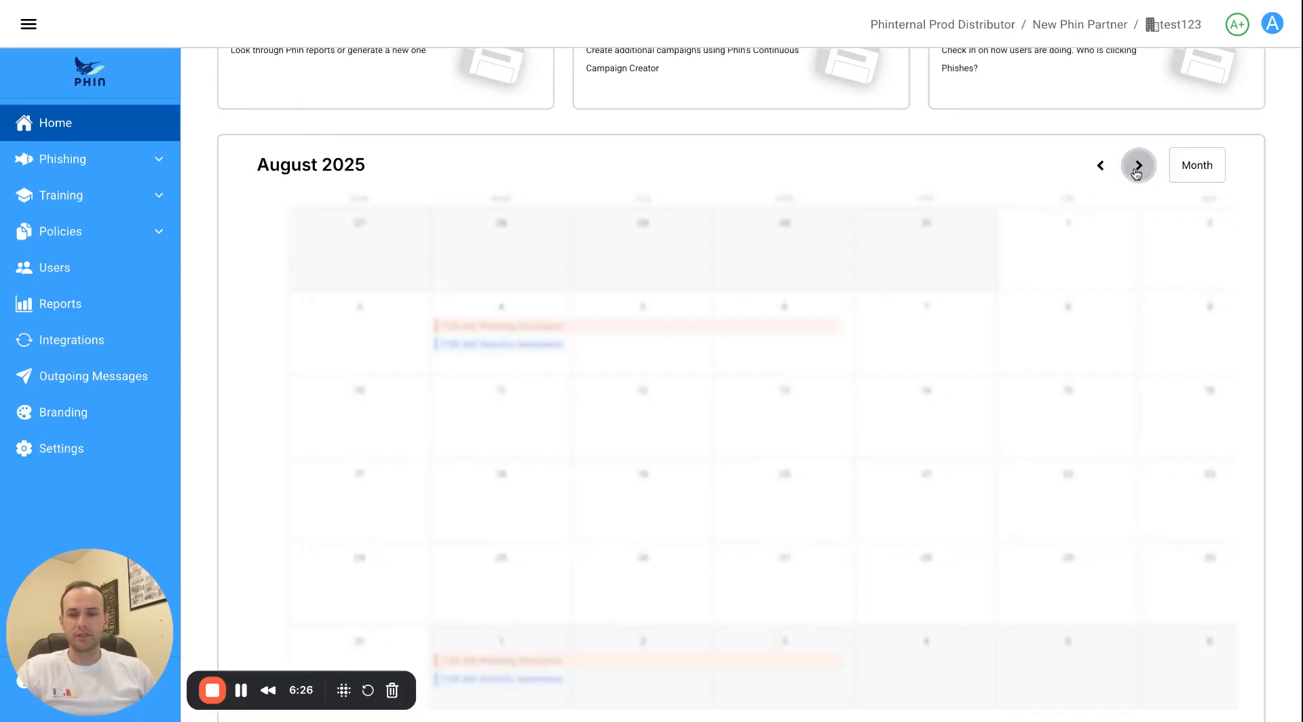
click(1102, 171)
click(1105, 174)
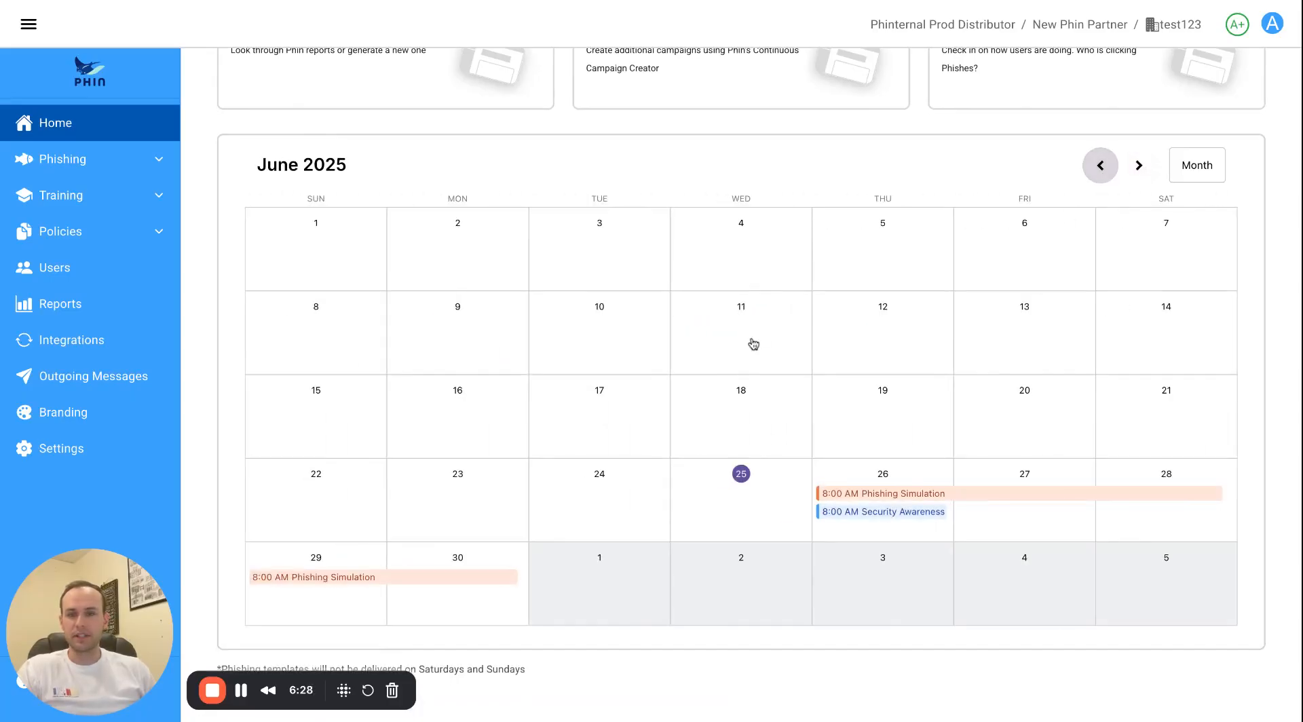
scroll(750, 344, up, 2)
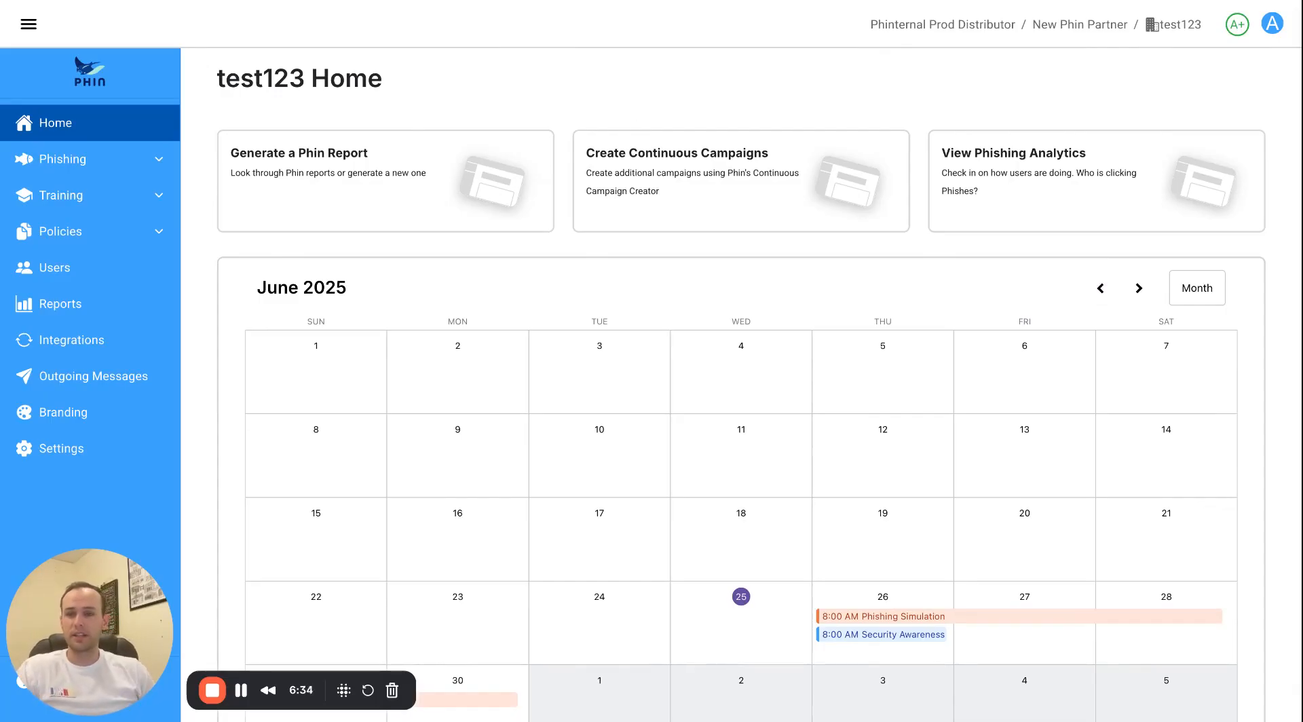
Open Training Campaigns and scroll through the Security Awareness Training campaign's schedule, audience and courses.
click(116, 205)
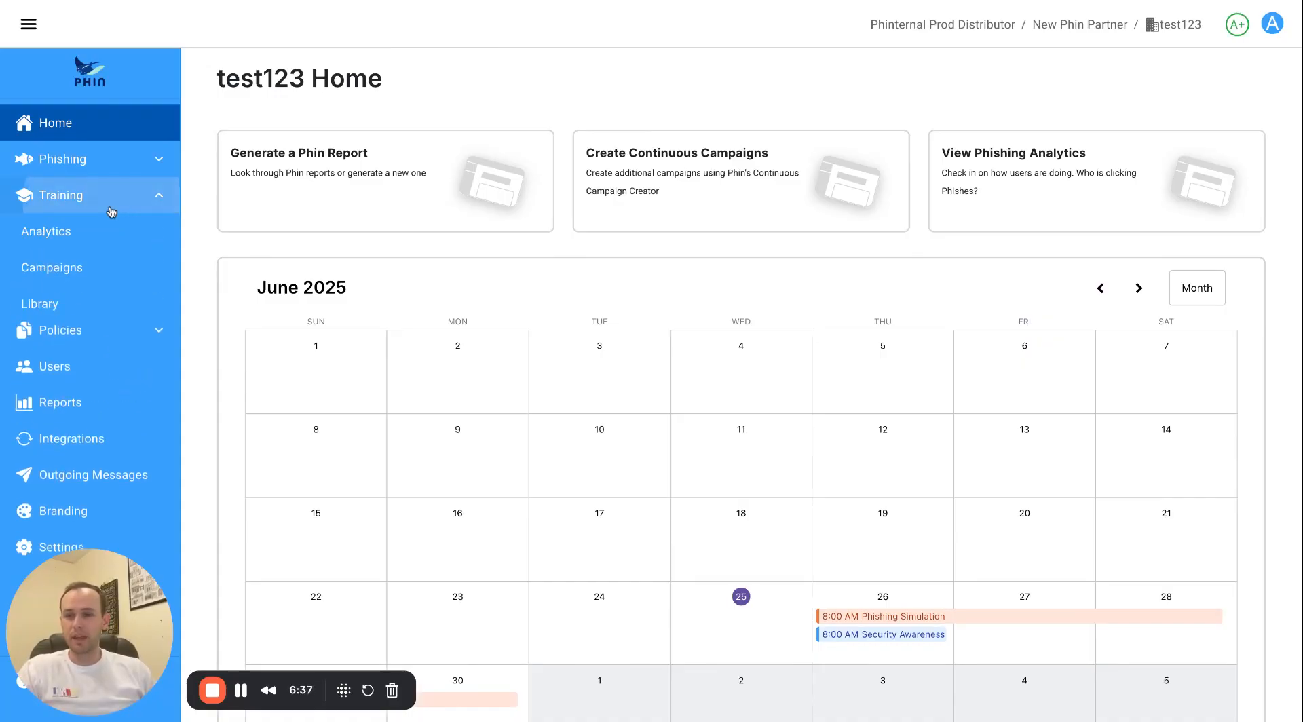
click(71, 272)
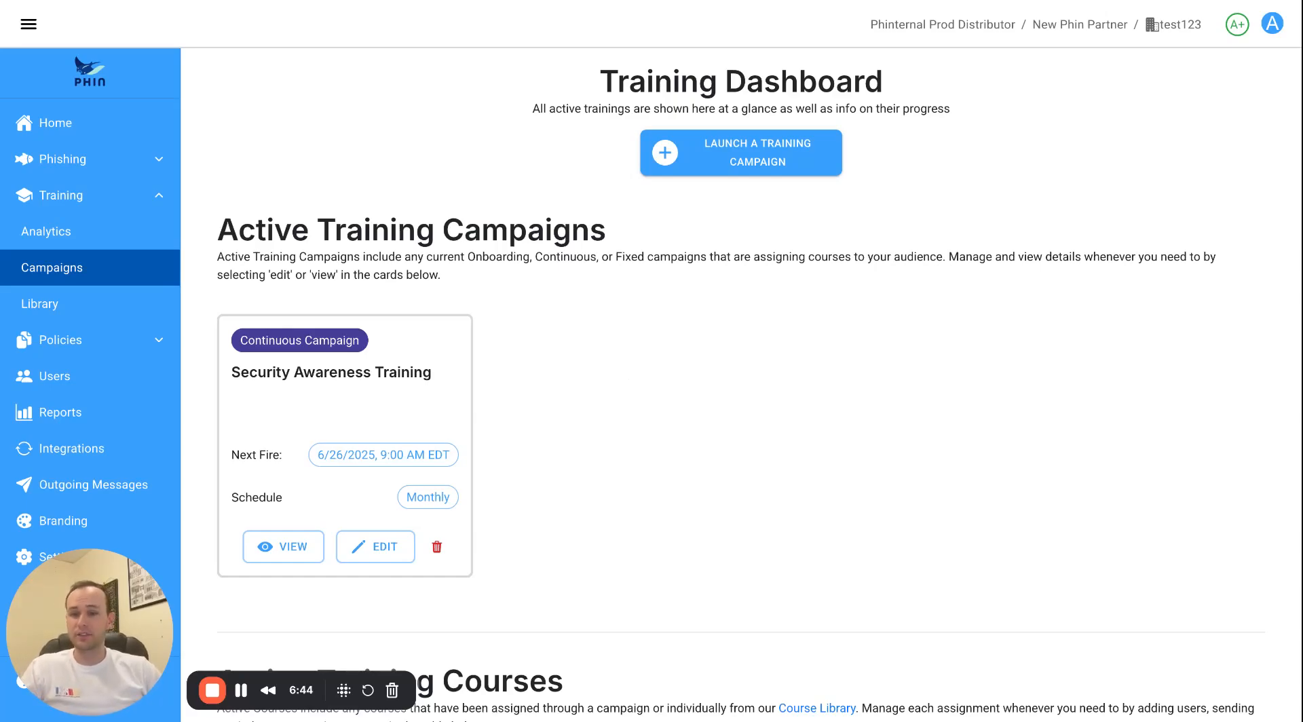
click(283, 547)
scroll(415, 287, down, 1)
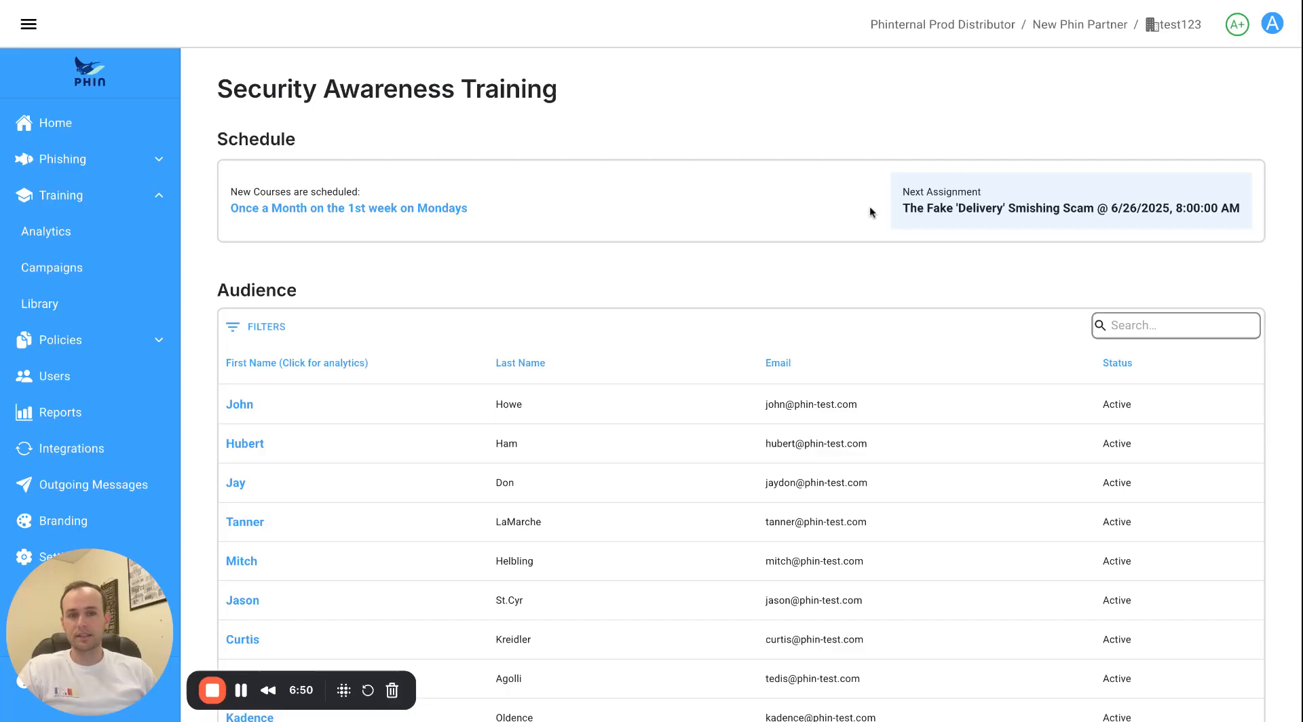
scroll(731, 277, down, 2)
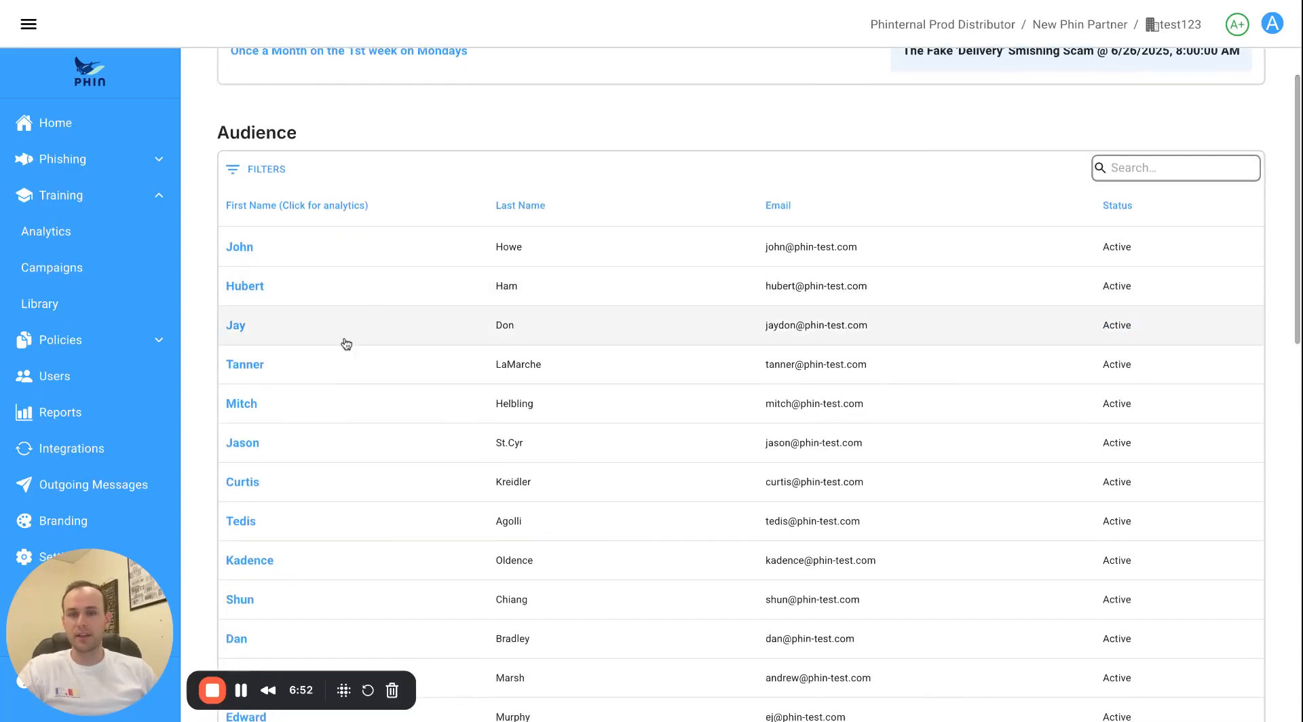
scroll(565, 318, down, 6)
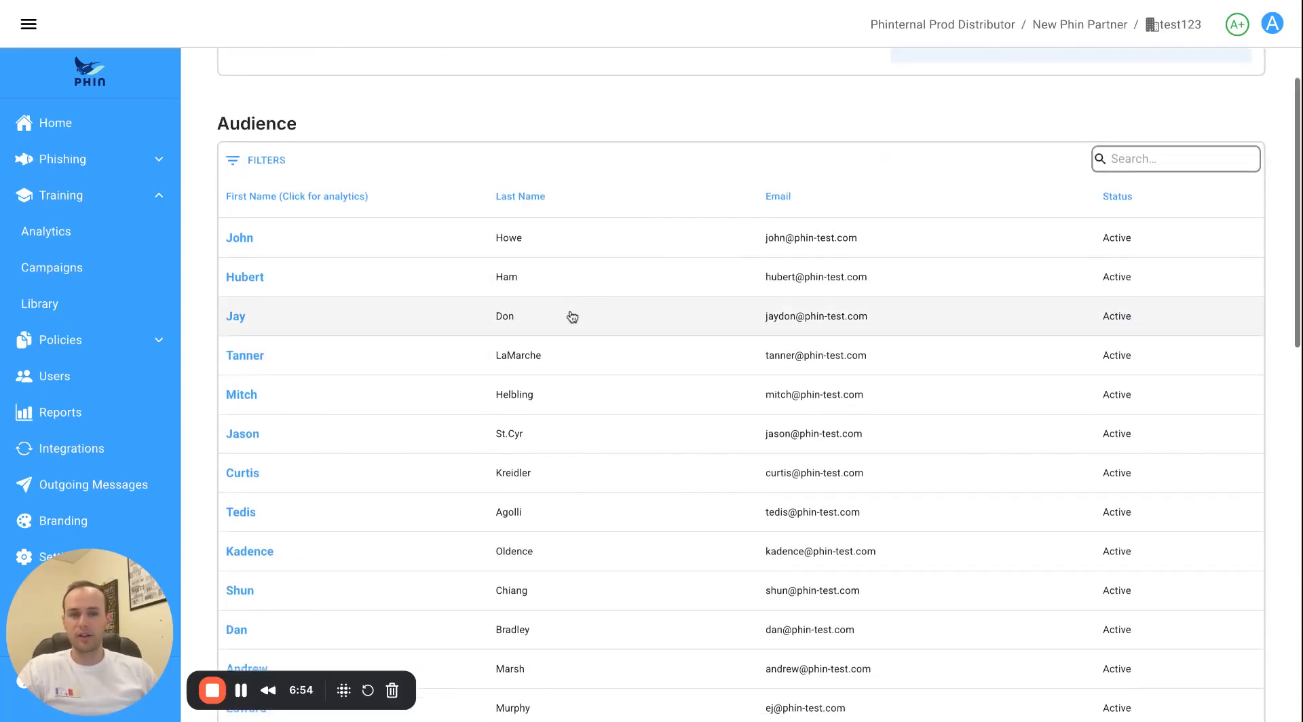
scroll(570, 319, down, 5)
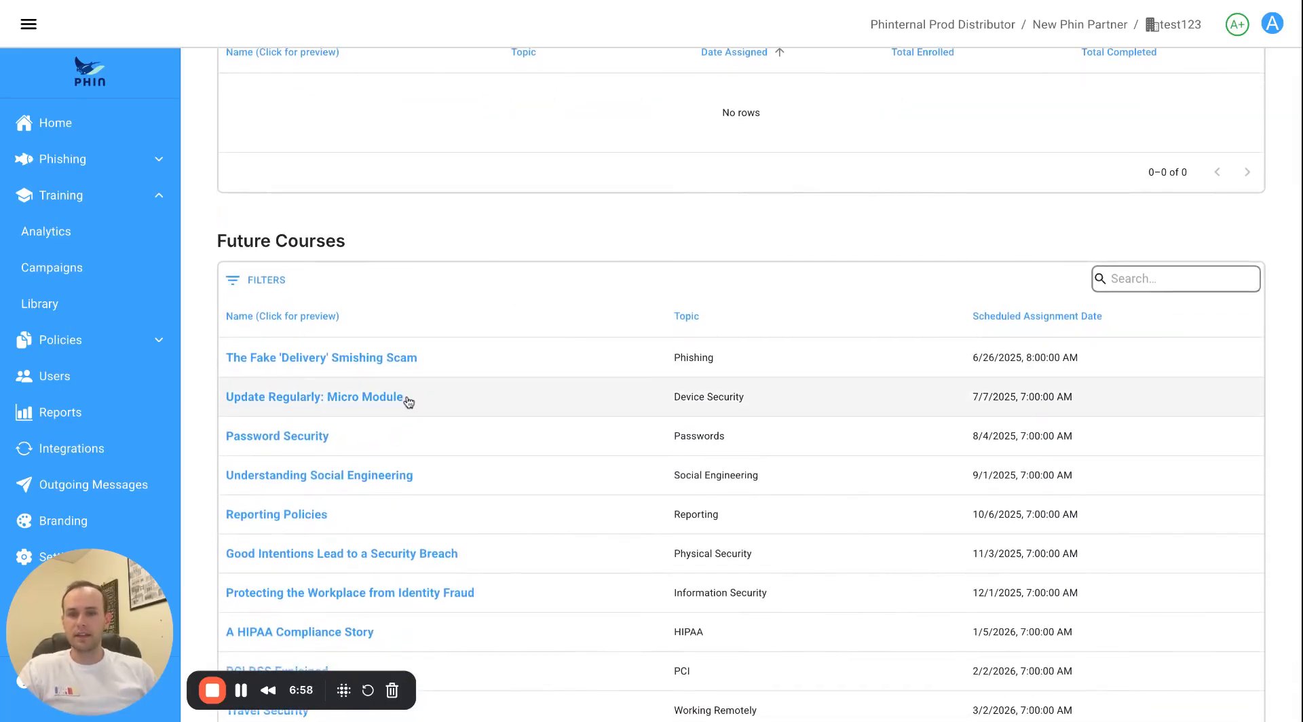
scroll(399, 375, down, 1)
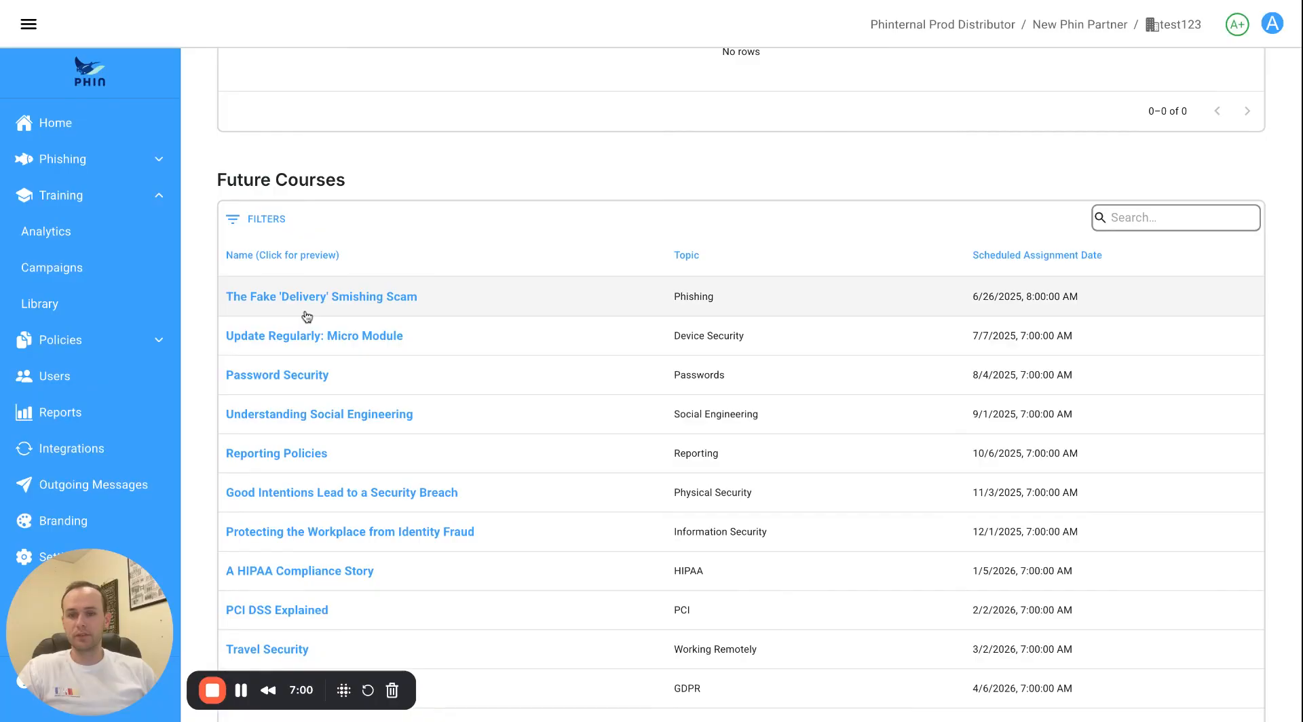
scroll(304, 319, down, 1)
scroll(306, 321, up, 4)
scroll(323, 333, down, 4)
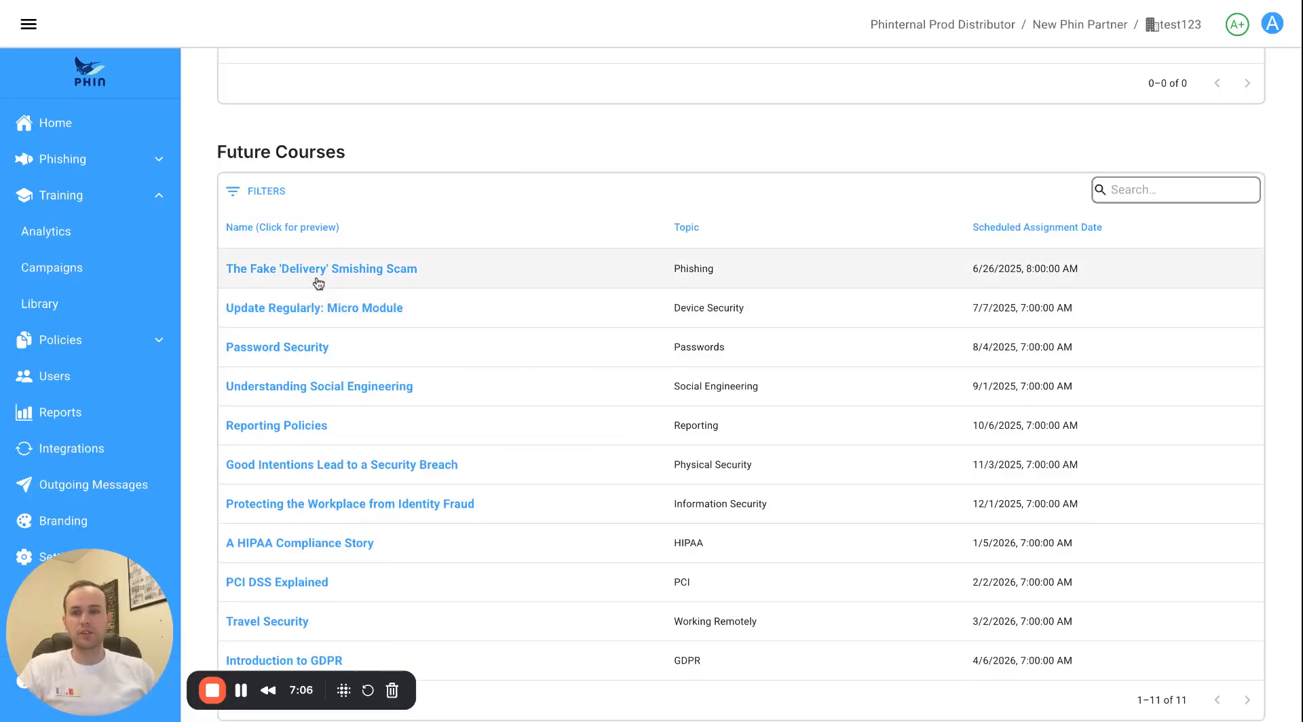
Preview The Fake 'Delivery' Smishing Scam course, then go back to the campaigns dashboard.
click(318, 283)
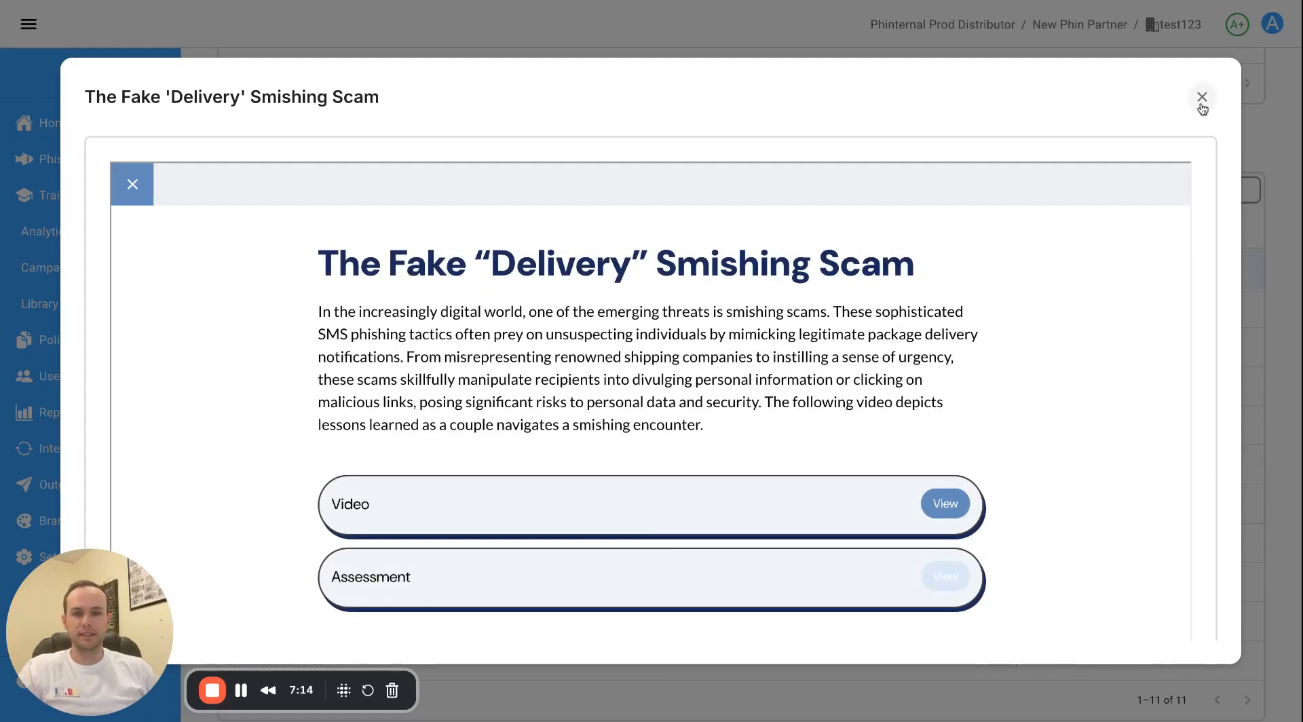
click(1202, 98)
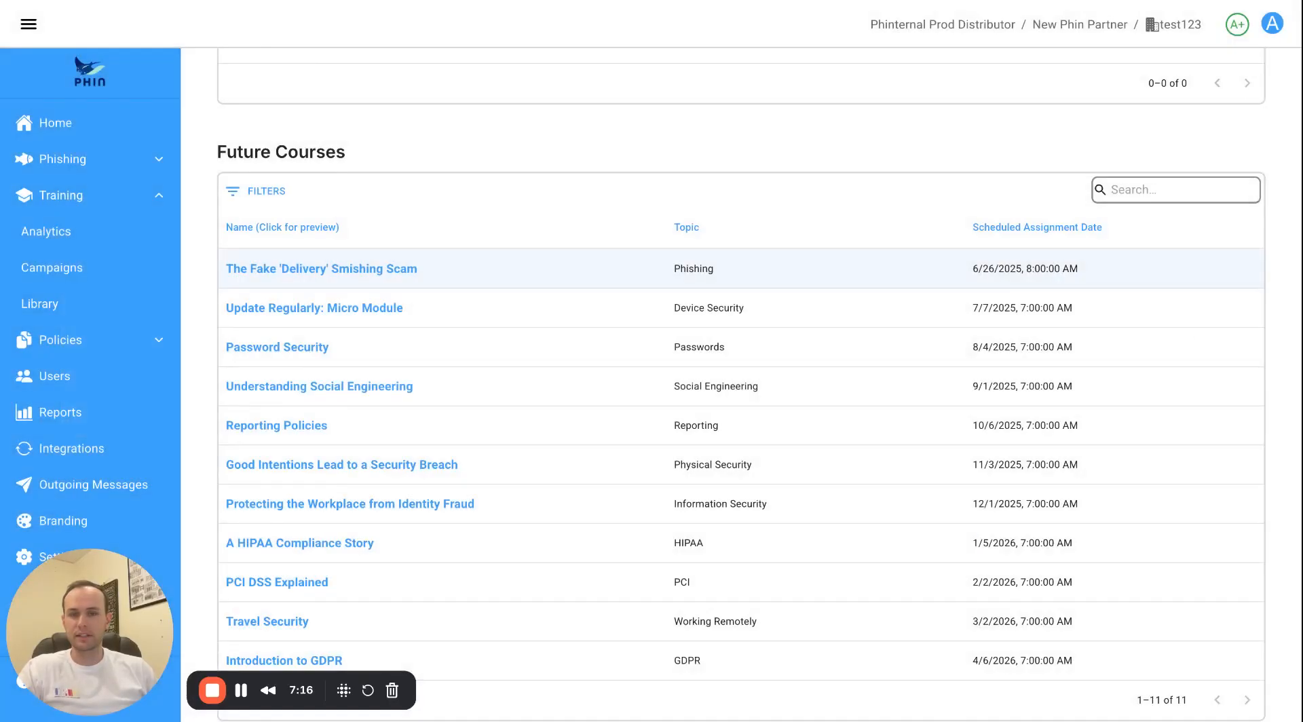
click(88, 268)
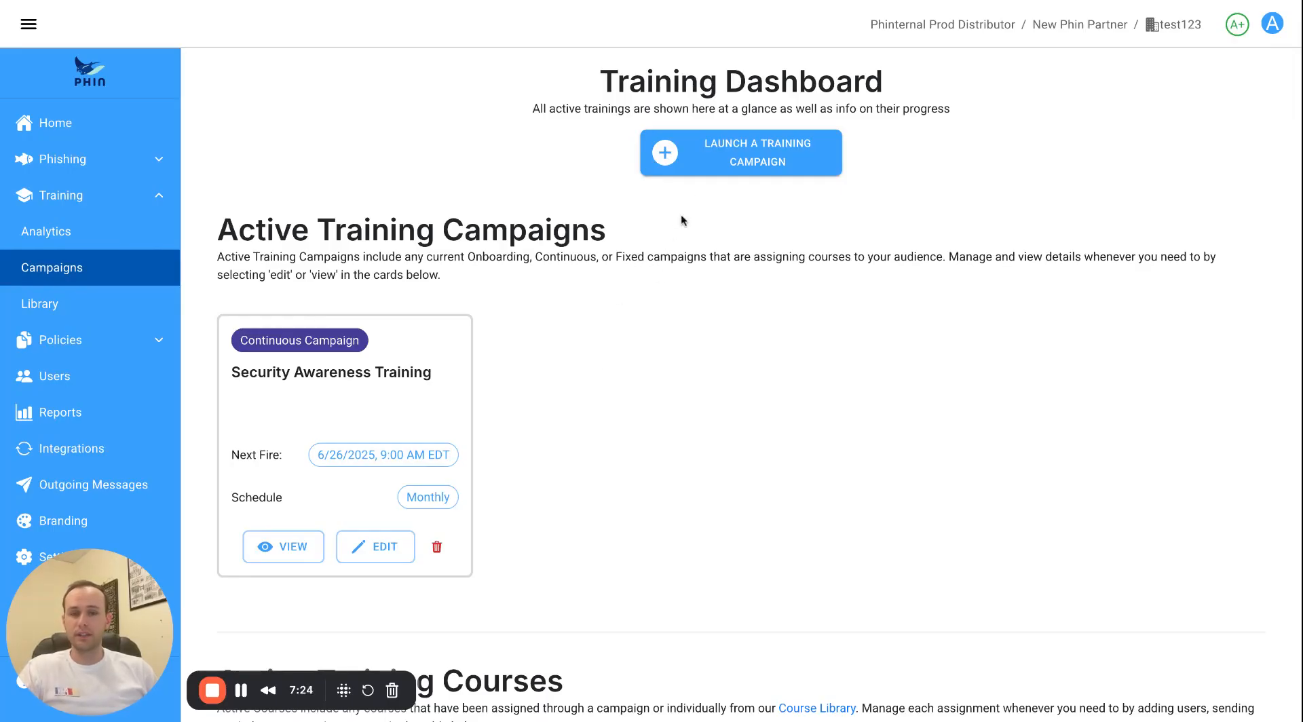
Start a new training campaign and pick the Multi-Language Courses curriculum at the Curriculum step.
click(715, 163)
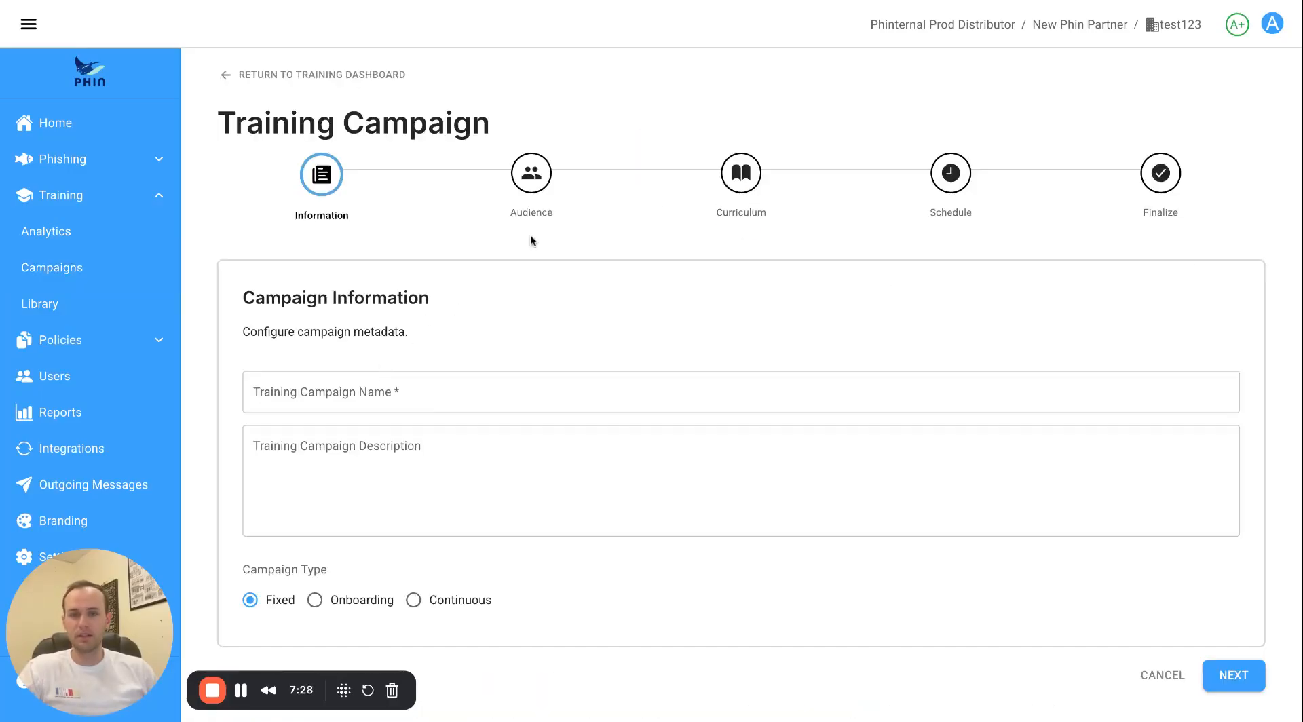
click(723, 189)
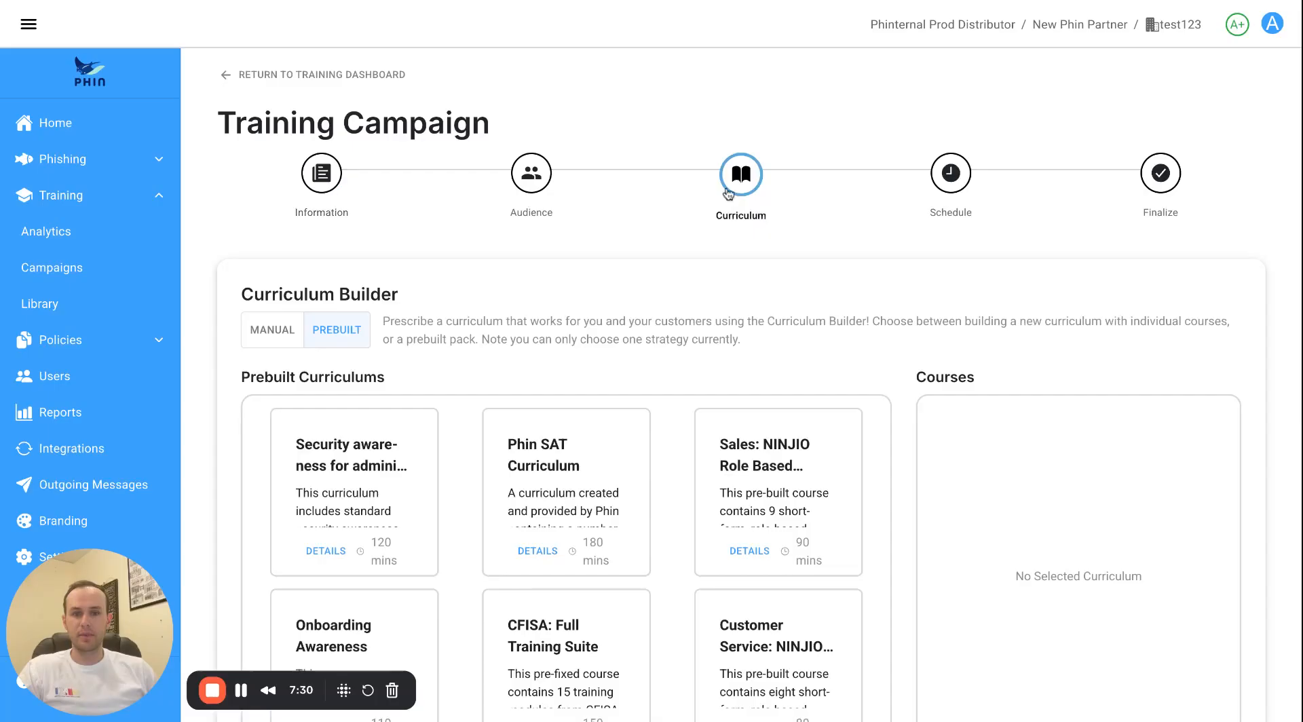
scroll(557, 317, down, 1)
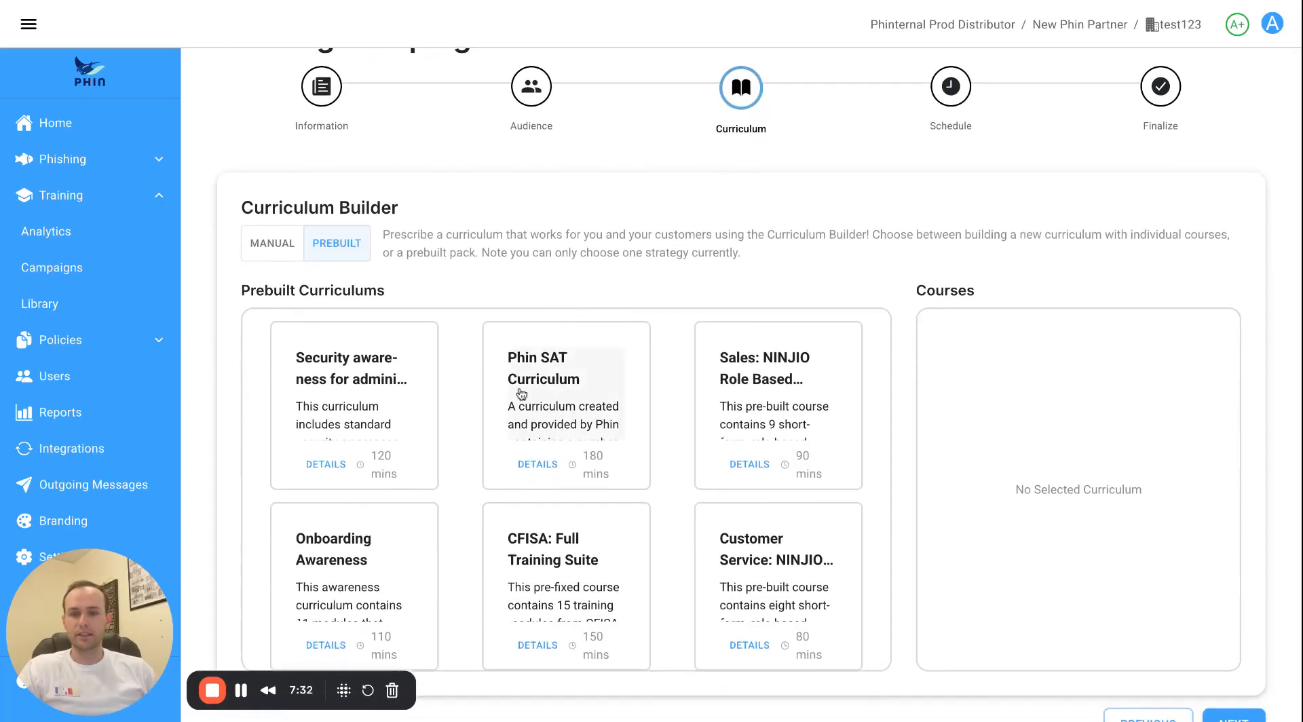
scroll(558, 393, down, 5)
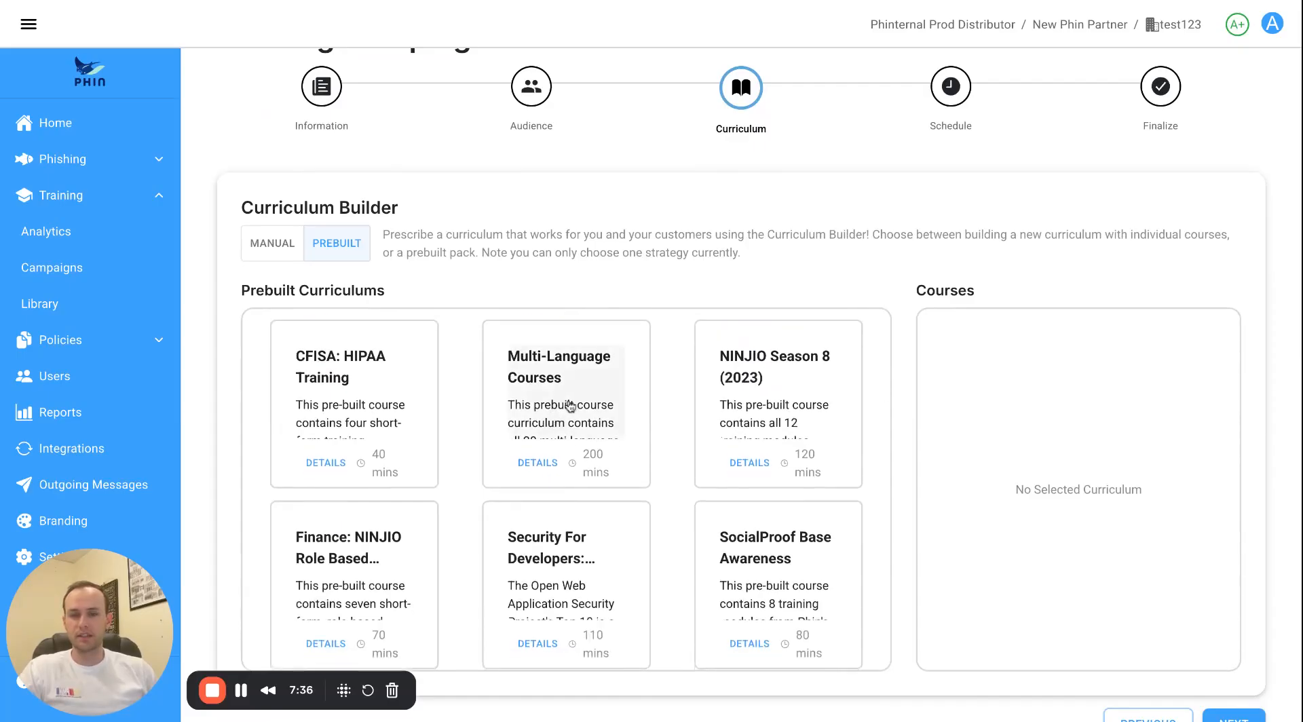
click(550, 422)
Compare other prebuilt curriculums, including human resources, ending on a security awareness curriculum.
scroll(543, 424, down, 1)
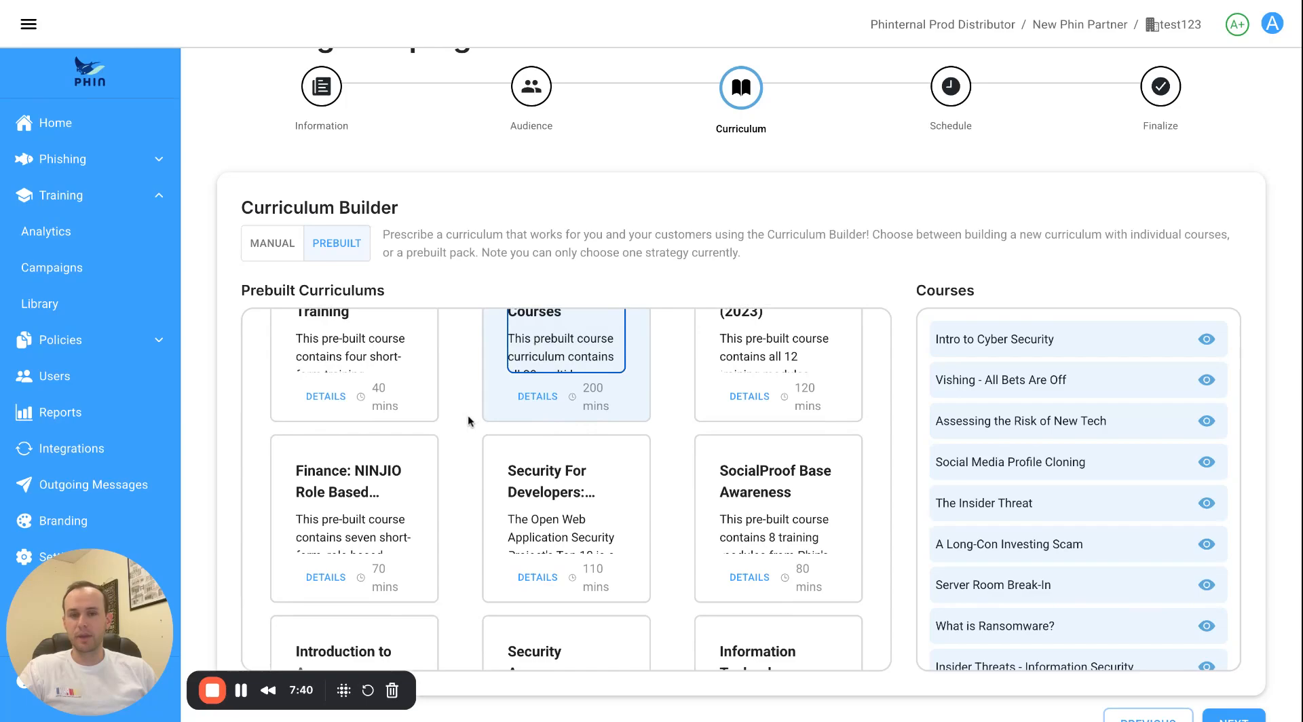
scroll(467, 419, down, 5)
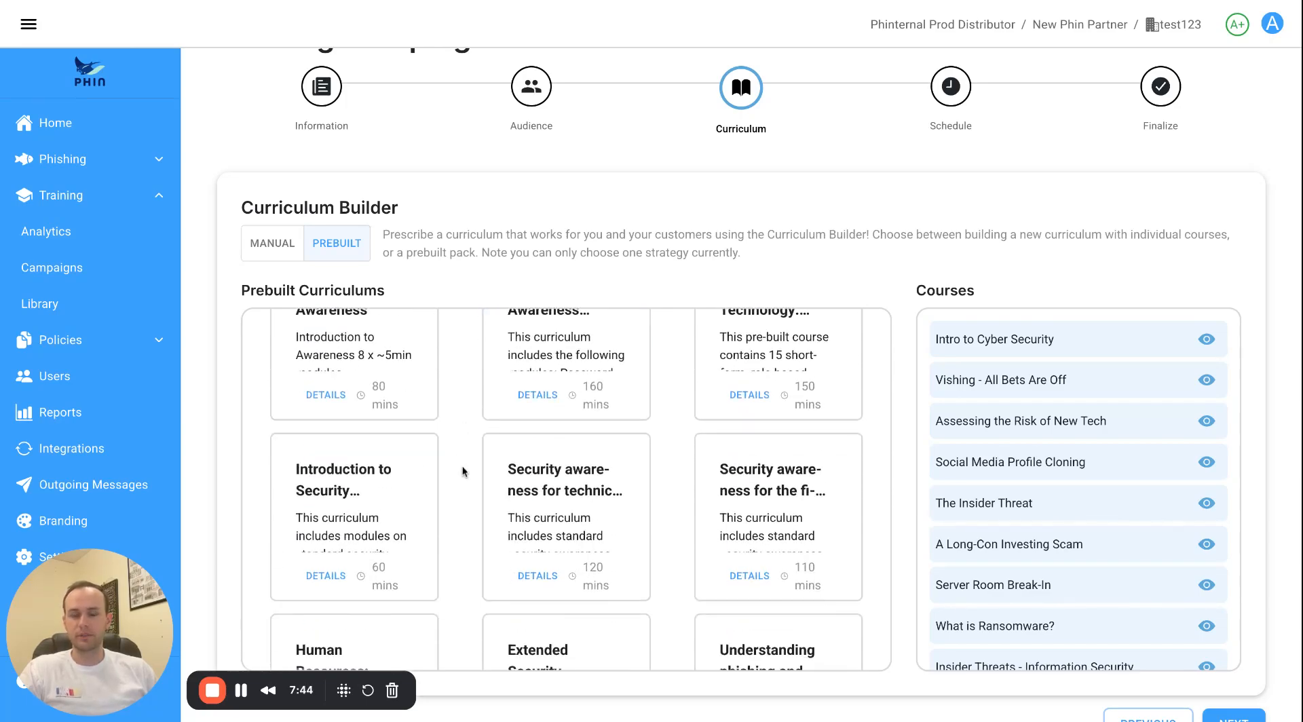
scroll(537, 488, down, 1)
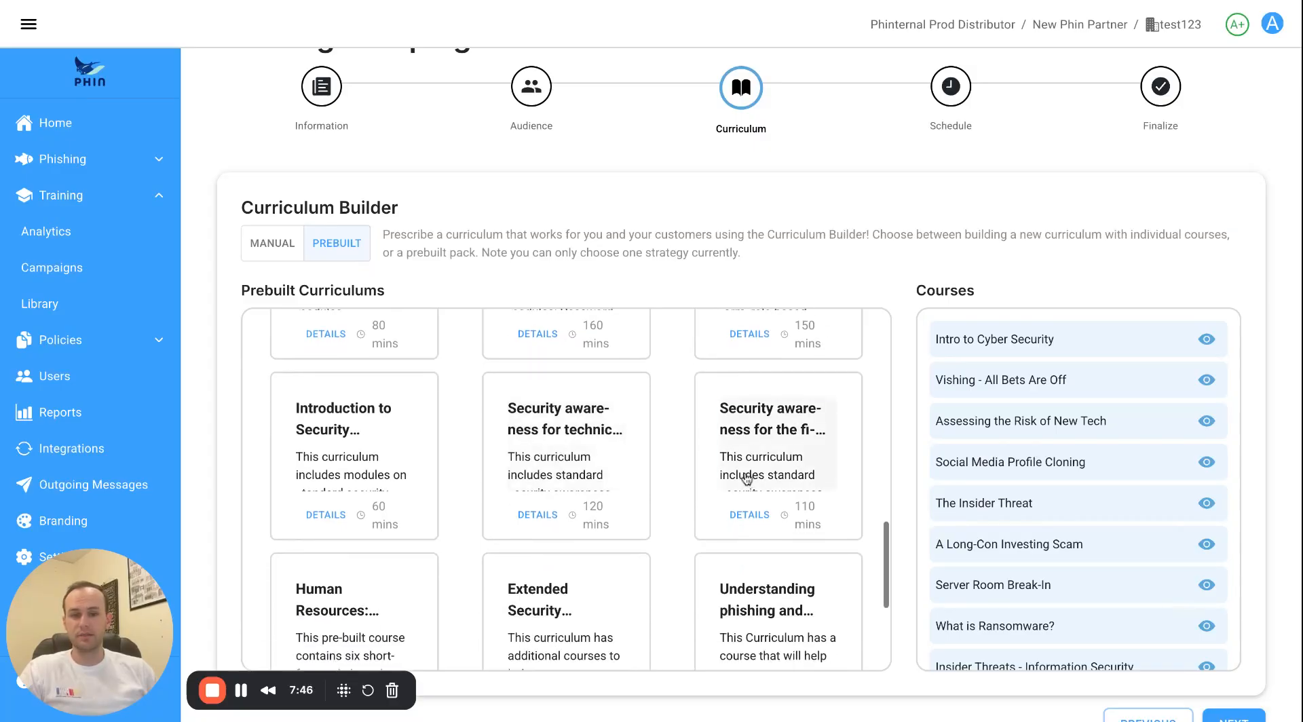
click(800, 468)
scroll(483, 497, down, 1)
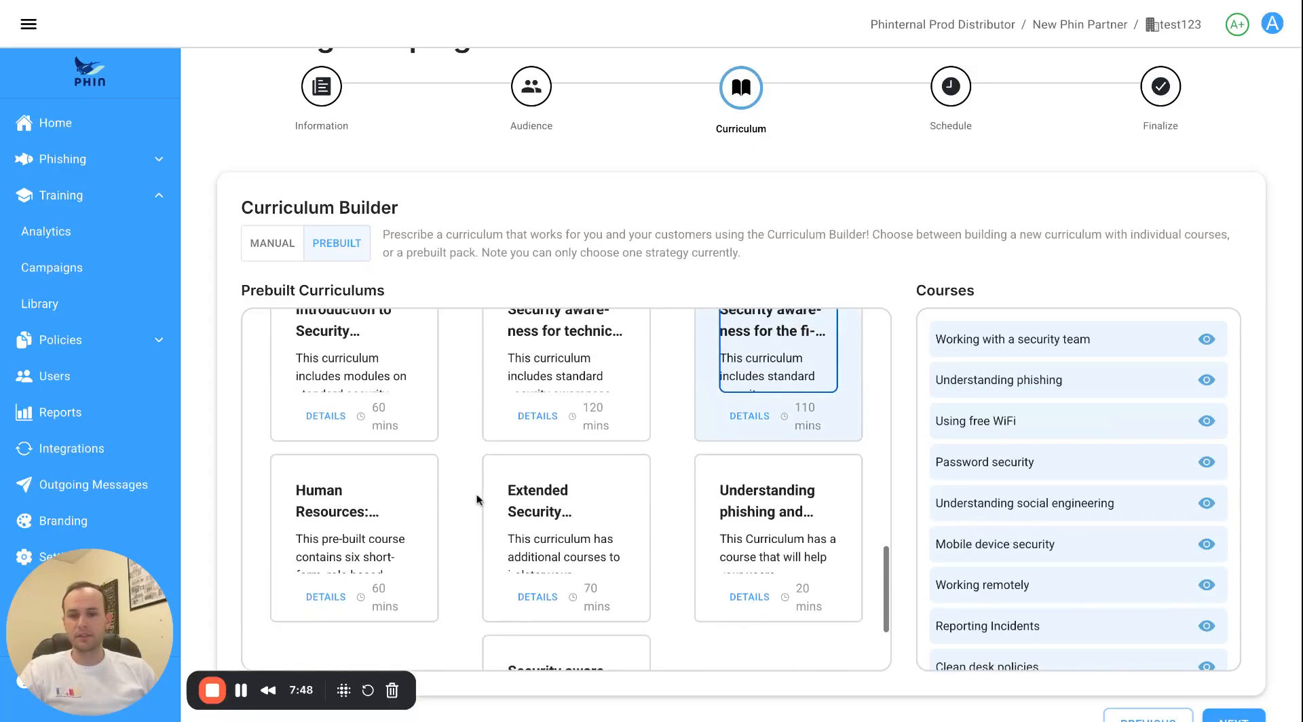
click(371, 524)
scroll(401, 512, down, 1)
scroll(404, 509, up, 3)
scroll(402, 508, down, 2)
click(550, 565)
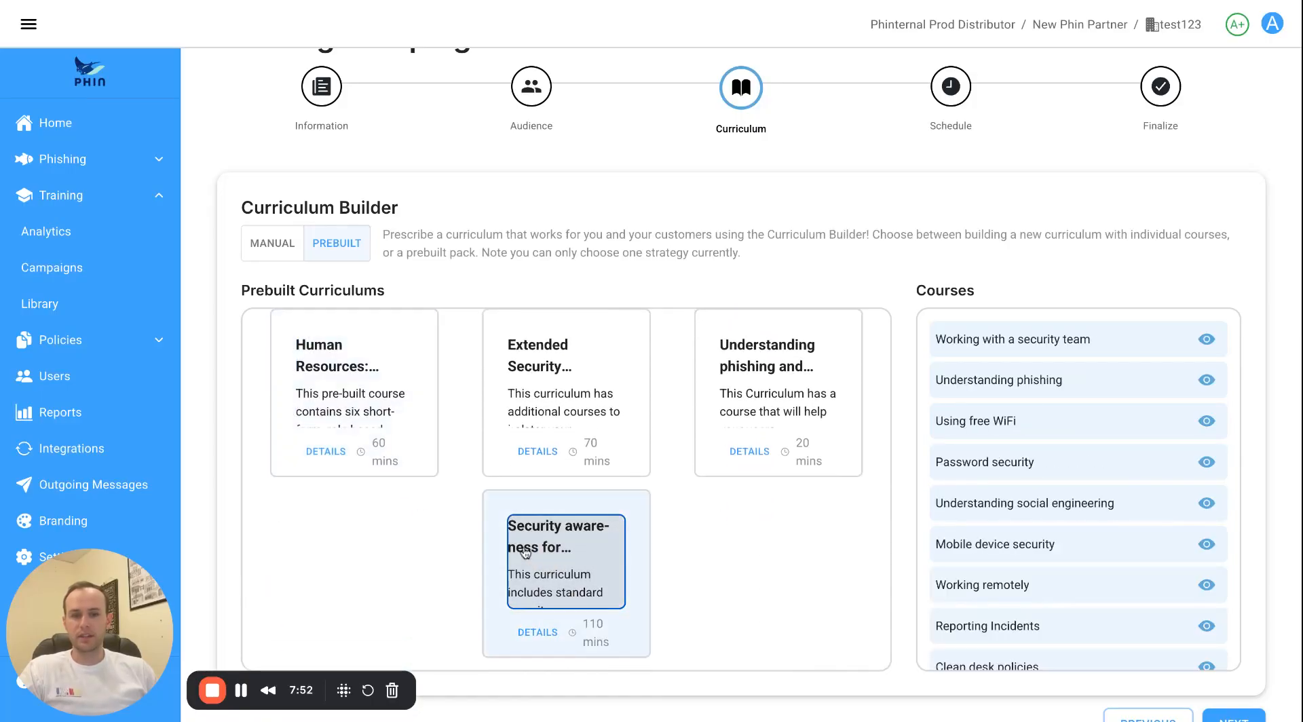
scroll(524, 496, up, 10)
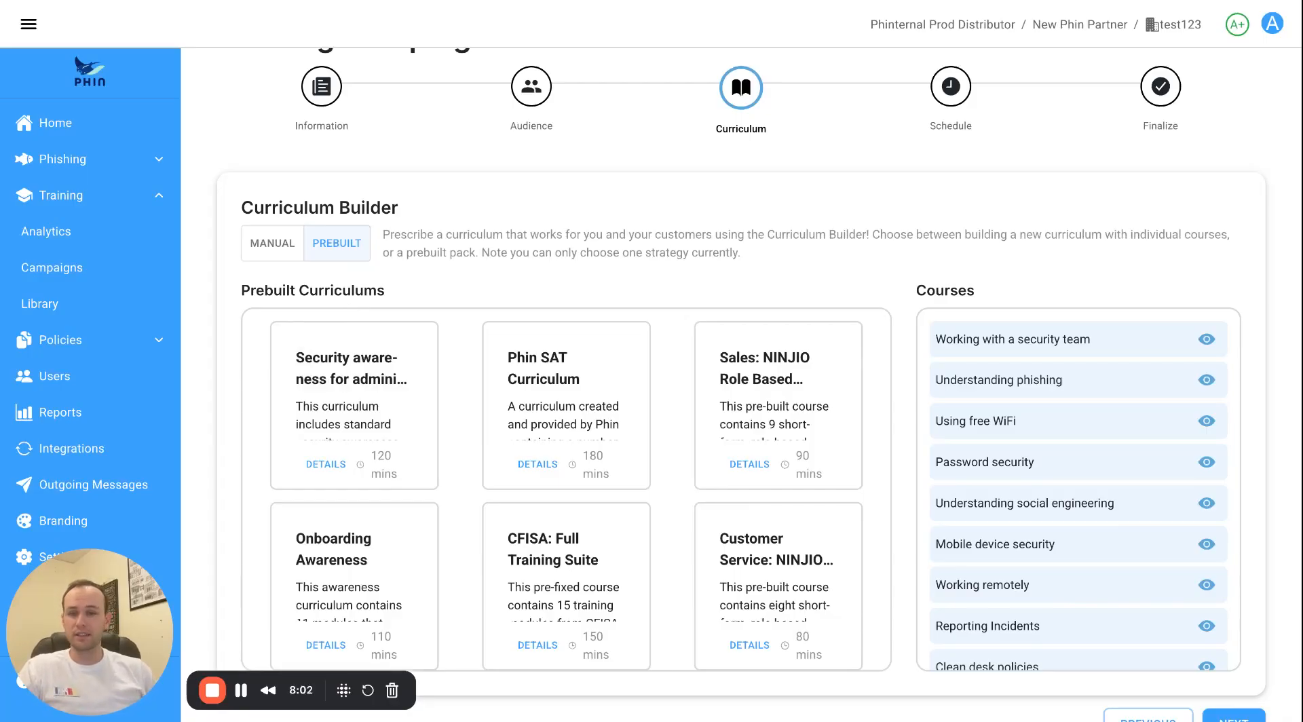
Switch the Curriculum Builder to MANUAL and browse the course list.
click(277, 246)
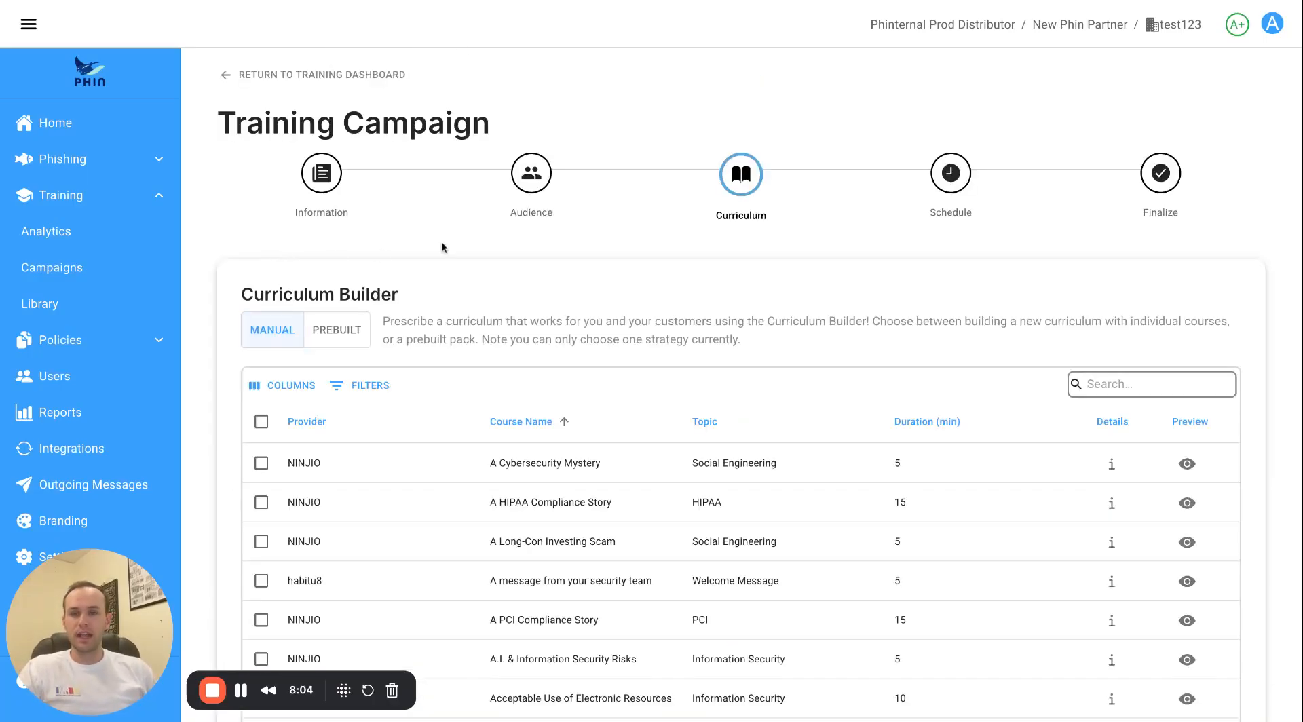
scroll(410, 329, down, 3)
scroll(279, 388, down, 1)
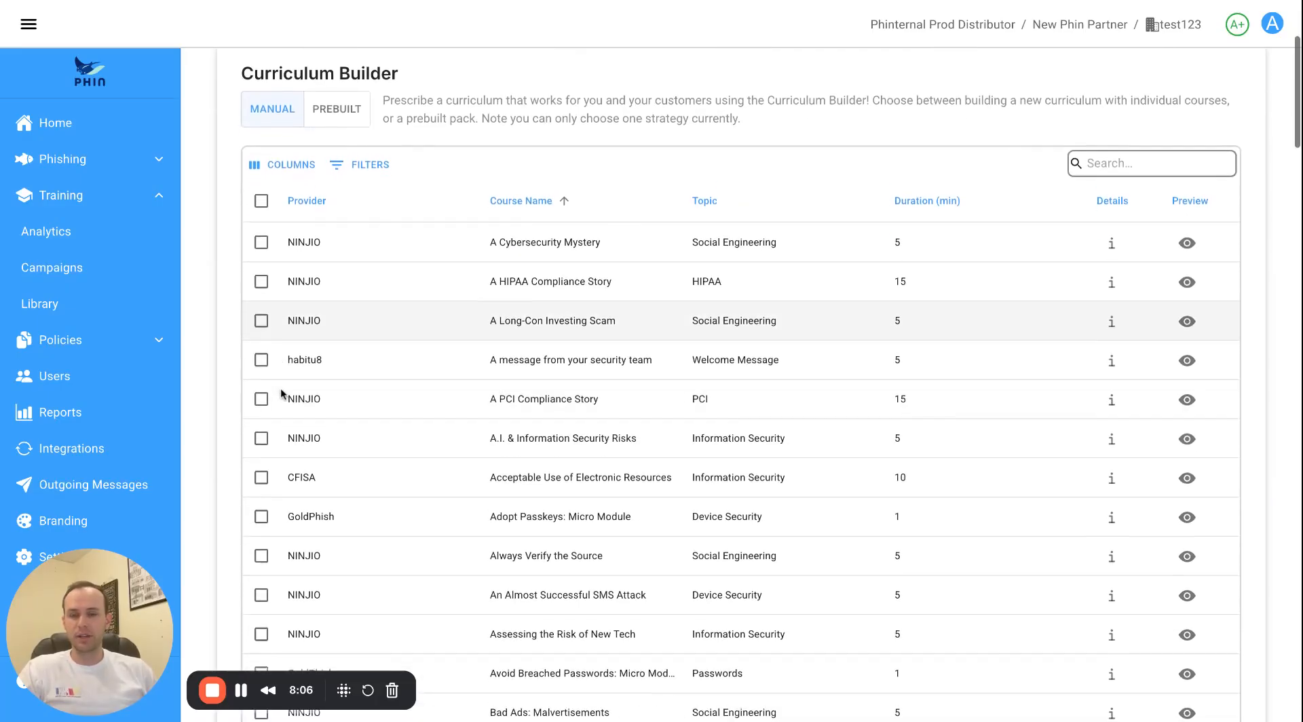
scroll(266, 387, down, 2)
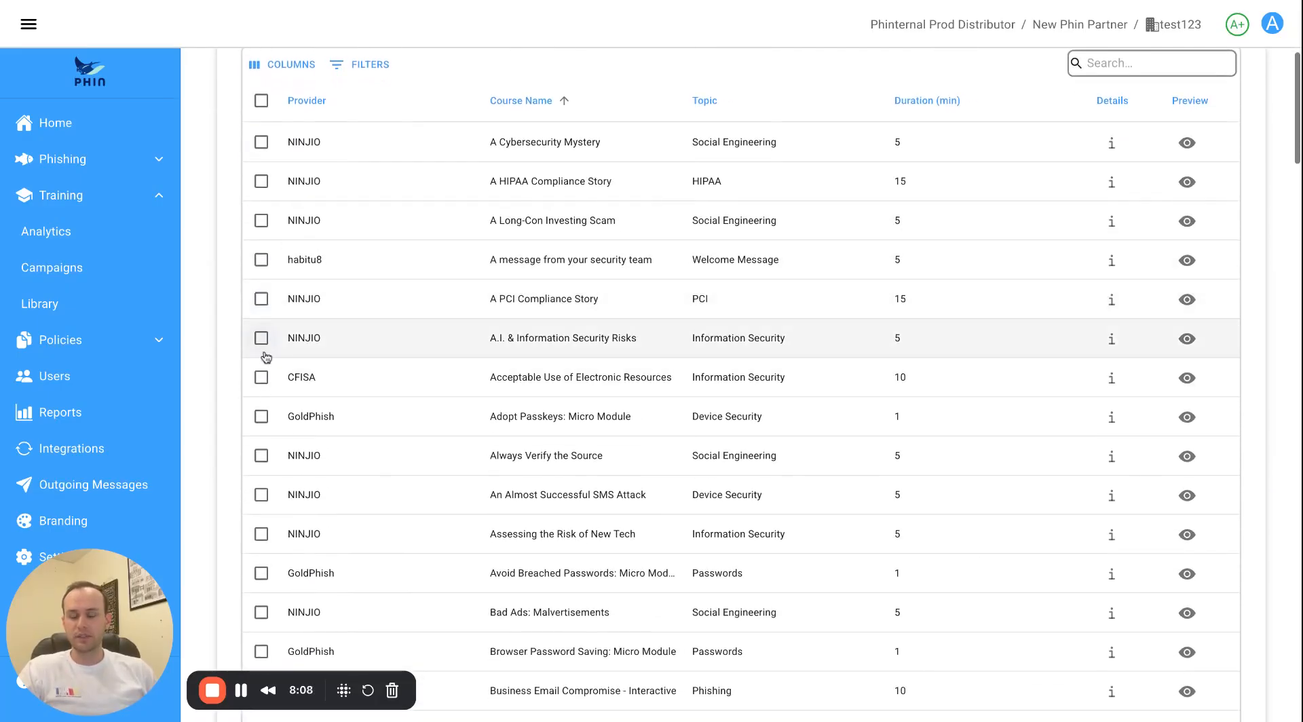
scroll(266, 298, down, 3)
scroll(264, 306, up, 1)
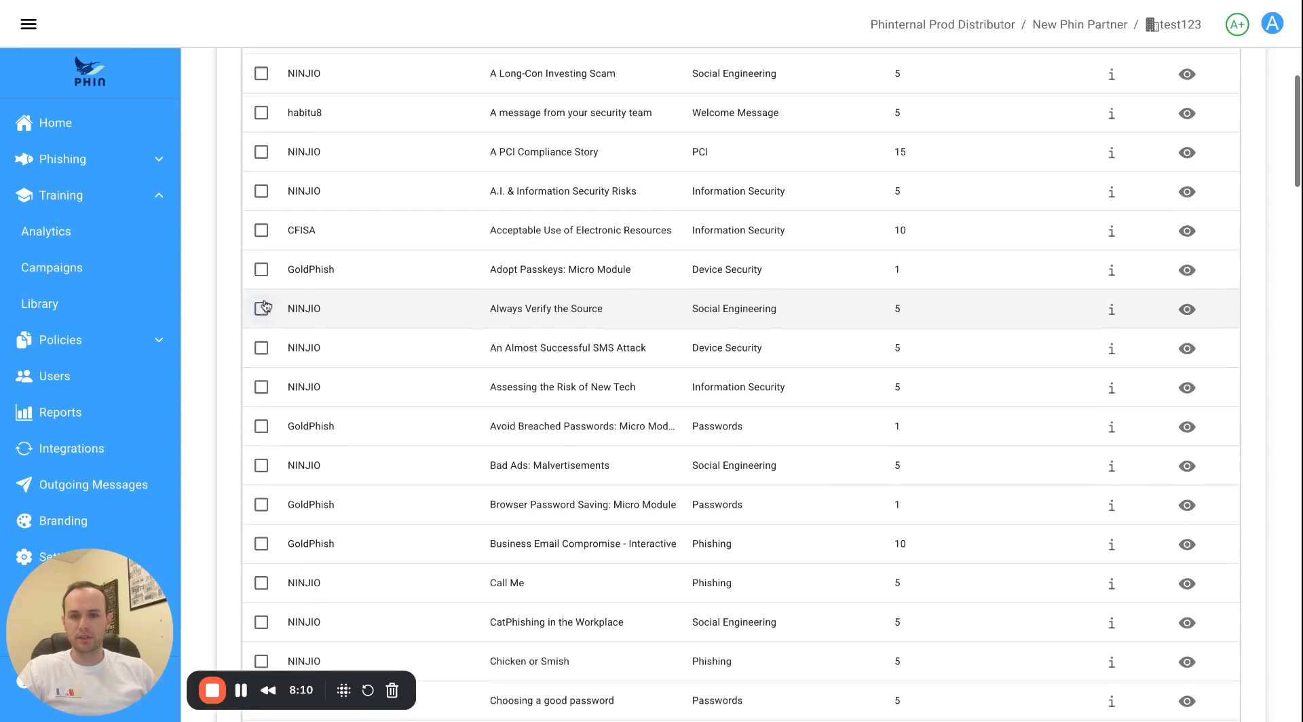
Check Adopt Passkeys: Micro Module, Always Verify the Source and An Almost Successful SMS Attack.
click(261, 313)
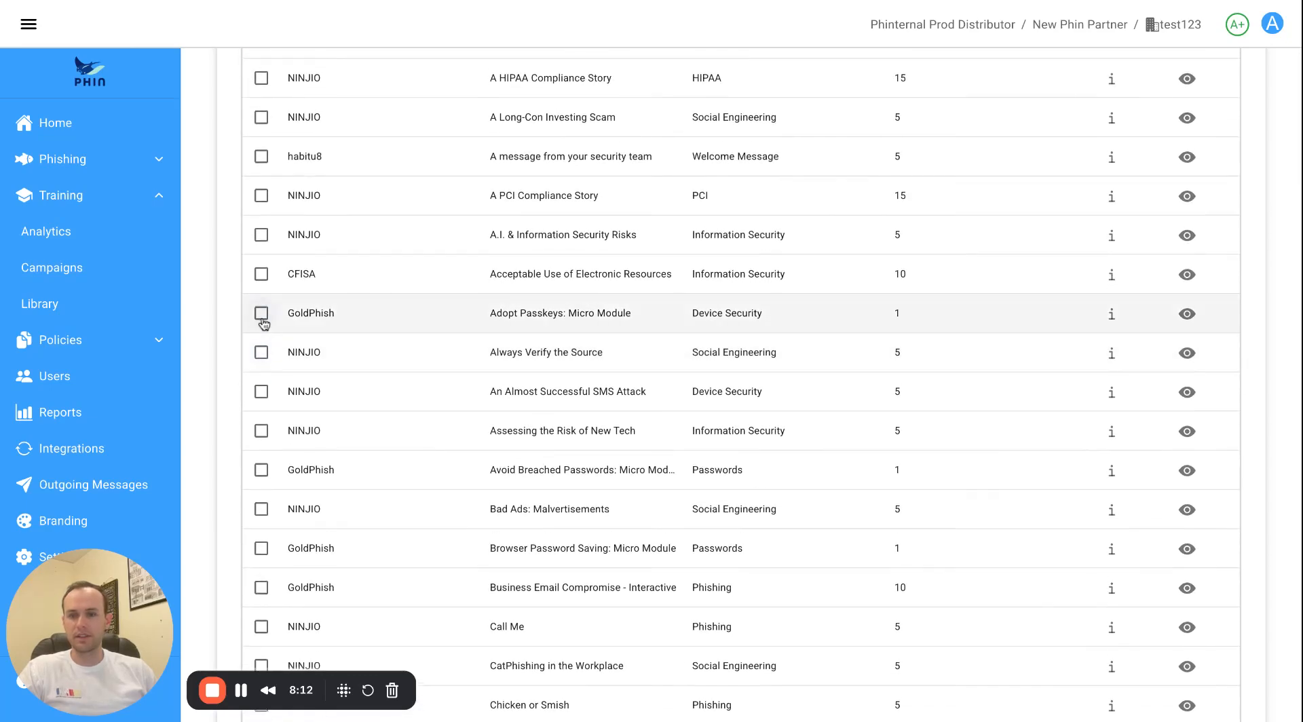
click(261, 352)
click(261, 391)
scroll(422, 451, down, 5)
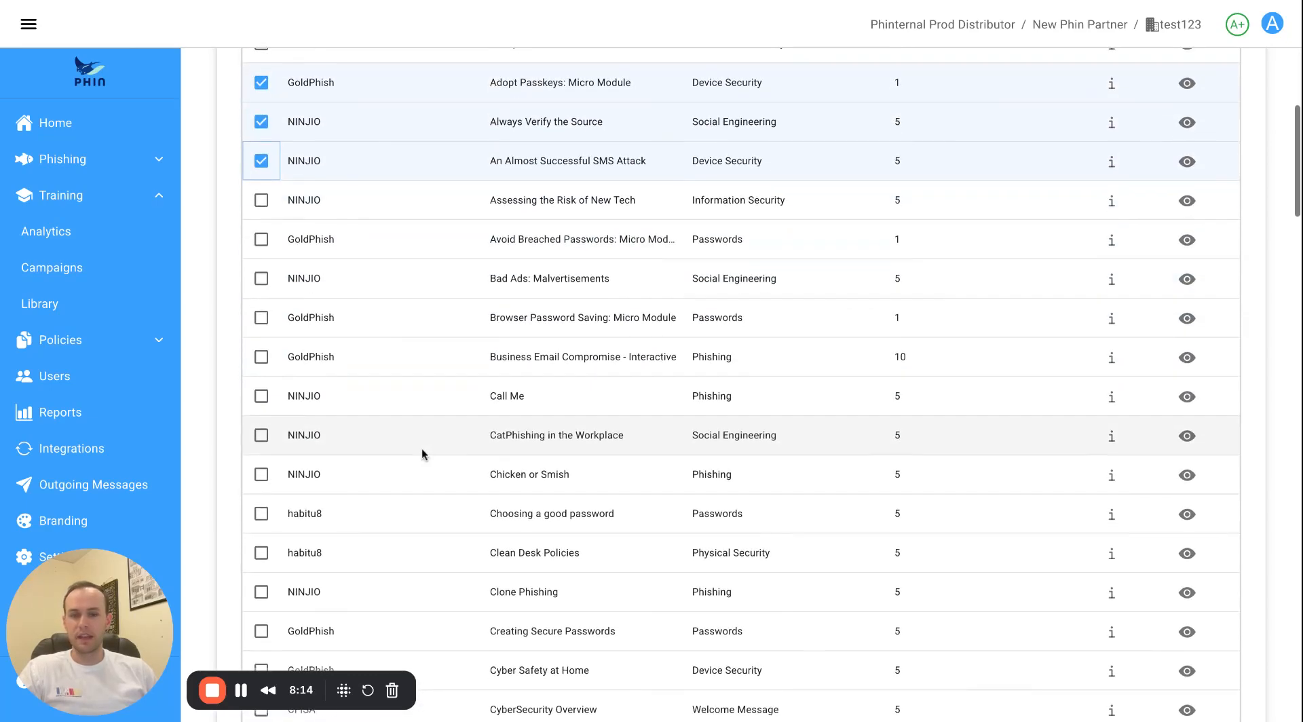
scroll(431, 443, down, 4)
scroll(433, 440, down, 4)
scroll(438, 441, up, 19)
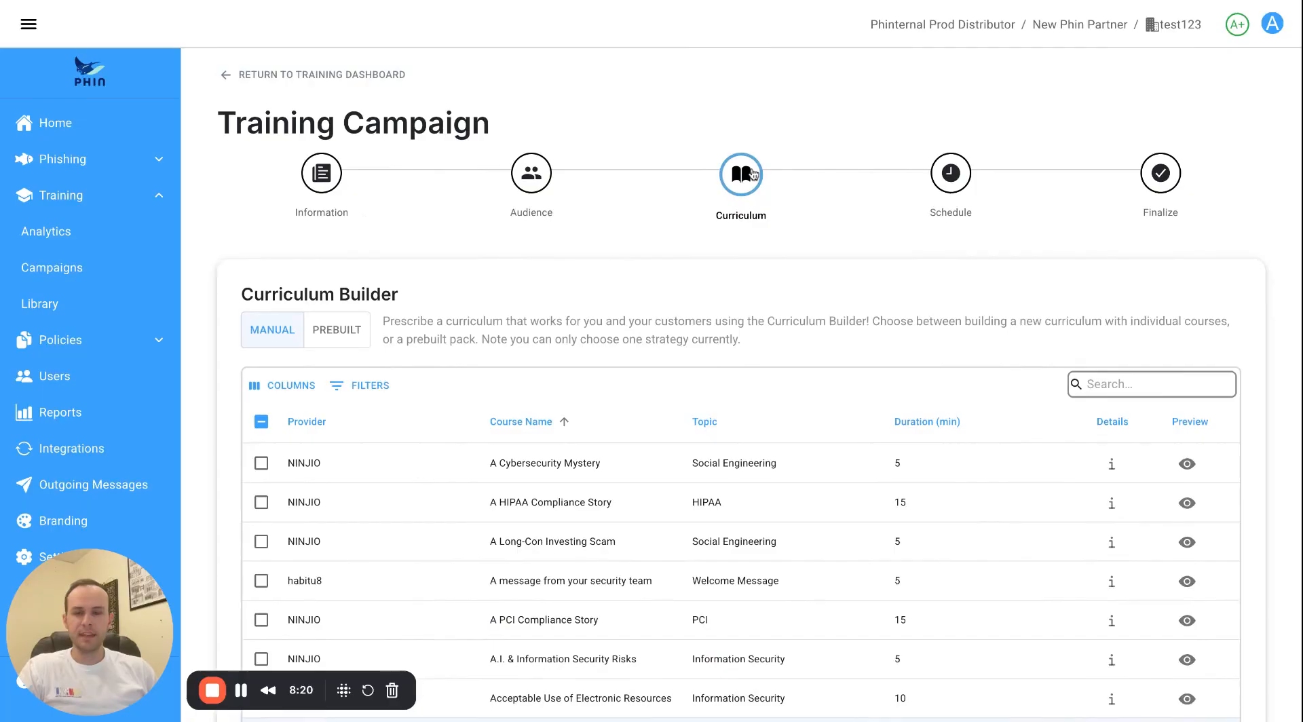
Leave the new campaign and open the Security Awareness Training campaign's audience settings.
click(293, 75)
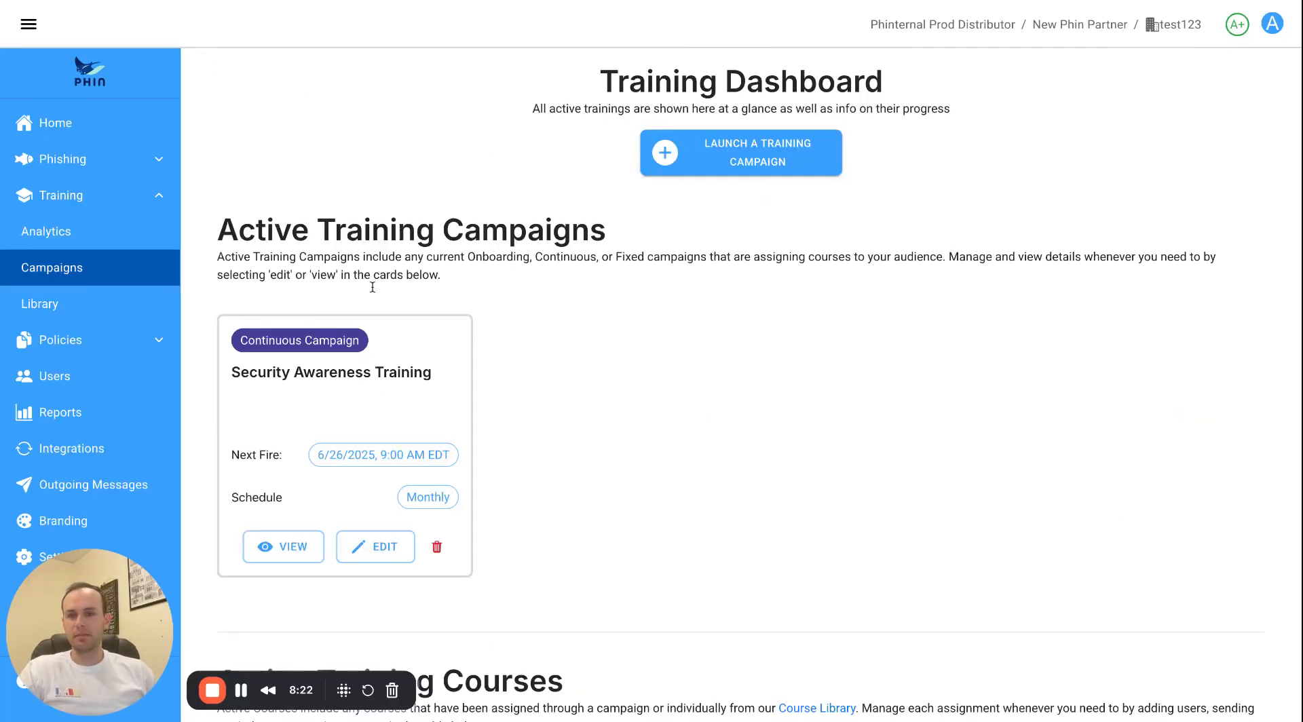
click(366, 551)
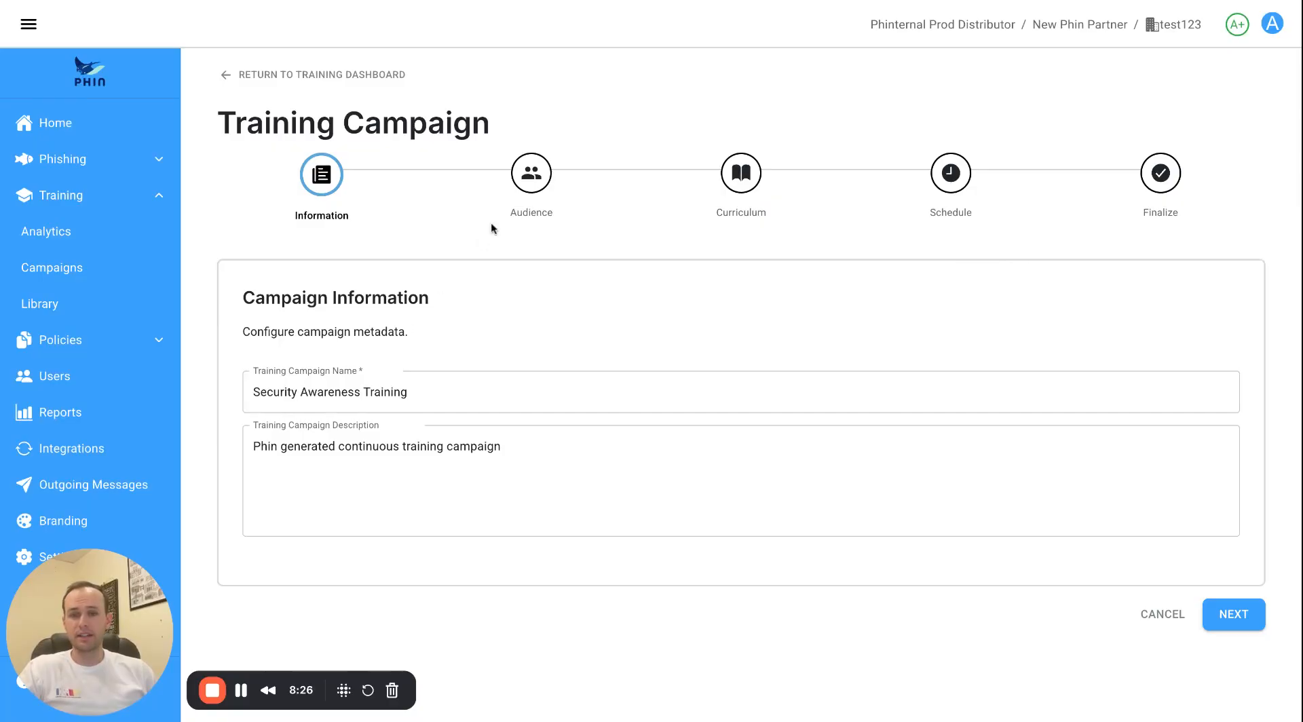
click(532, 175)
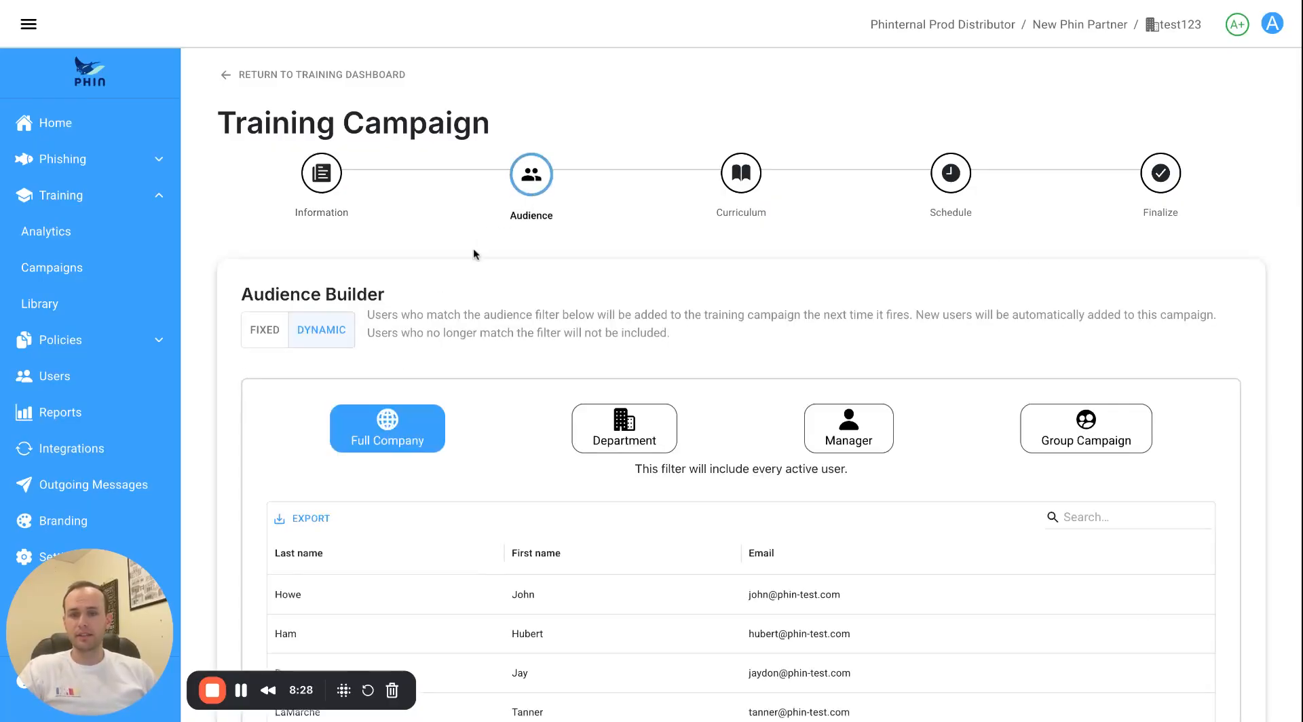
scroll(476, 251, down, 2)
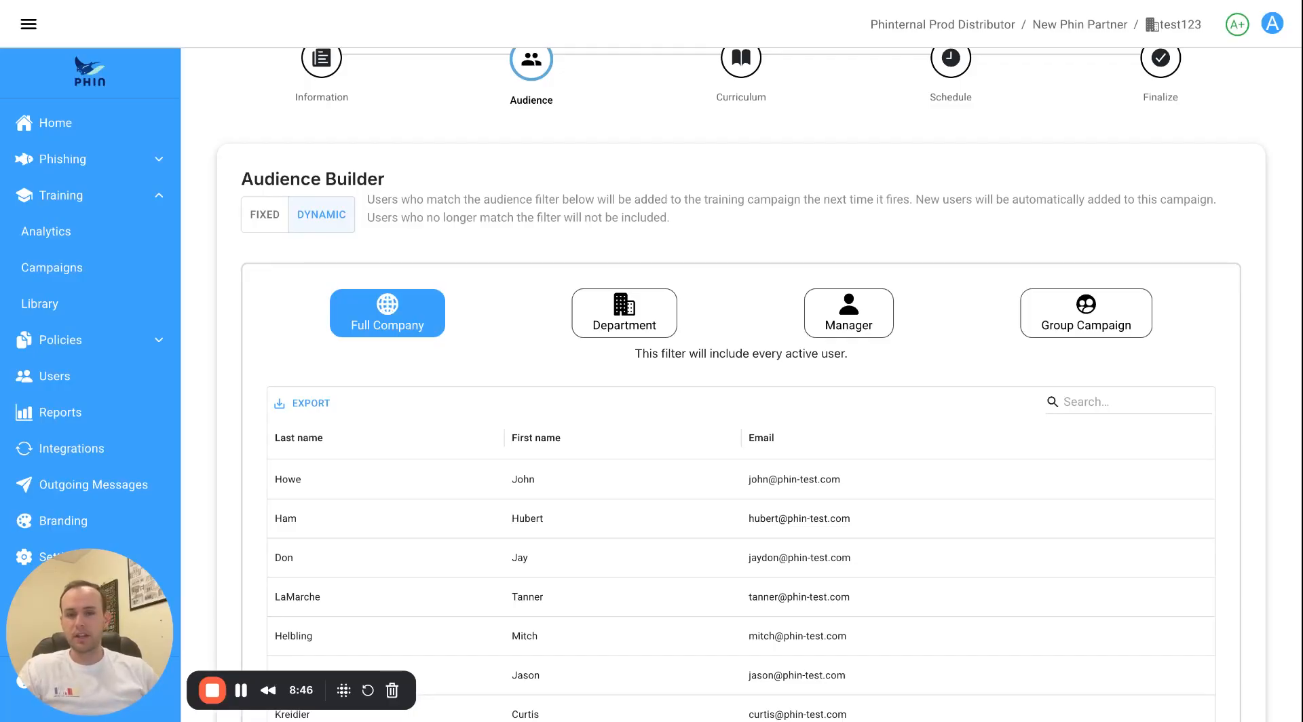
Try limiting the audience to the Testing department, then to the first listed manager.
click(597, 318)
click(625, 396)
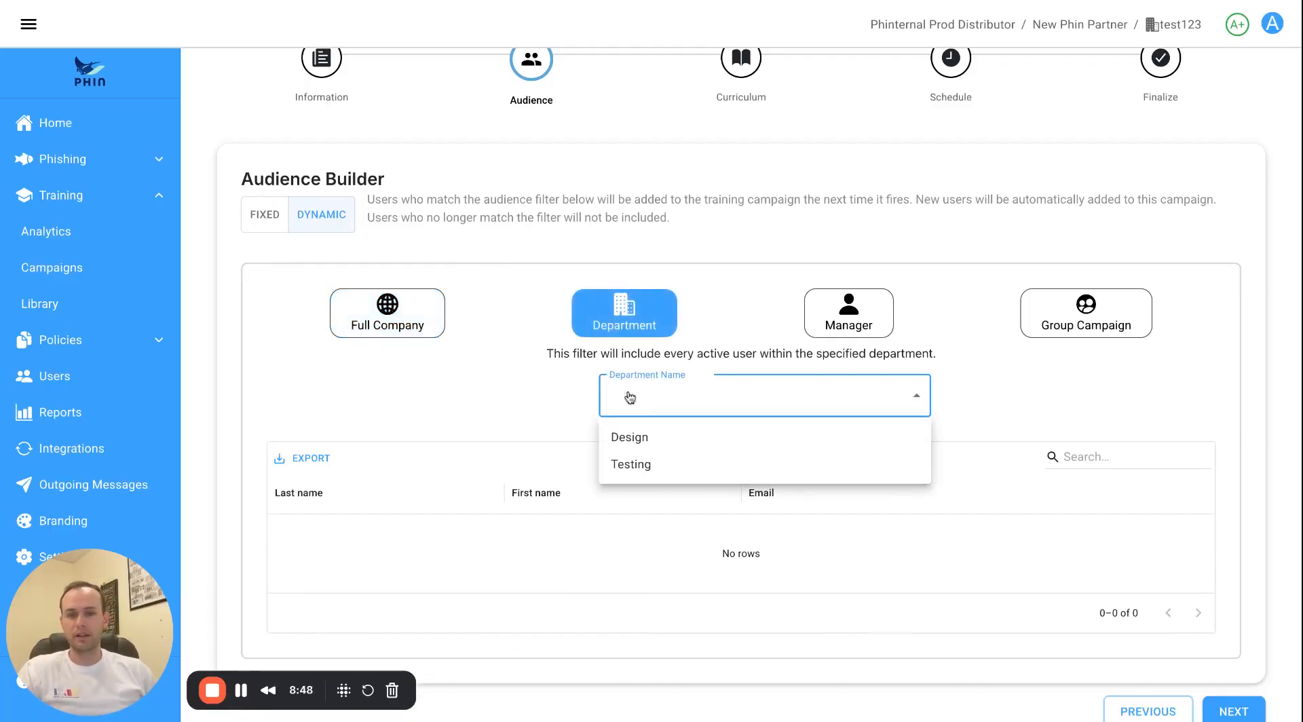
click(637, 465)
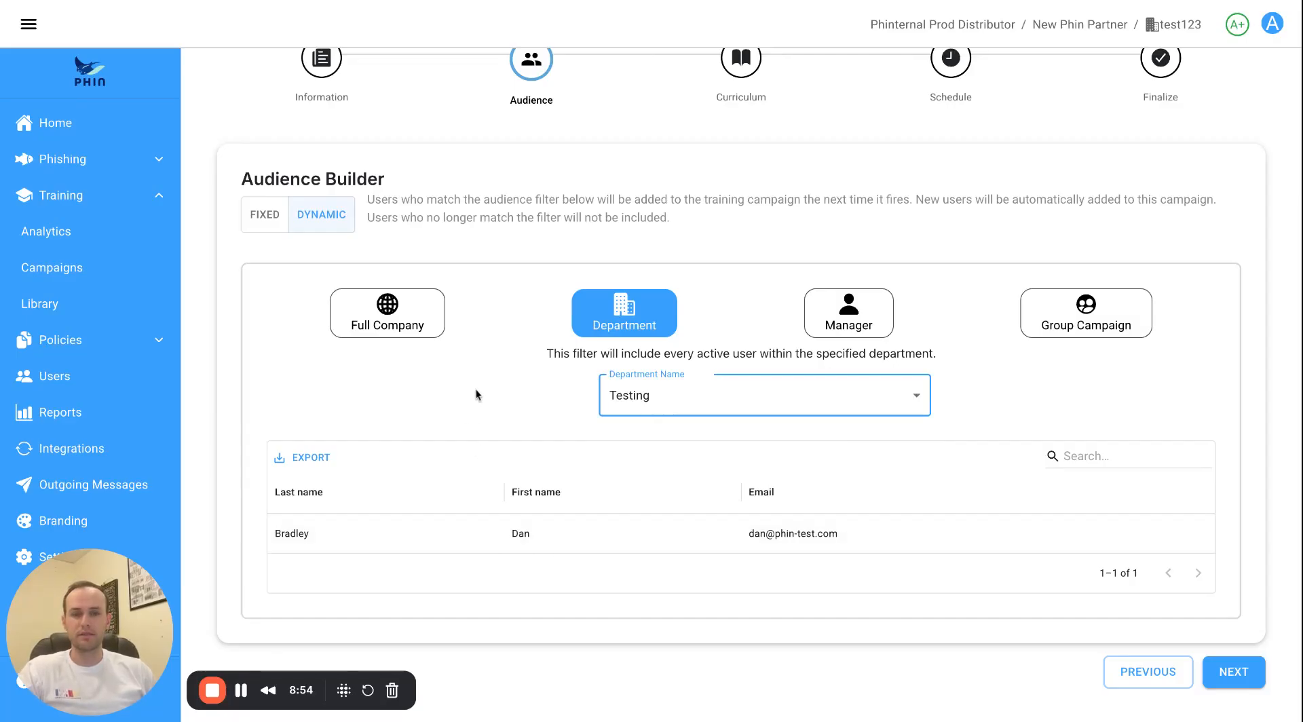
click(819, 318)
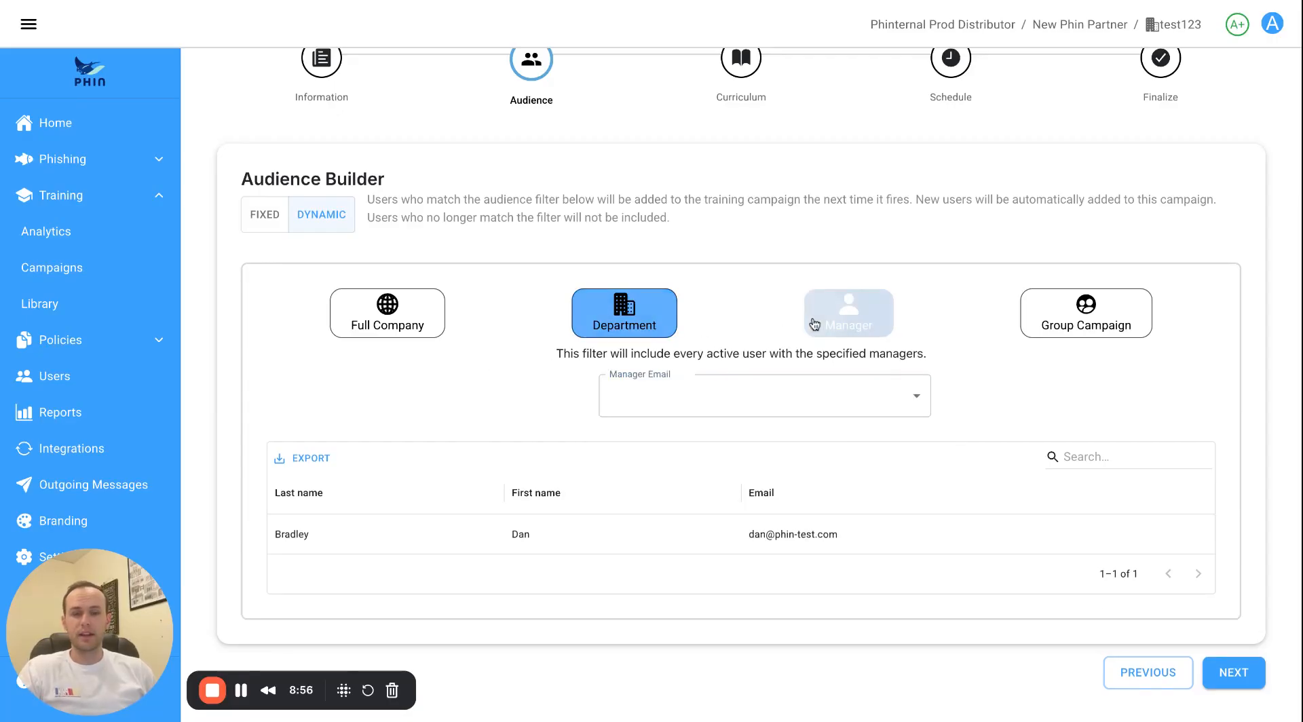
click(692, 412)
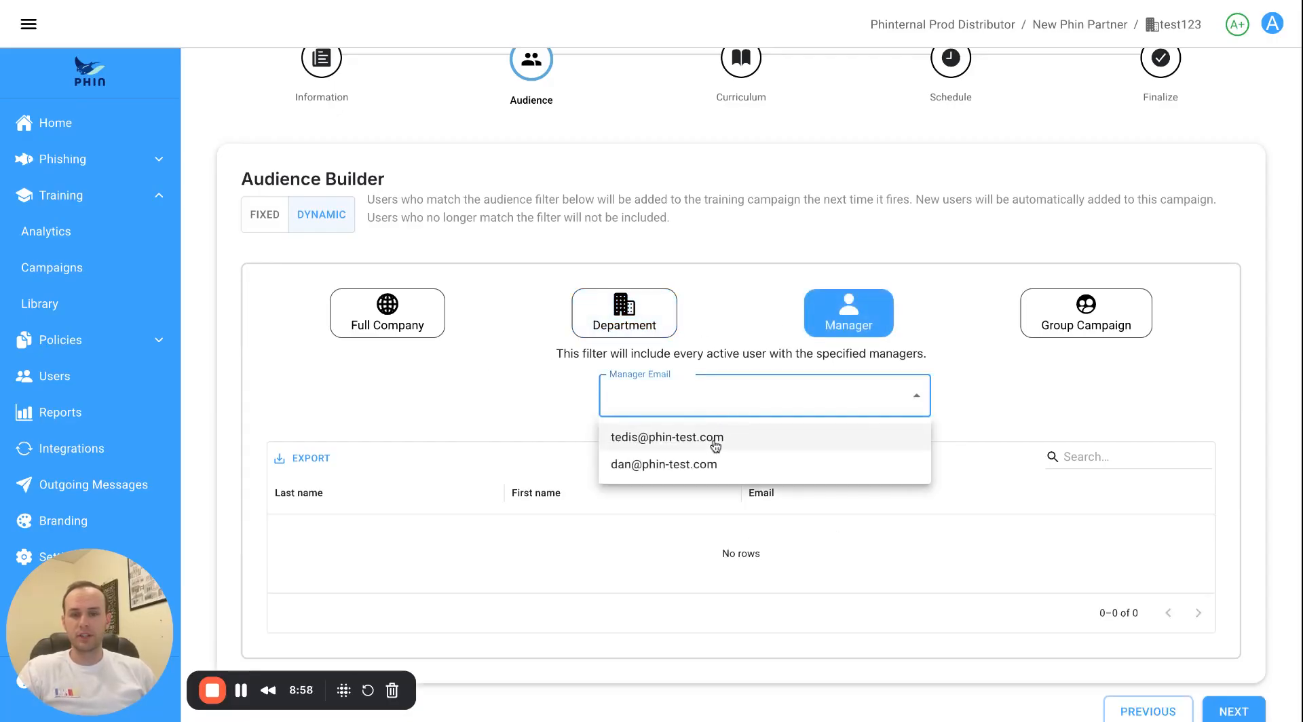
click(713, 444)
click(452, 425)
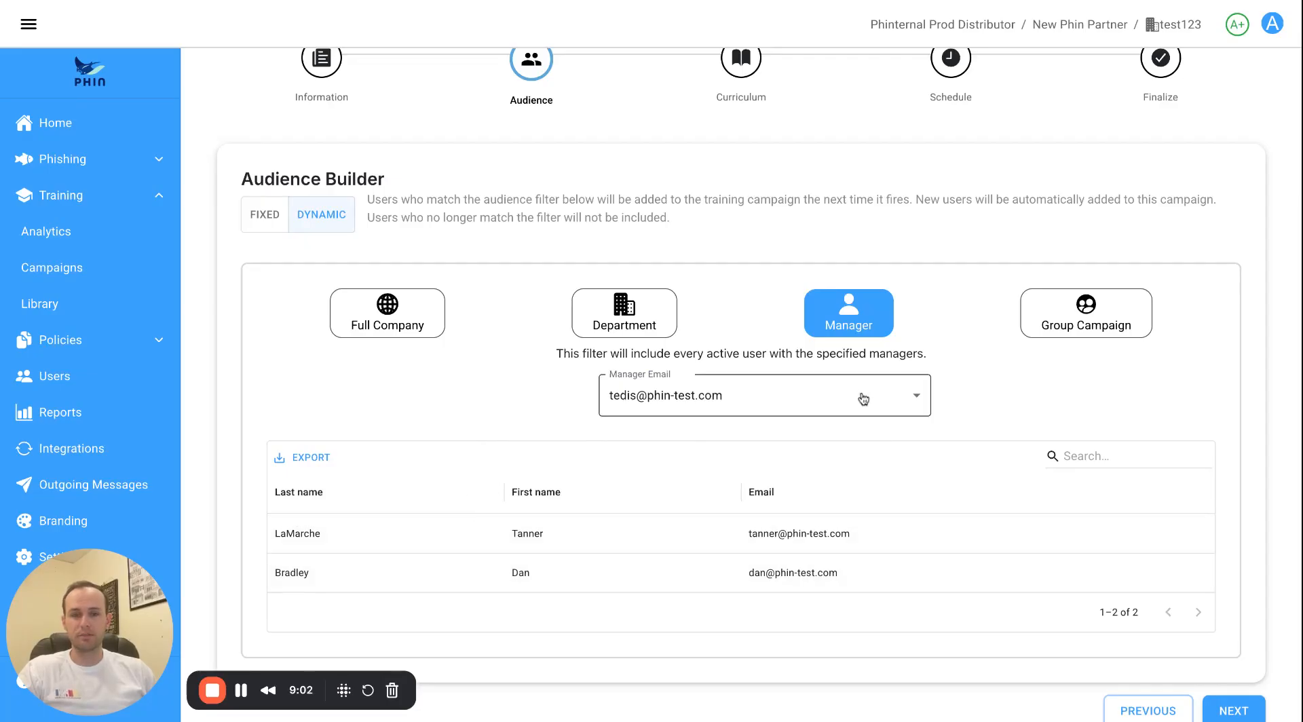
Try a group audience, adding then removing Taco Group and group 12.
click(1065, 336)
click(896, 400)
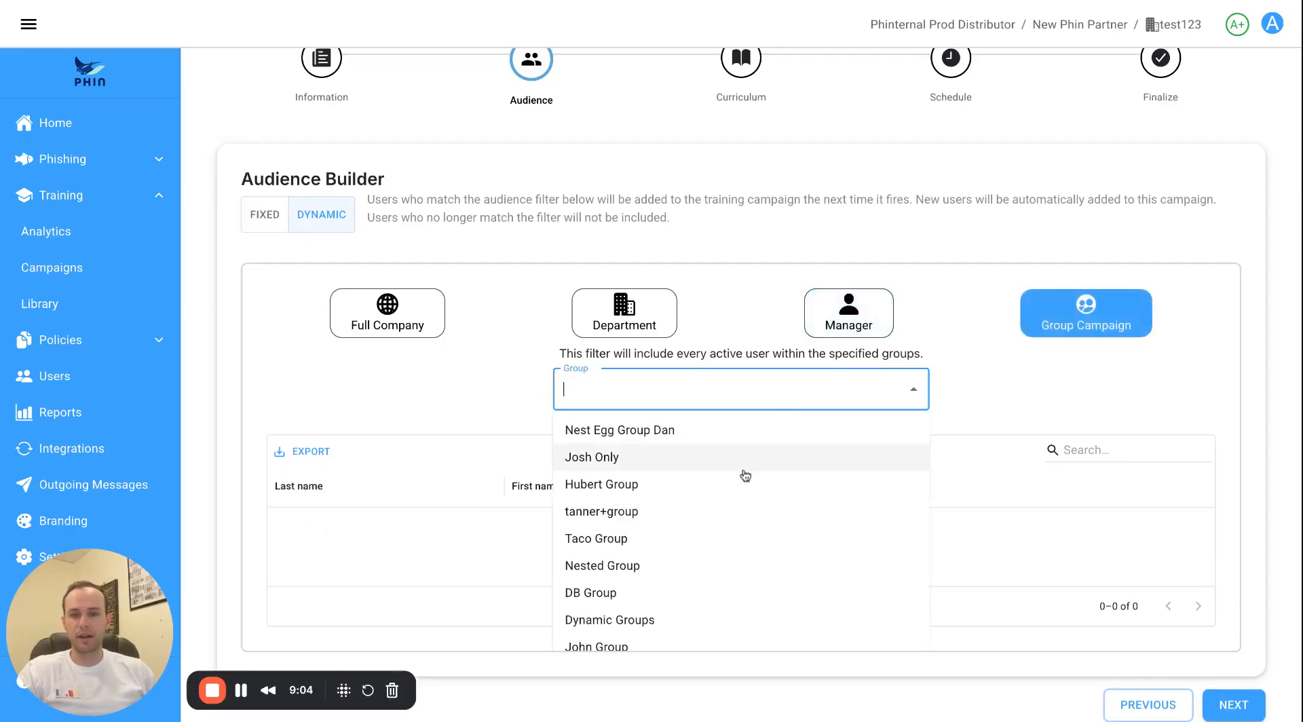
click(705, 540)
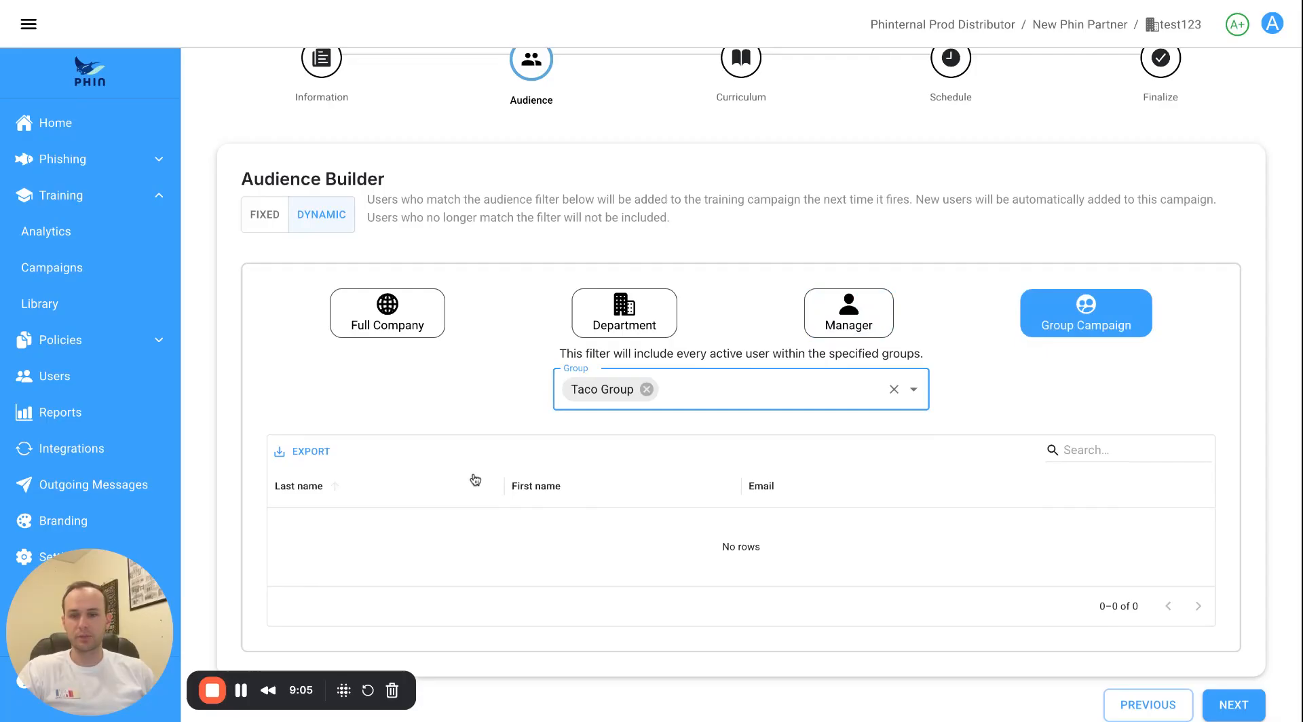
click(894, 389)
click(817, 393)
scroll(660, 579, down, 5)
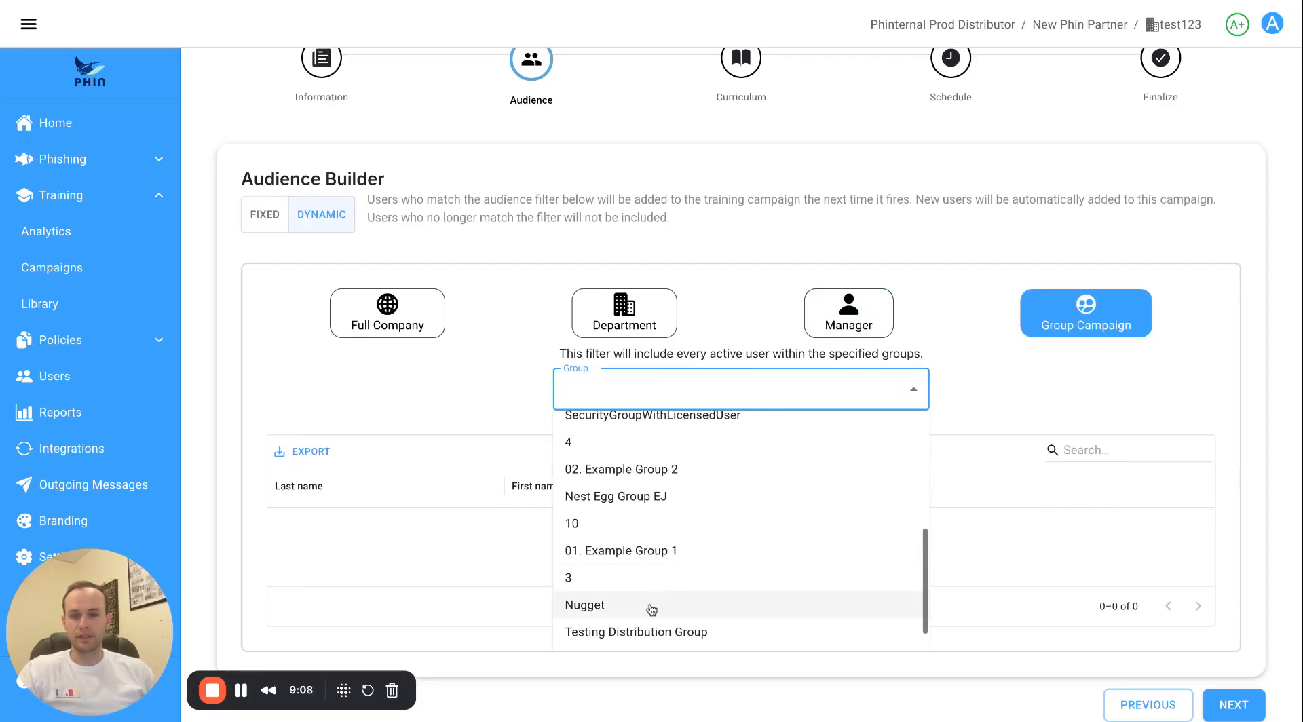
scroll(657, 608, down, 2)
click(663, 579)
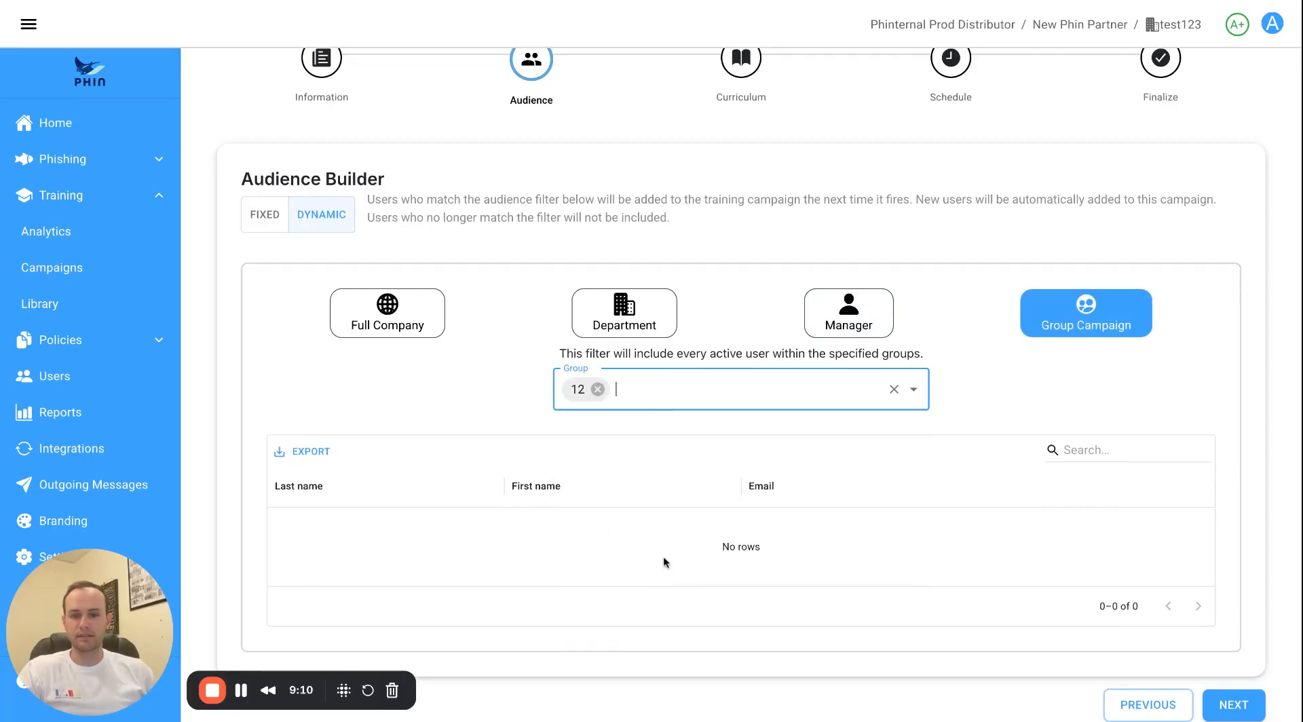
click(894, 391)
Add and then remove Testing Distribution Group from the audience.
click(855, 393)
scroll(711, 570, down, 5)
scroll(695, 562, up, 1)
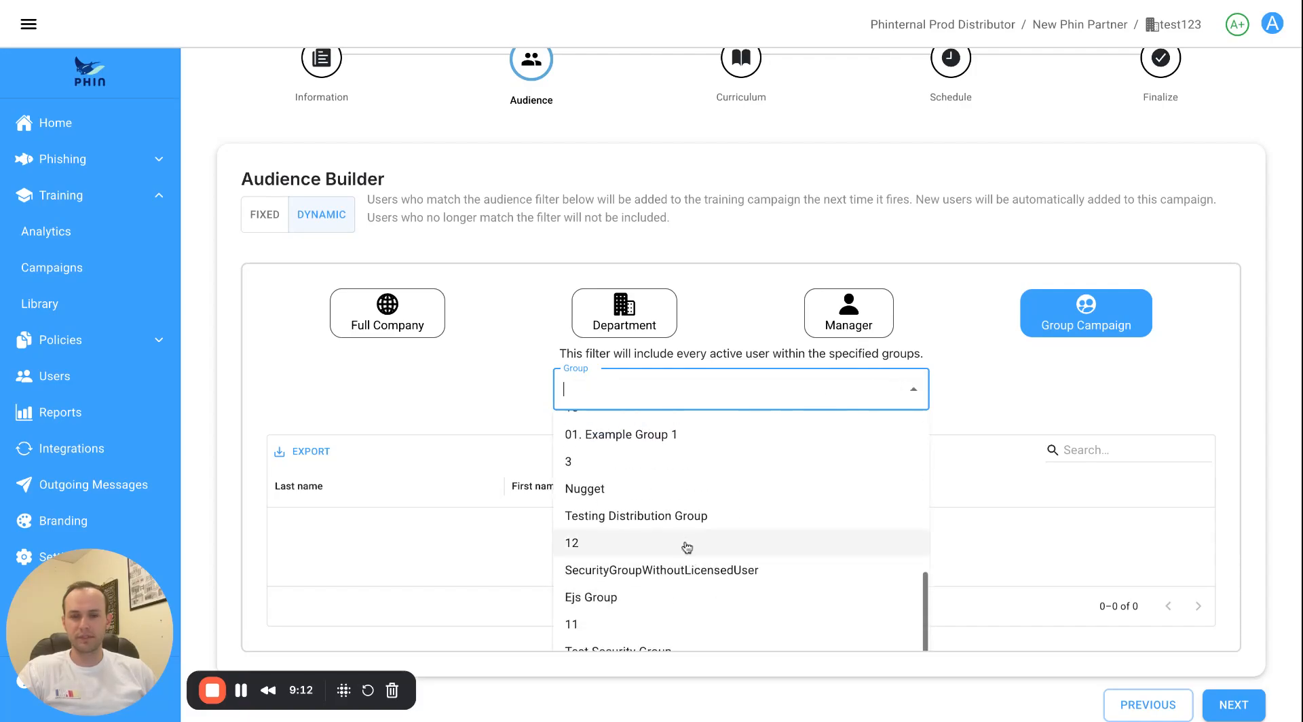
click(678, 524)
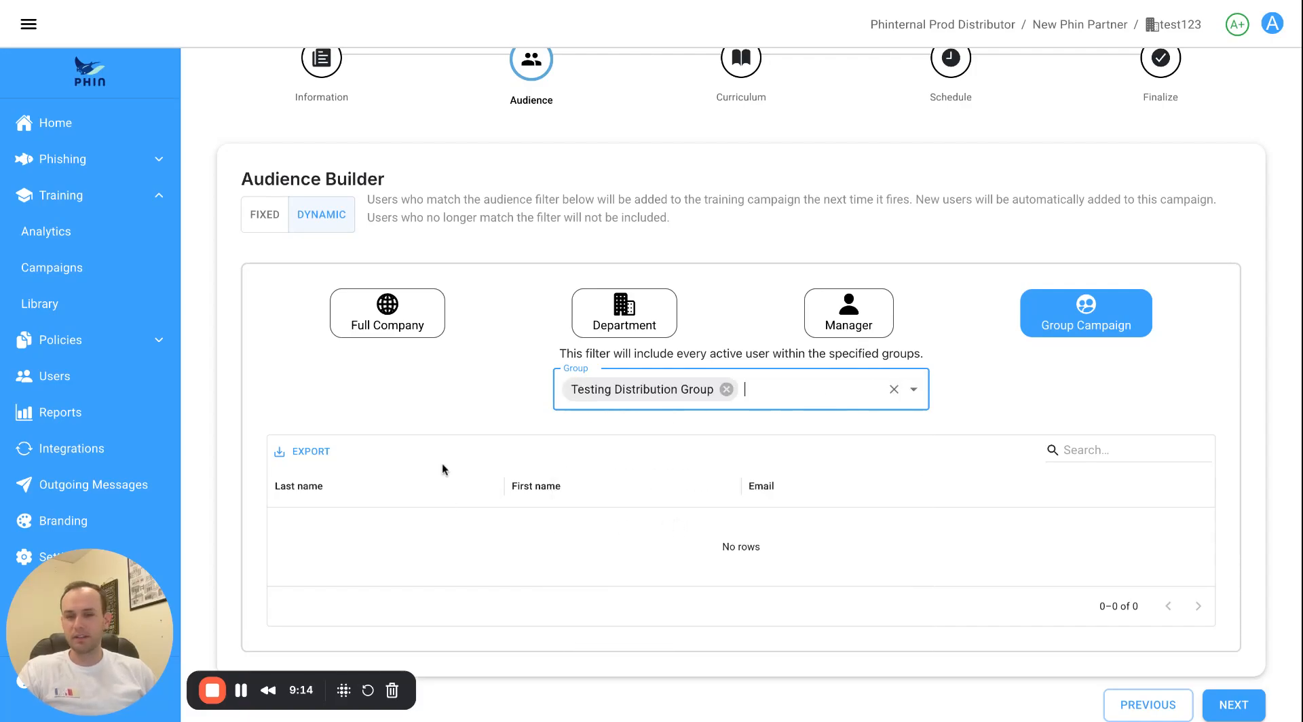
click(894, 389)
Set the audience back to Full Company and return to the Training Dashboard.
click(411, 326)
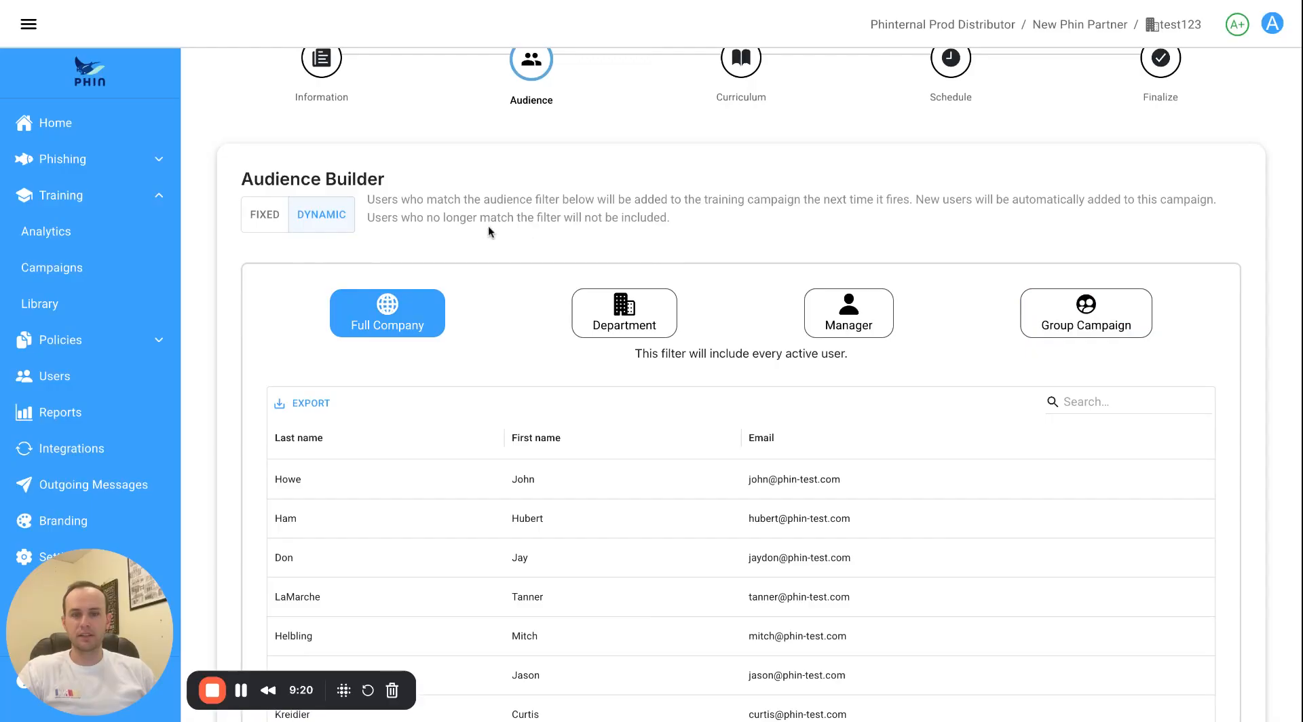
scroll(487, 228, down, 6)
scroll(486, 234, up, 7)
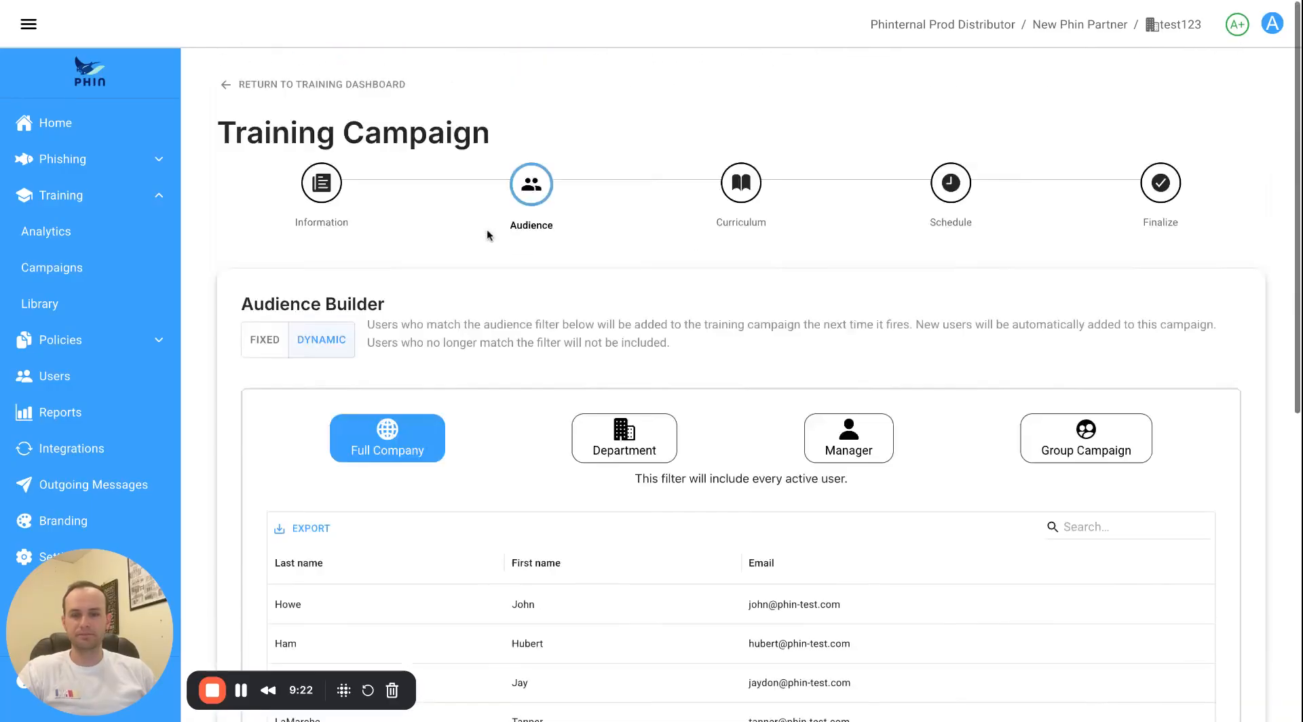
click(272, 83)
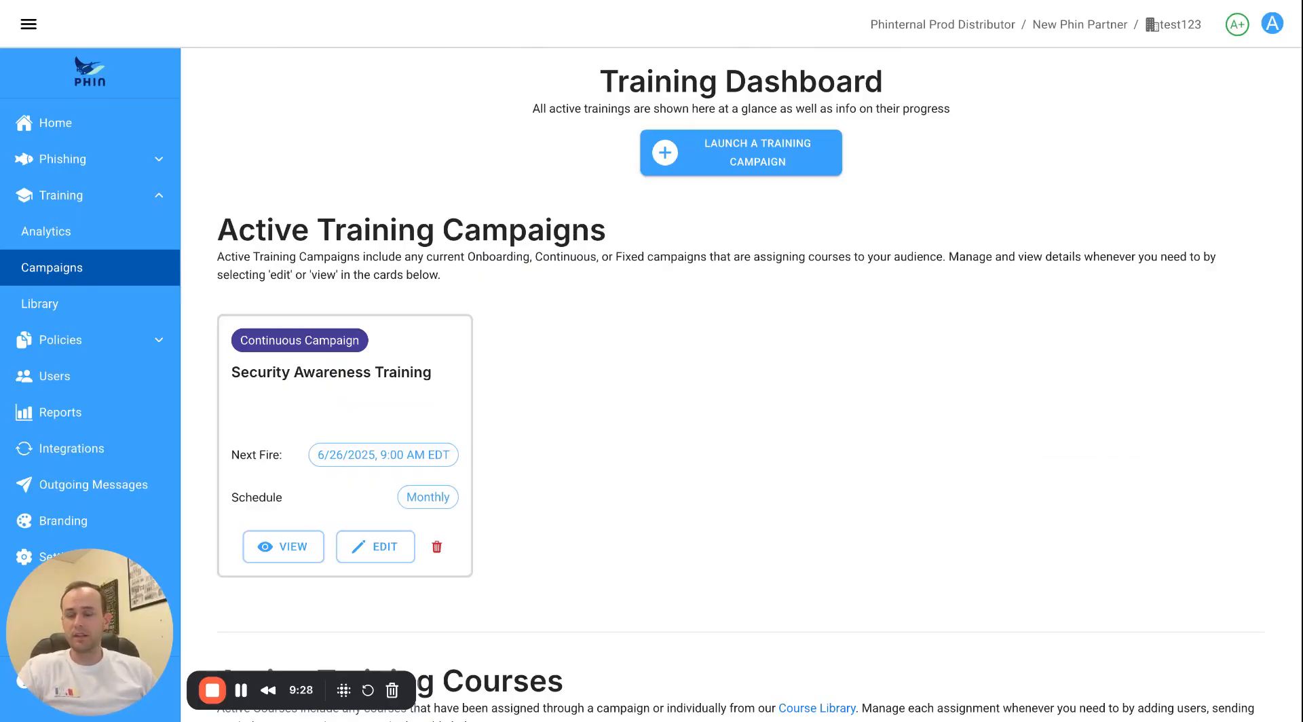
Start a new phishing campaign from the Phishing Dashboard with name and description both 'test'.
click(69, 163)
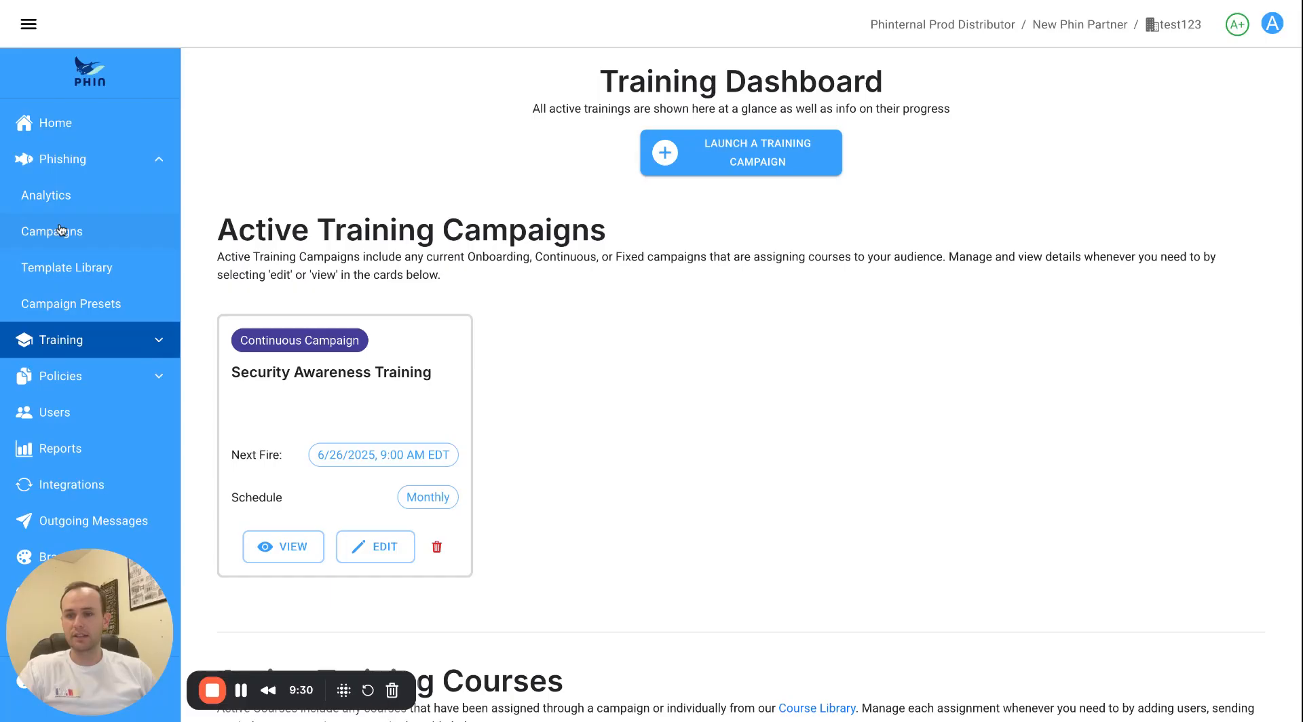
click(66, 230)
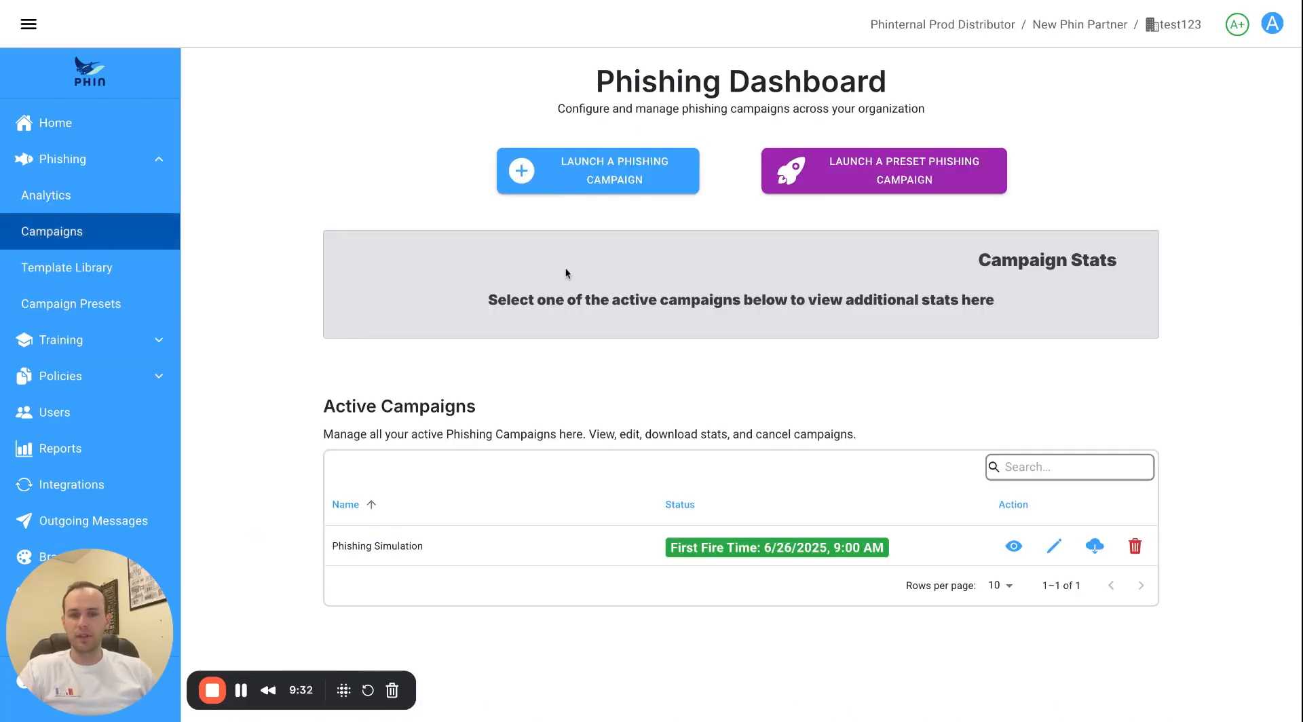
click(589, 182)
click(533, 244)
text(test)
click(646, 310)
text(test)
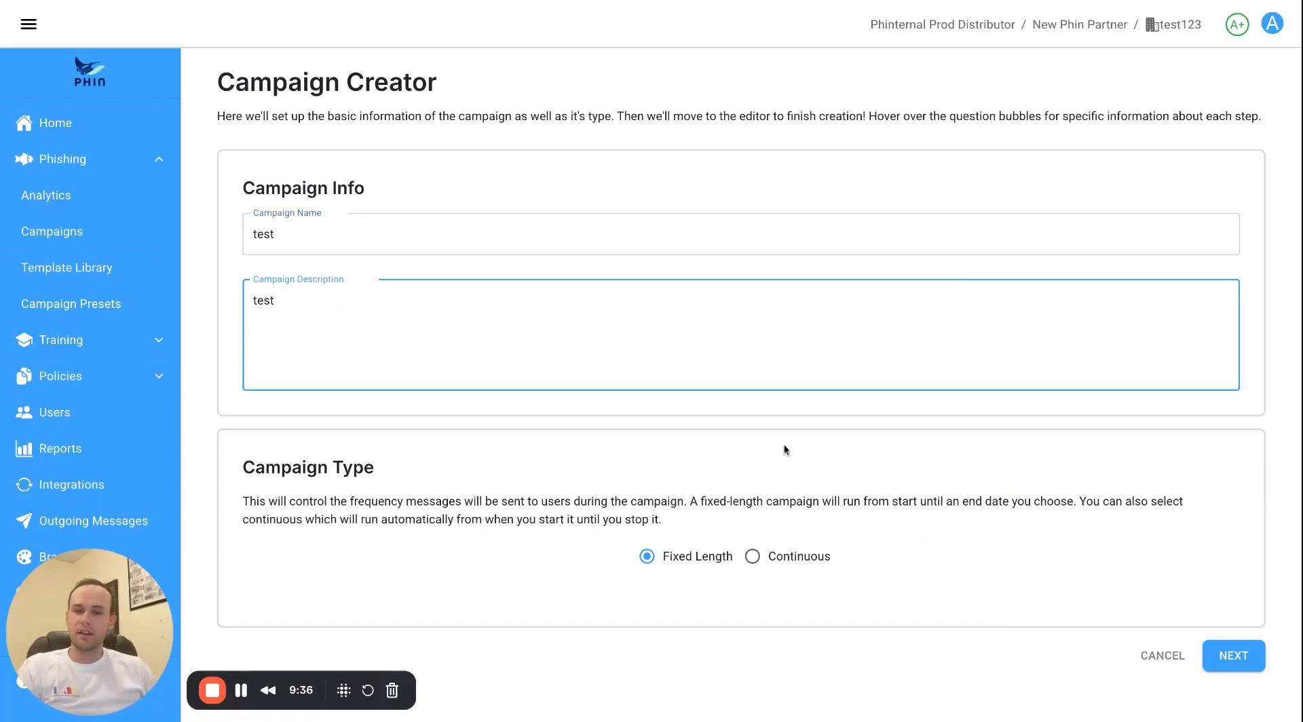
click(1233, 655)
Add the Geek Squad Auto Renewal and Internal Company Job Offer templates, and turn on Share Preset.
scroll(507, 363, down, 8)
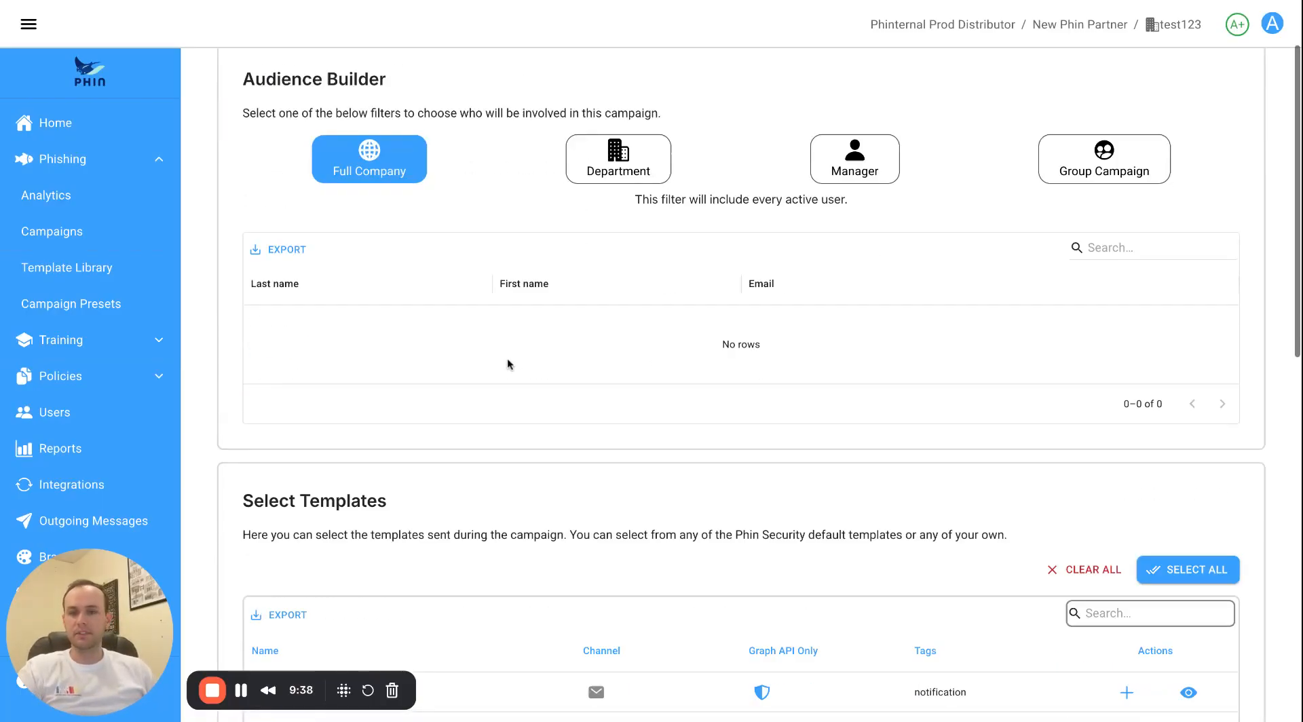
scroll(511, 358, down, 5)
scroll(529, 357, down, 2)
click(1127, 391)
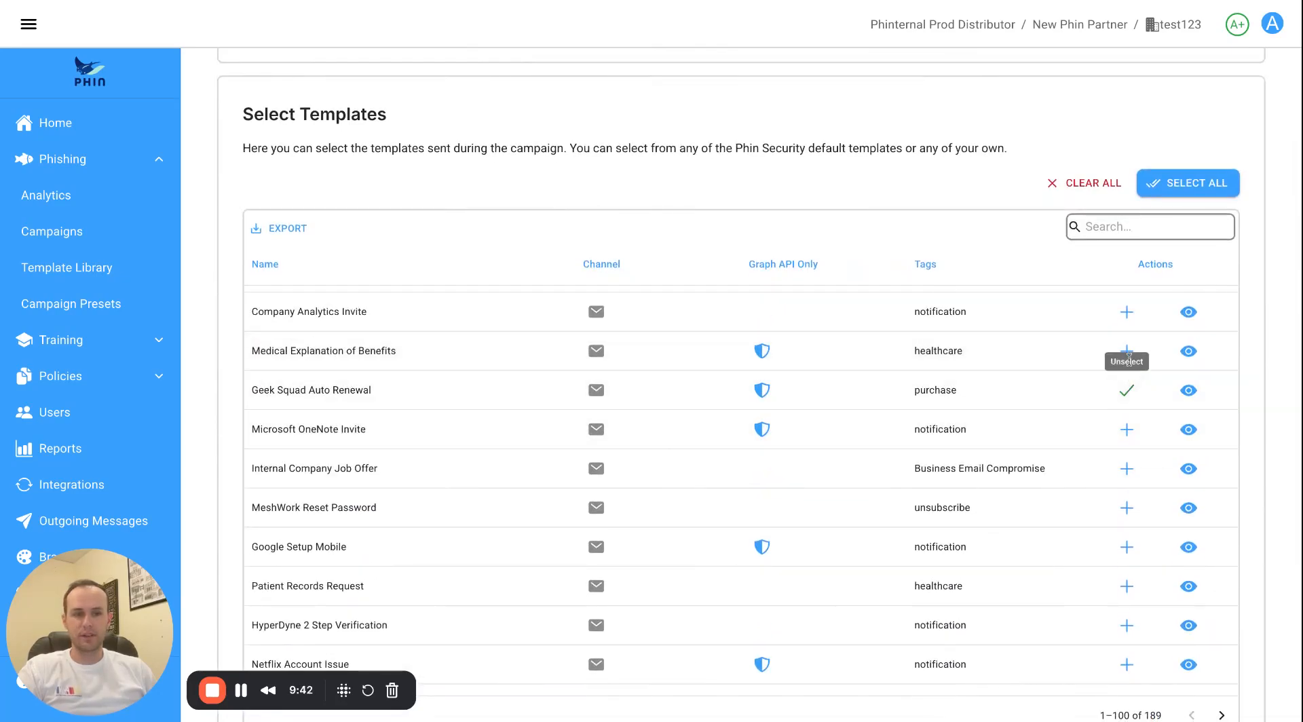
click(1127, 468)
scroll(926, 520, down, 4)
scroll(818, 522, down, 15)
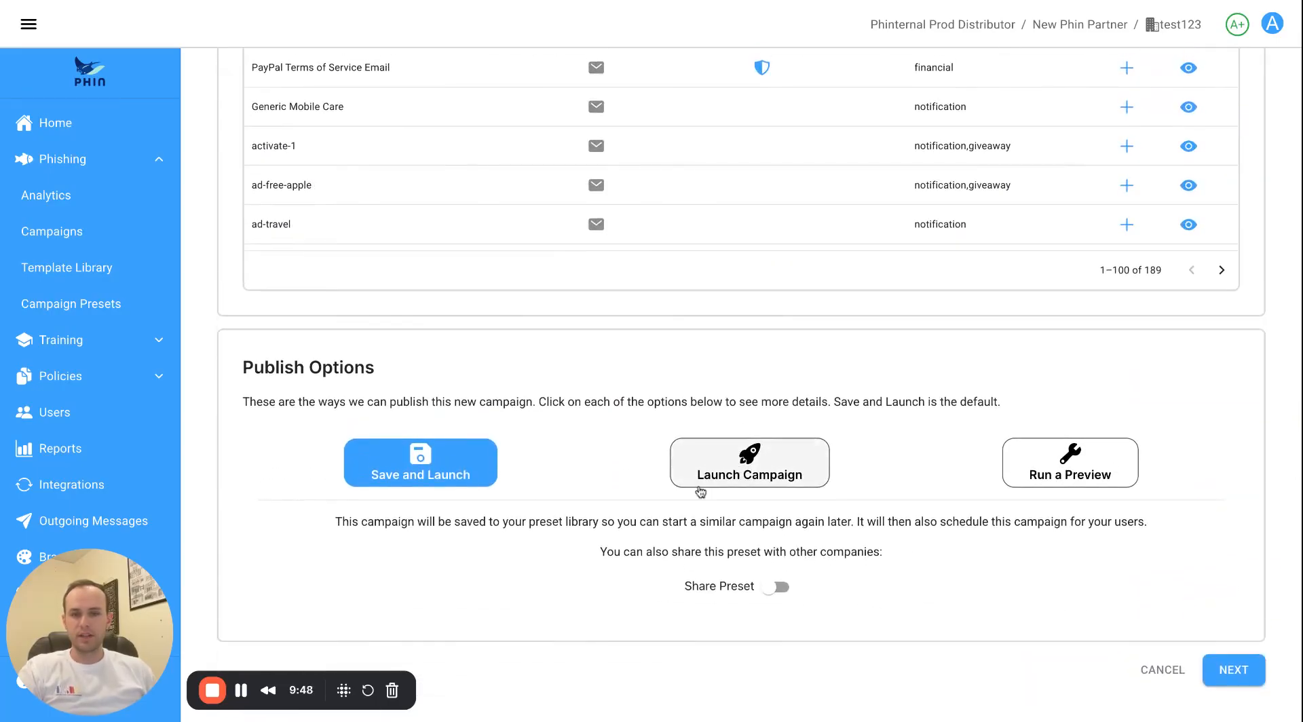
click(776, 593)
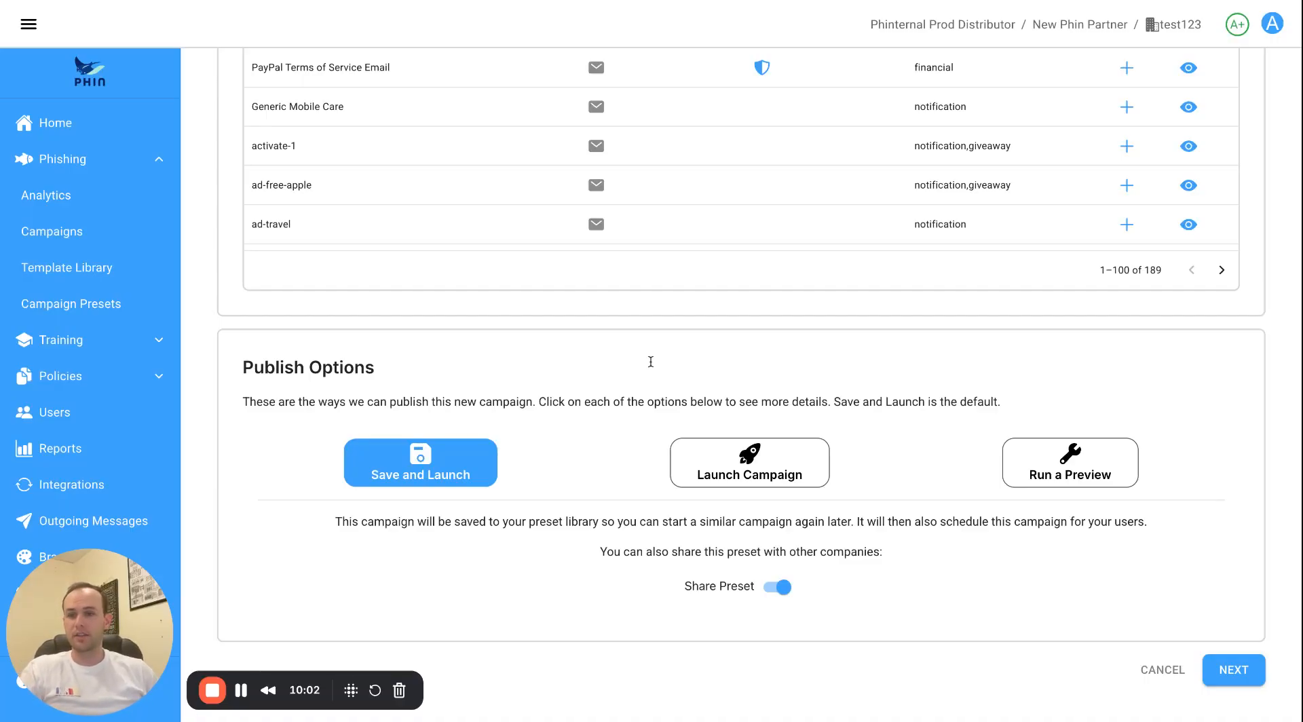
Browse the Campaign Preset Library, then open the Policy Document Catalog under Policies.
click(102, 304)
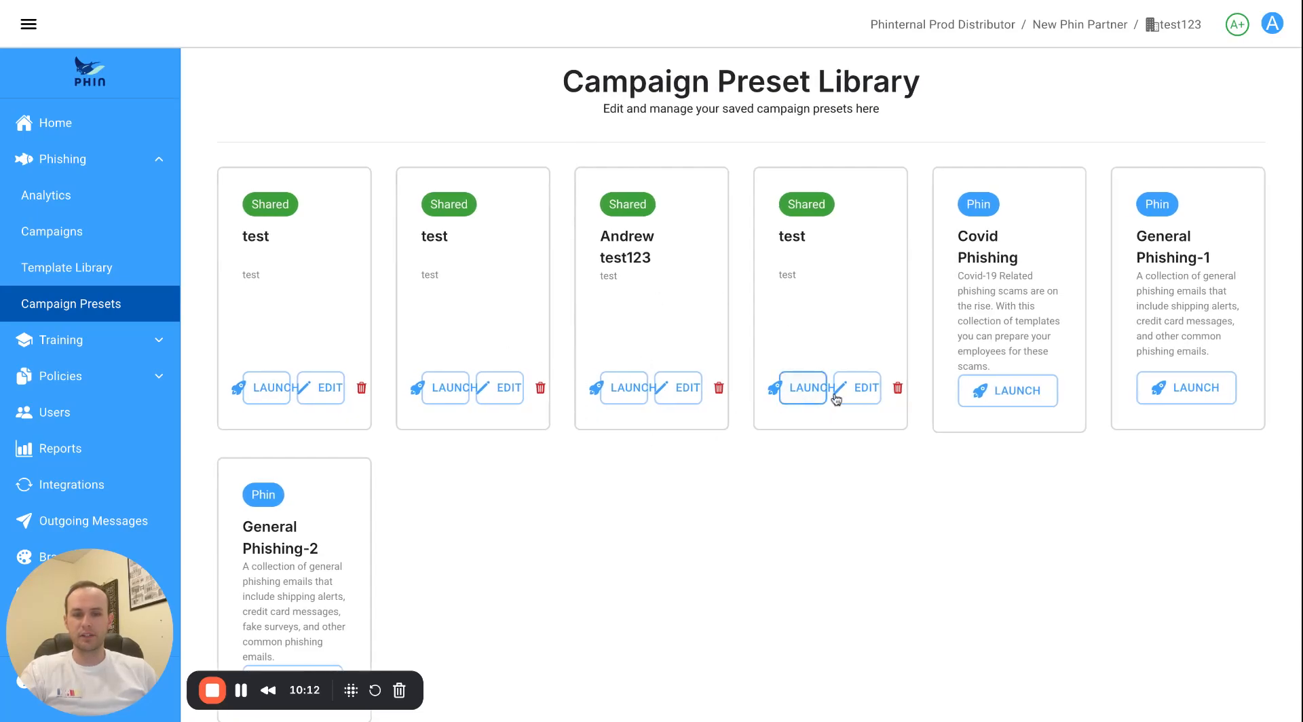
scroll(268, 333, down, 1)
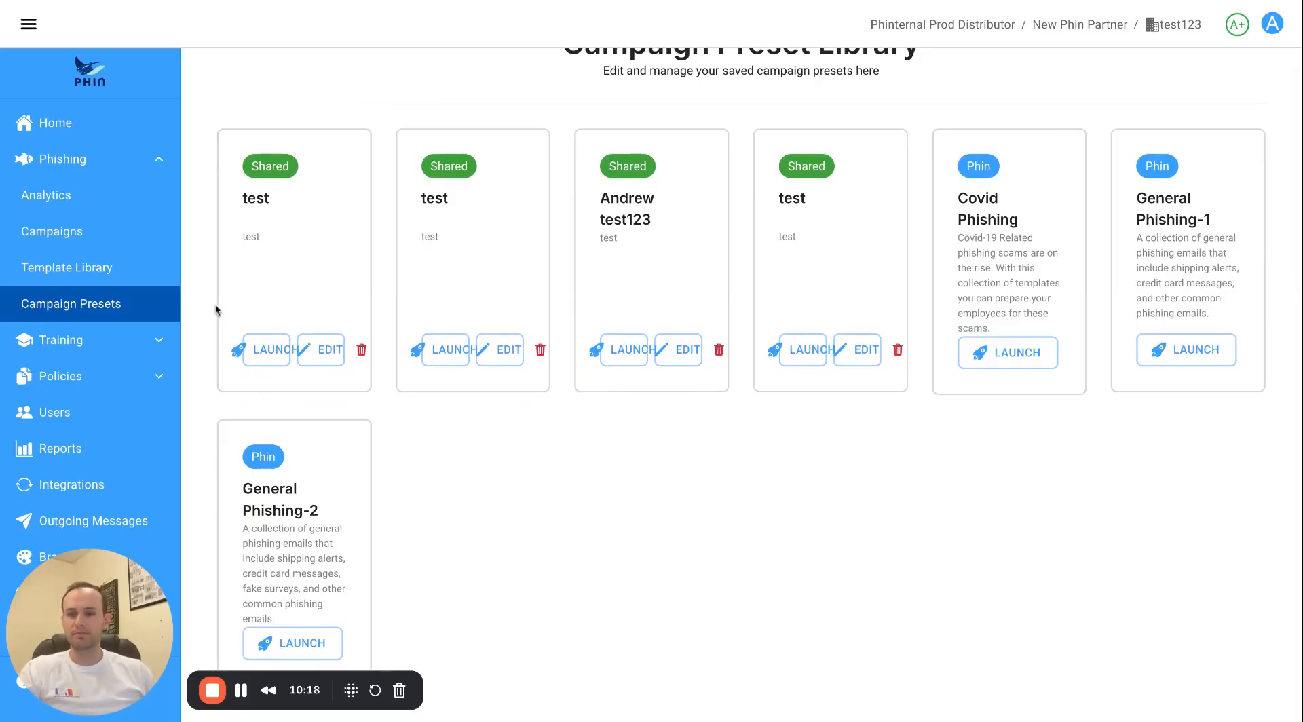
click(68, 163)
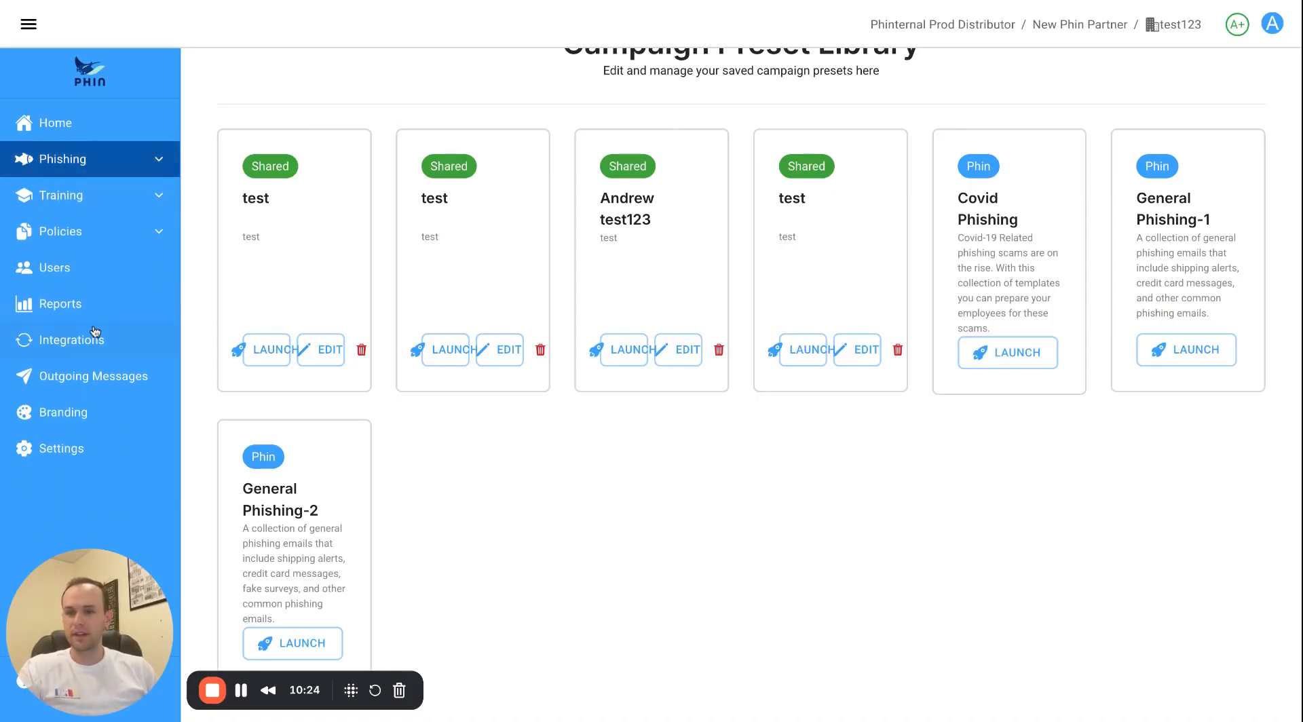
scroll(84, 224, up, 1)
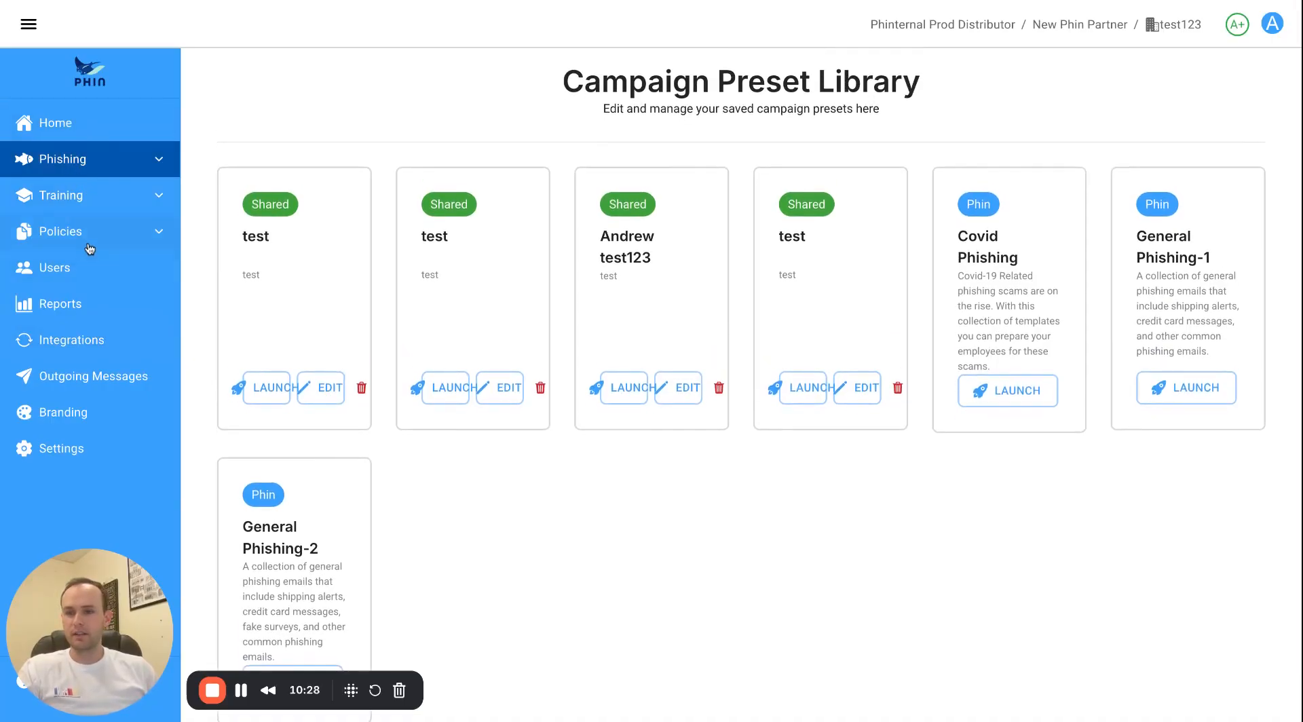
click(89, 245)
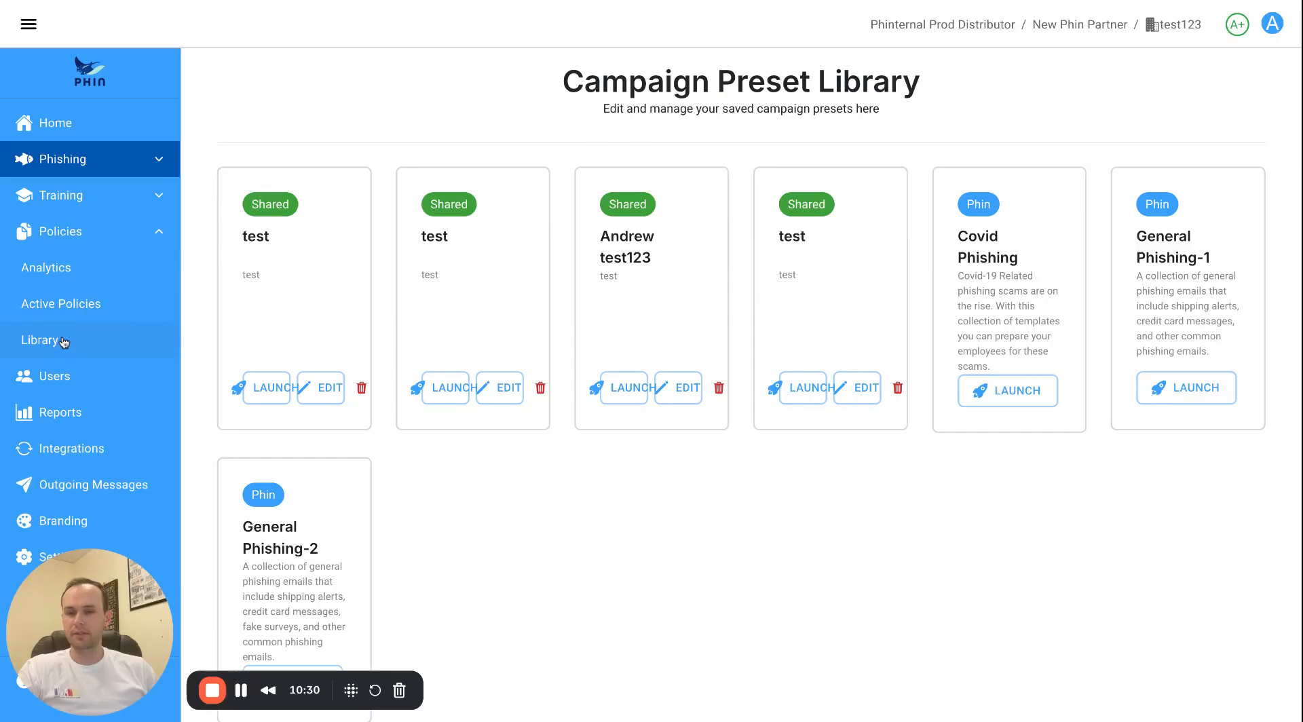
click(63, 342)
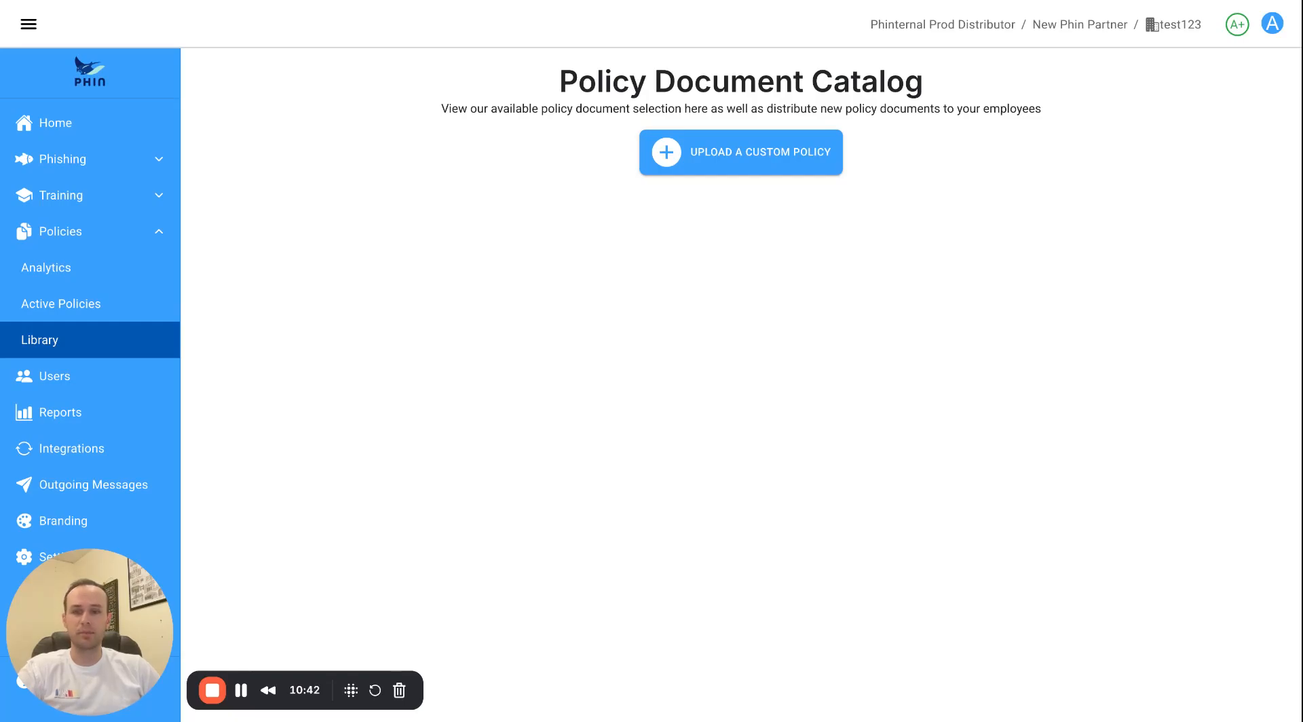
View Active Policies and Policy Analytics, then go to the Reports page.
click(122, 305)
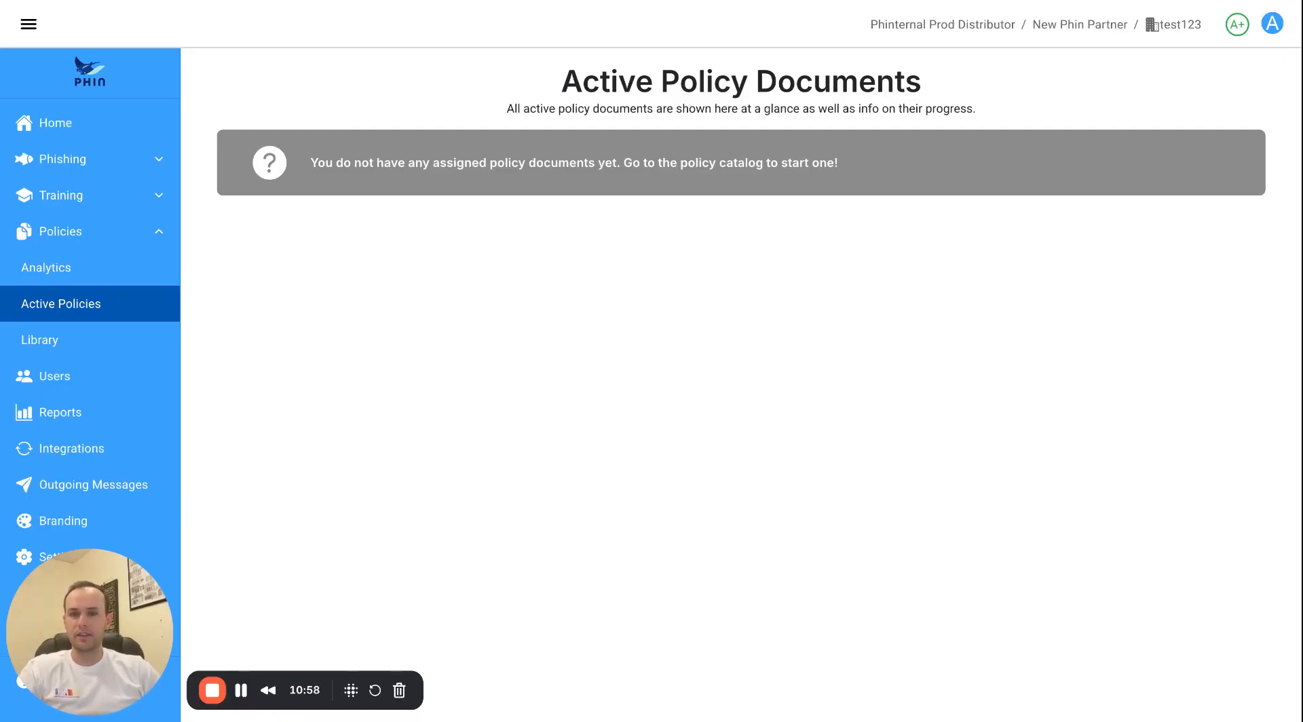
click(125, 266)
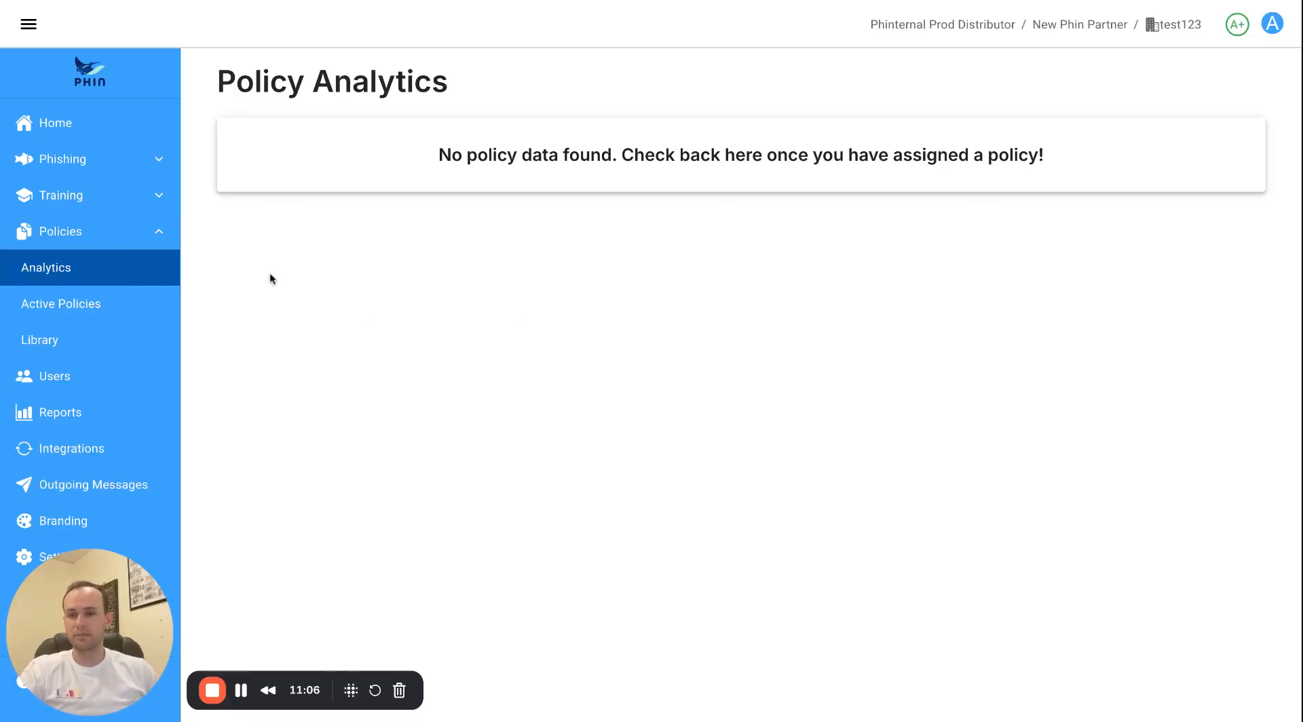
click(103, 243)
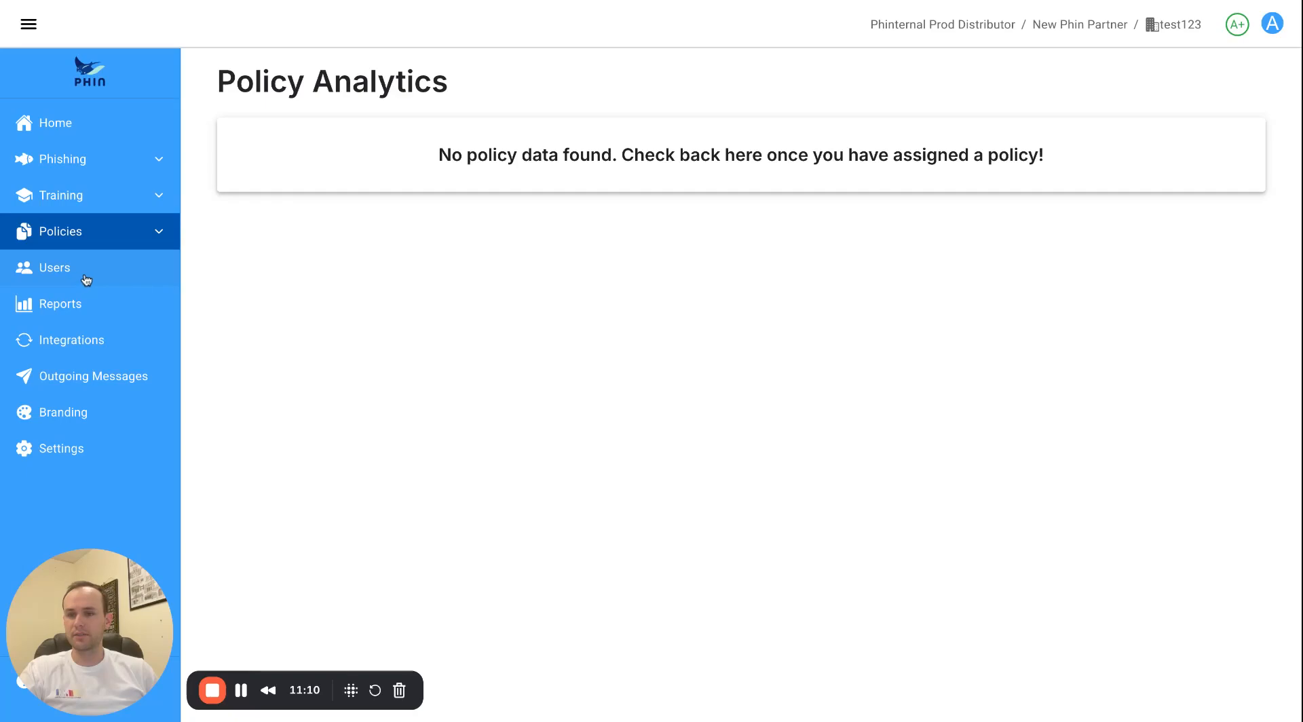
click(80, 303)
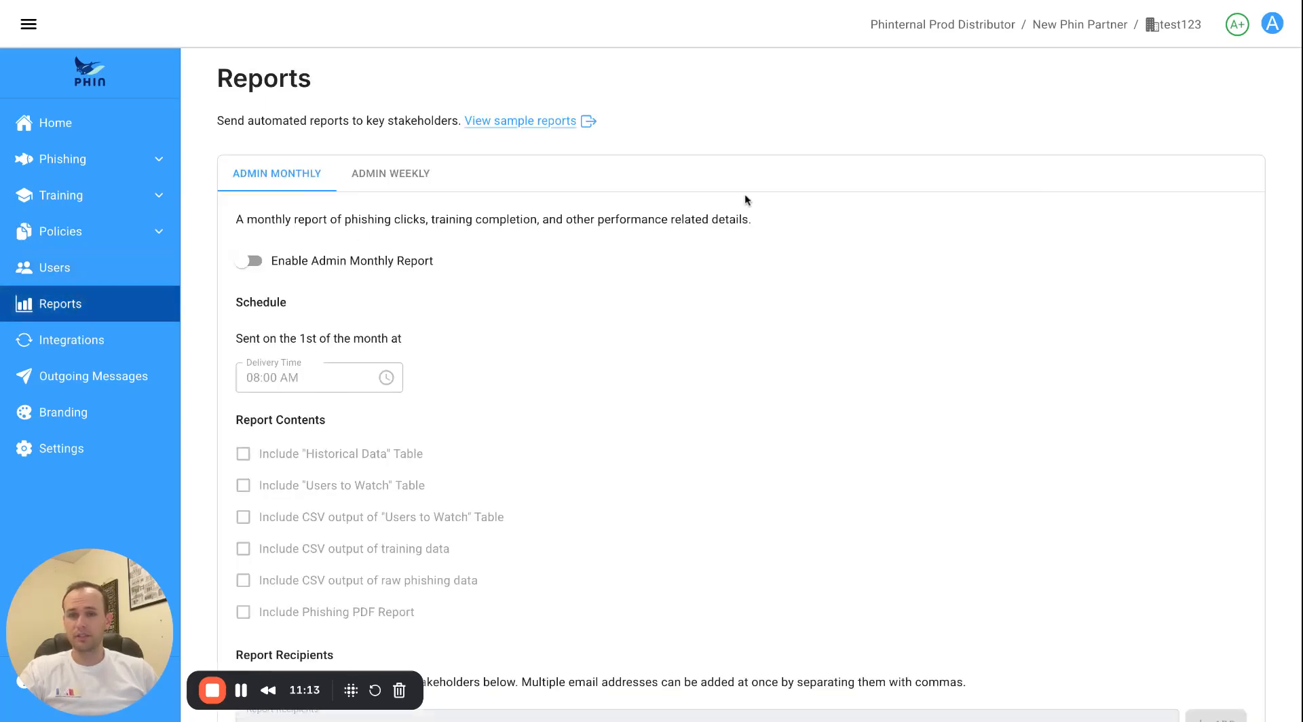
Return to the company list, open Joe's Pizza Shop, and view its Admin Monthly report settings.
click(1079, 25)
click(304, 251)
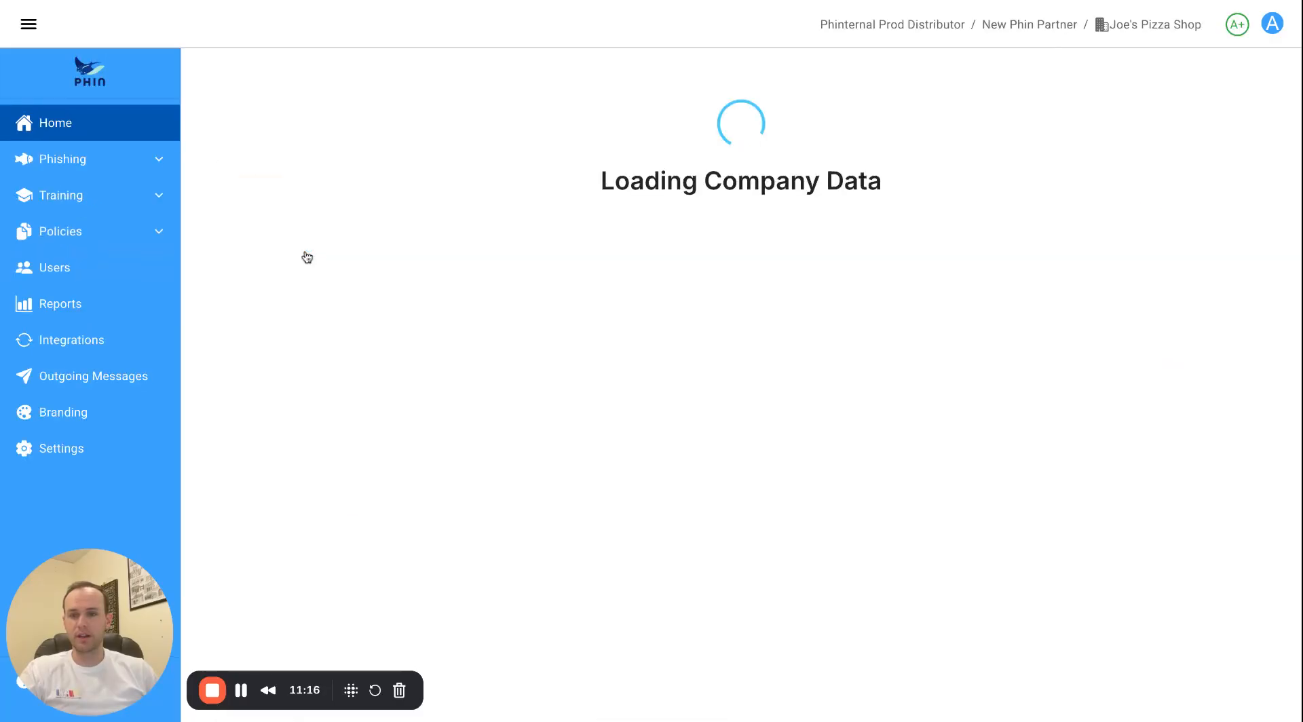
click(54, 313)
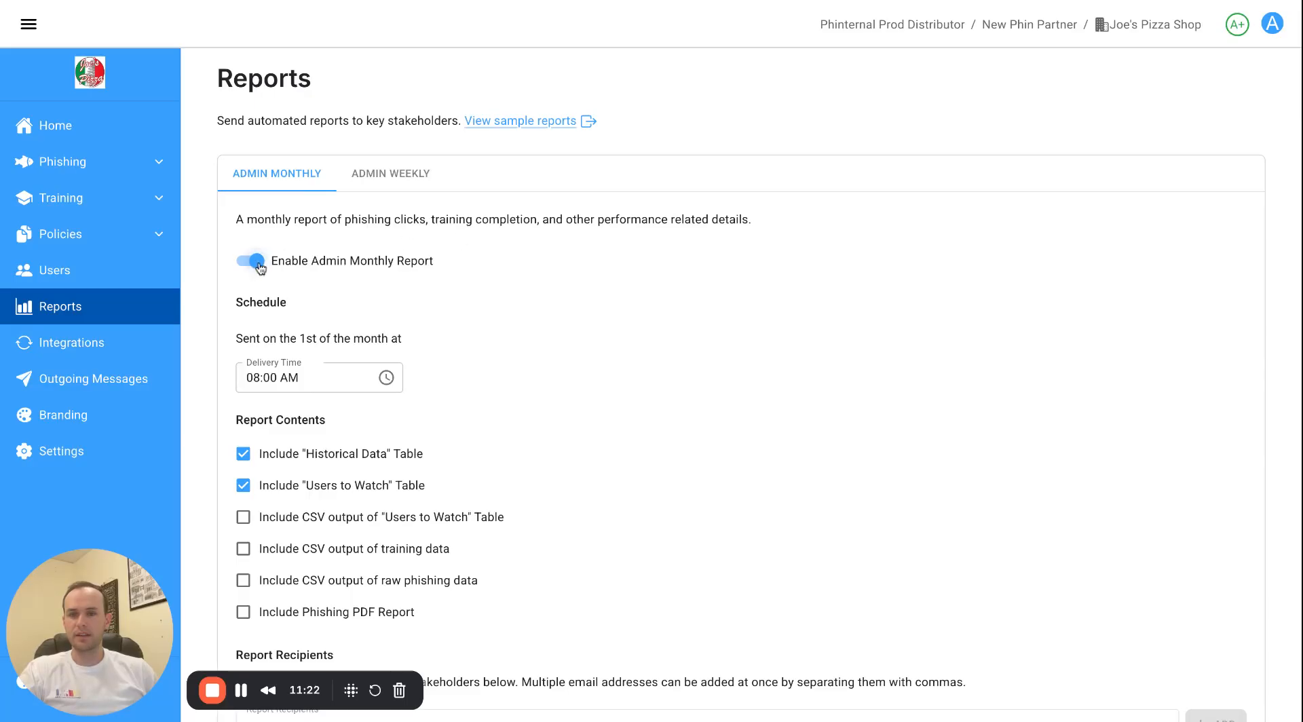
scroll(625, 187, down, 1)
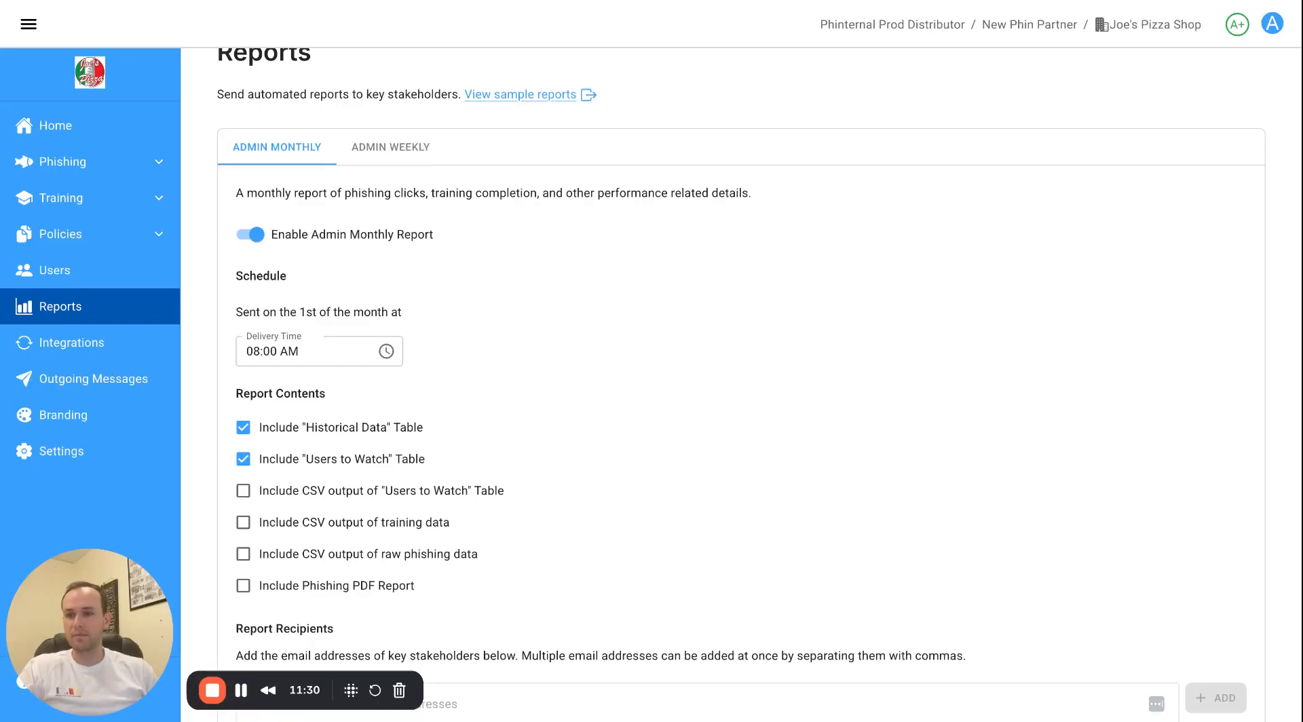
click(66, 198)
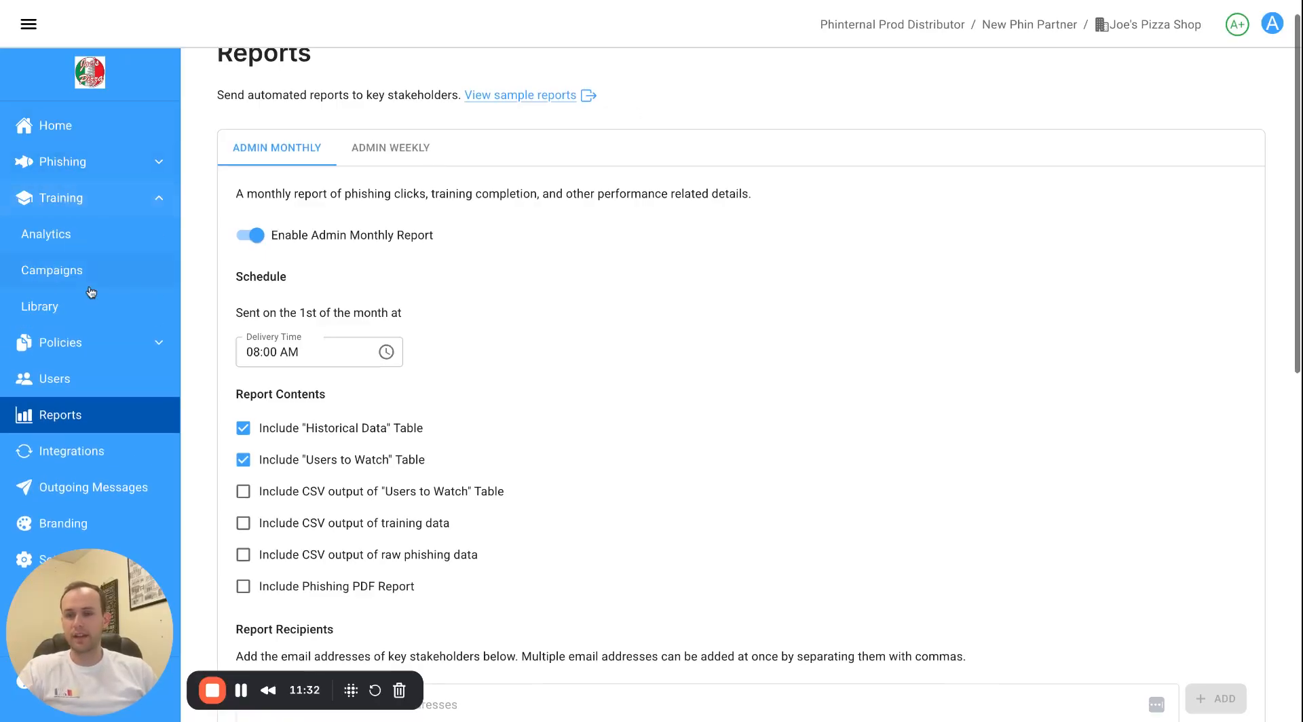
click(74, 244)
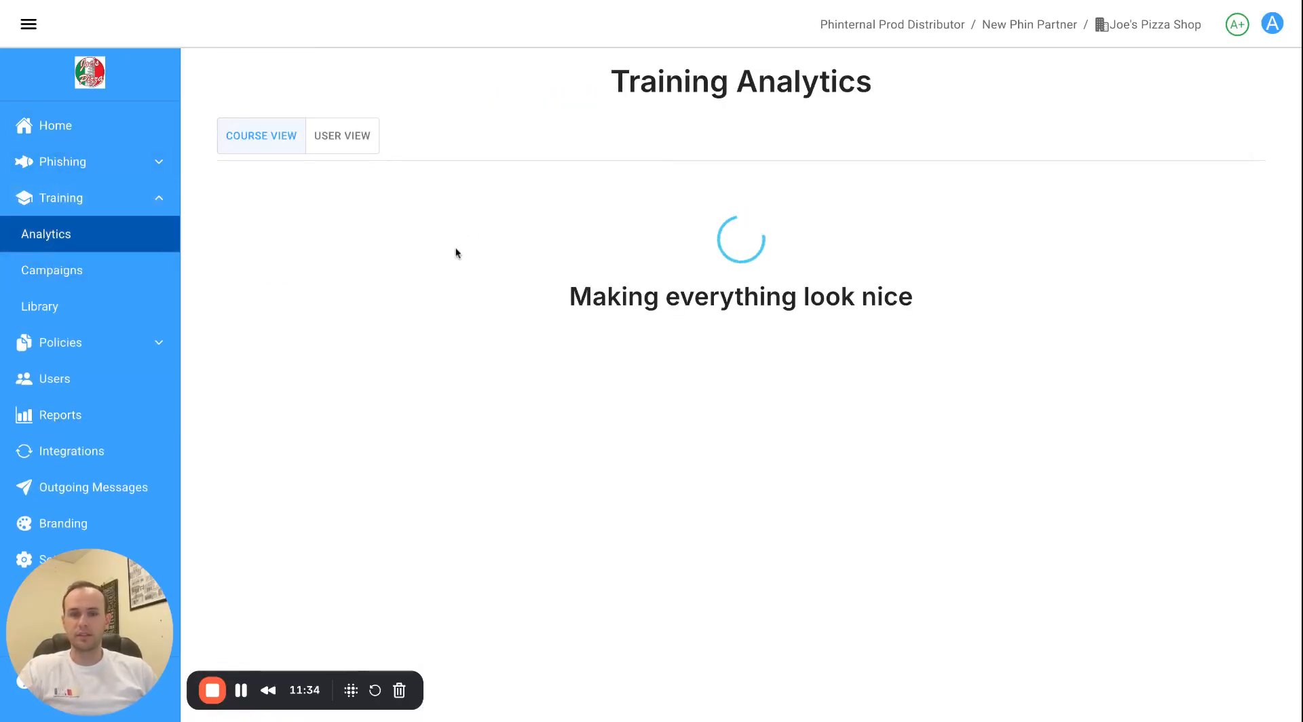
click(360, 142)
click(266, 322)
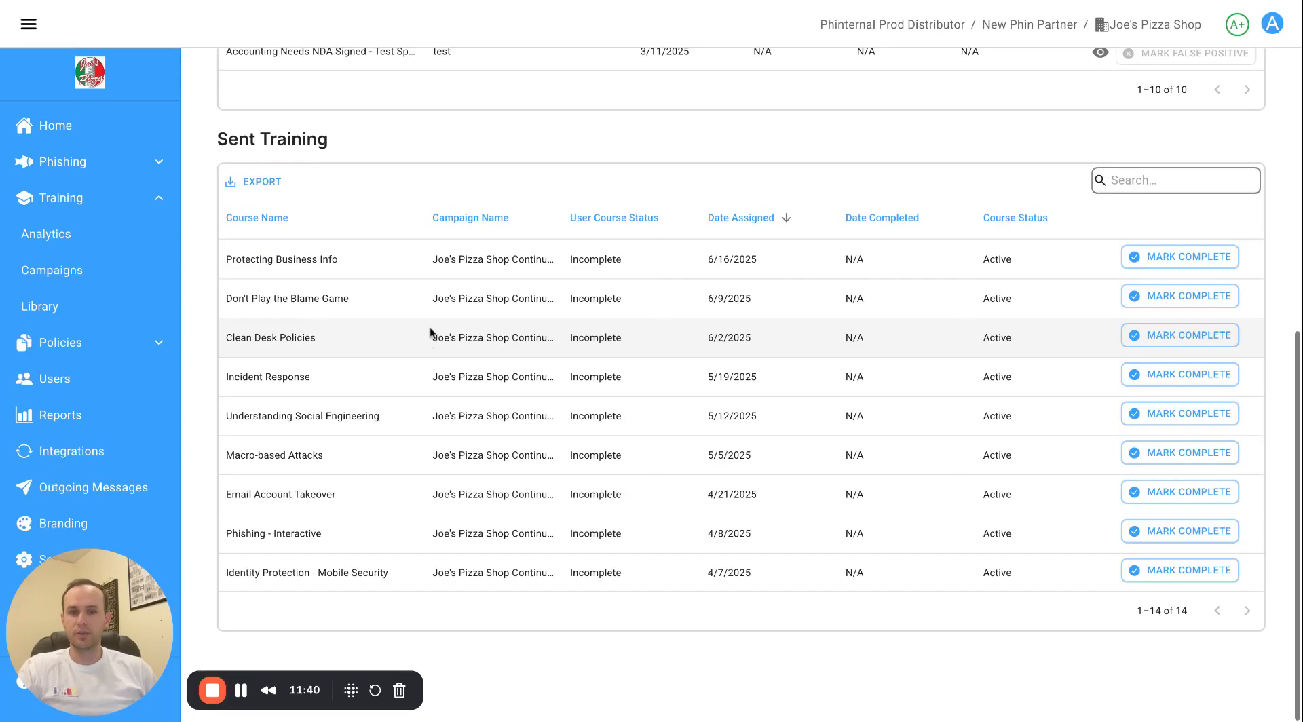
click(85, 170)
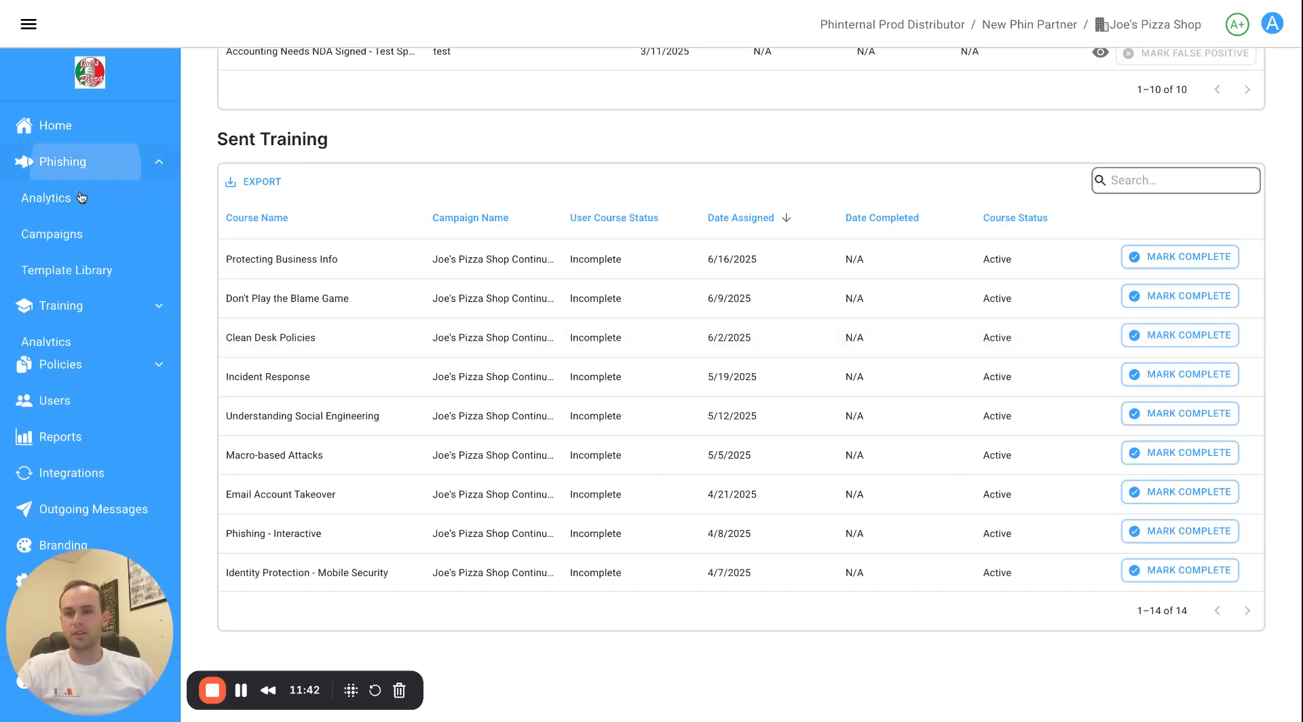
click(80, 196)
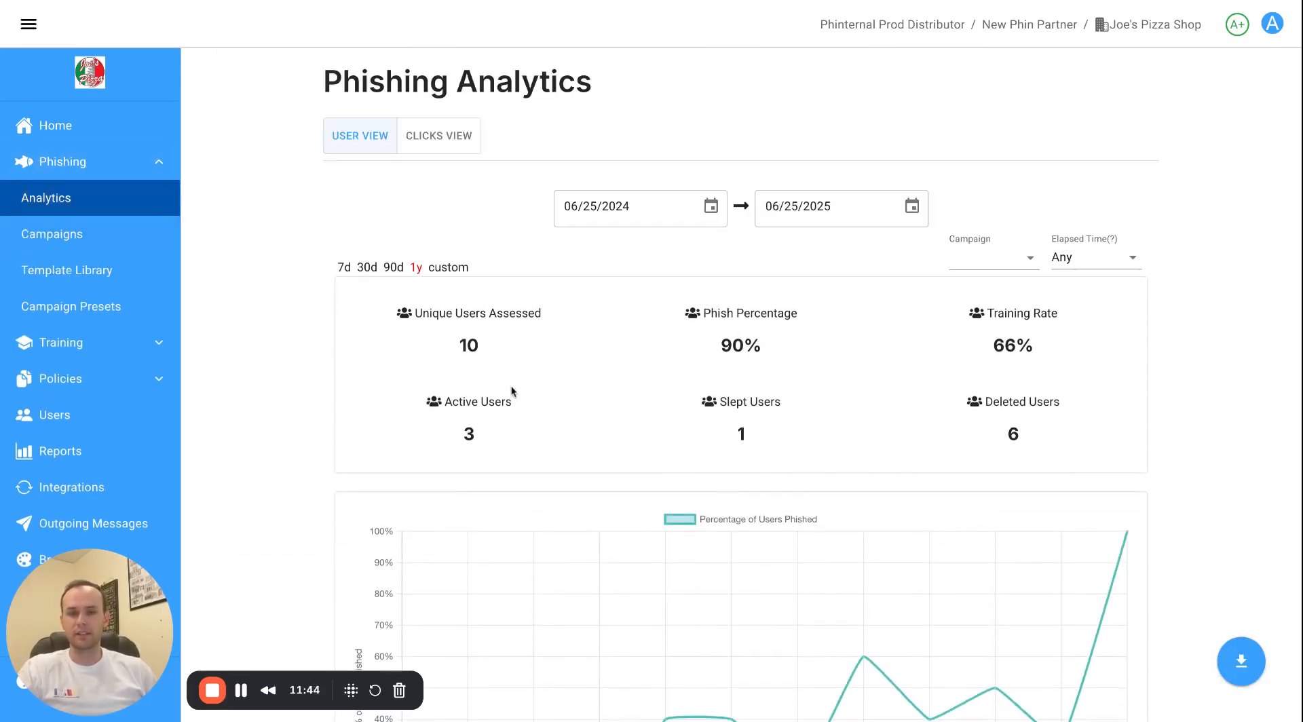
scroll(510, 386, down, 15)
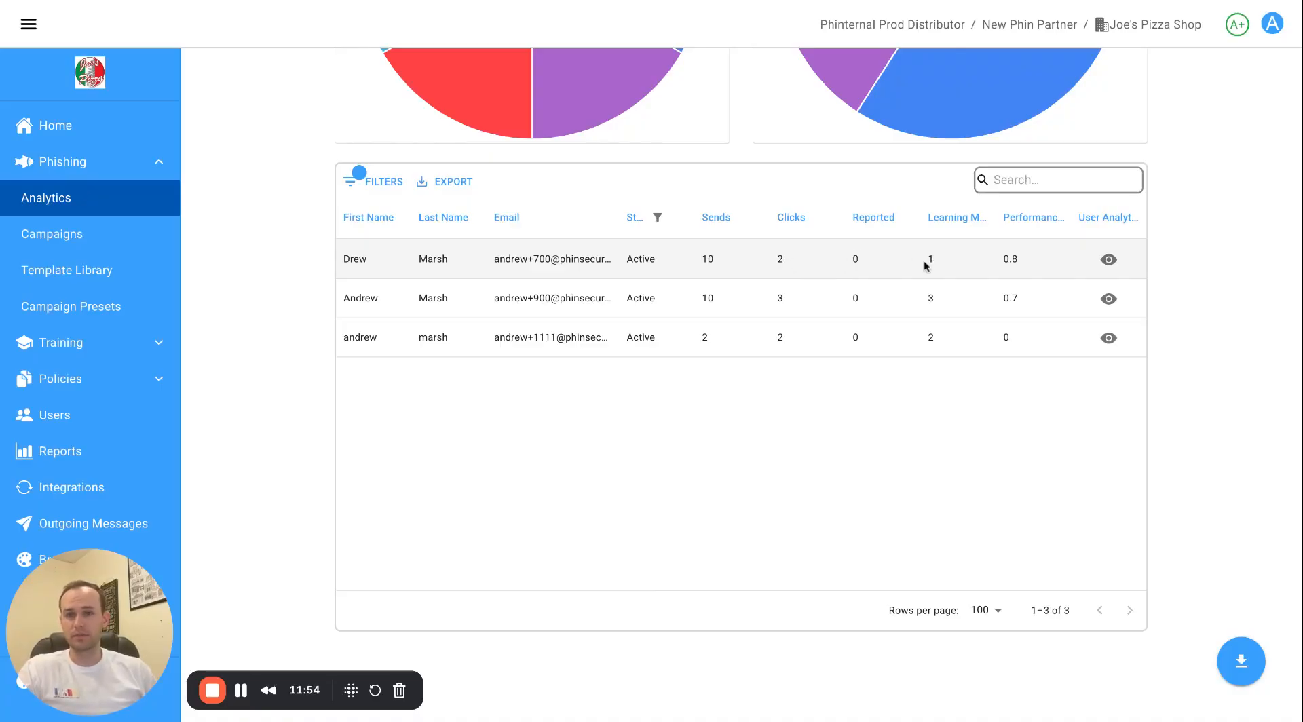
scroll(449, 147, up, 10)
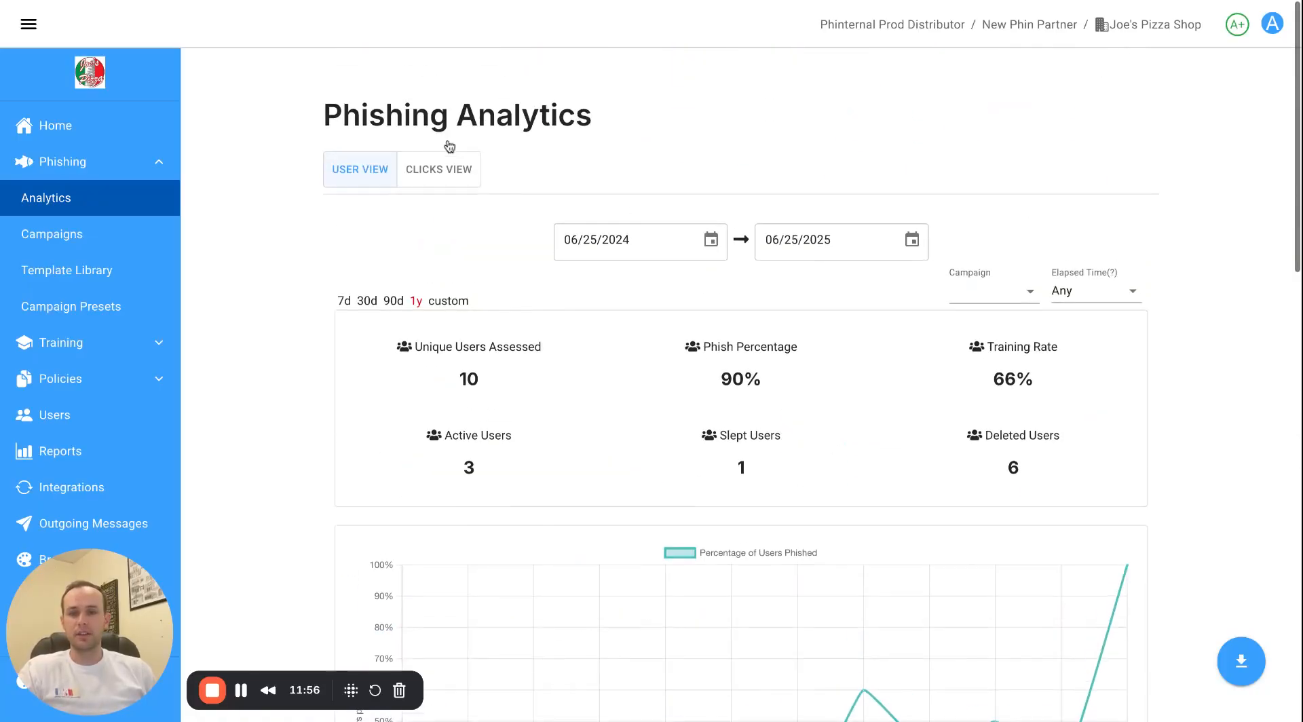
scroll(450, 146, down, 1)
click(441, 170)
scroll(602, 371, right, 5)
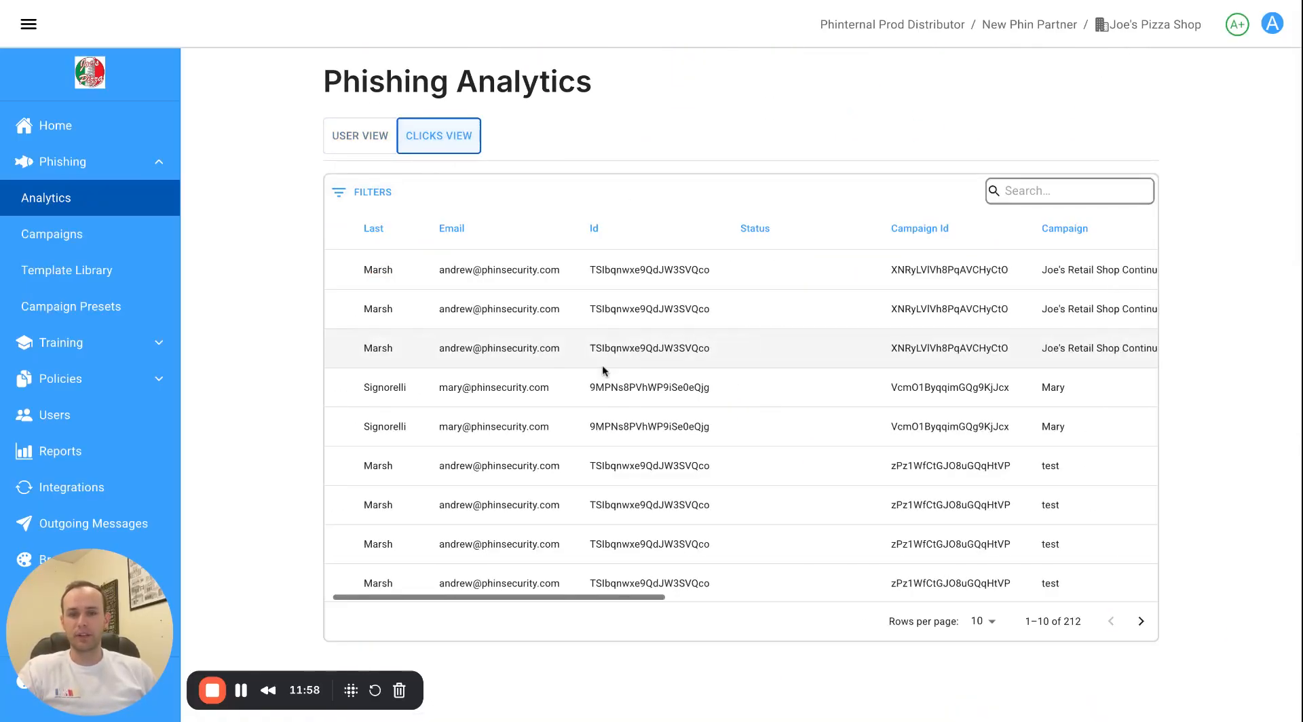
scroll(596, 375, left, 5)
click(366, 148)
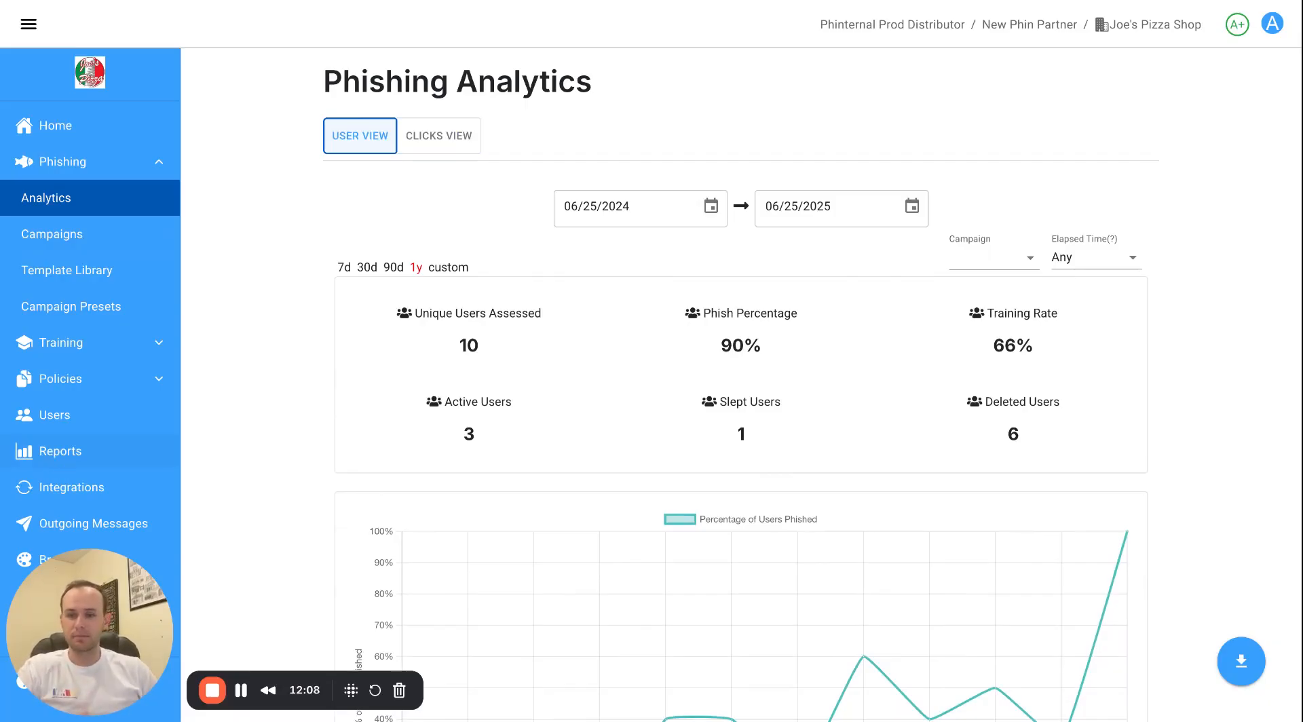
click(60, 451)
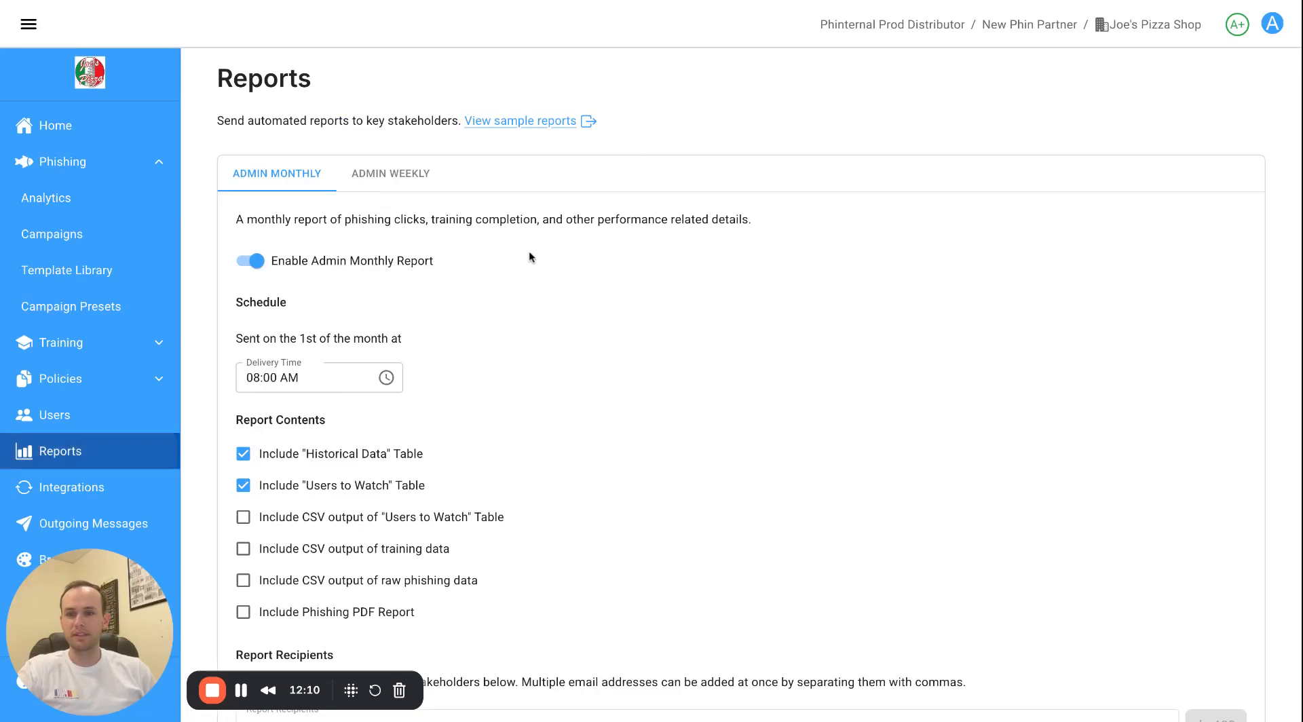
scroll(474, 280, down, 1)
scroll(533, 237, down, 1)
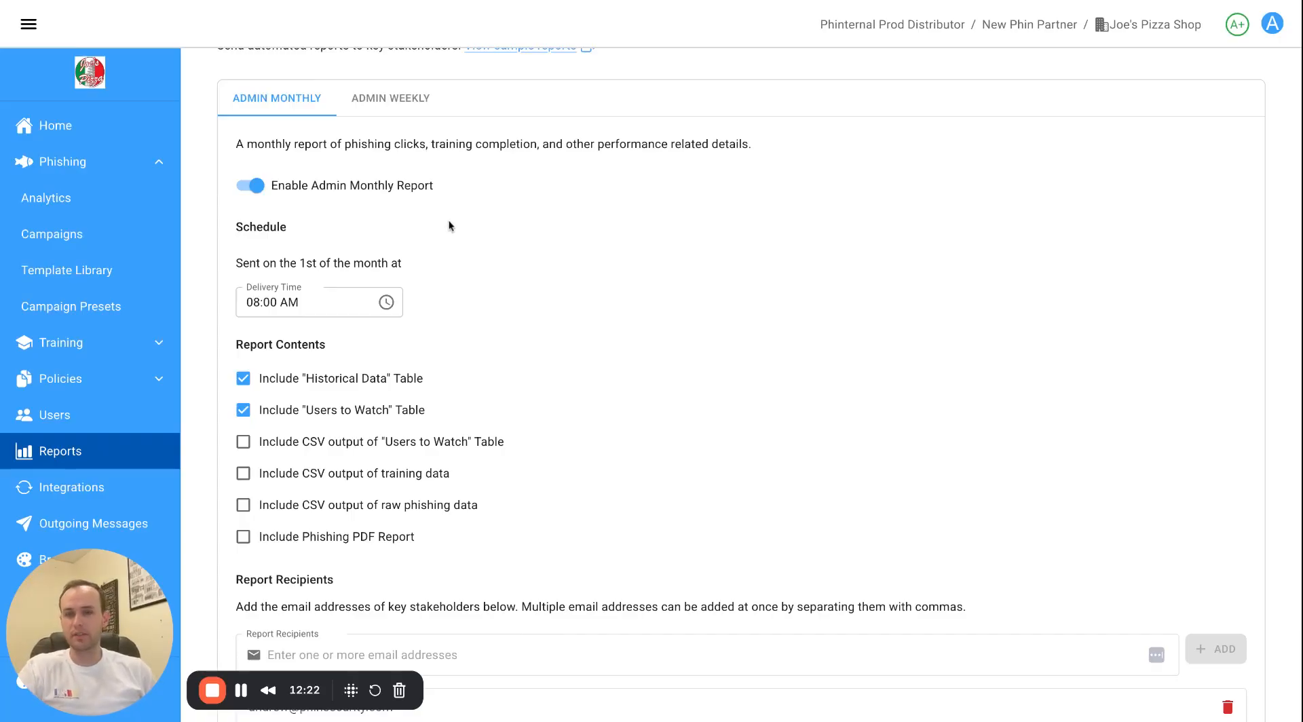
scroll(449, 226, down, 2)
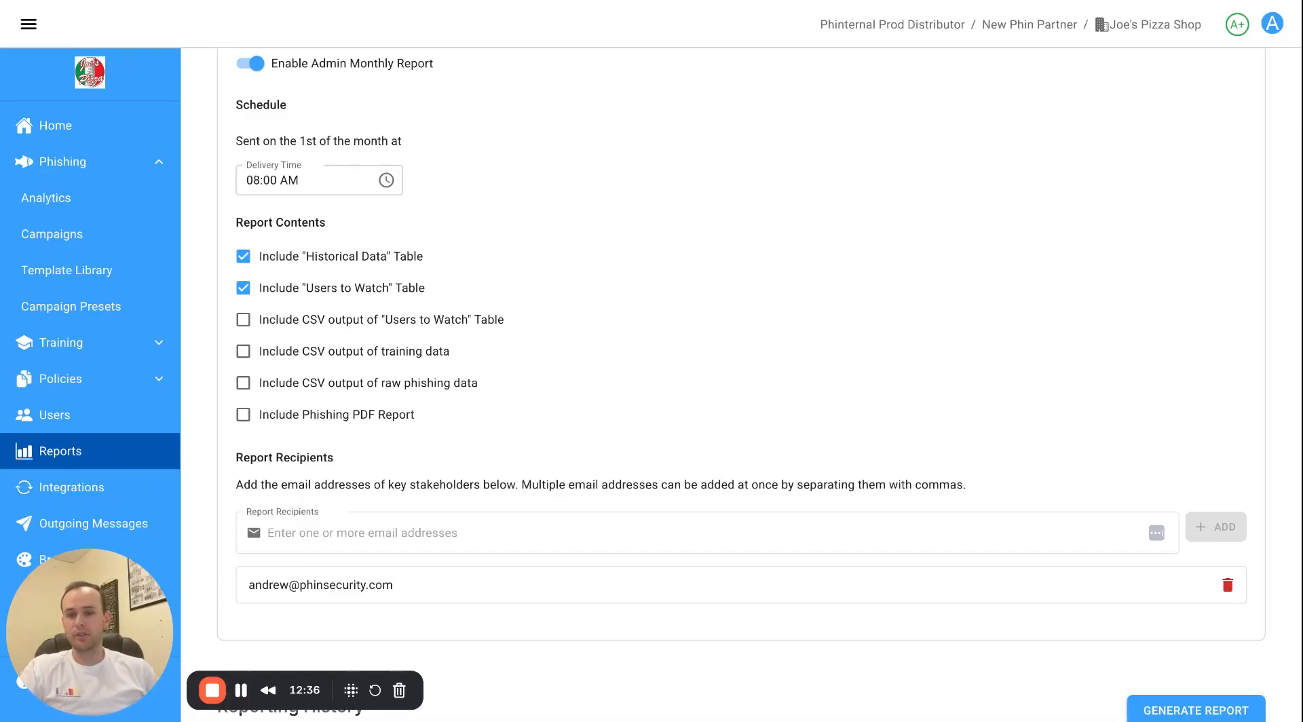
scroll(475, 529, down, 2)
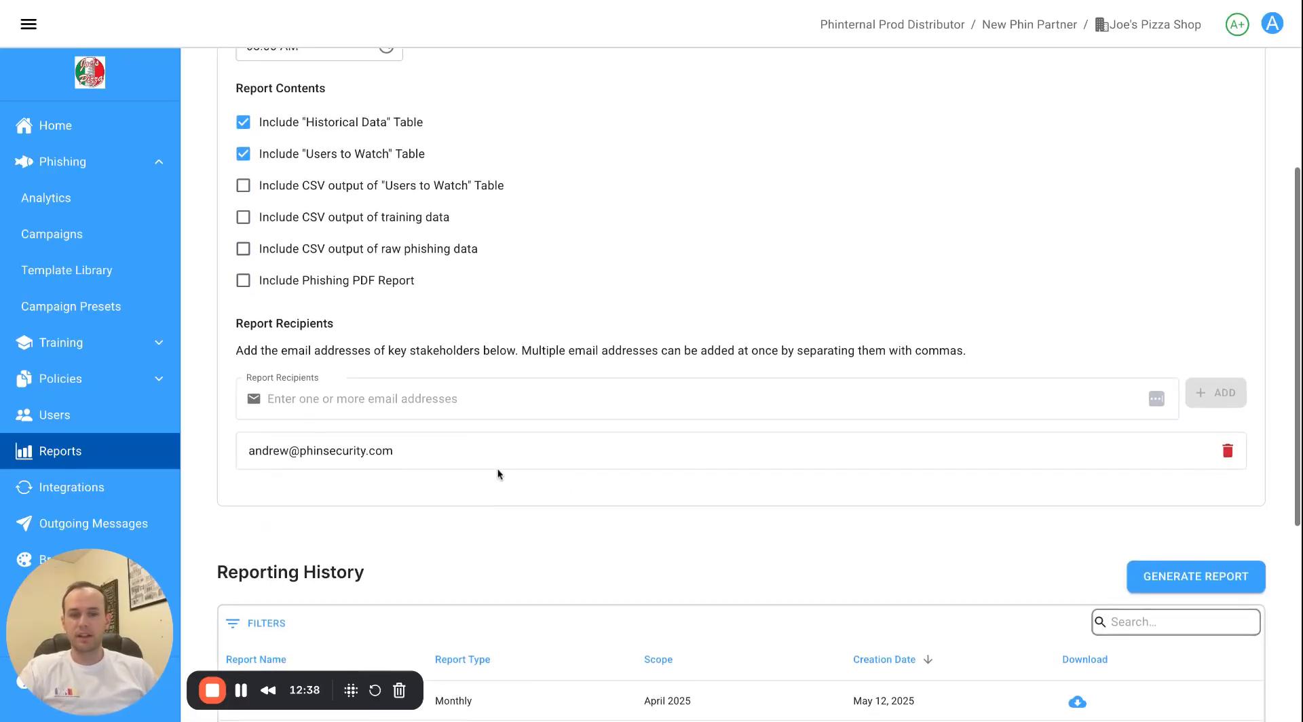
scroll(499, 464, down, 1)
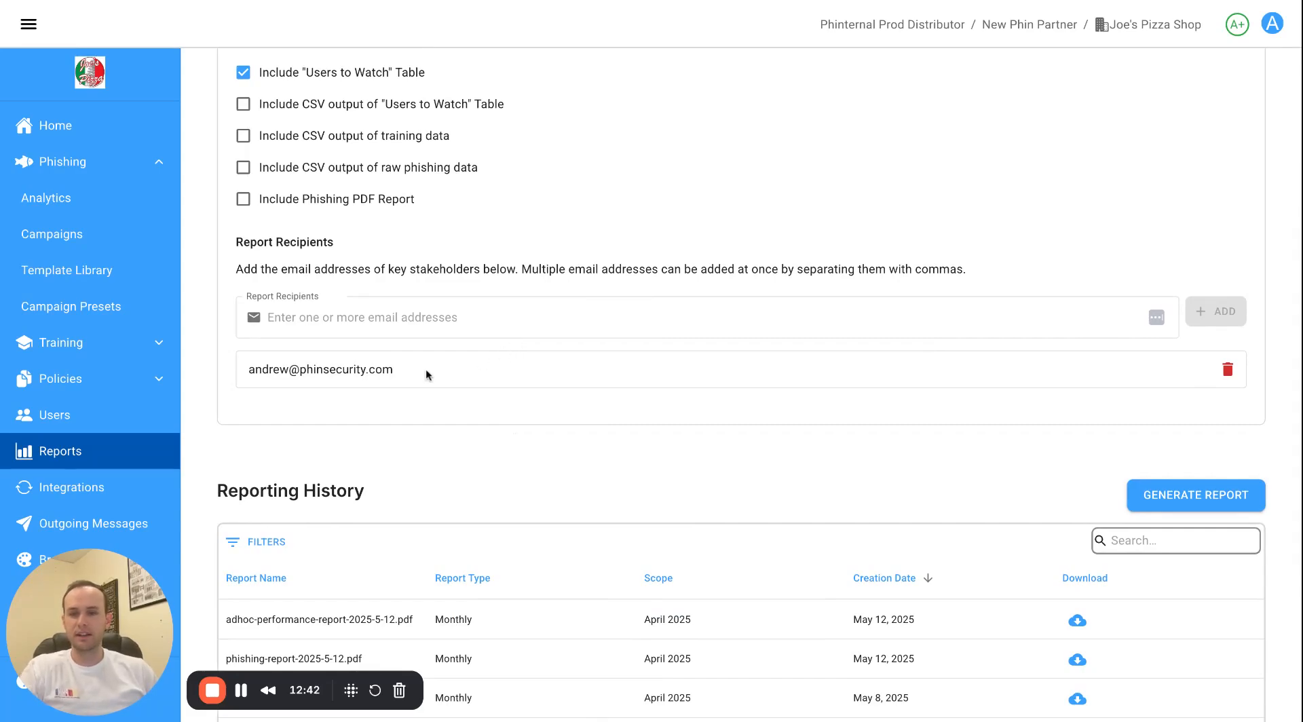
triple_click(247, 372)
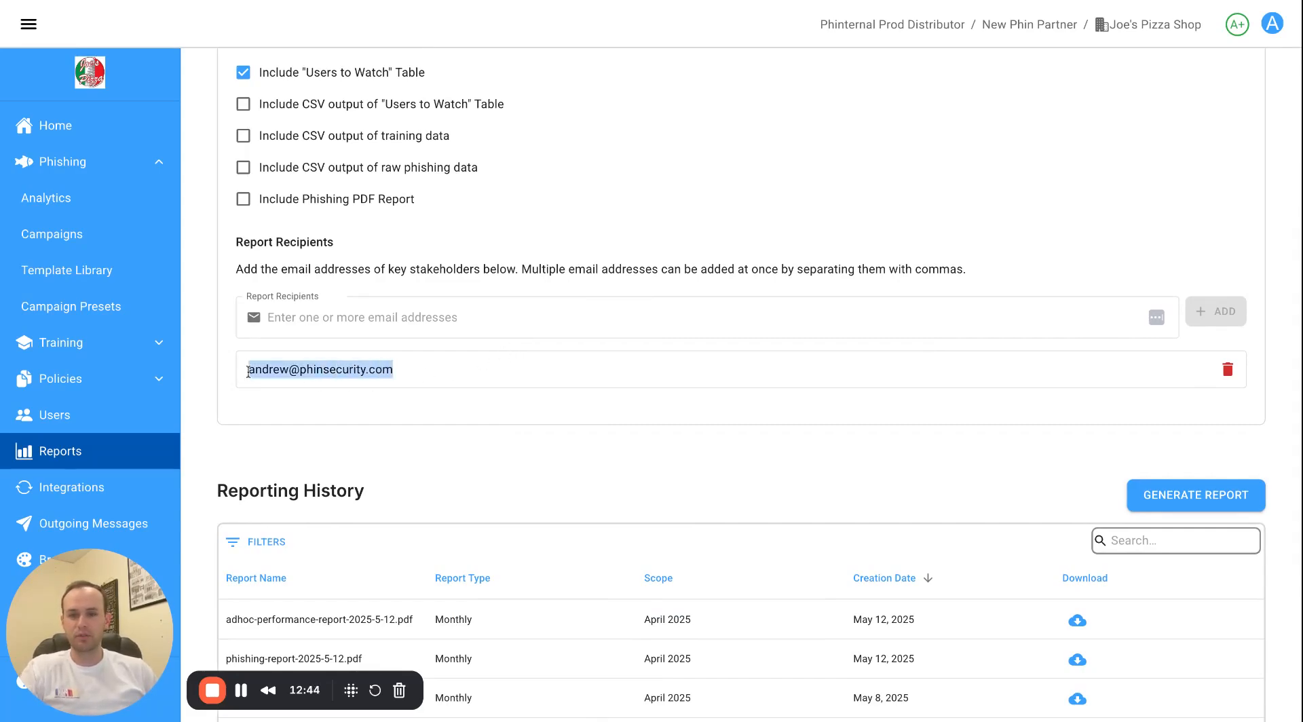
click(512, 426)
scroll(809, 471, down, 2)
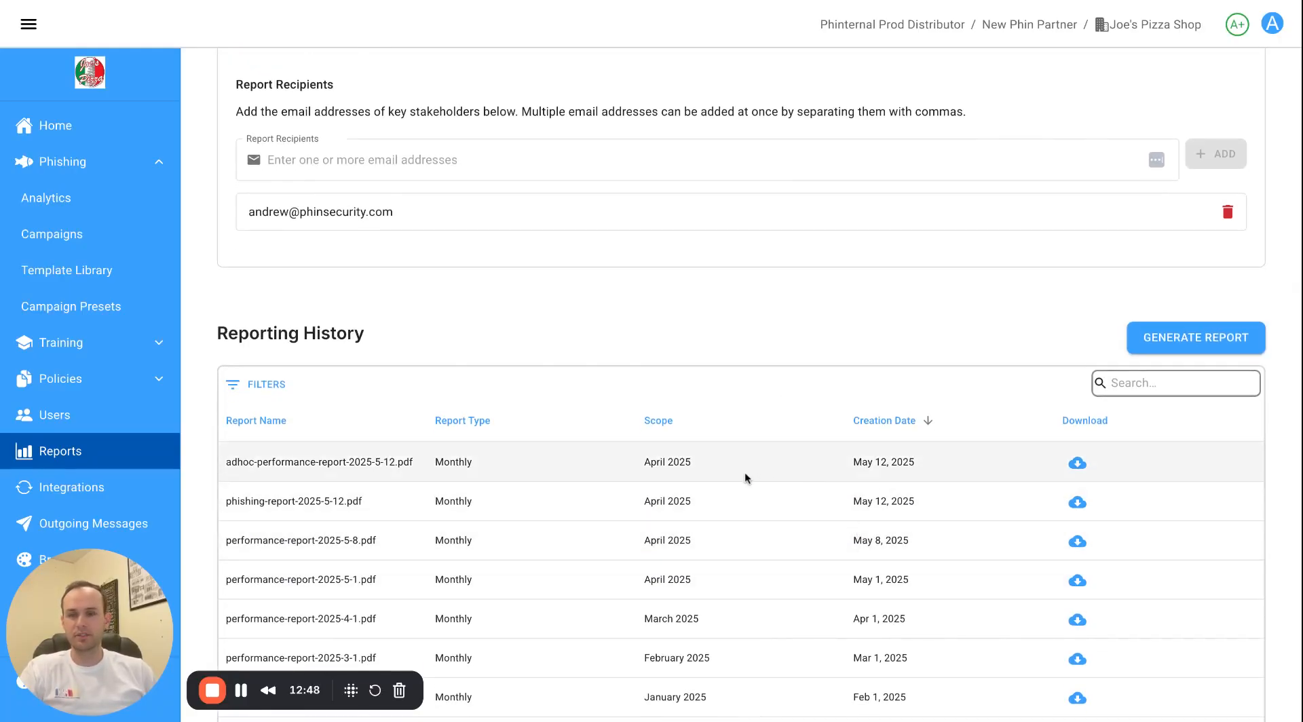
scroll(746, 472, up, 6)
scroll(752, 452, down, 4)
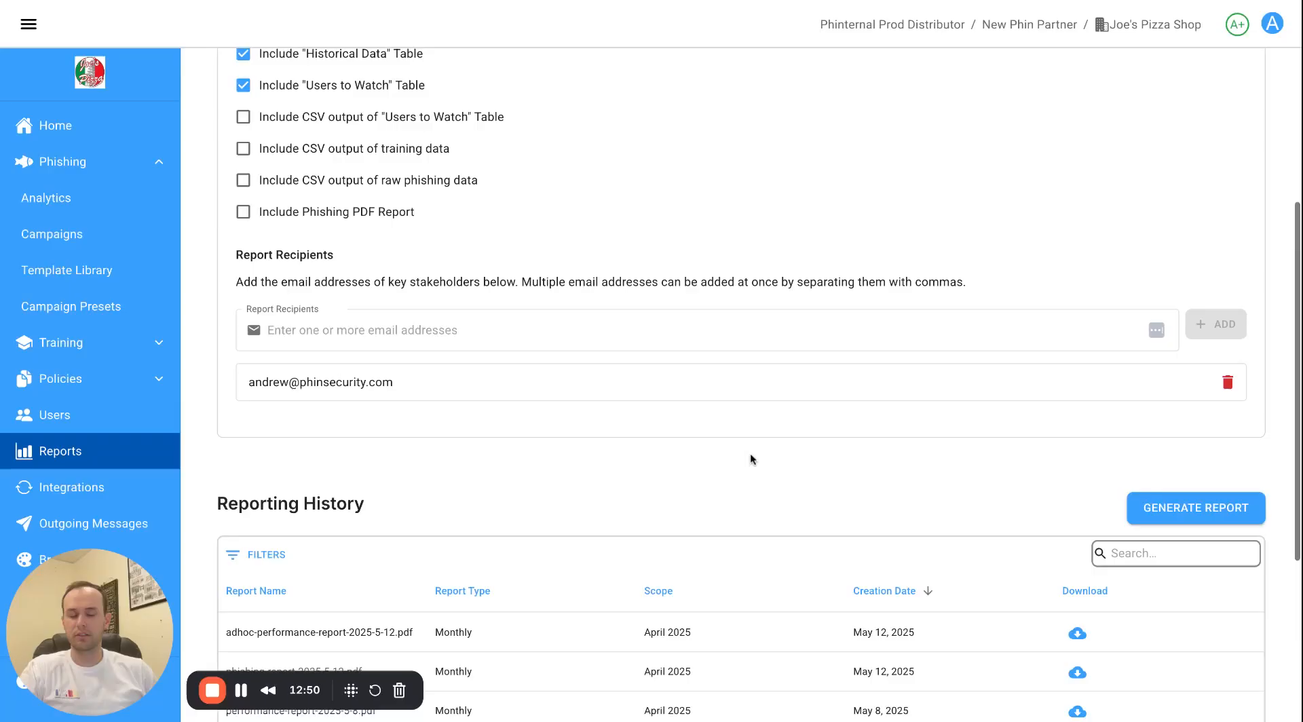
scroll(750, 455, down, 2)
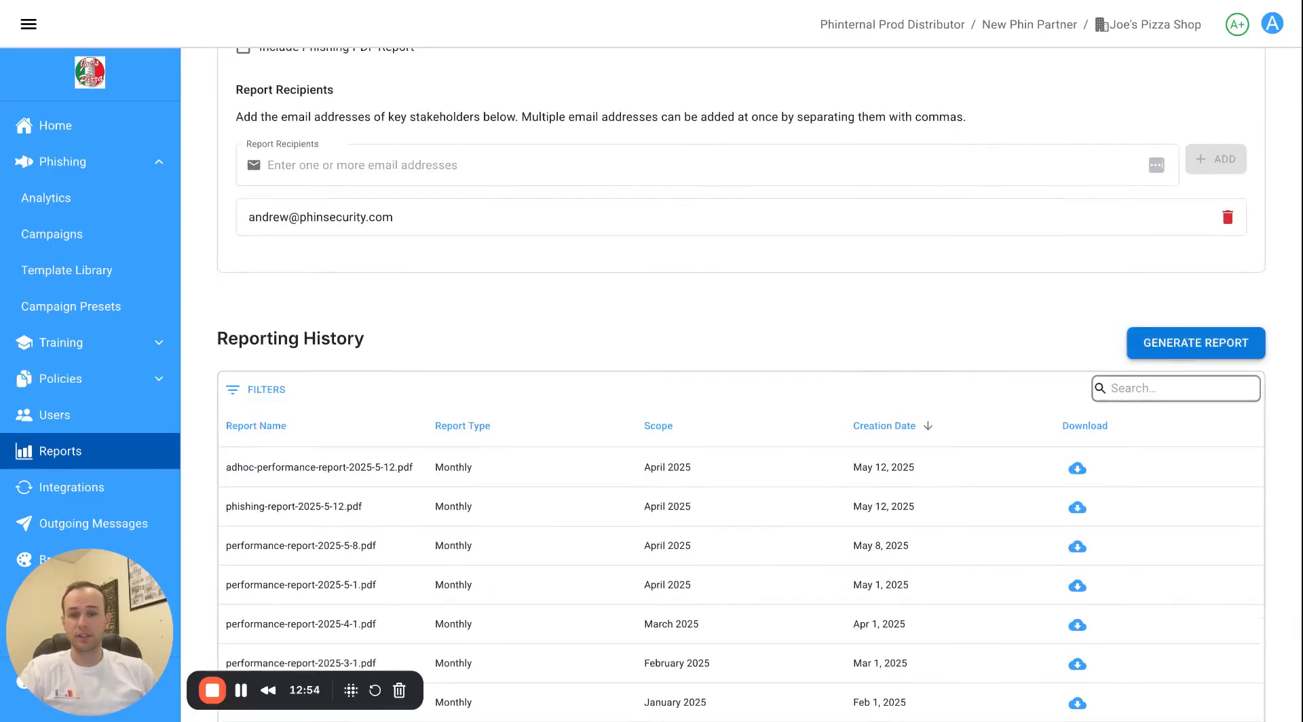
click(1195, 342)
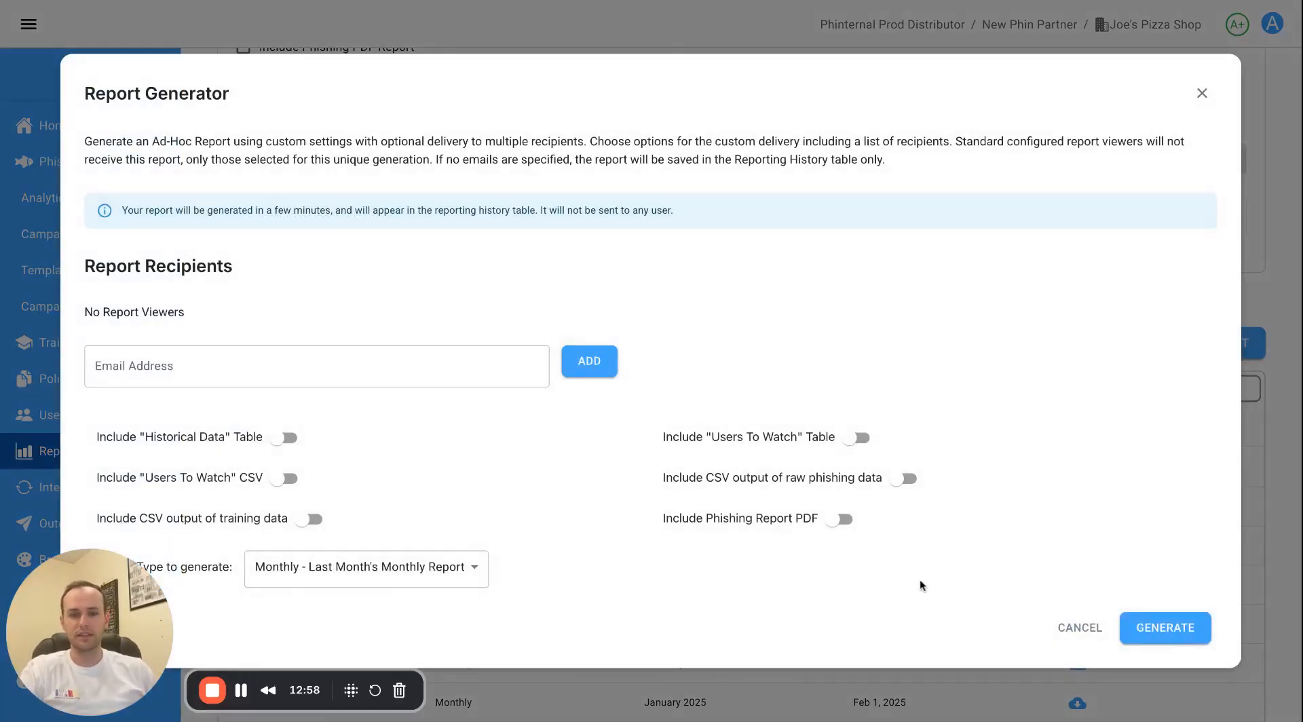
click(1086, 630)
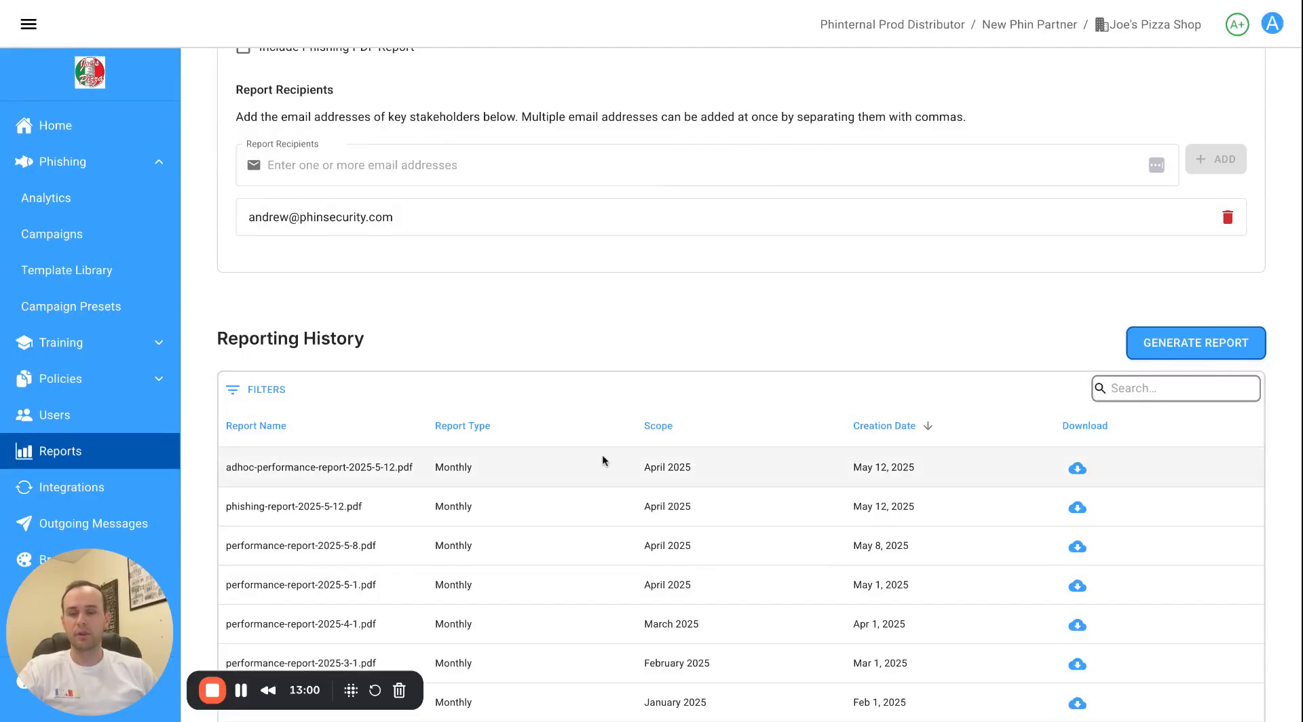
scroll(587, 444, up, 3)
scroll(539, 356, up, 5)
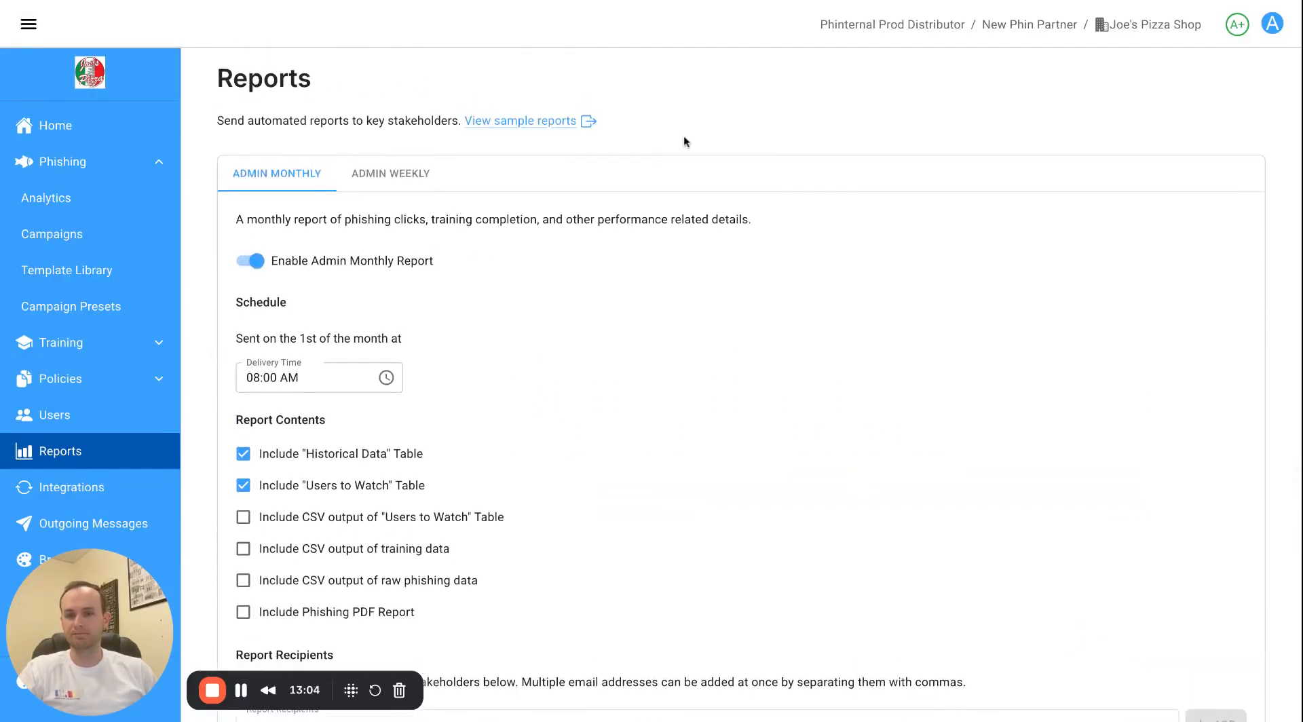
click(95, 175)
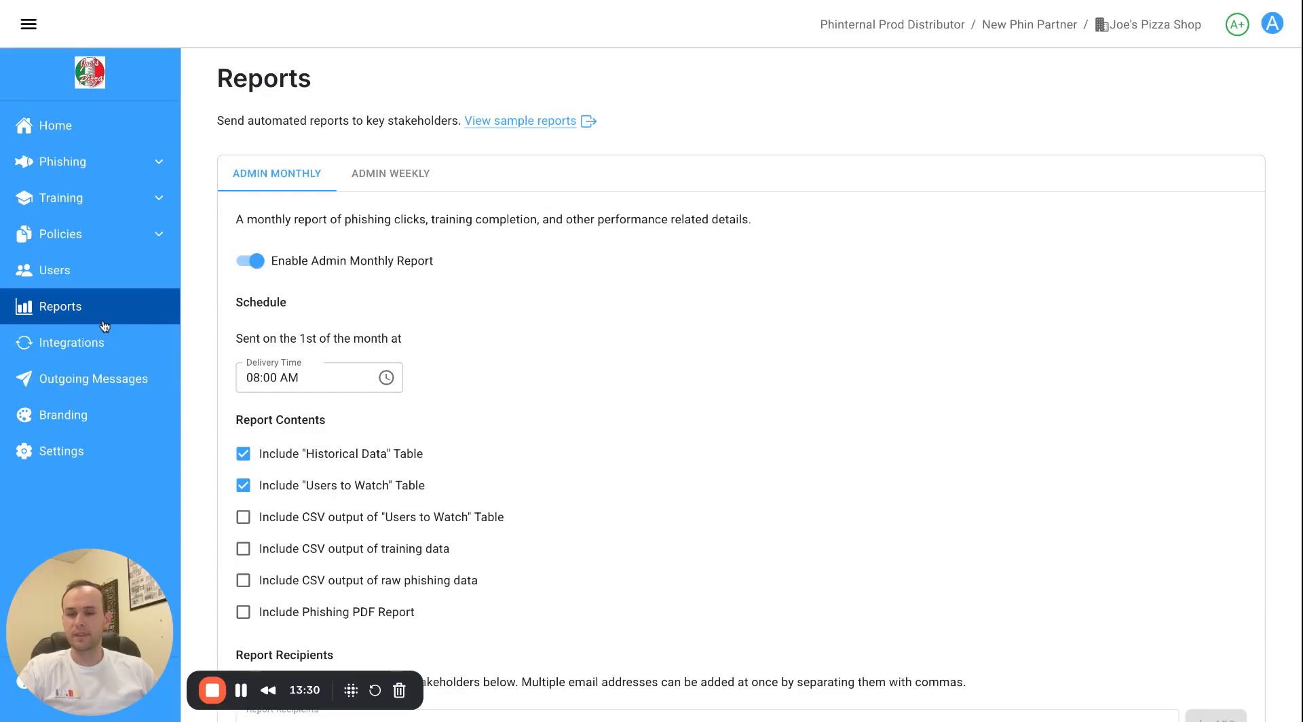
Review Joe's Pizza Shop's Logo Customization and Welcome Emails branding settings, then return to Home.
click(80, 416)
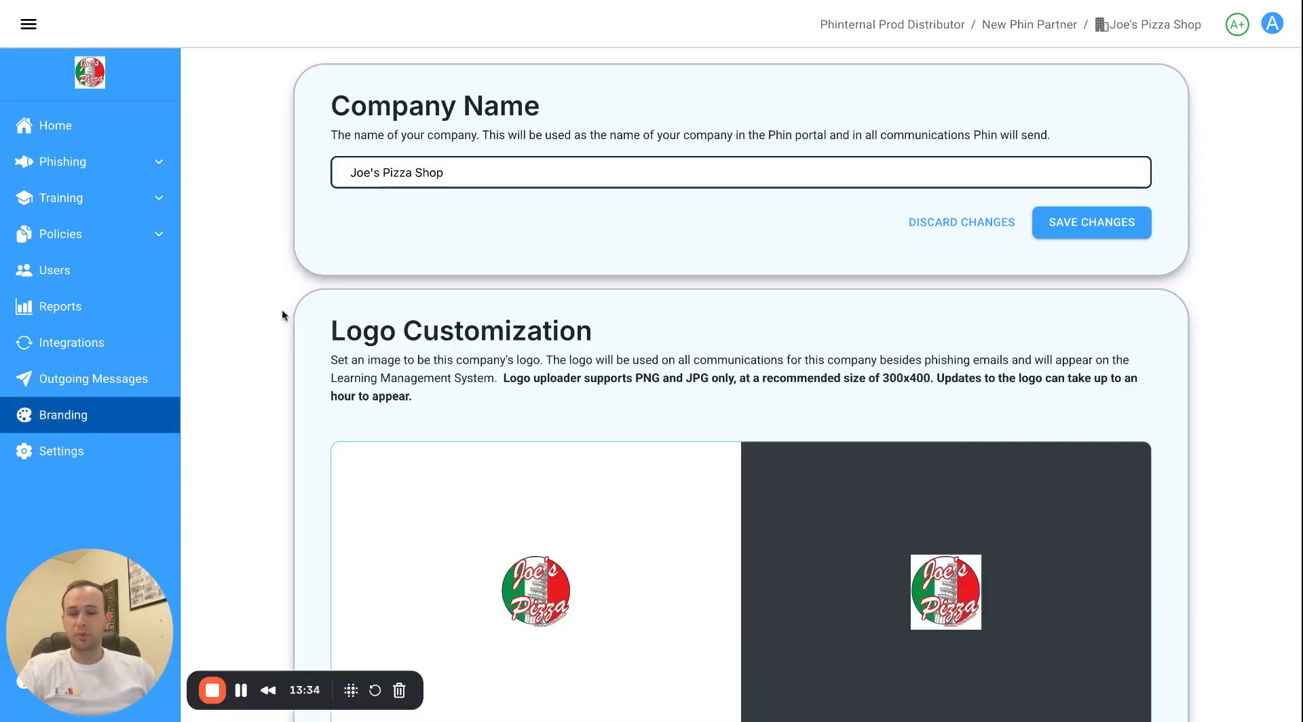
scroll(282, 308, down, 1)
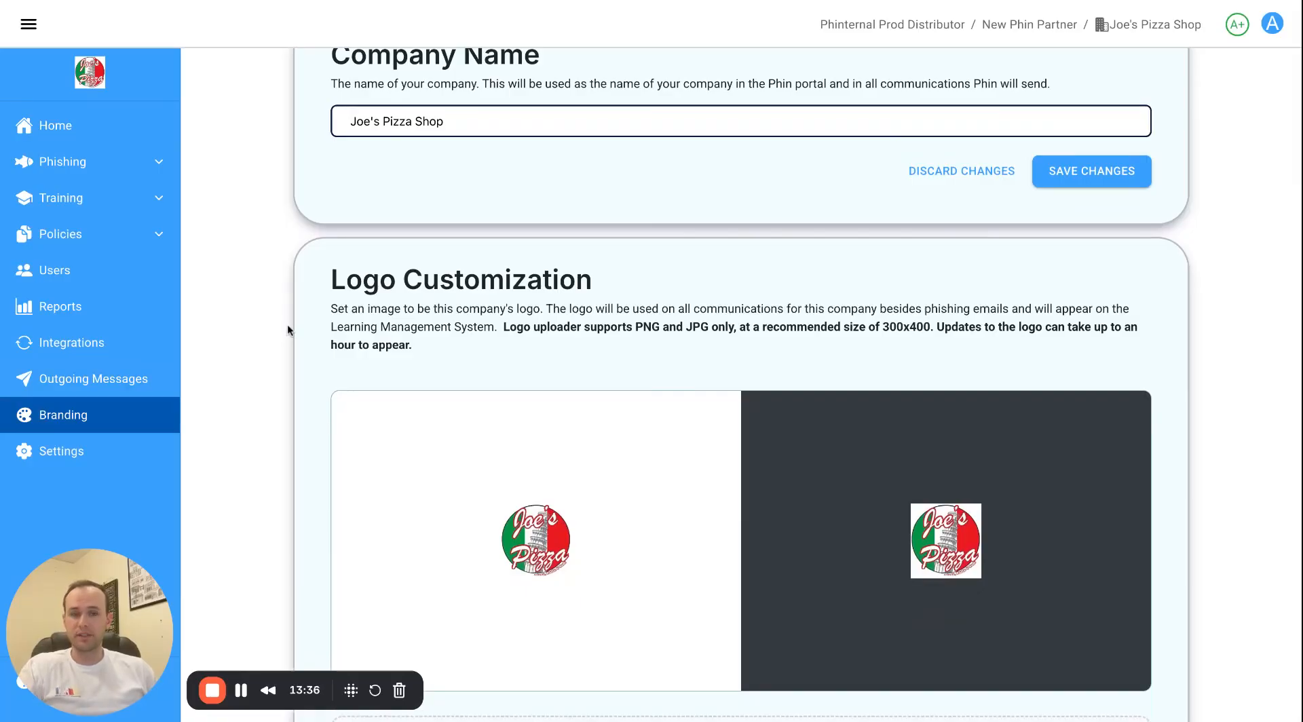
scroll(422, 357, down, 3)
scroll(602, 373, down, 10)
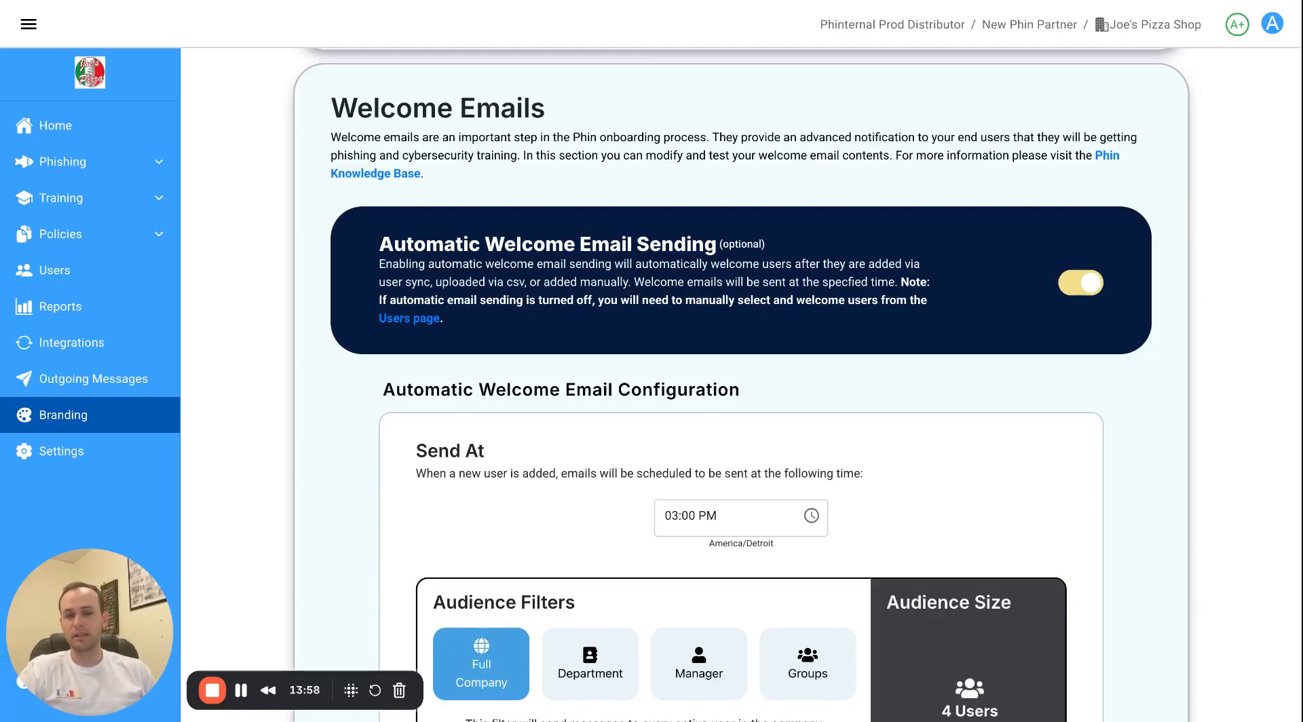
scroll(741, 380, down, 14)
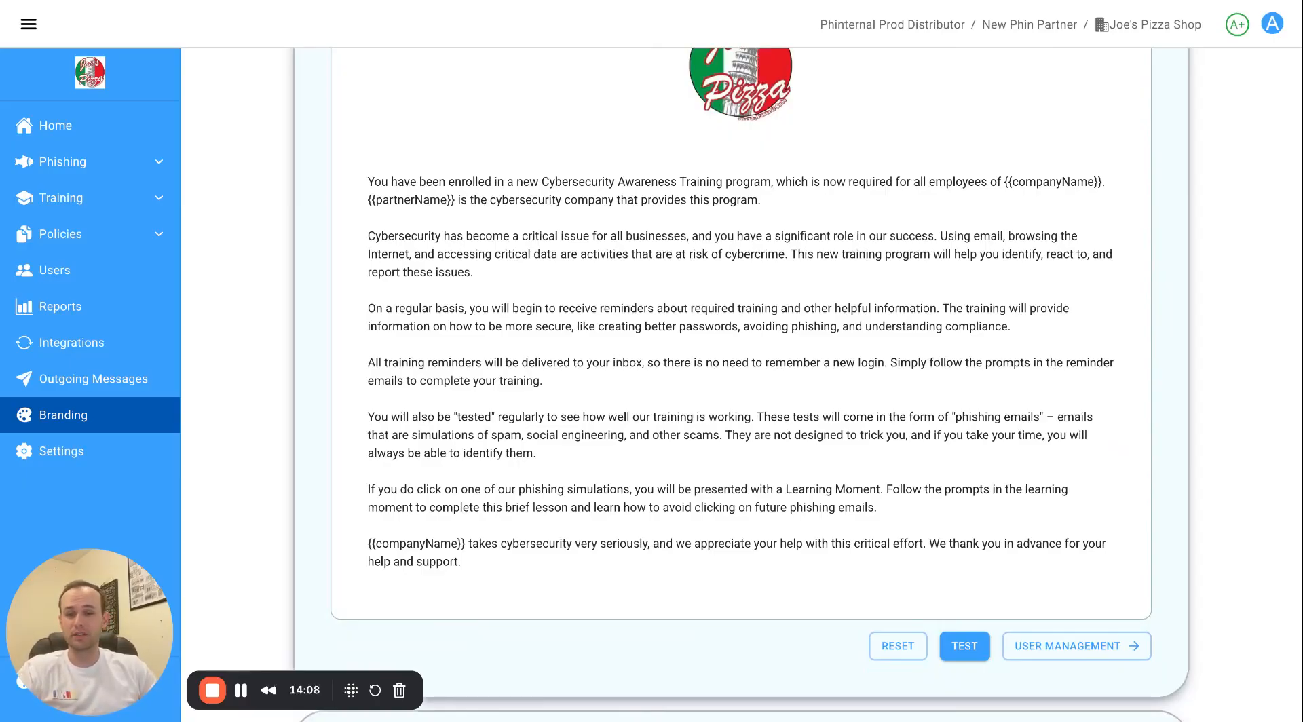
scroll(667, 322, down, 3)
scroll(667, 322, up, 15)
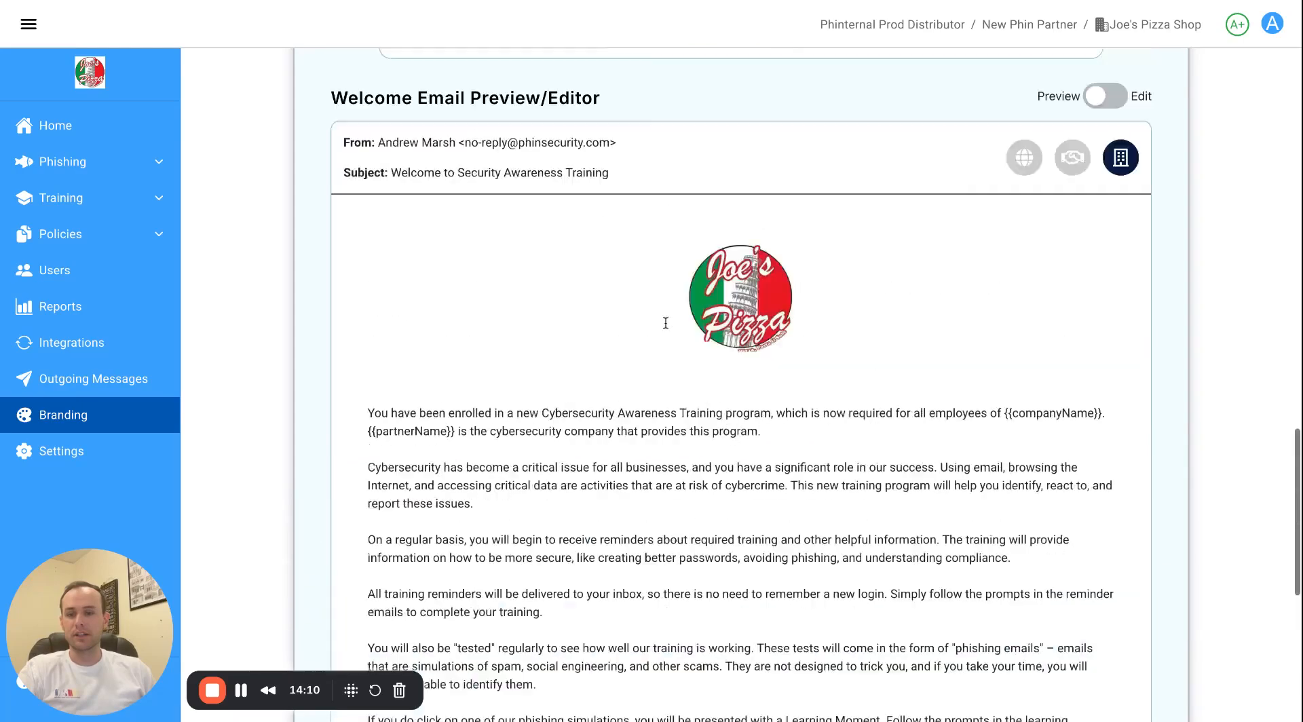
scroll(667, 321, up, 20)
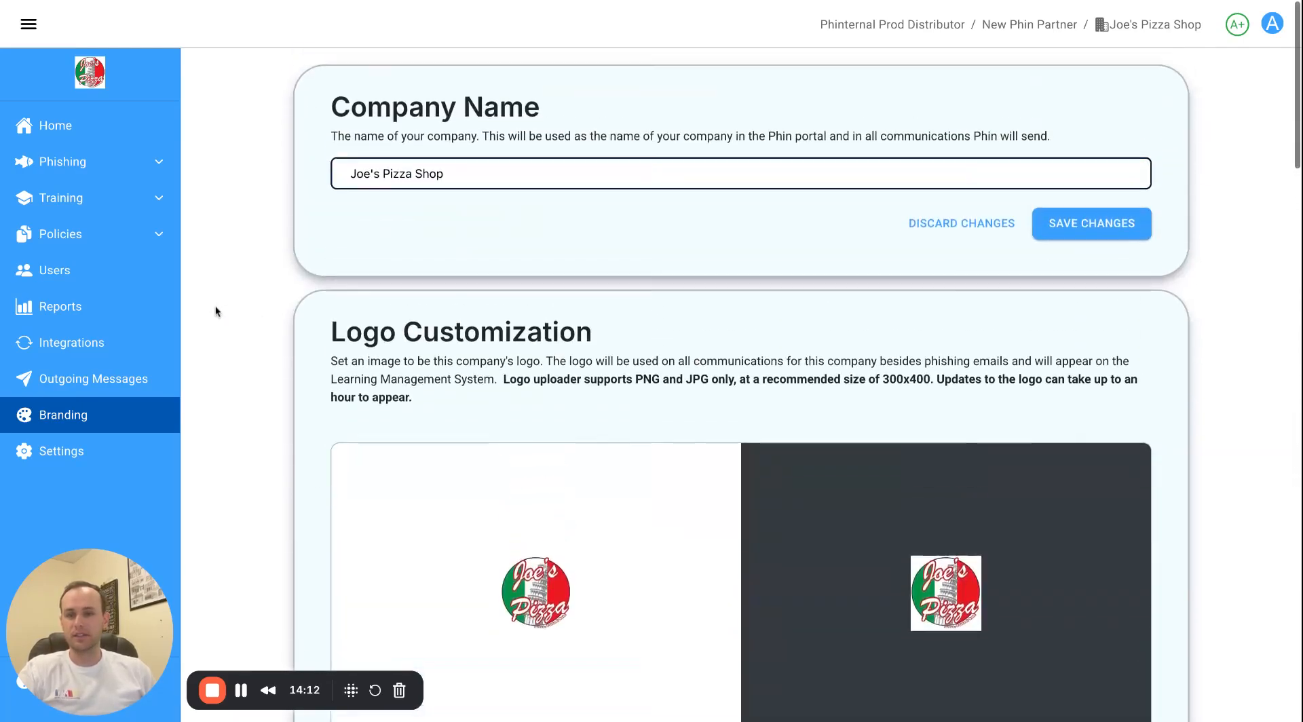
click(94, 130)
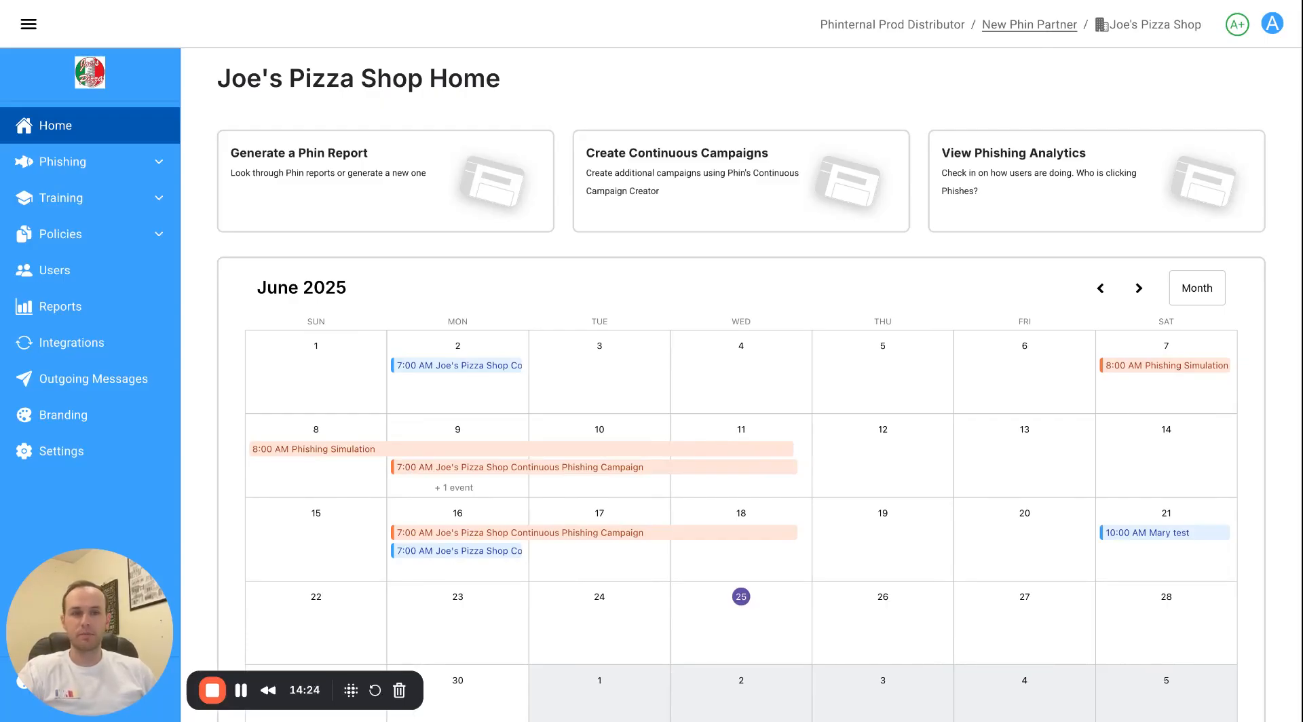
click(1029, 25)
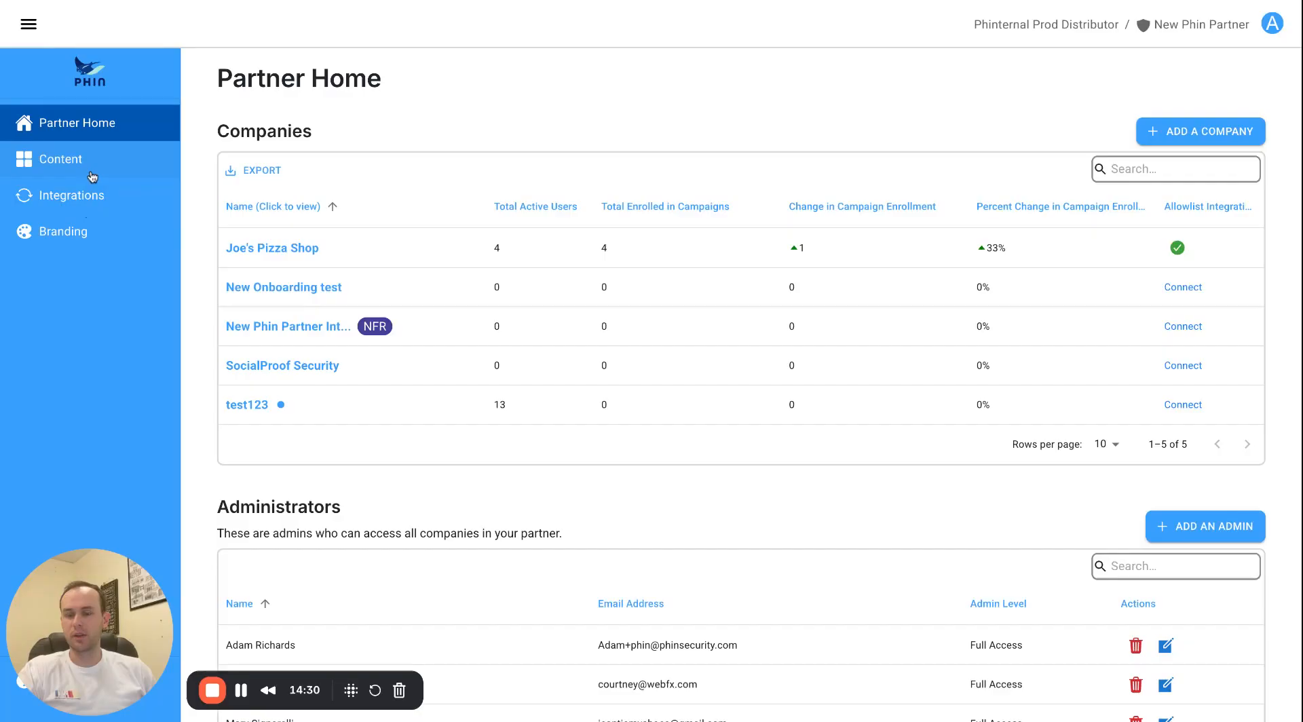
click(73, 198)
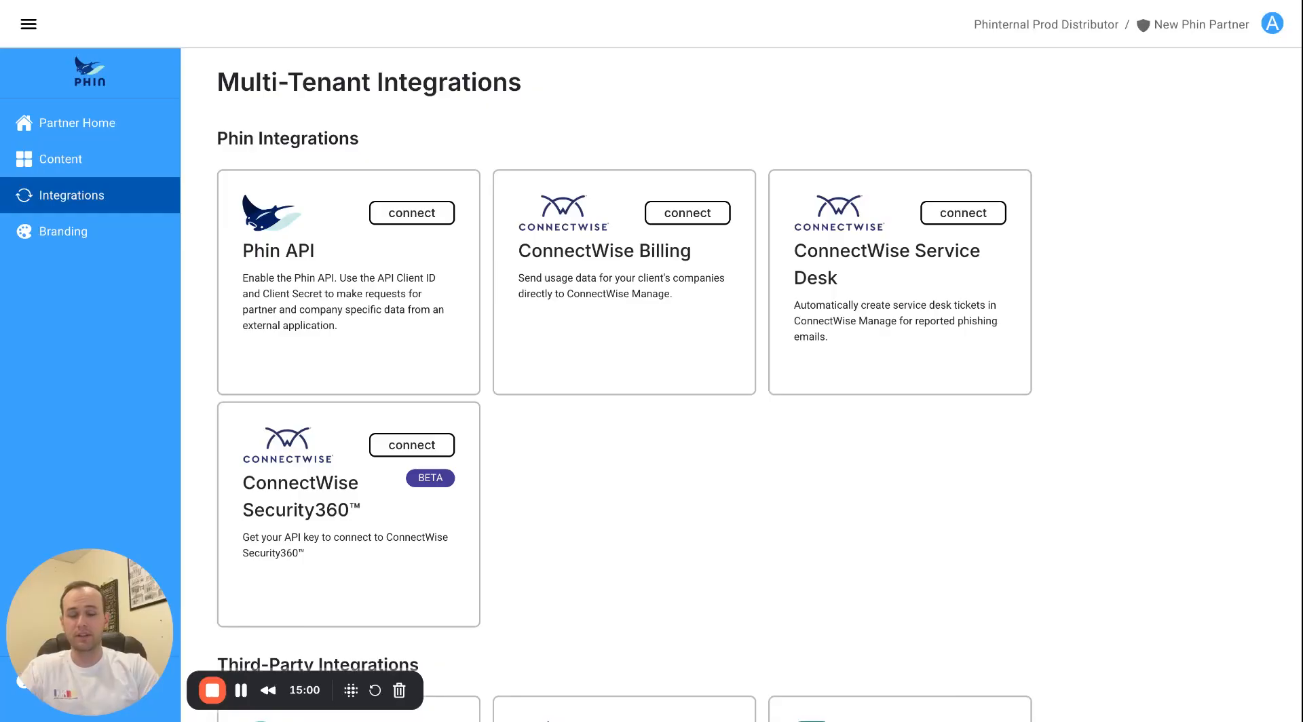
scroll(540, 191, down, 3)
scroll(541, 191, up, 3)
scroll(540, 191, down, 3)
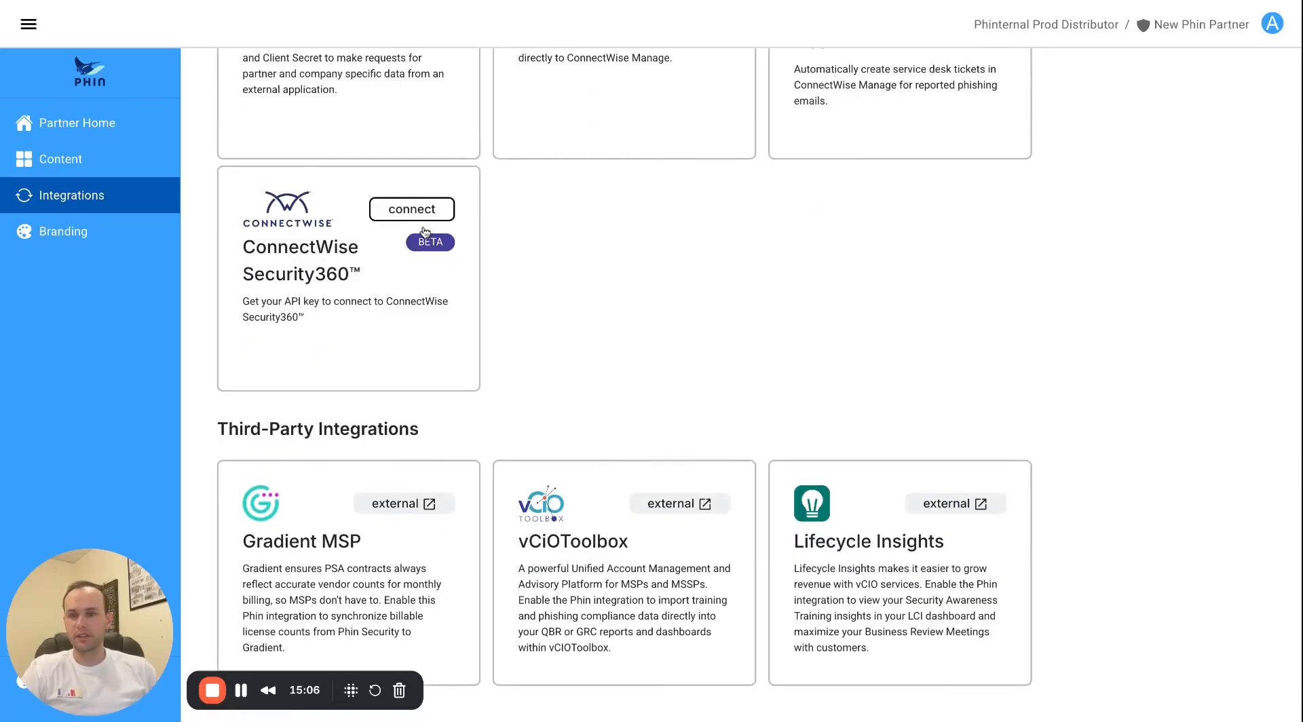
click(120, 127)
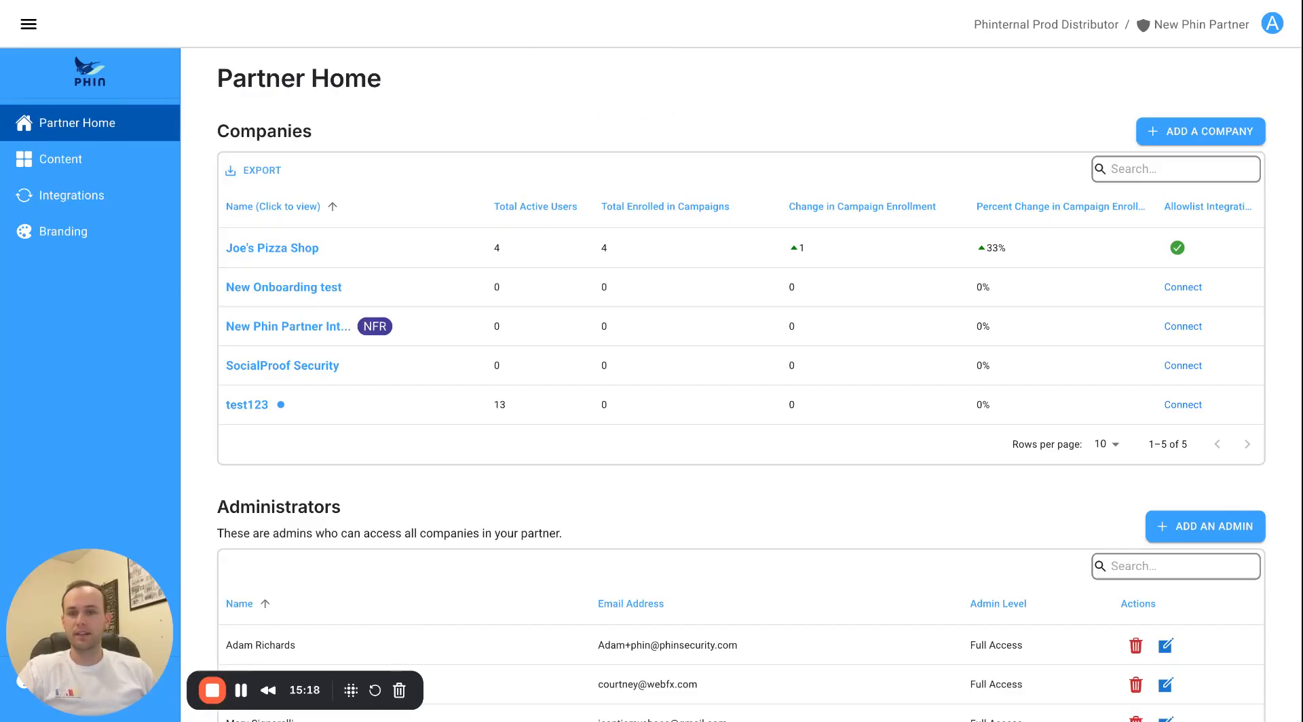
Switch to the Expiring Email Address phishing example and inspect the recipient's name in the greeting.
key(ctrl+Tab)
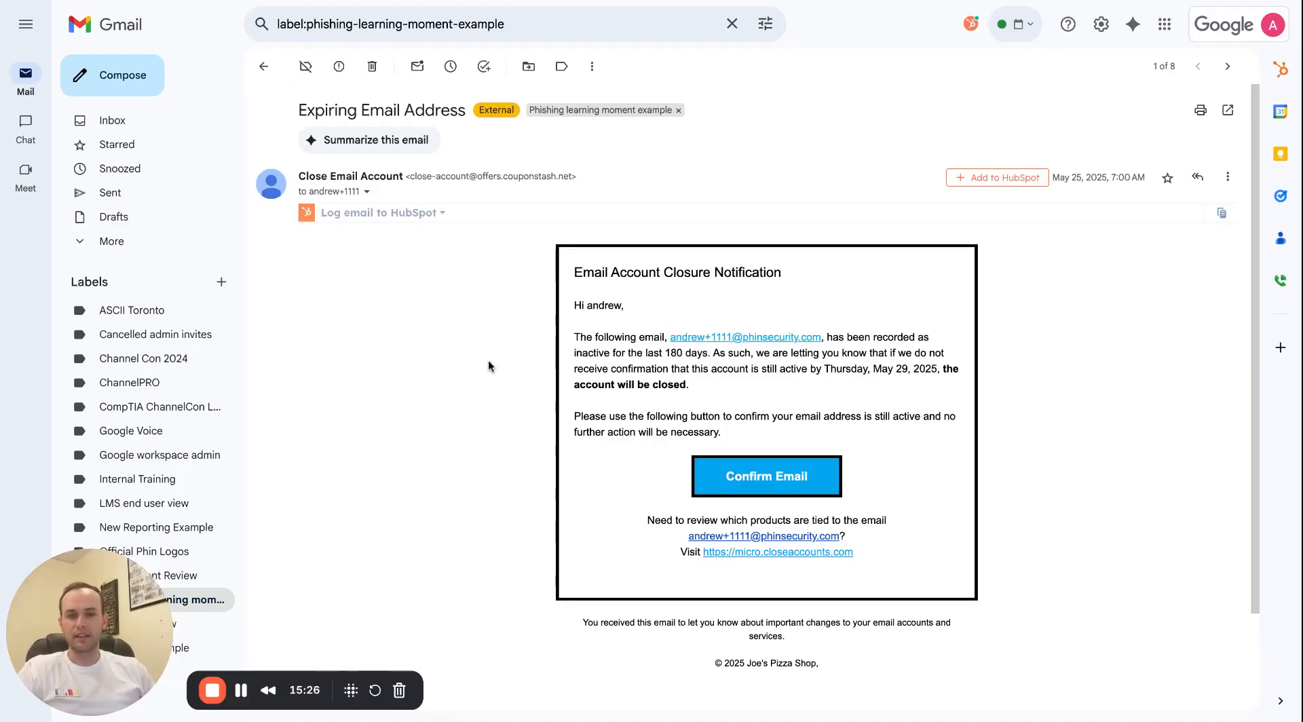
double_click(588, 306)
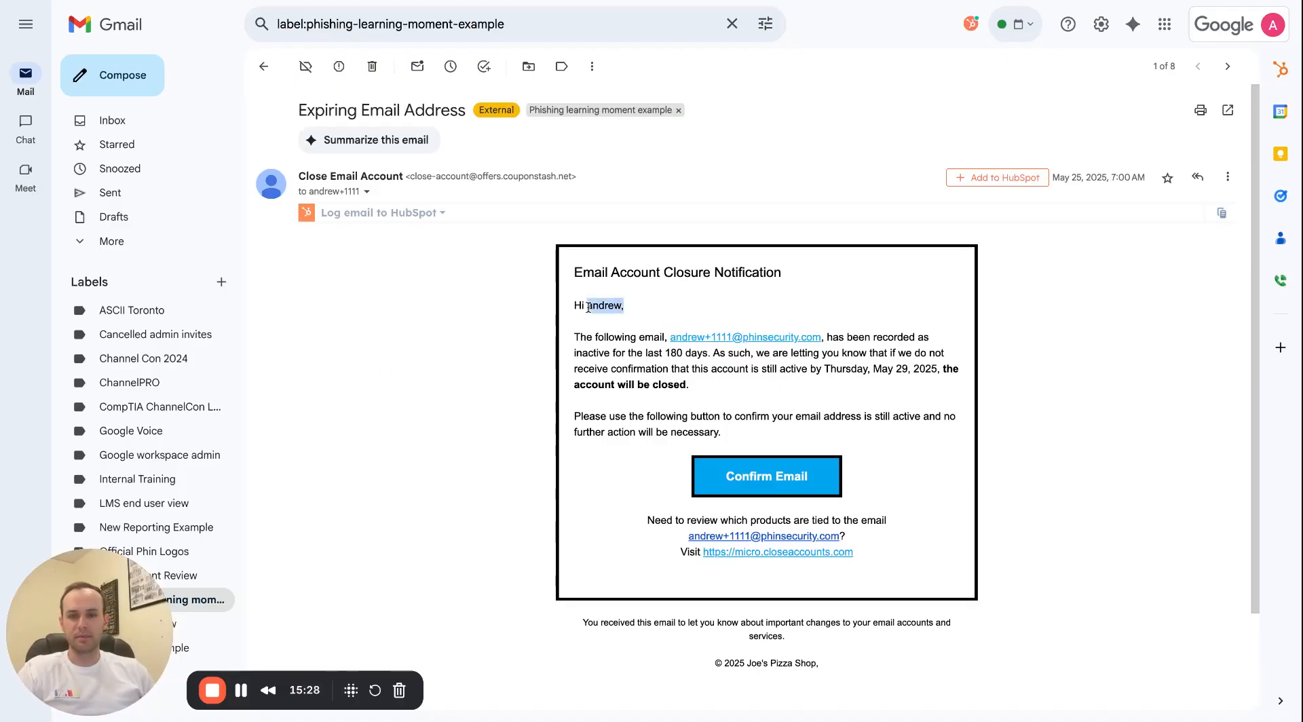
click(588, 306)
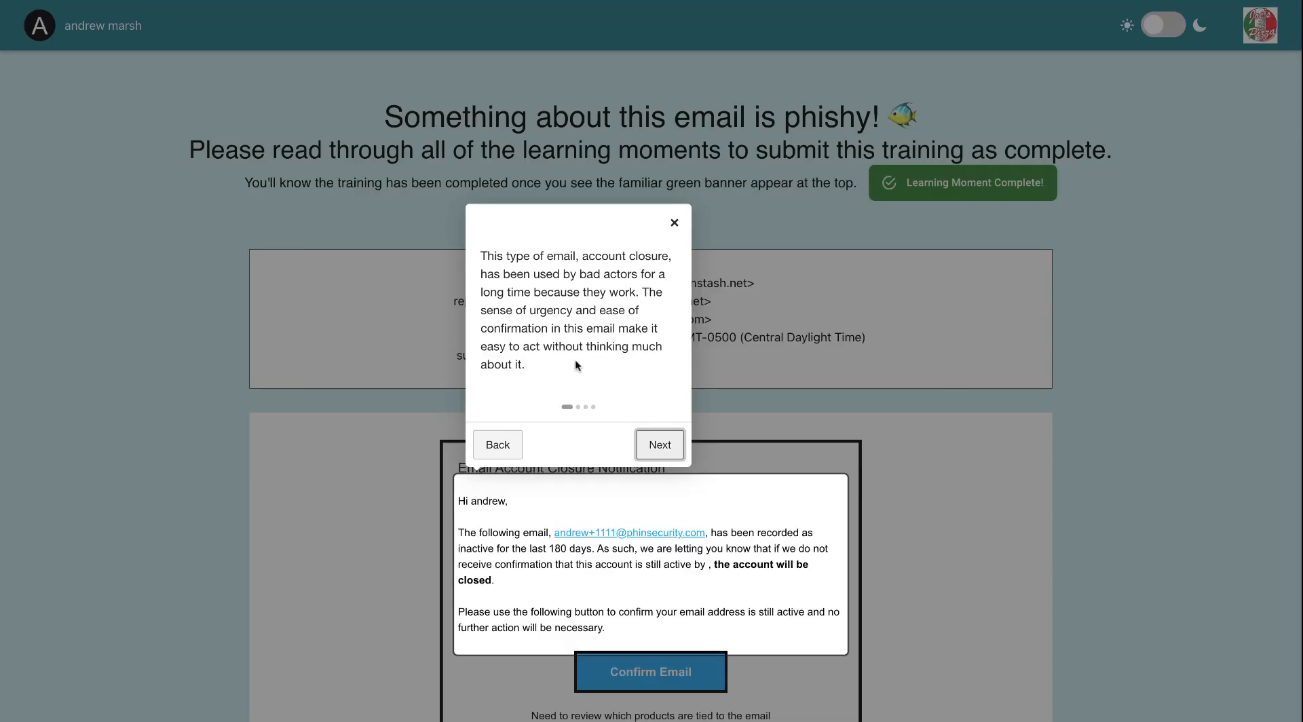
Step through the phishing tips on spoofed domains and reporting, then mark the learning moment Done.
click(656, 443)
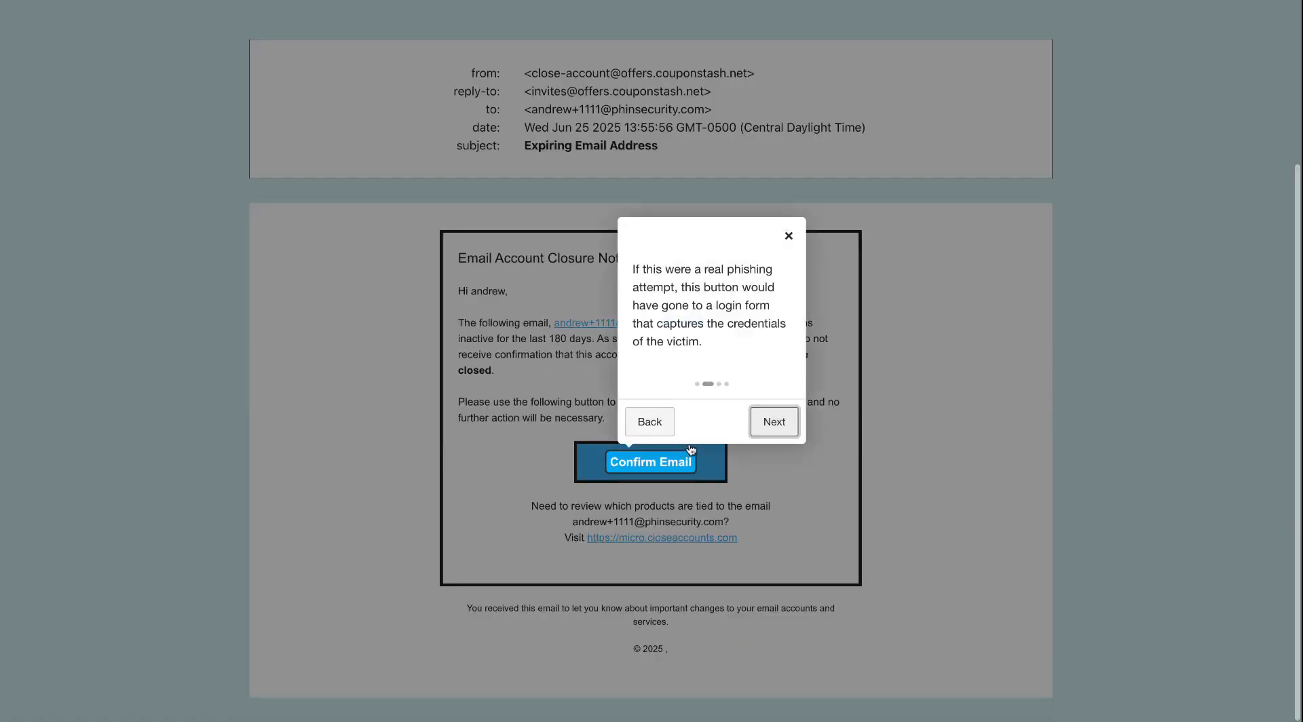
click(784, 426)
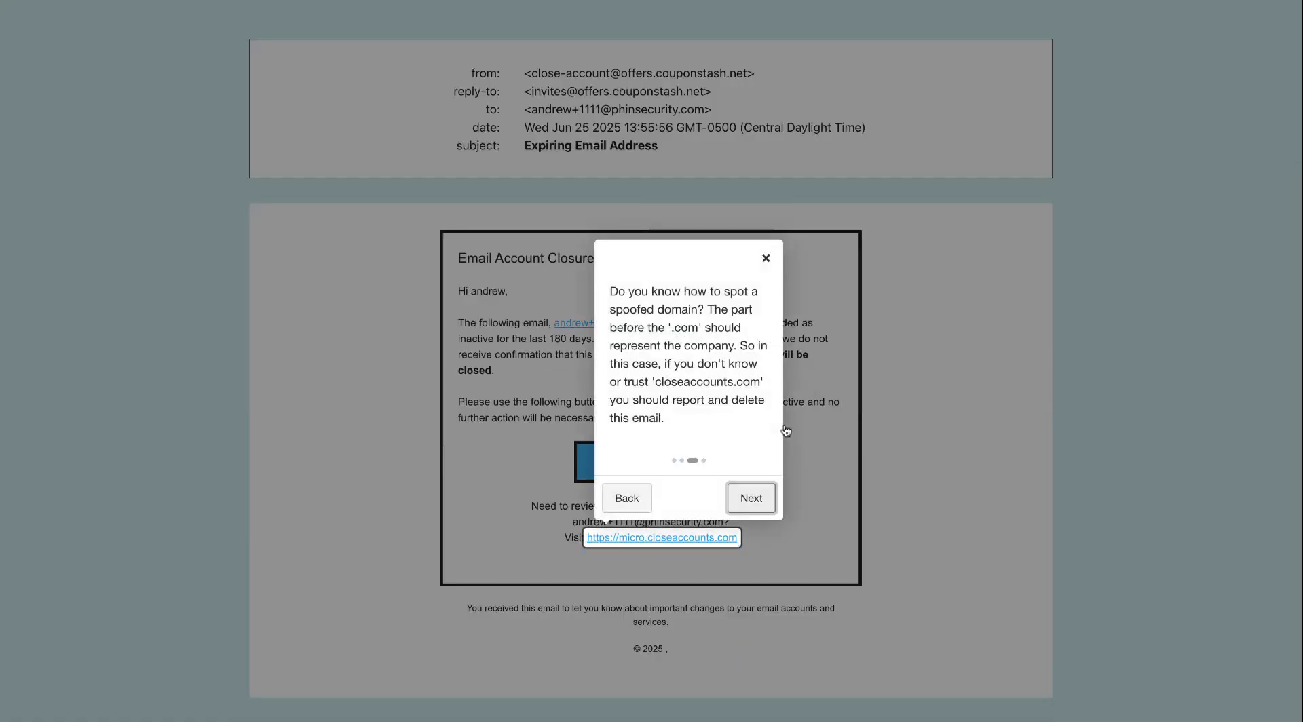
click(749, 498)
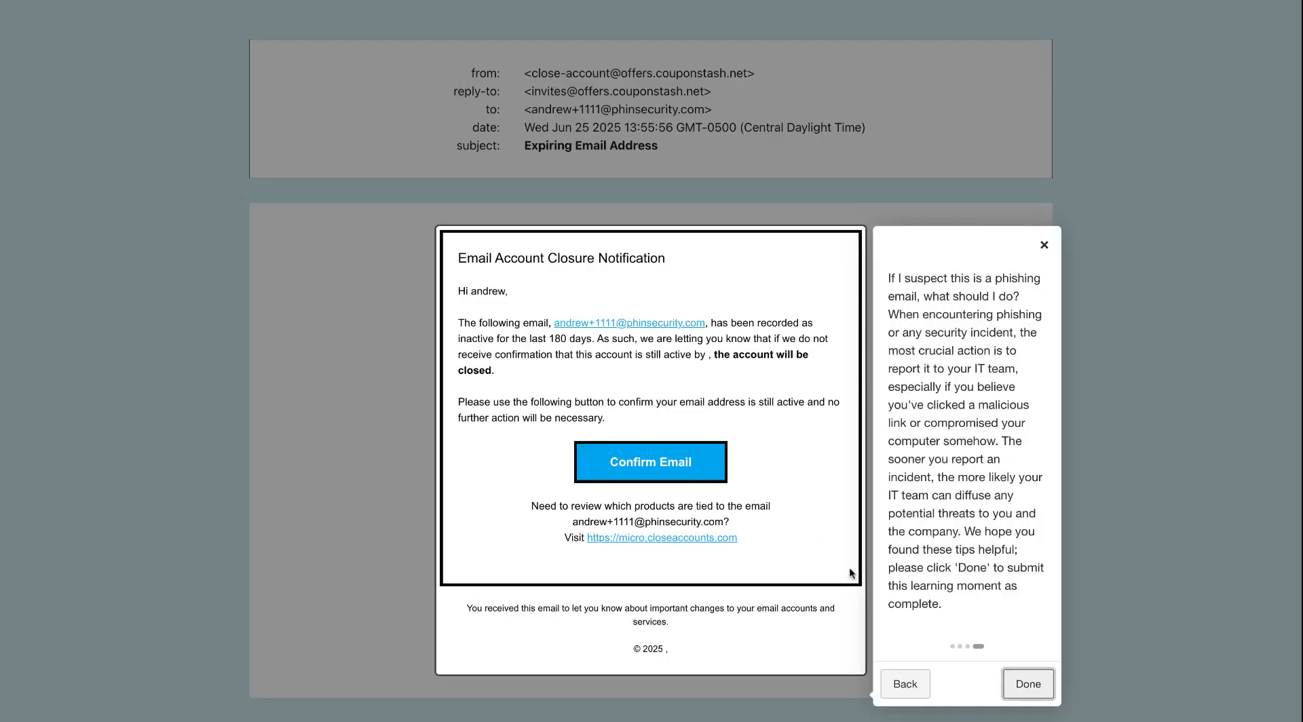
click(1028, 686)
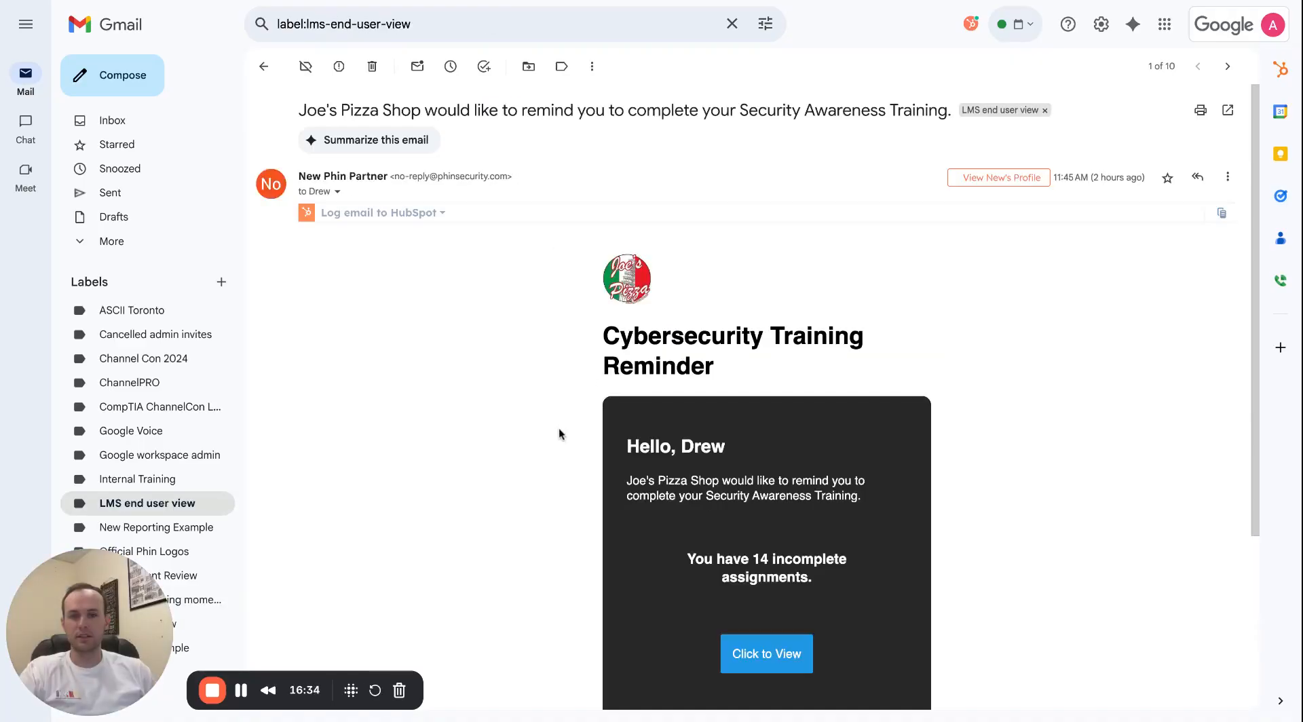
Scroll the Cybersecurity Training Reminder email and open the learner's assigned courses via Click to View.
scroll(561, 434, down, 2)
scroll(561, 433, down, 1)
scroll(562, 427, up, 2)
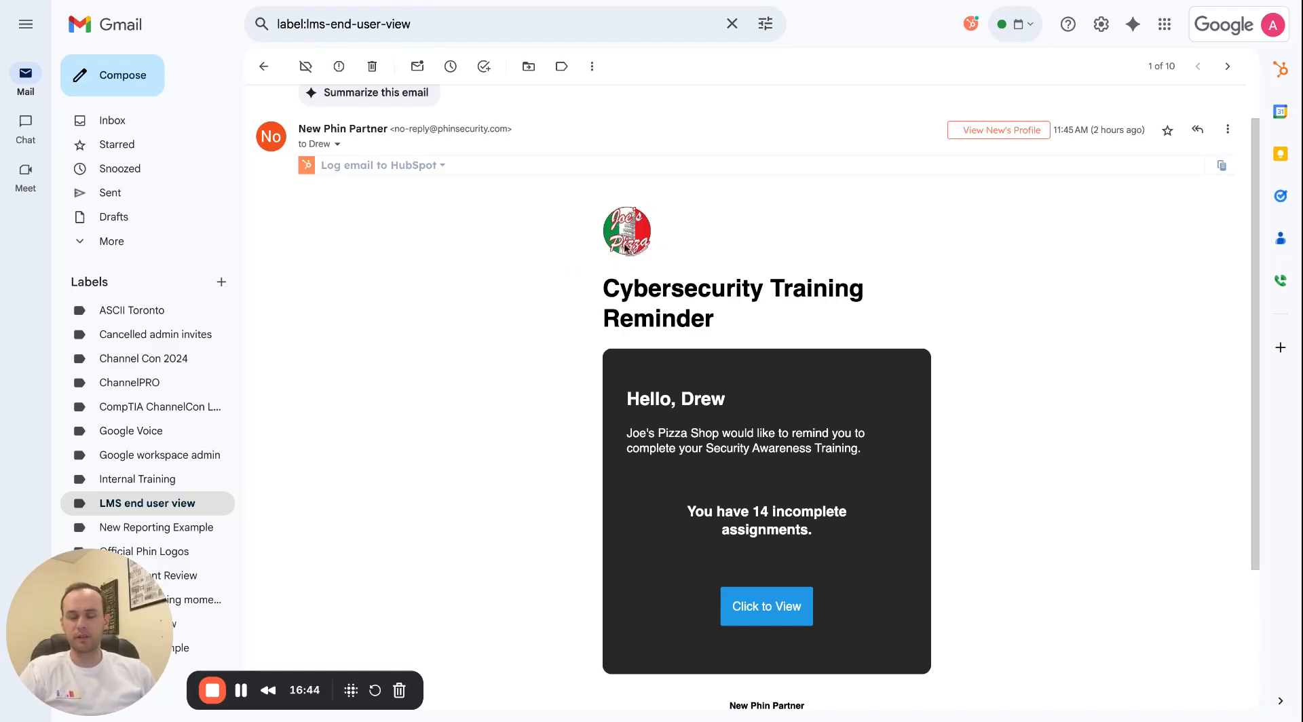
click(771, 618)
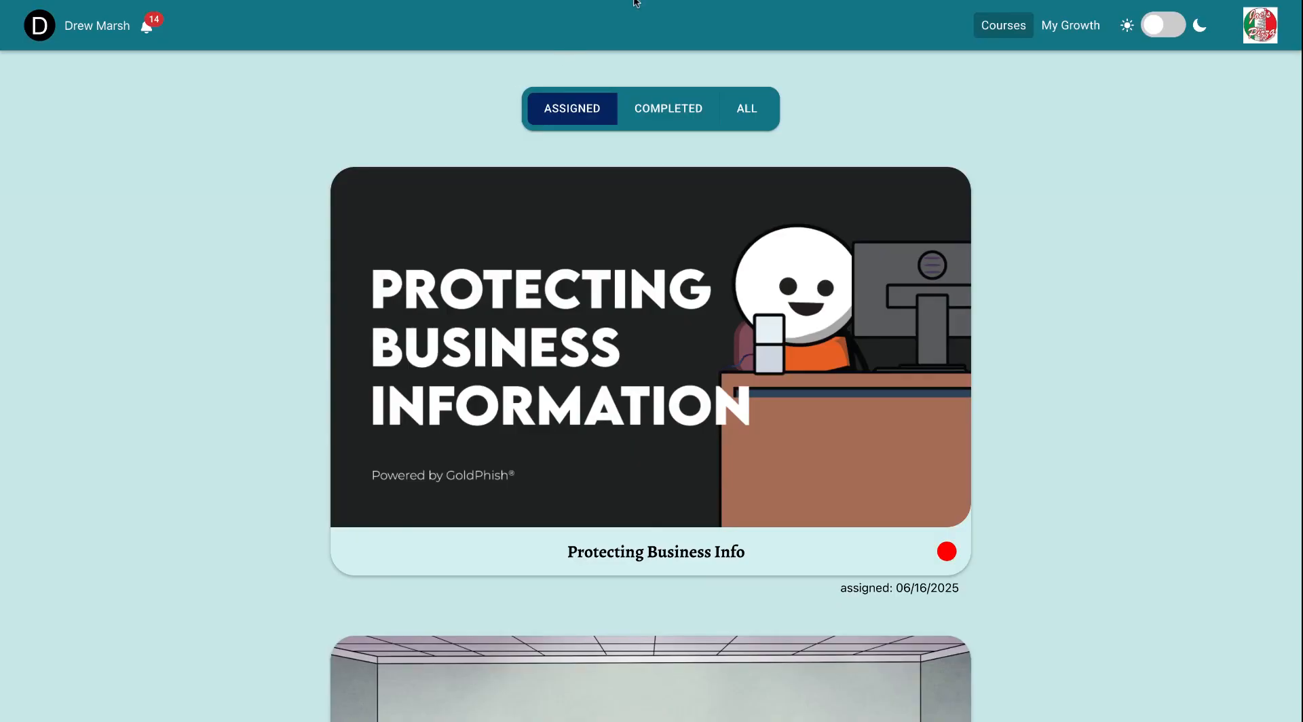
View the Protecting Business Info course details, then filter courses by Completed, All and Assigned.
key(ctrl+w)
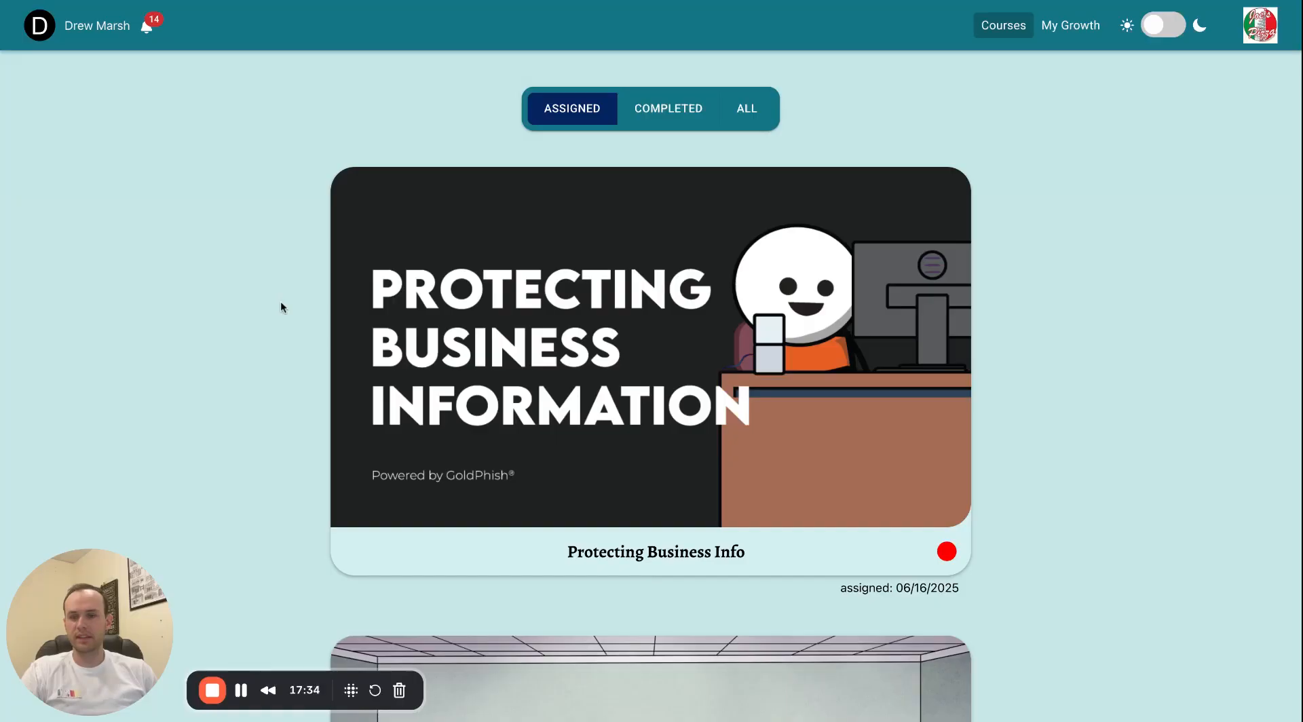
click(523, 359)
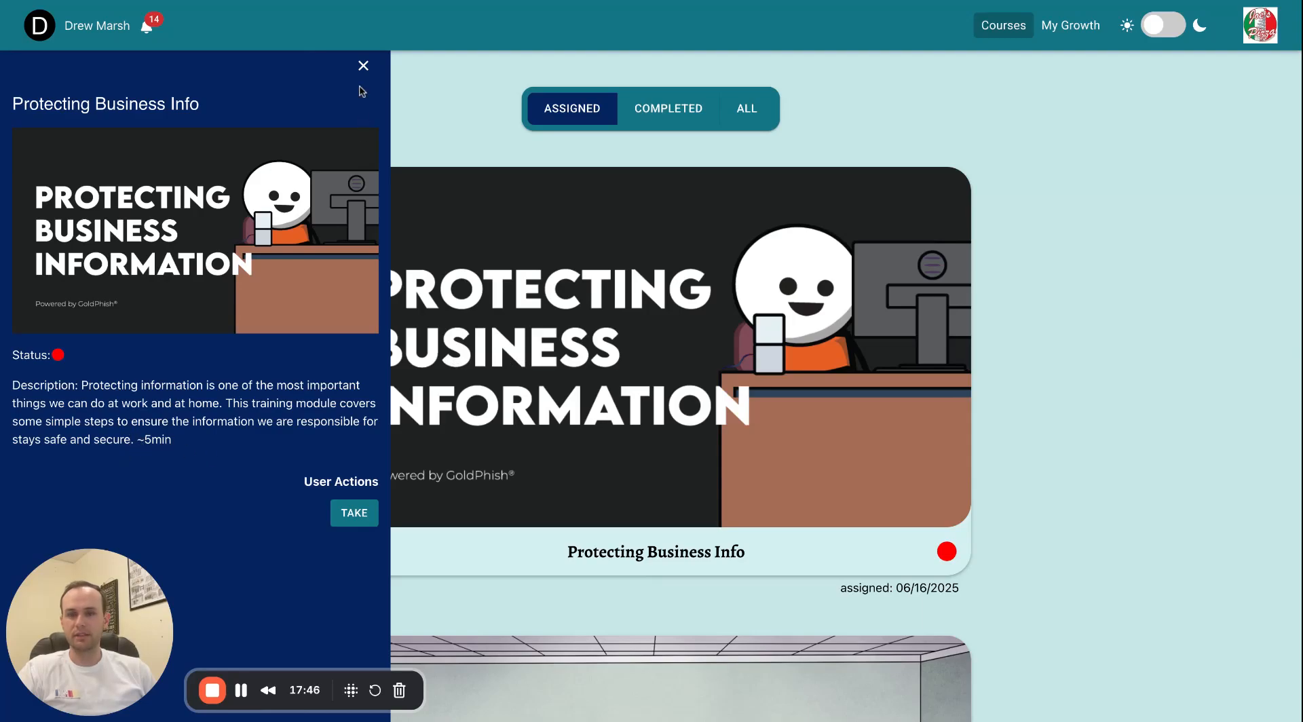
click(363, 65)
click(650, 117)
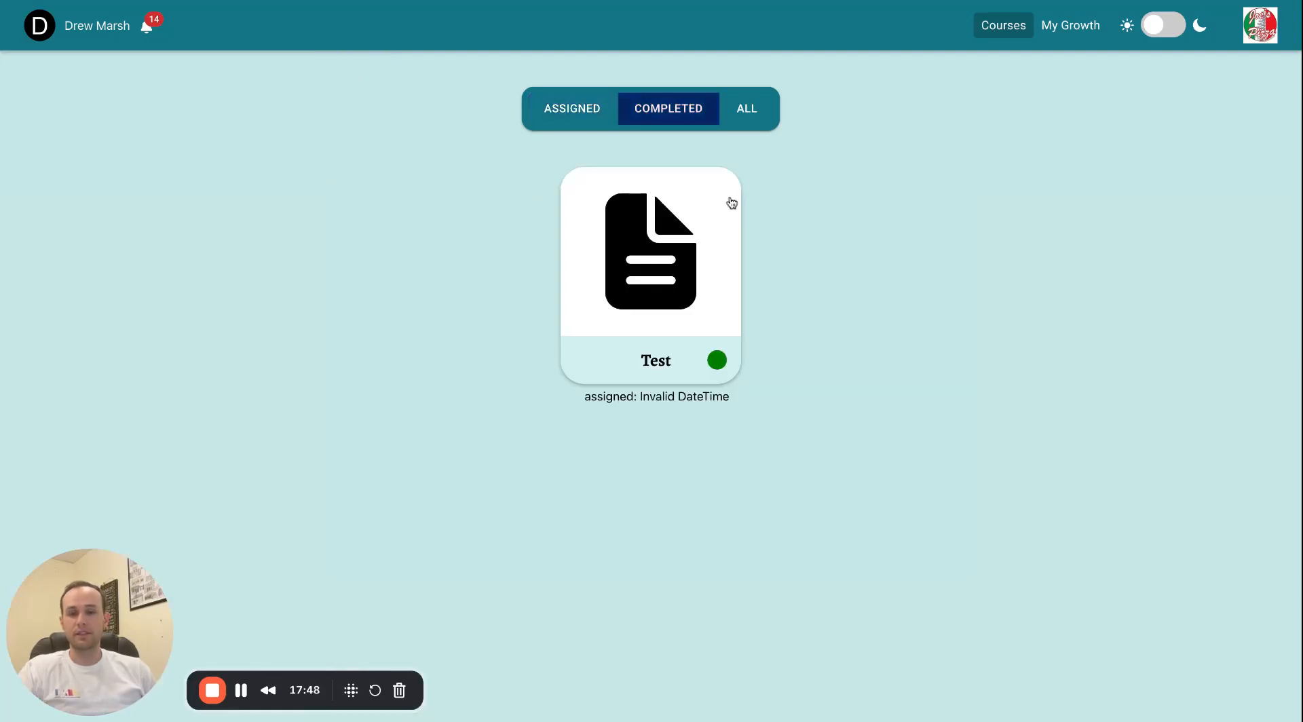
click(746, 120)
click(582, 120)
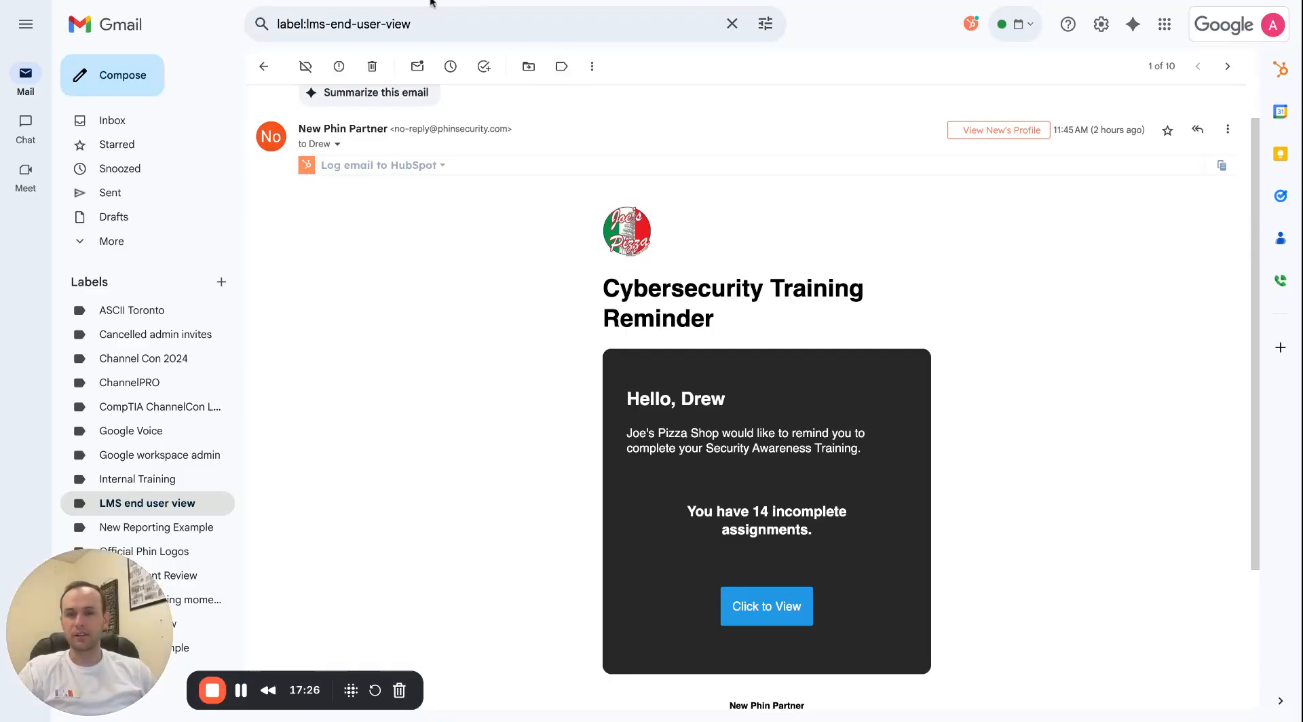
Open Joe's Pizza Shop's dashboard in the partner portal, then Help & Documentation from Help & Support.
click(431, 2)
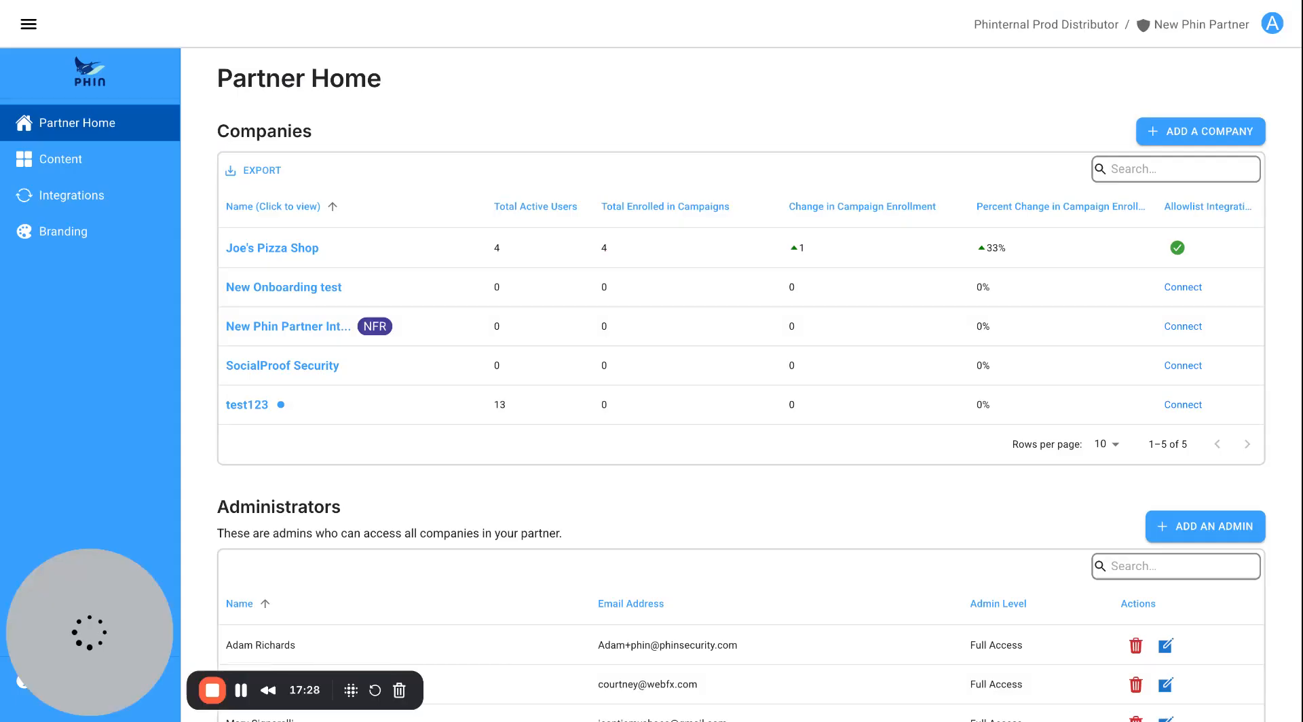
click(255, 248)
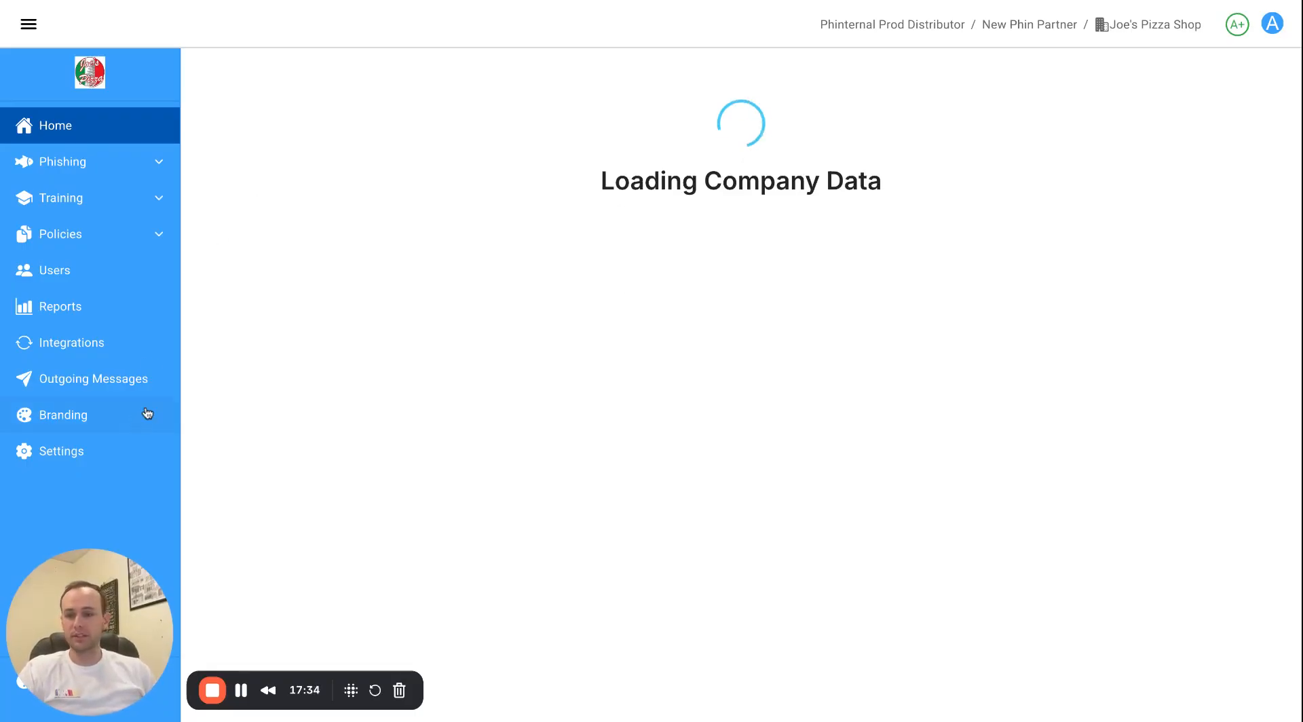
click(81, 682)
click(246, 598)
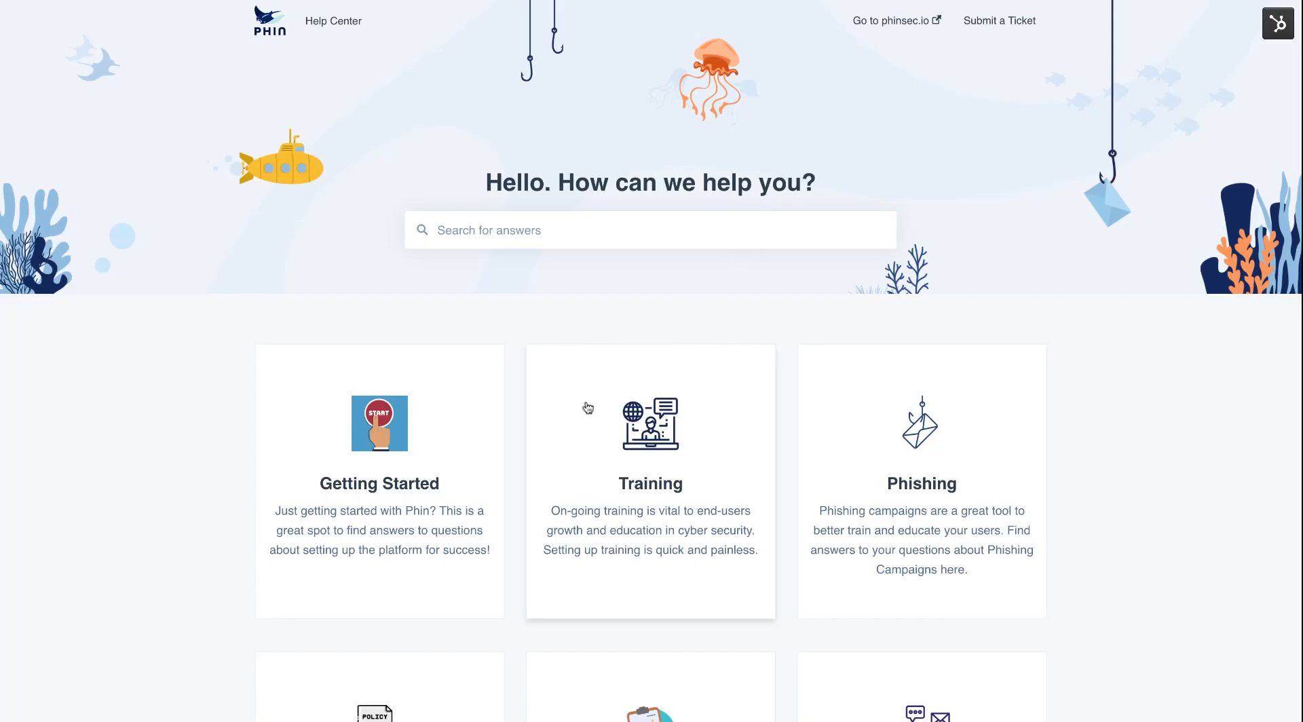
Browse the Help Center article categories and open Phin Partner Resources.
scroll(604, 417, down, 2)
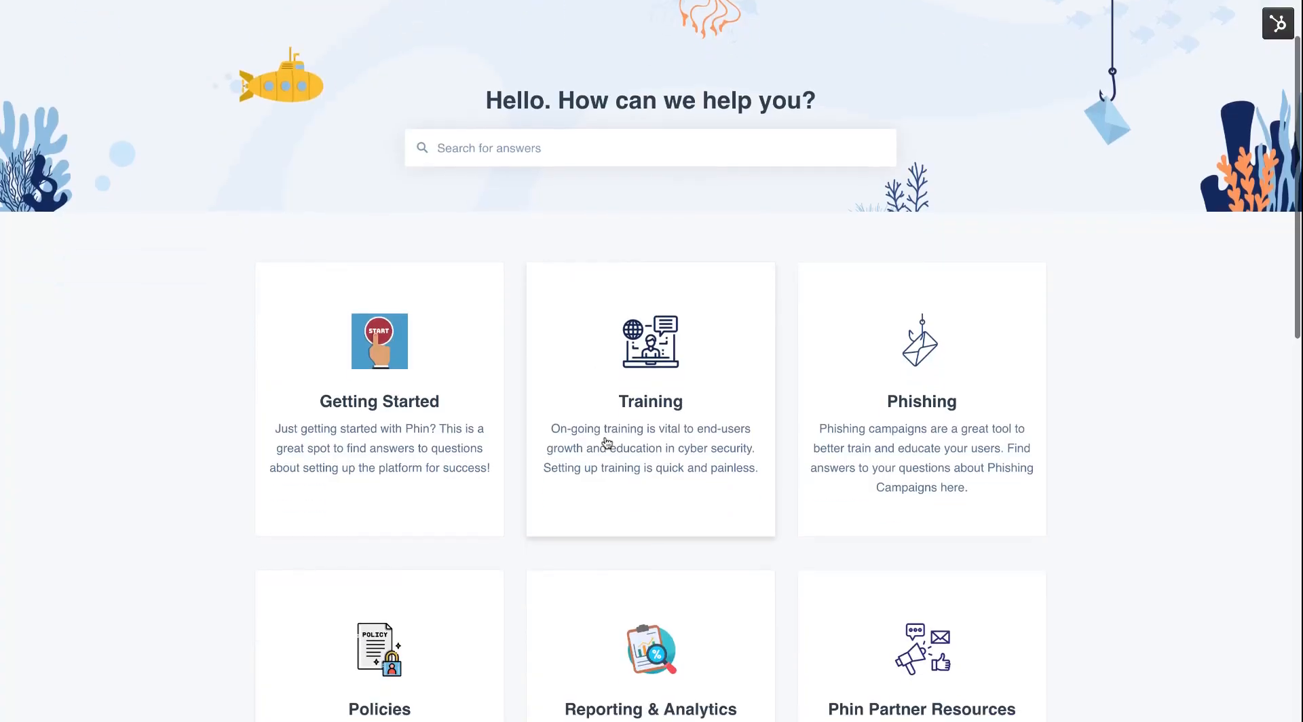
scroll(643, 464, down, 3)
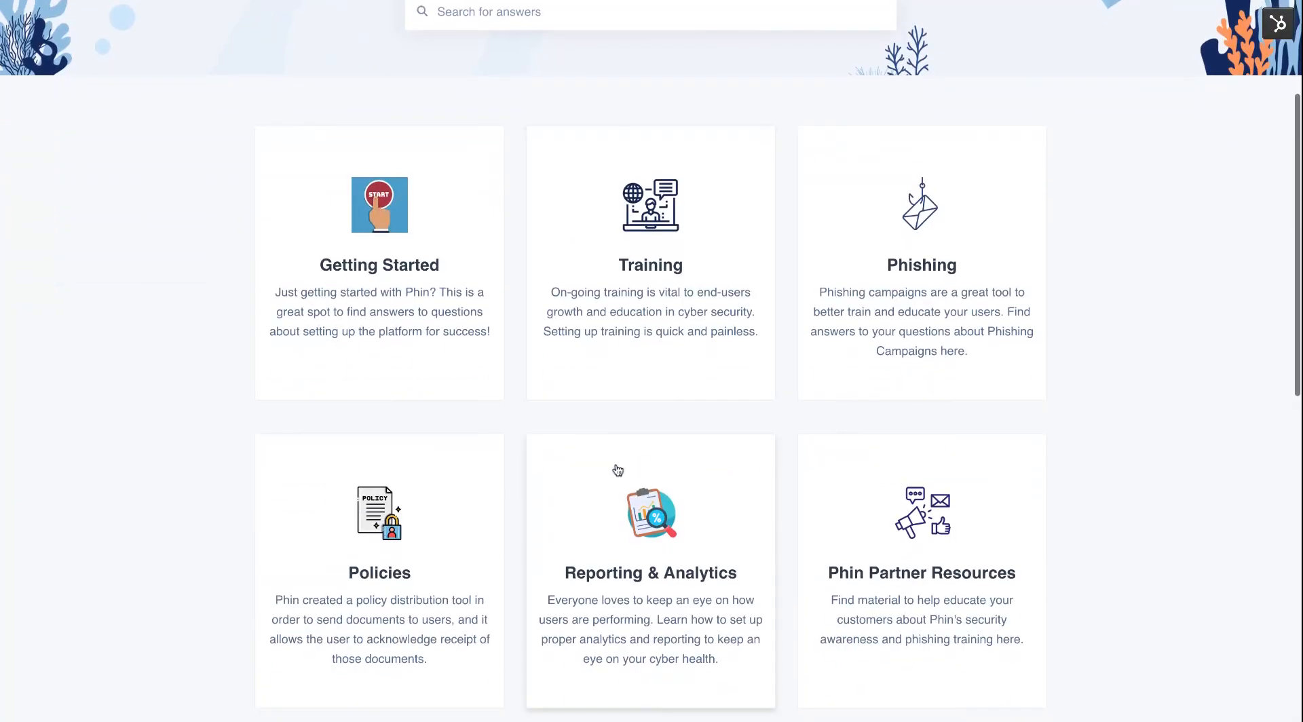
scroll(622, 469, down, 8)
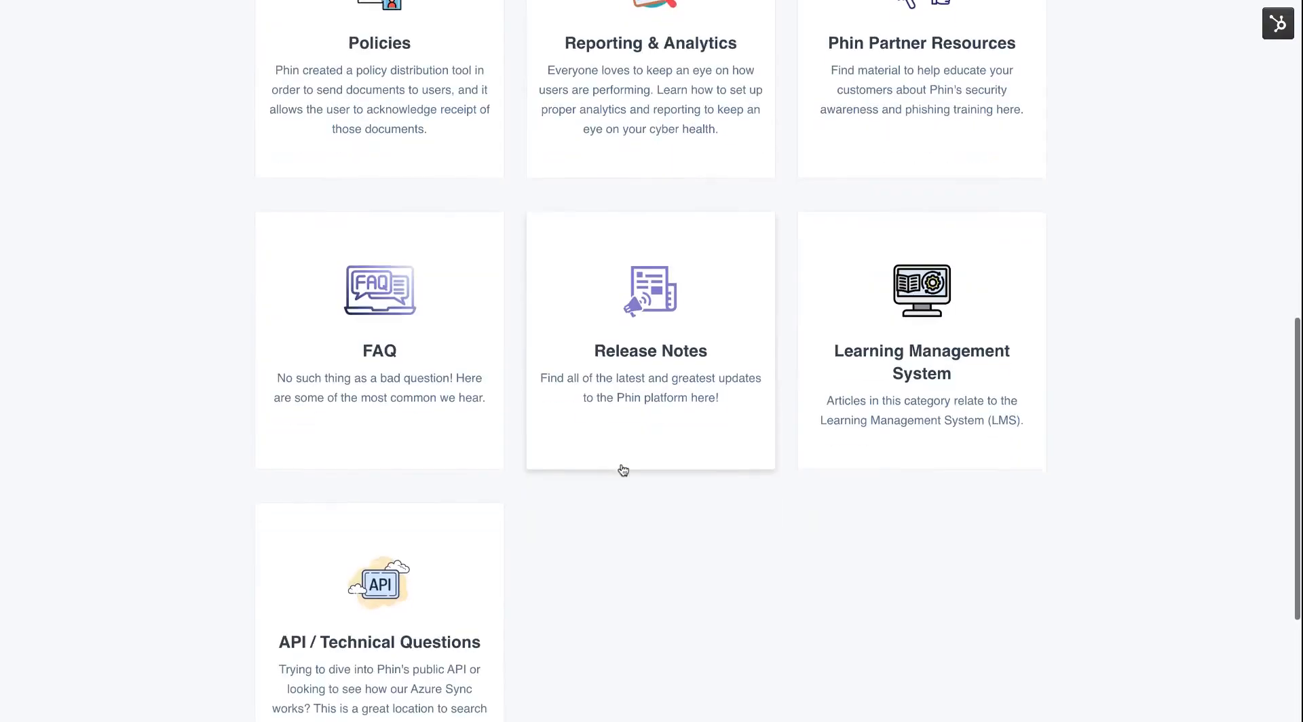
scroll(456, 615, up, 3)
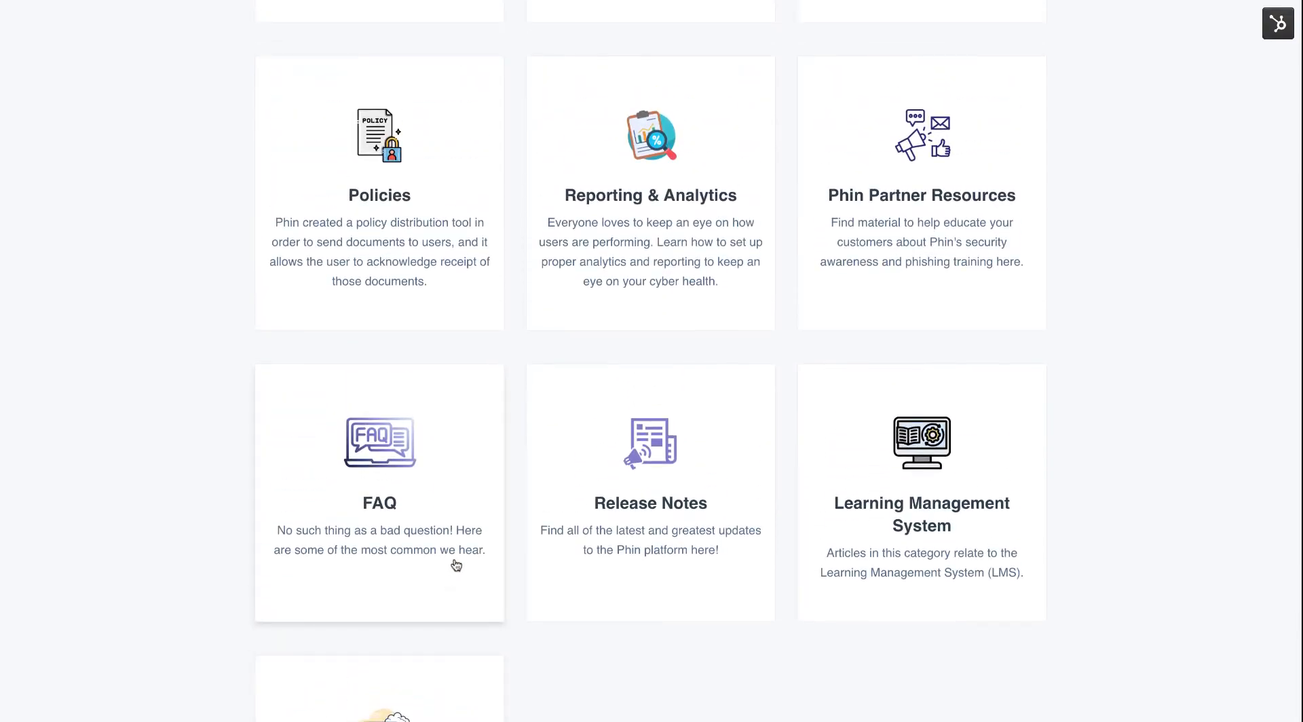
scroll(452, 530, up, 2)
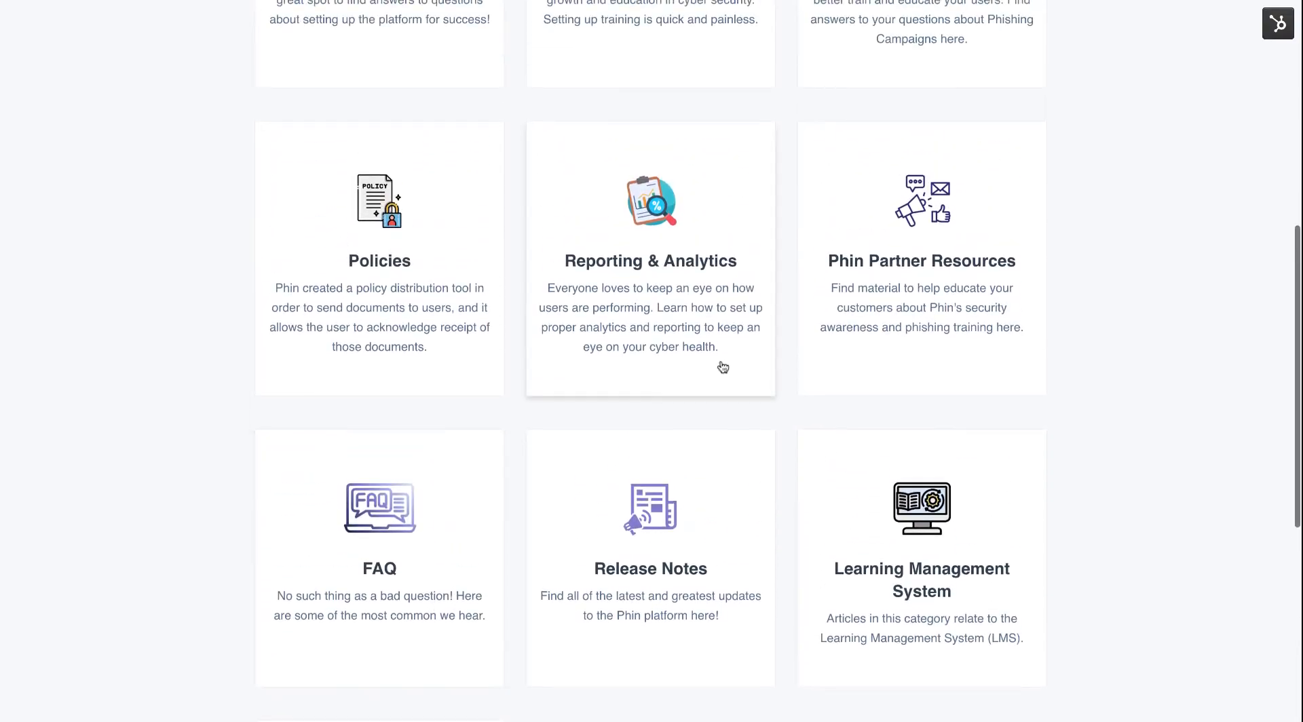
click(906, 347)
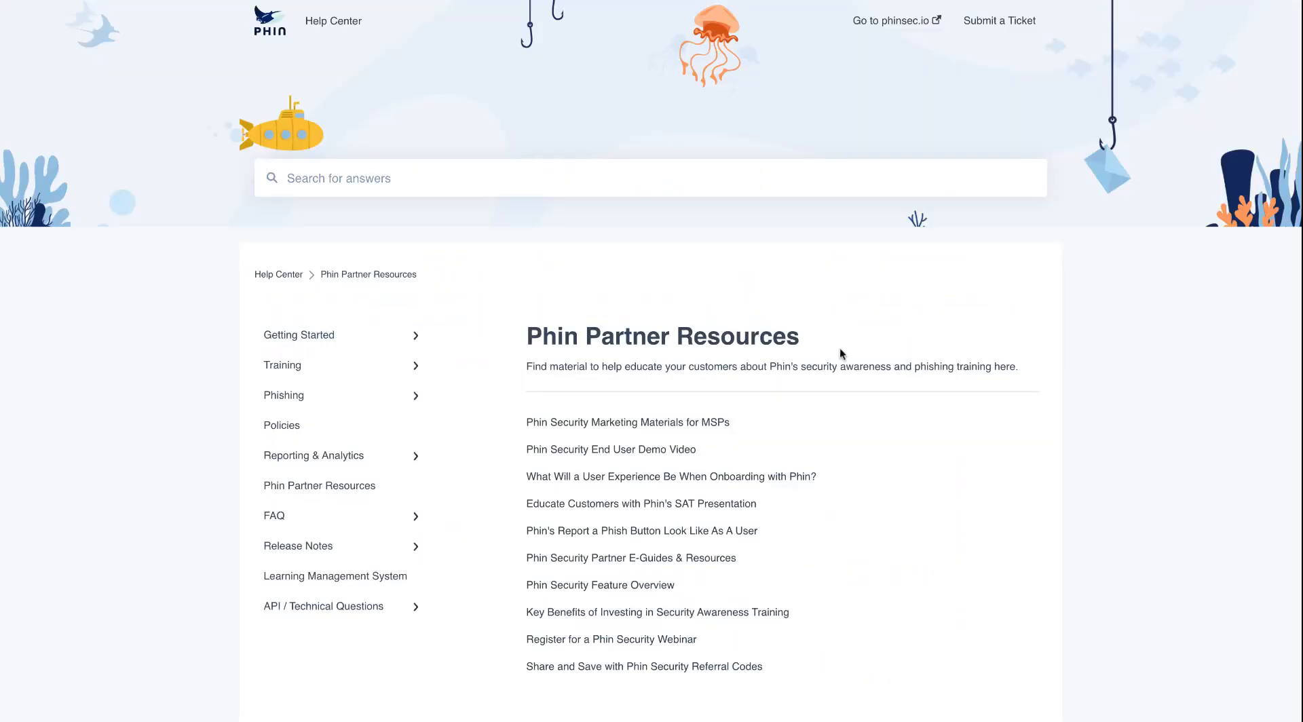
Skim the Partner Resources list, then return to Joe's Pizza Shop's dashboard with the Help menu closed.
scroll(628, 378, down, 2)
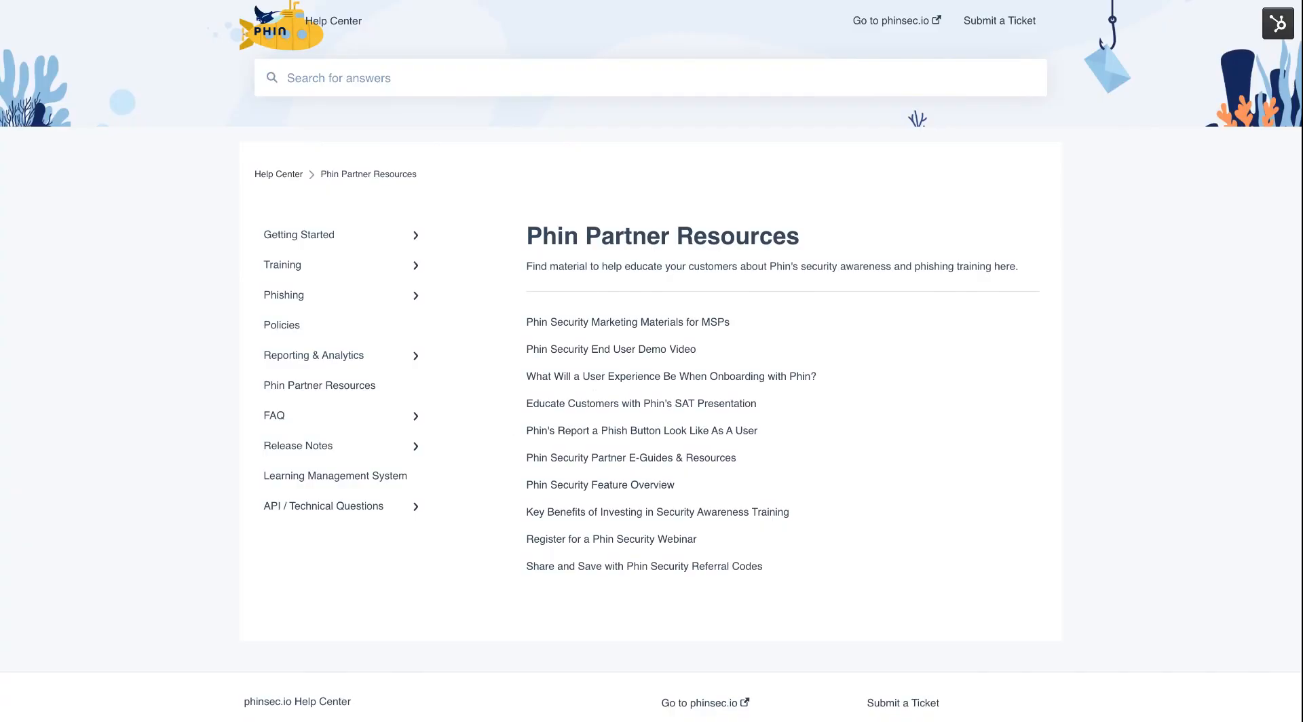
click(618, 4)
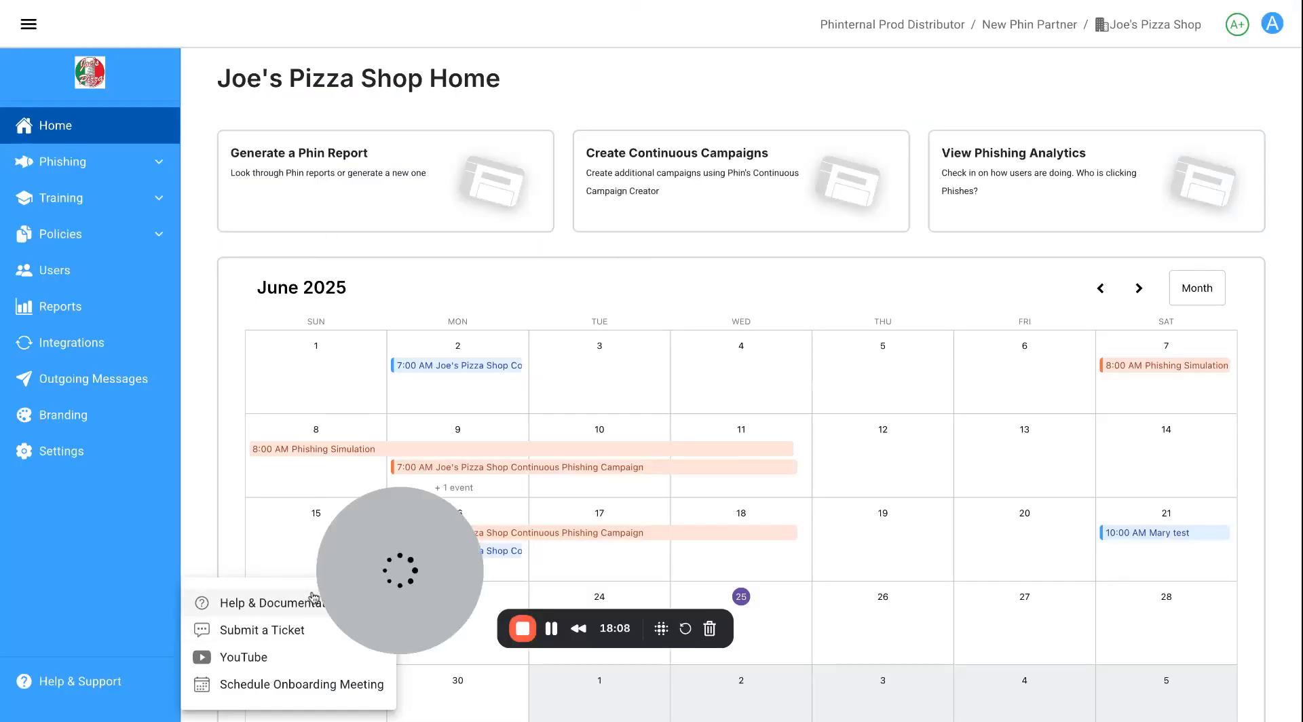
click(218, 539)
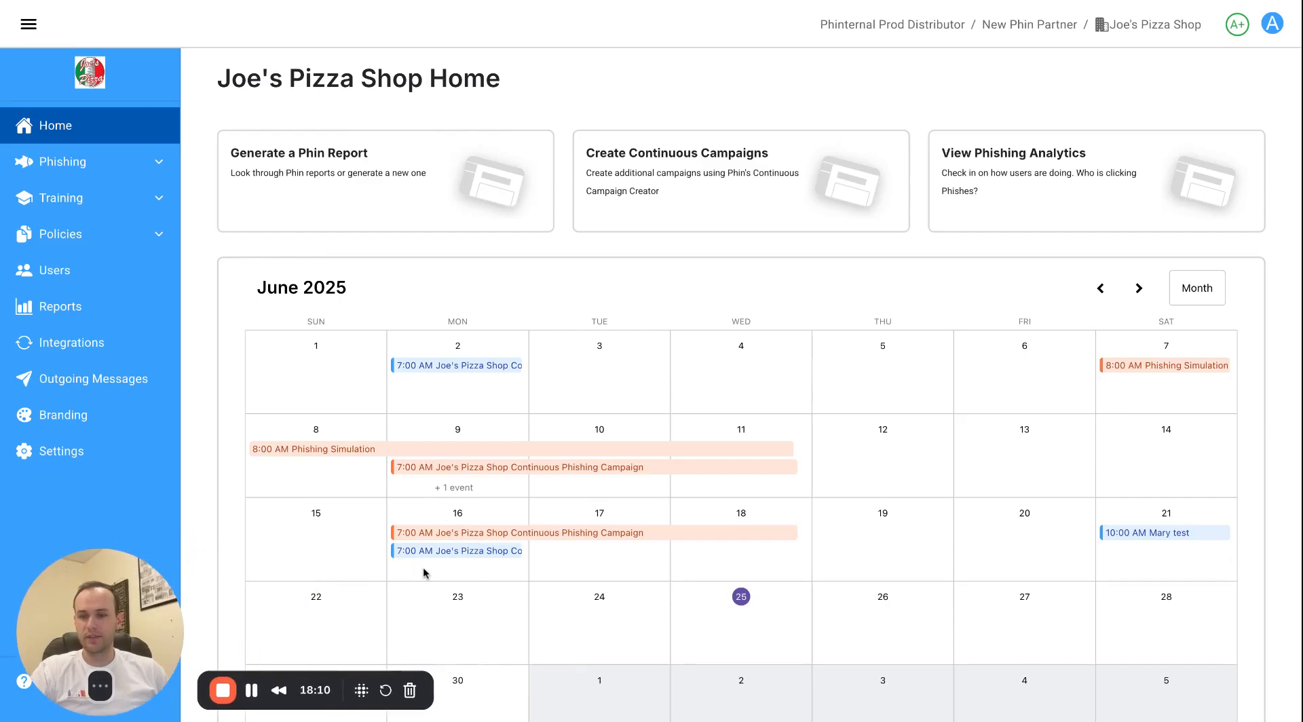